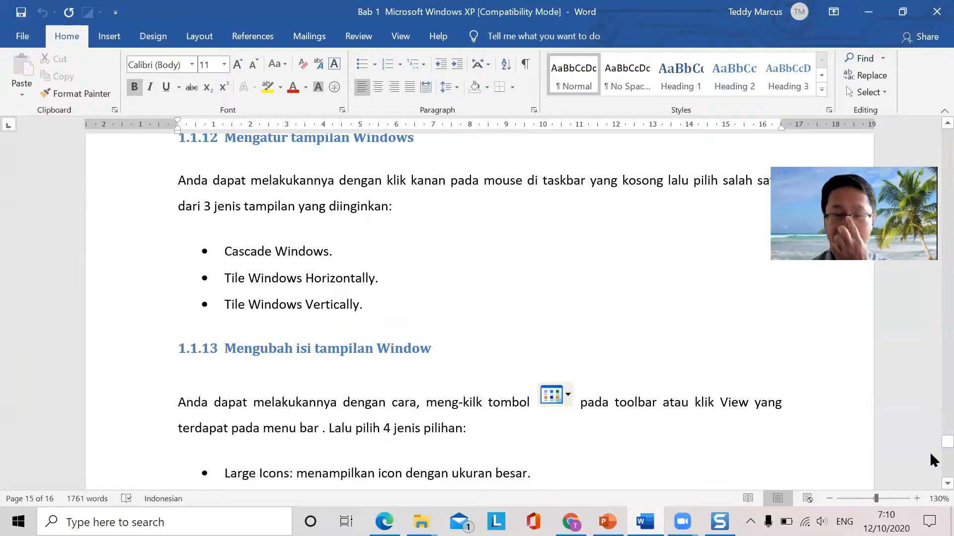
- Apply the Heading 1 style to the chapter title "Bab 1 Microsoft Windows XP" at the start of the document
left_click(946, 442)
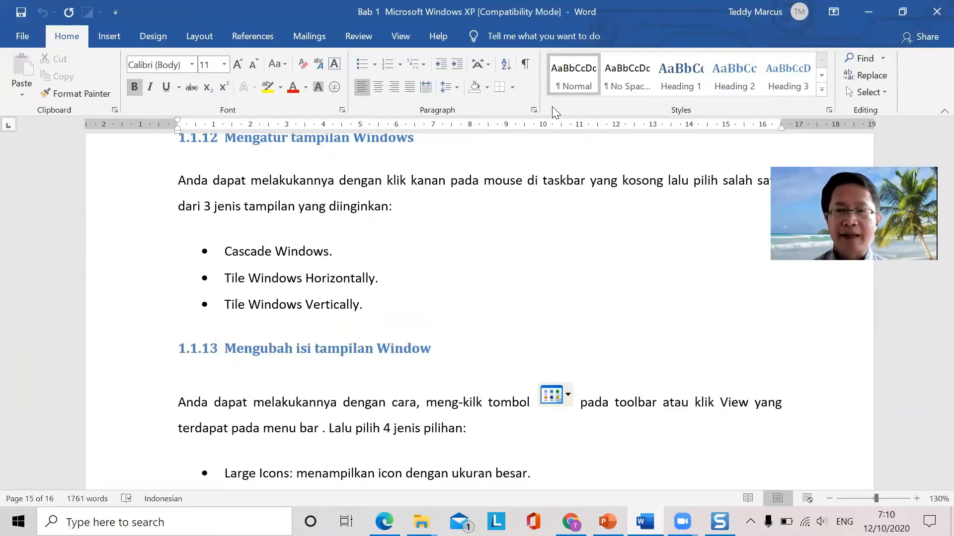
left_click_drag(930, 447, 932, 137)
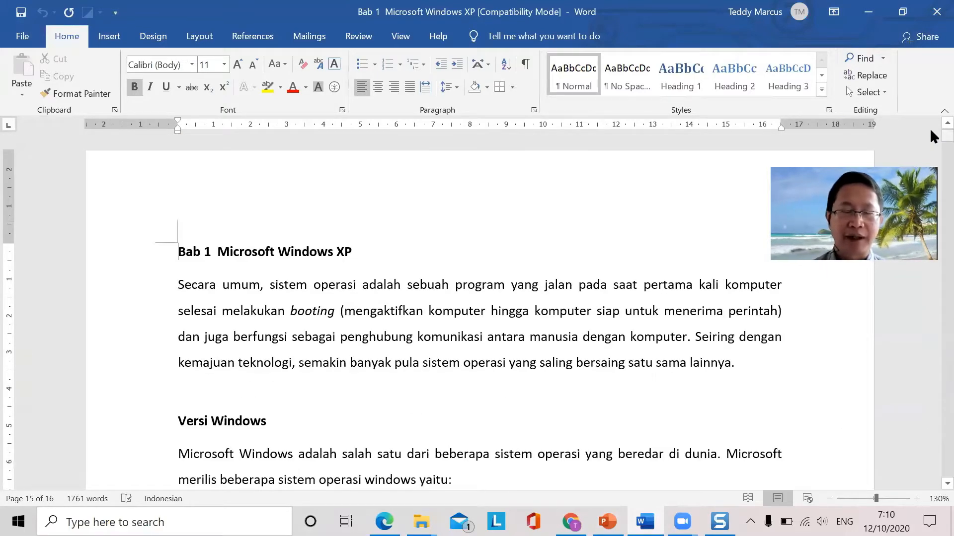
mouse_move(571, 521)
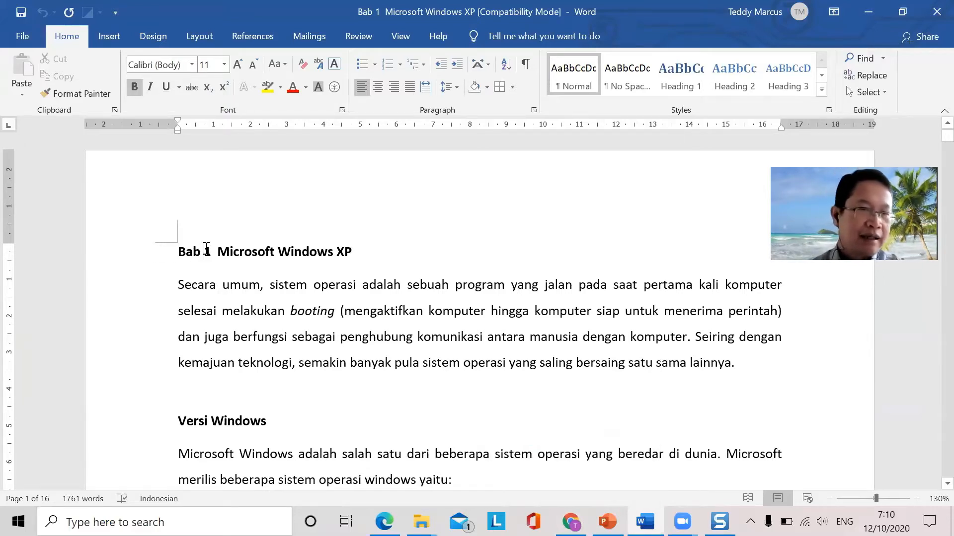
double_click(207, 250)
left_click(213, 249)
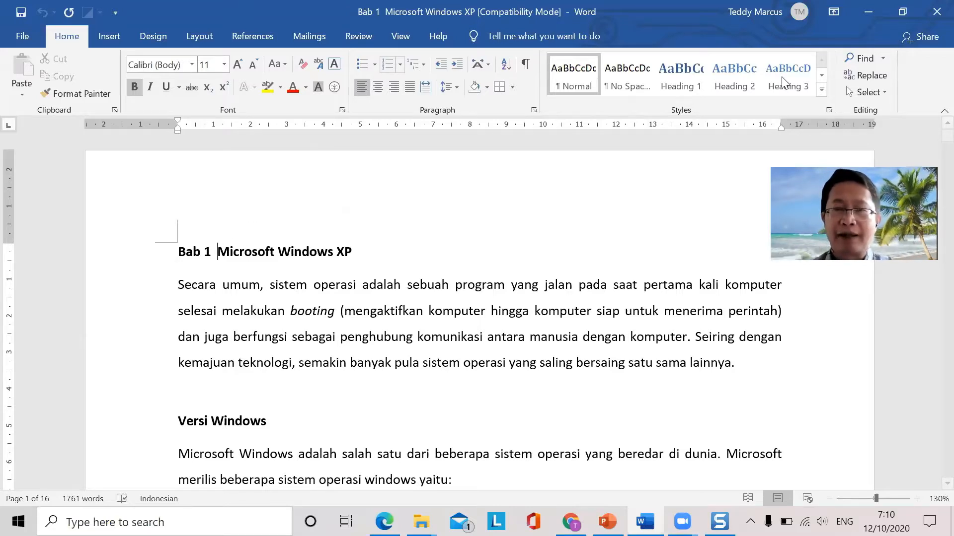
left_click(820, 90)
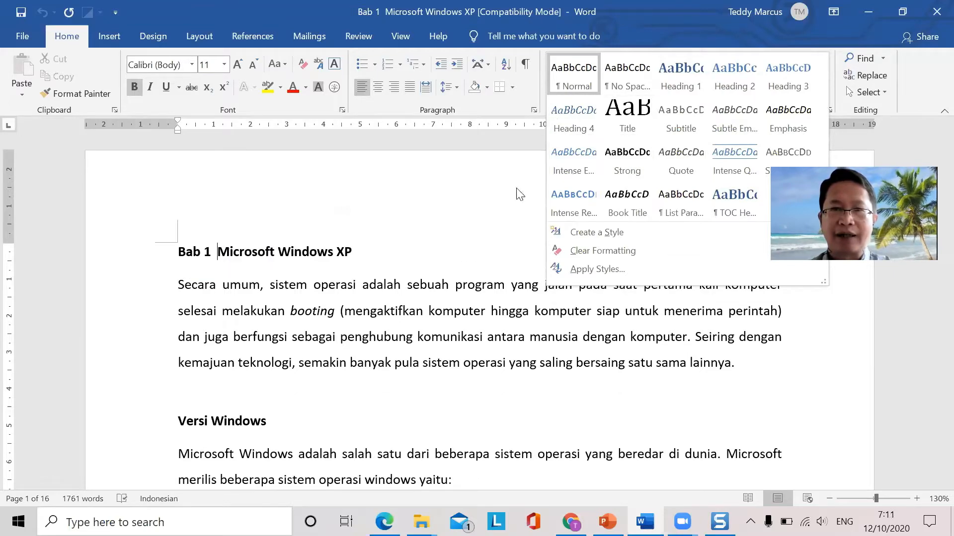
left_click(272, 251)
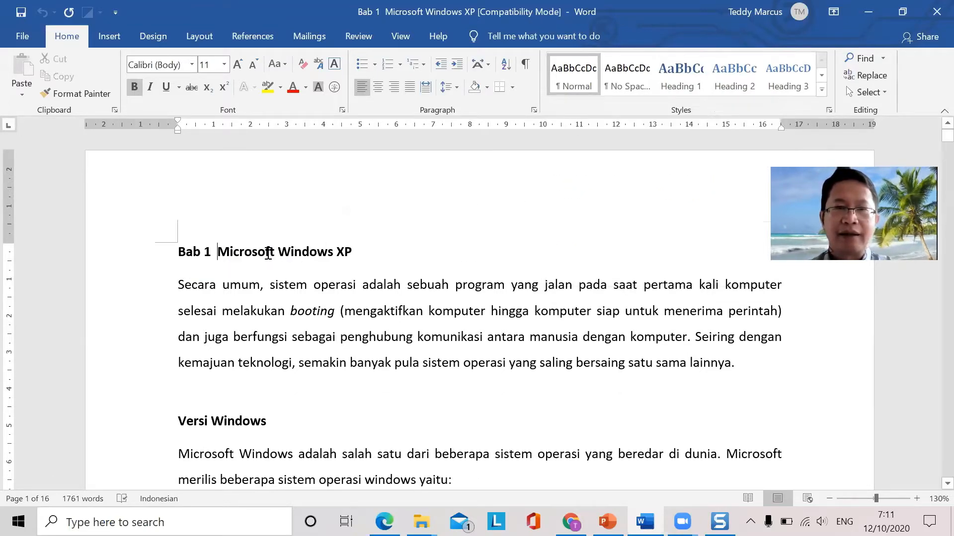
left_click(684, 79)
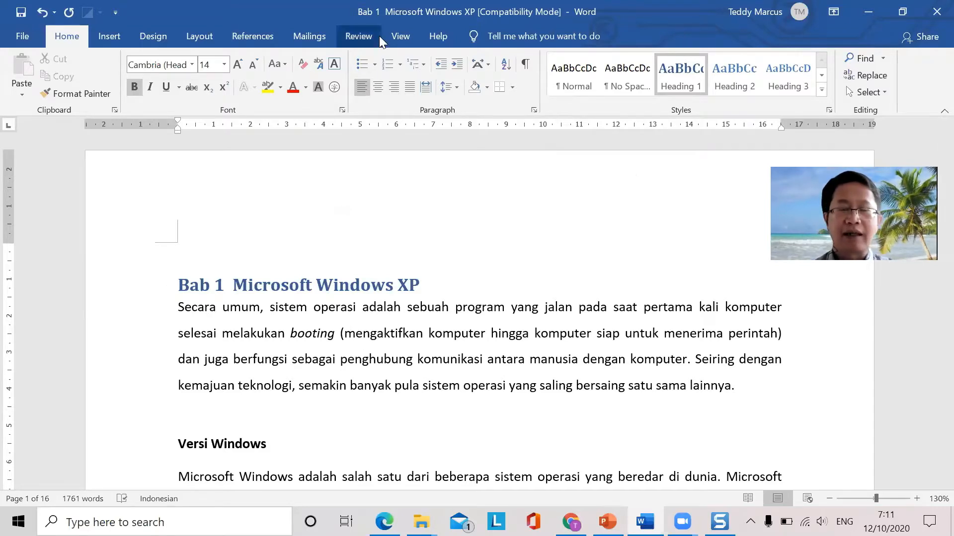
- Modify the Heading 1 style's font to 18 pt with the Automatic color
left_click(830, 110)
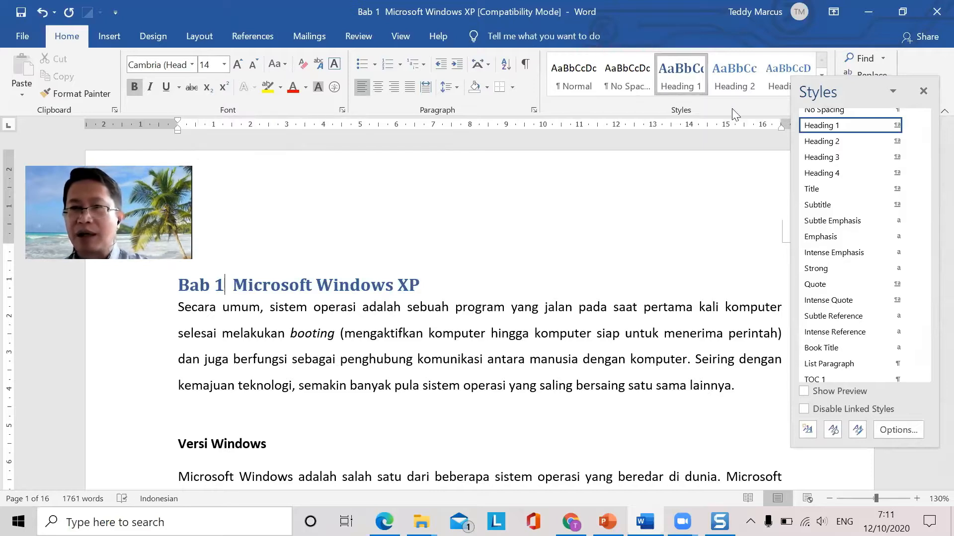
scroll(841, 149, "up", 1)
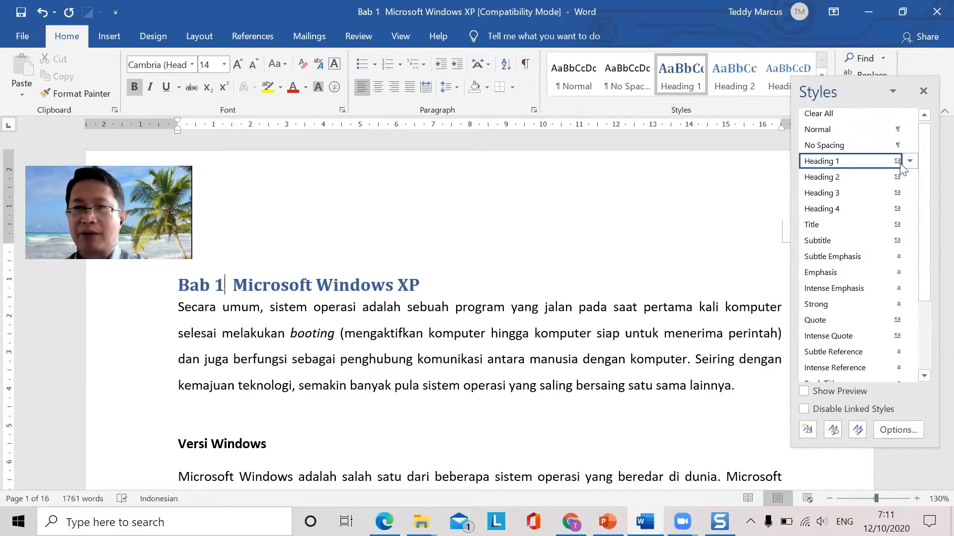
mouse_move(910, 162)
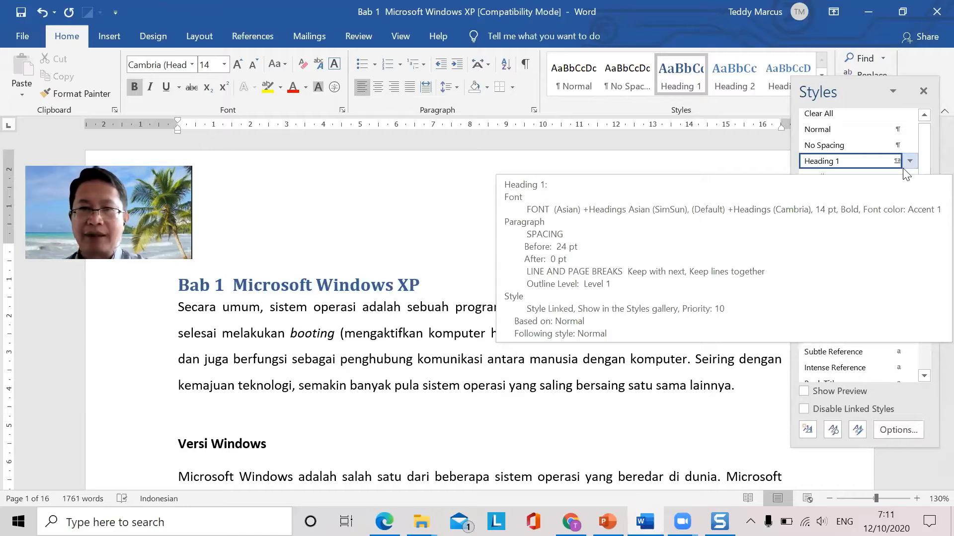
key("XF86MonBrightnessUp")
key("XF86MonBrightnessUp")
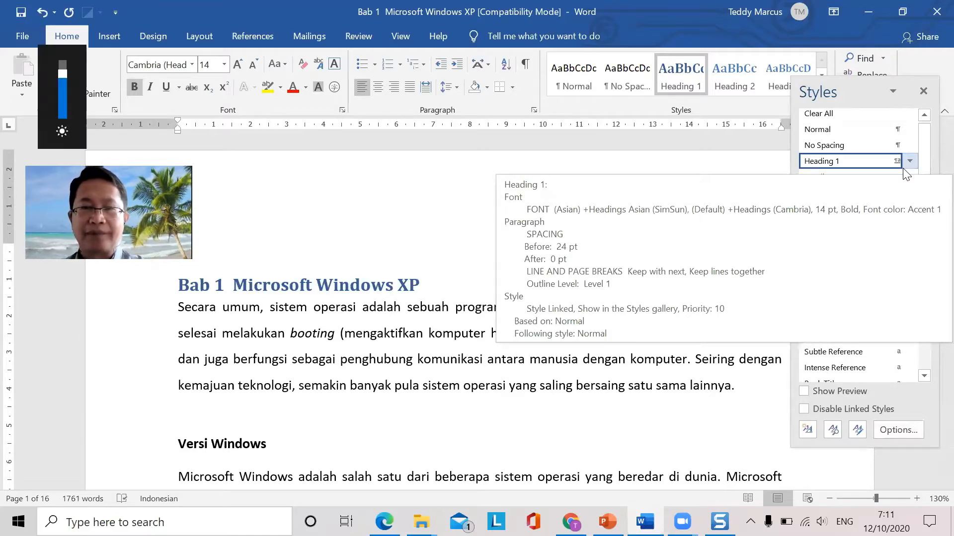
key("XF86MonBrightnessDown")
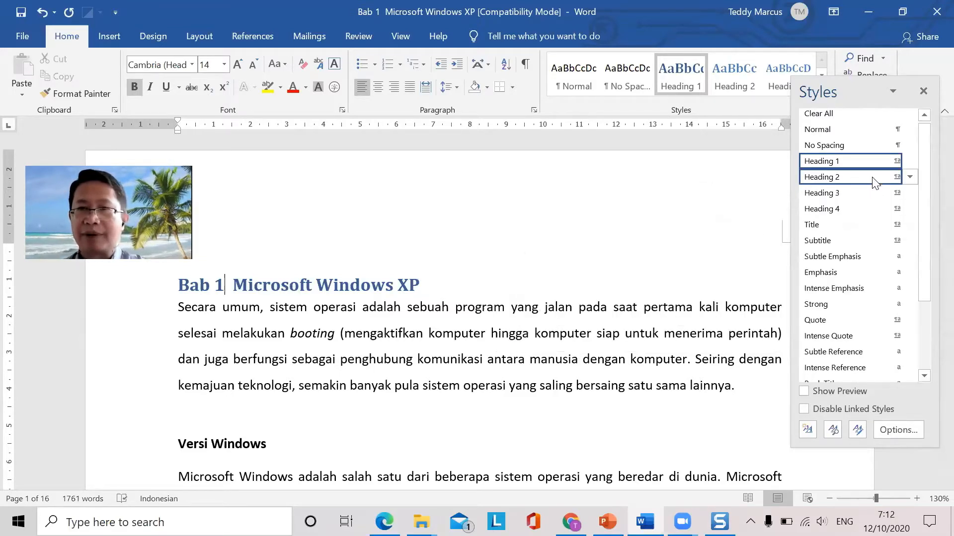
left_click(910, 161)
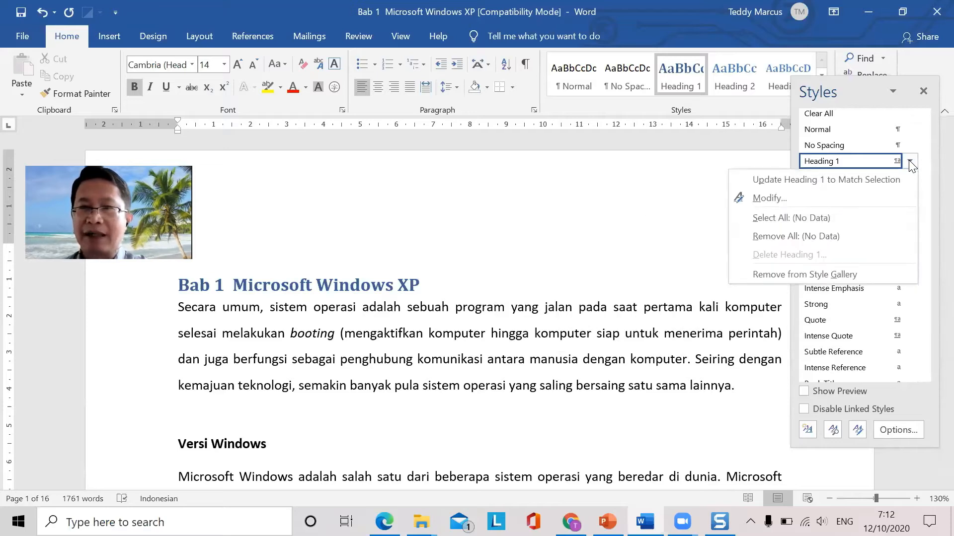
left_click(909, 162)
left_click(910, 162)
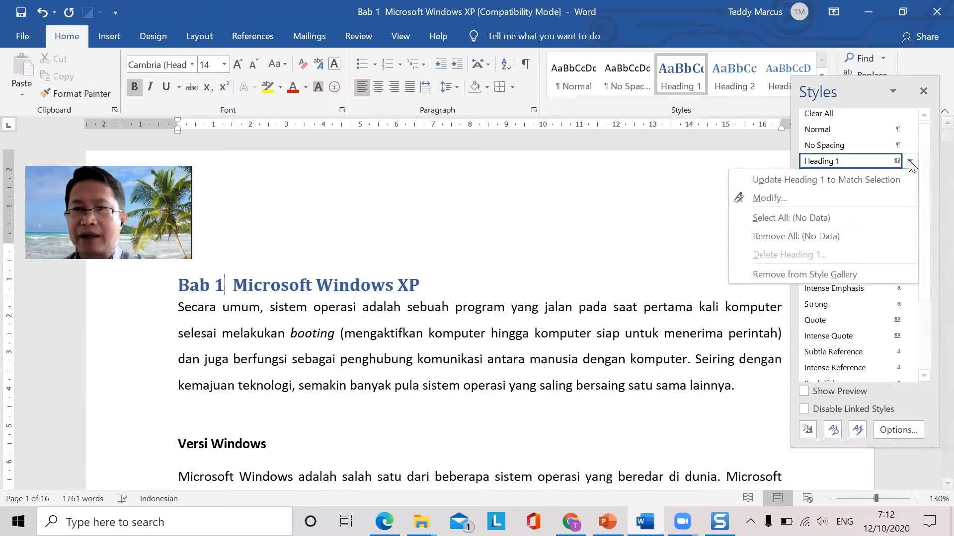
left_click(780, 196)
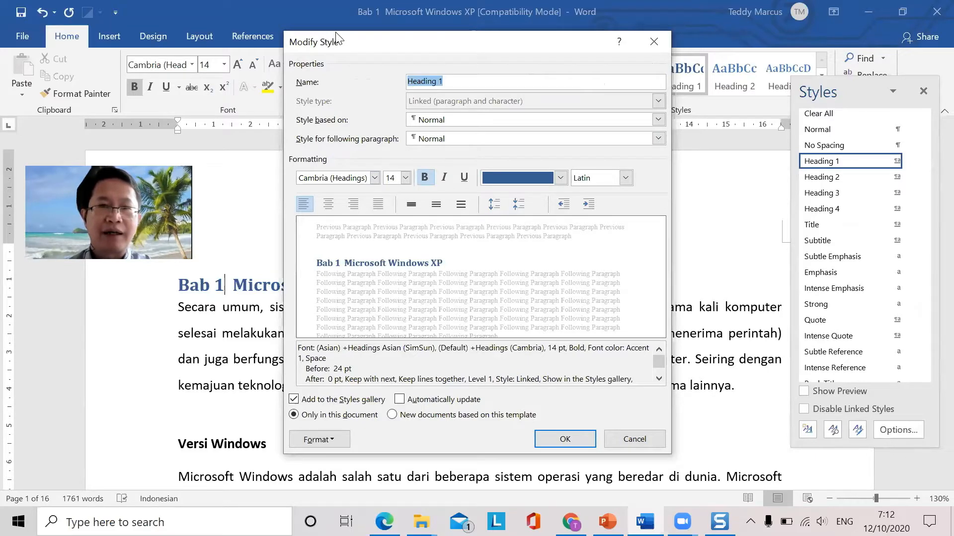
left_click(406, 178)
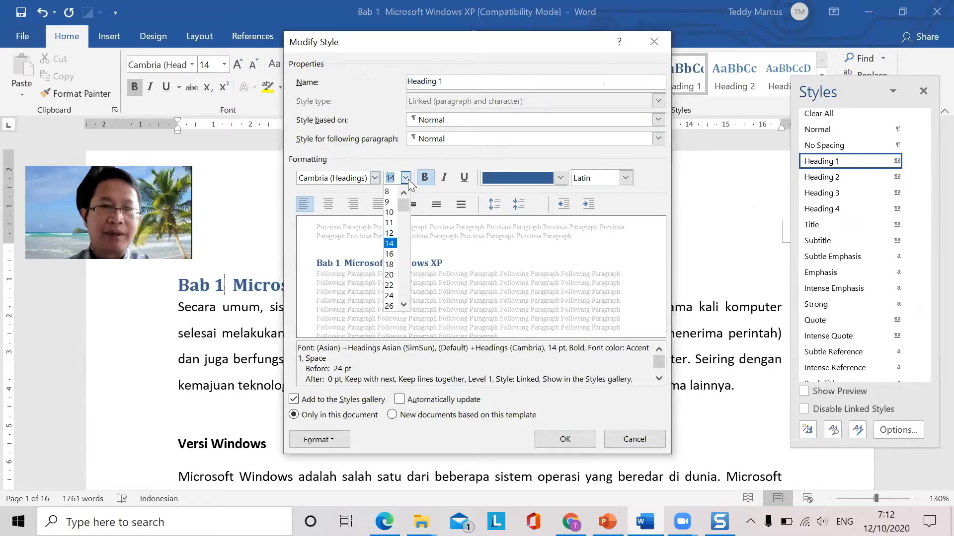
left_click(389, 265)
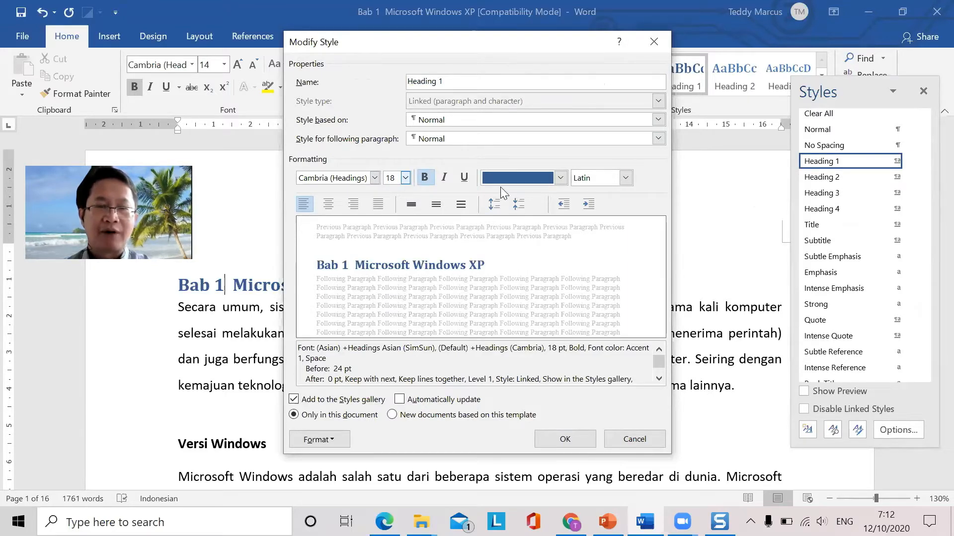
left_click(560, 177)
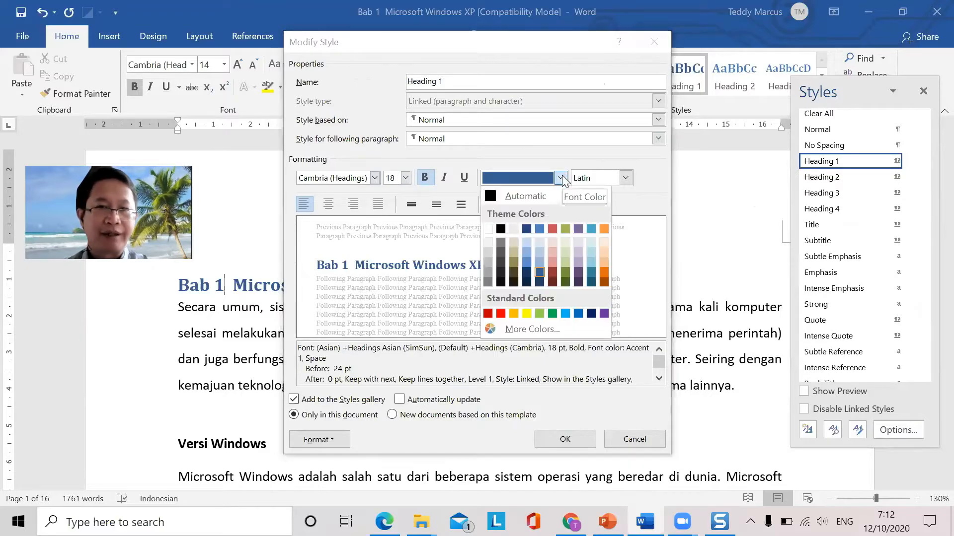
left_click(496, 197)
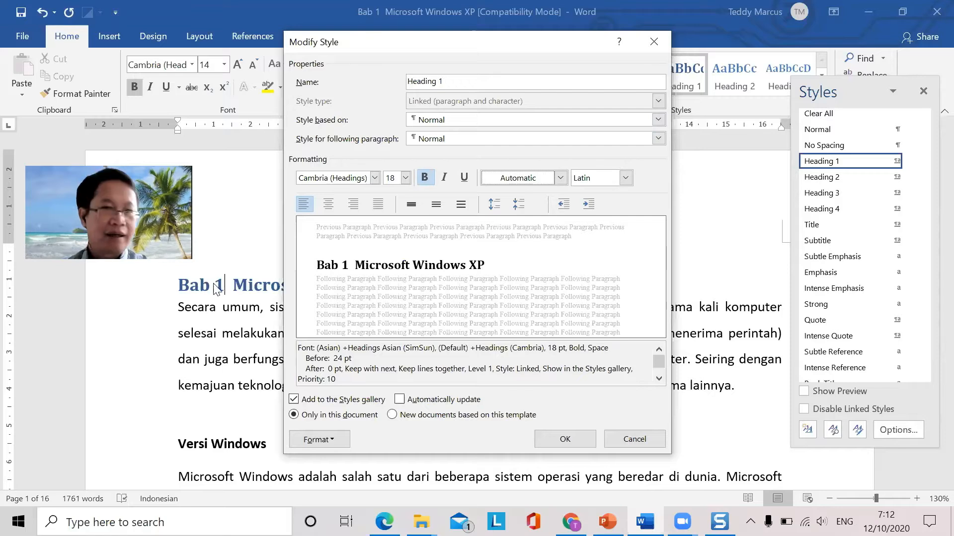
- Set the Heading 1 style to 1.5 line spacing, centered alignment and 24 pt spacing after, and save the style changes
left_click(437, 205)
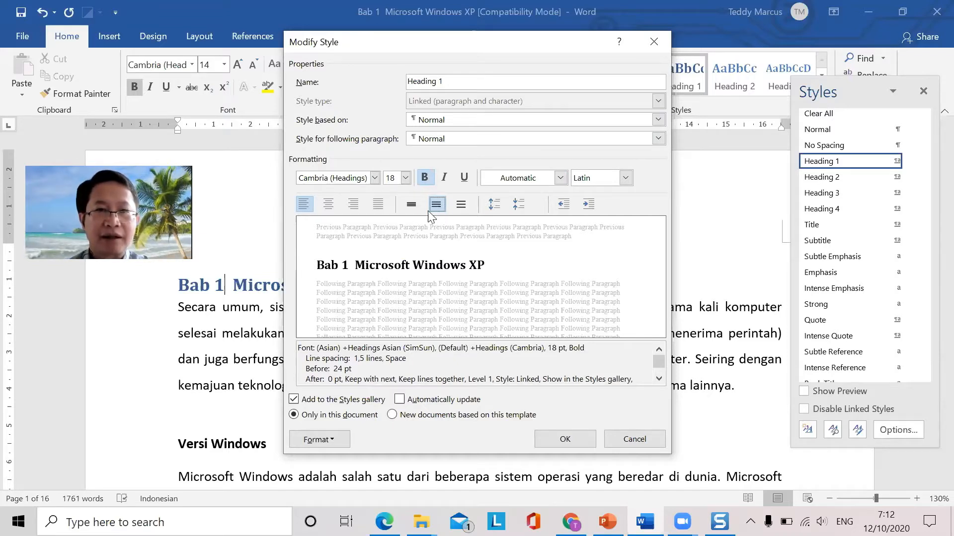
left_click(330, 204)
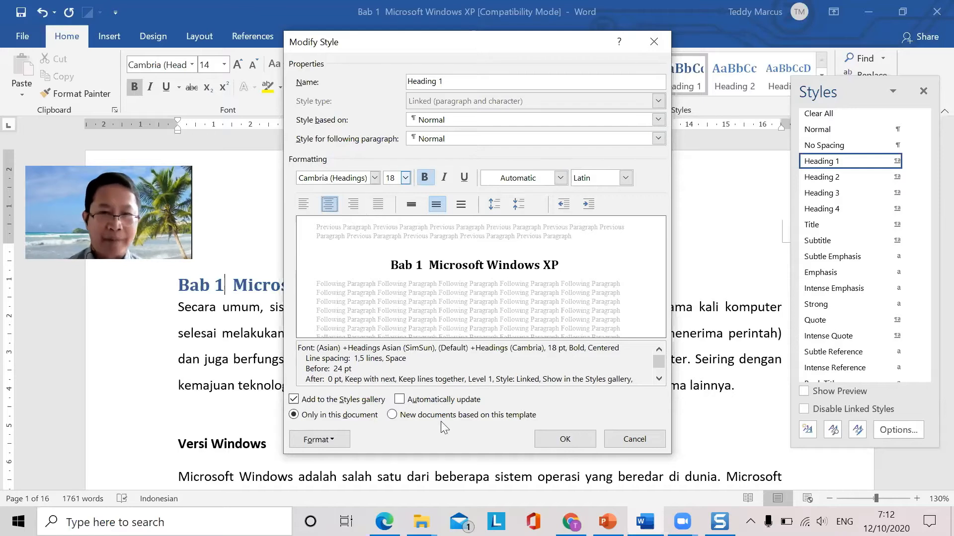
left_click(333, 440)
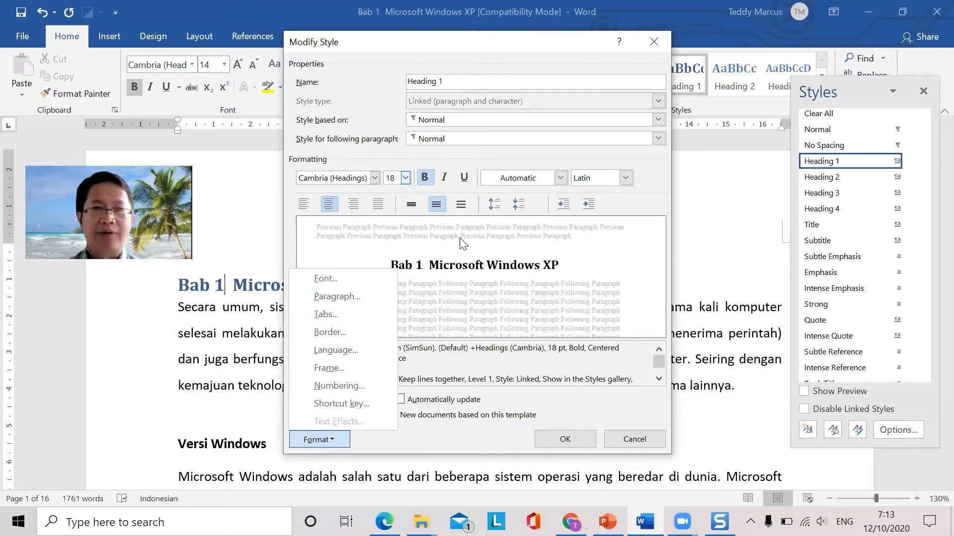
left_click(356, 296)
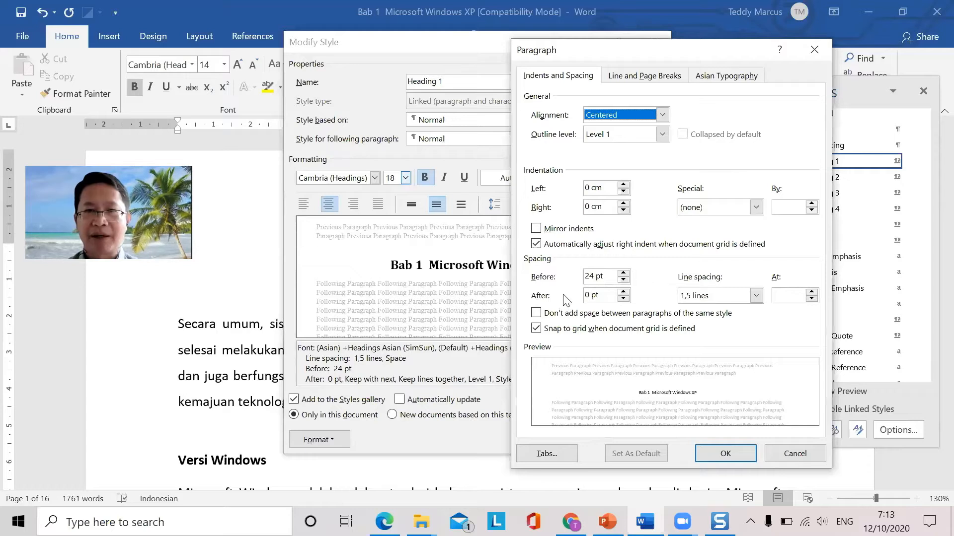
left_click(623, 293)
left_click(623, 293)
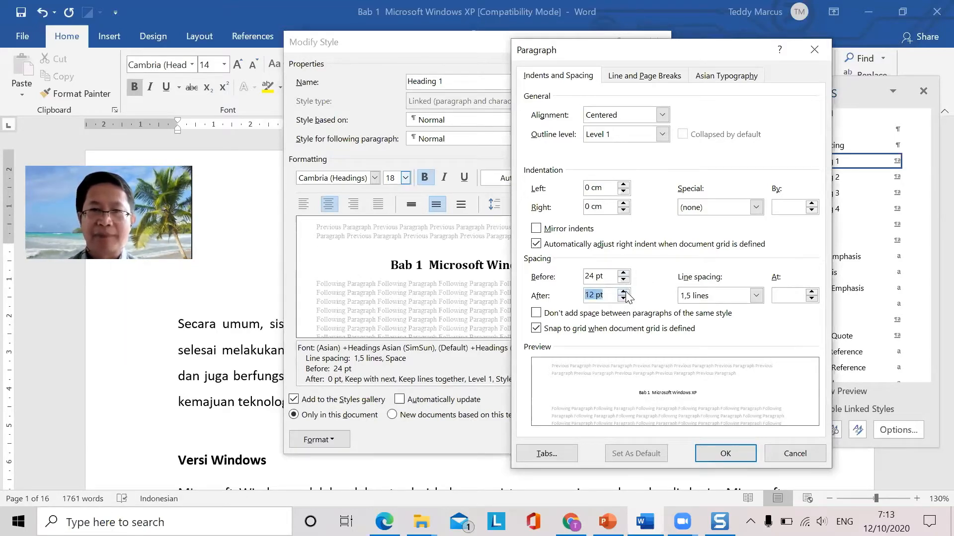
left_click(624, 293)
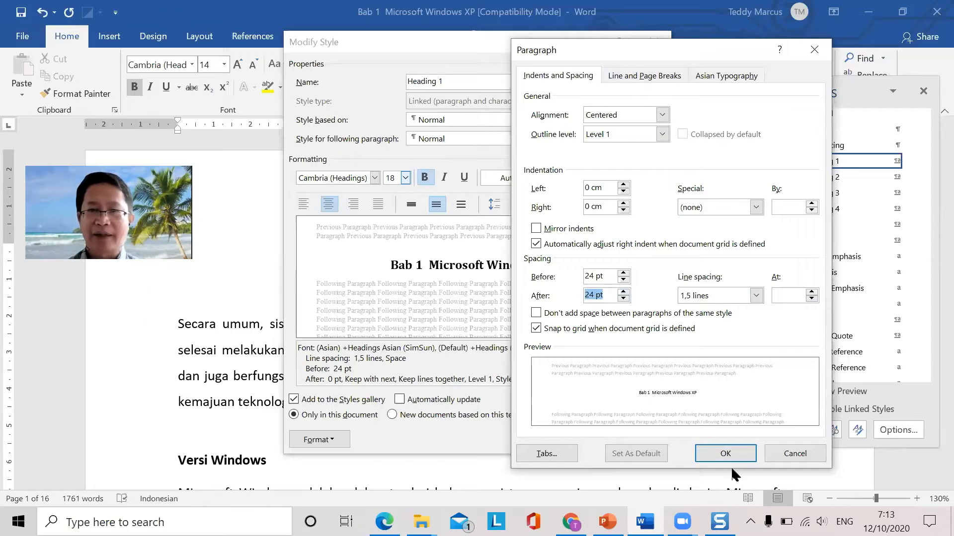
left_click(726, 452)
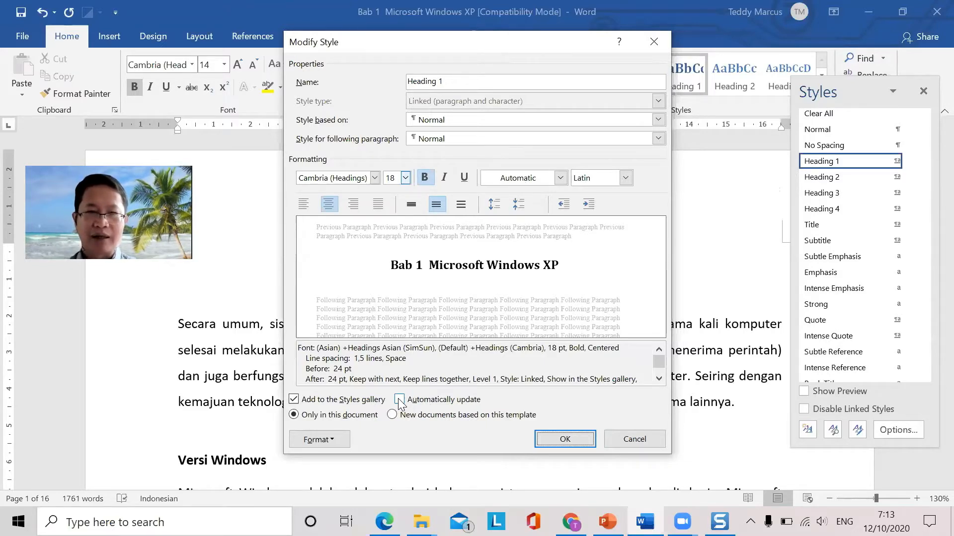
left_click(565, 440)
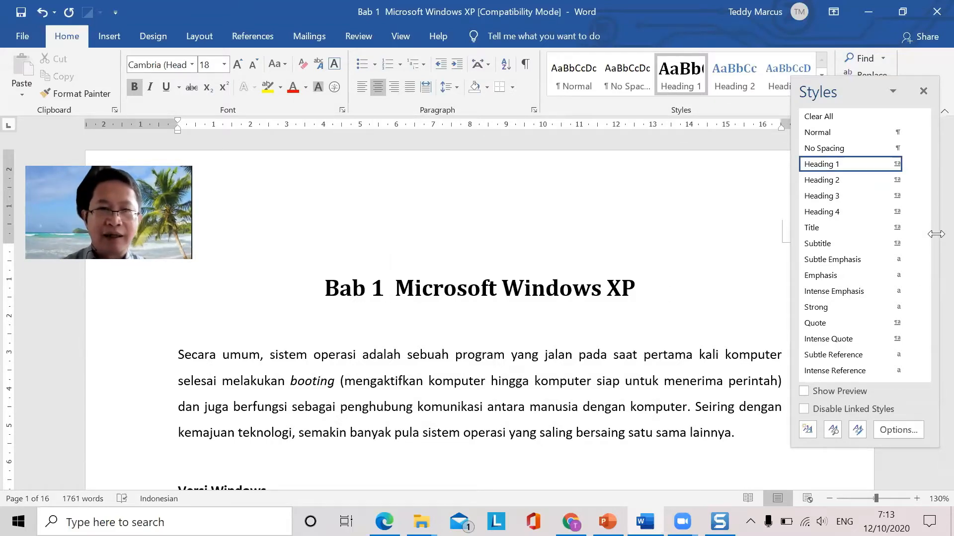
- Try to split the chapter title after "Bab 1" with a paragraph break
key("Return")
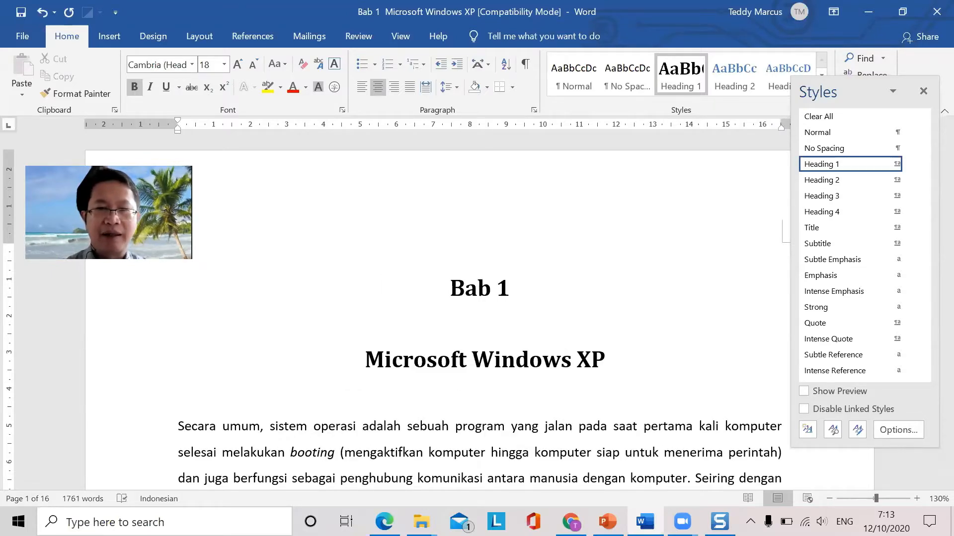
key("BackSpace")
key("BackSpace")
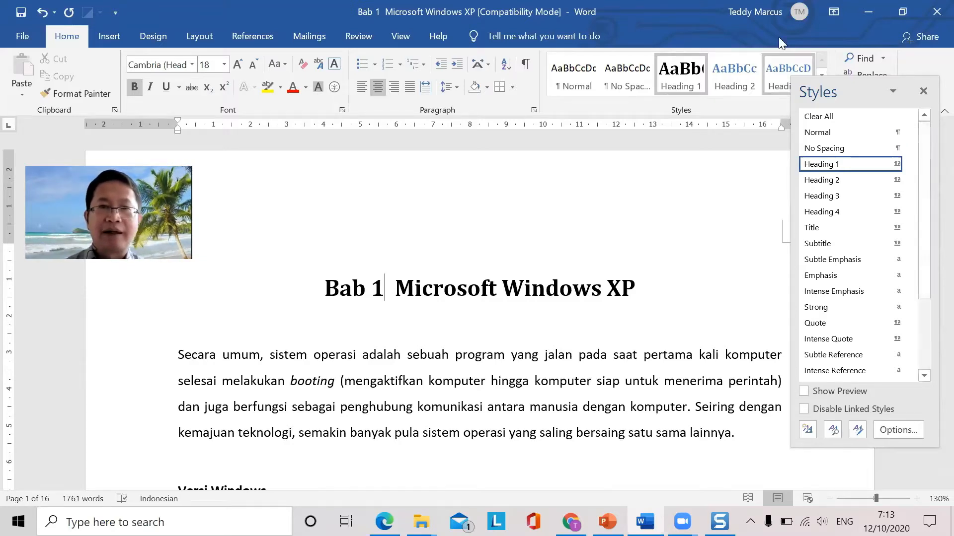
- With formatting marks temporarily shown, insert a manual line break after "Bab 1" so the chapter title spans two lines as one heading
left_click(526, 69)
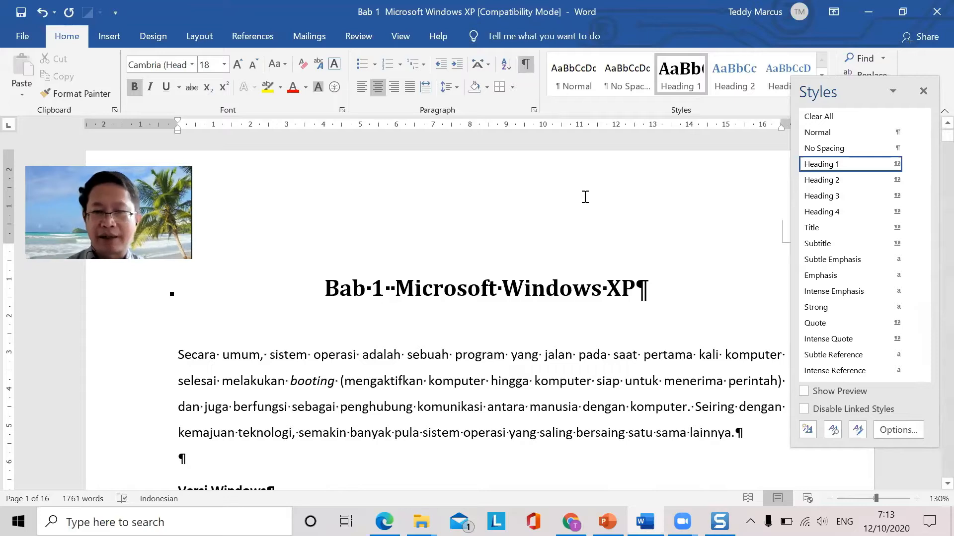
key("Return")
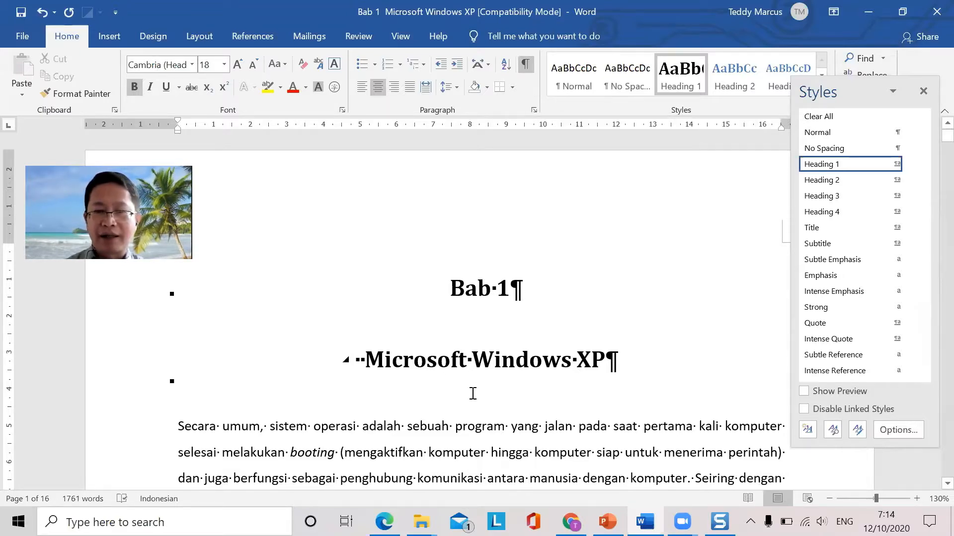
key("BackSpace")
key("BackSpace")
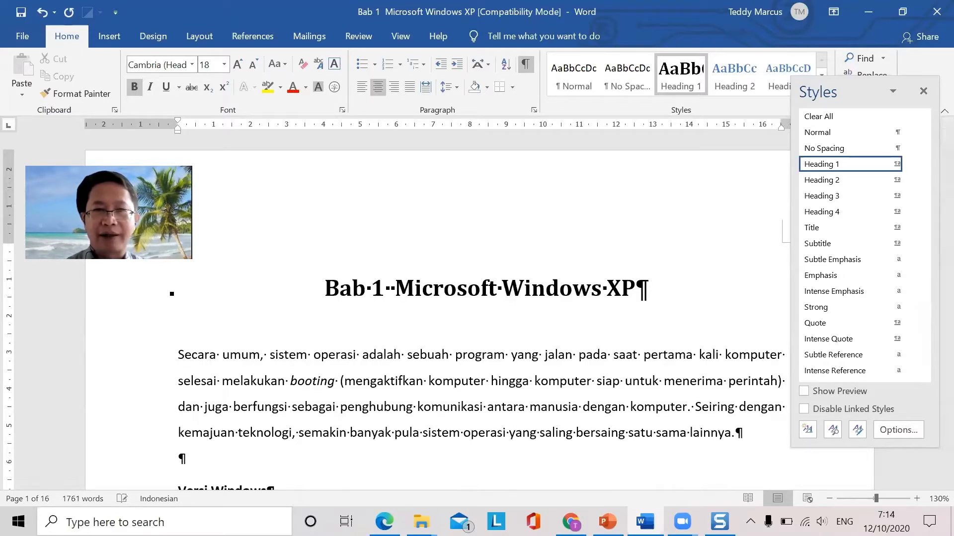
key("shift+Return")
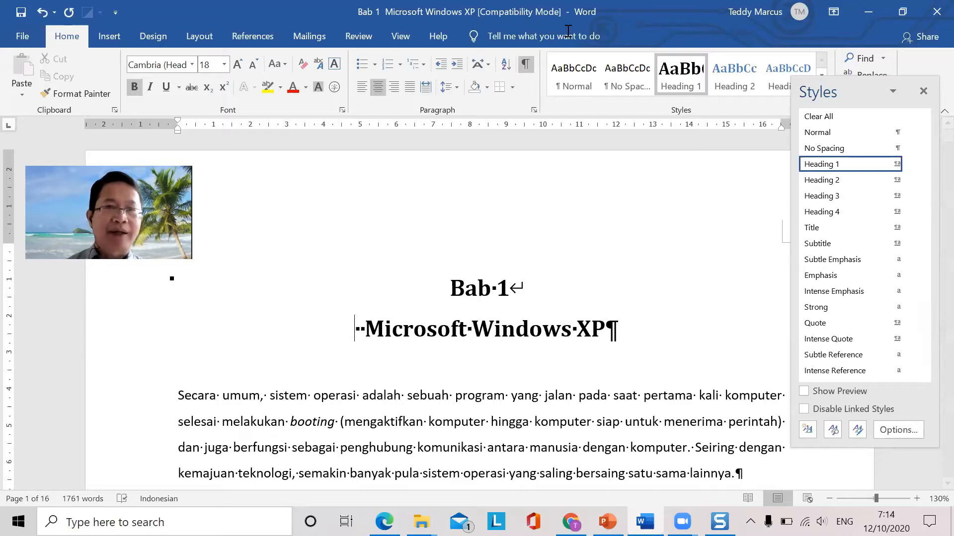
left_click(524, 64)
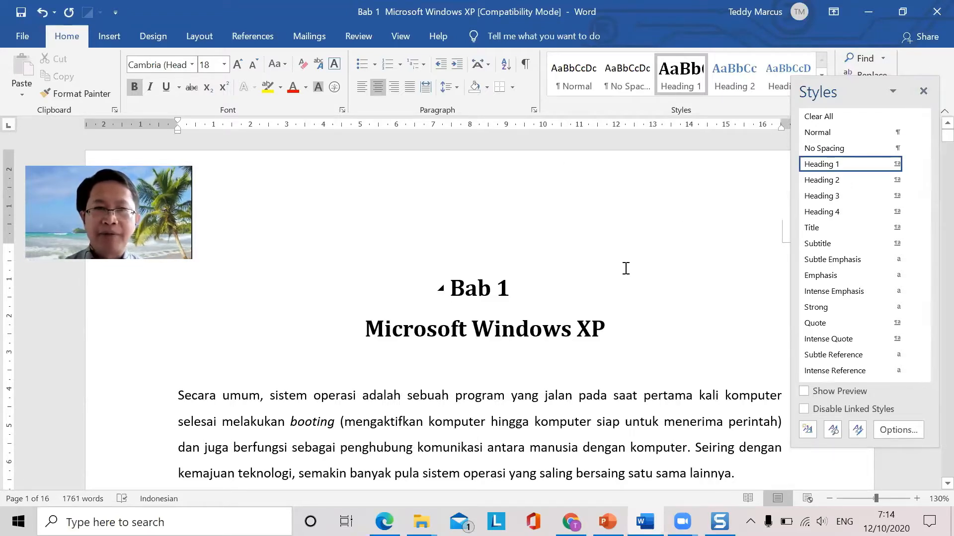
scroll(626, 268, "down", 3)
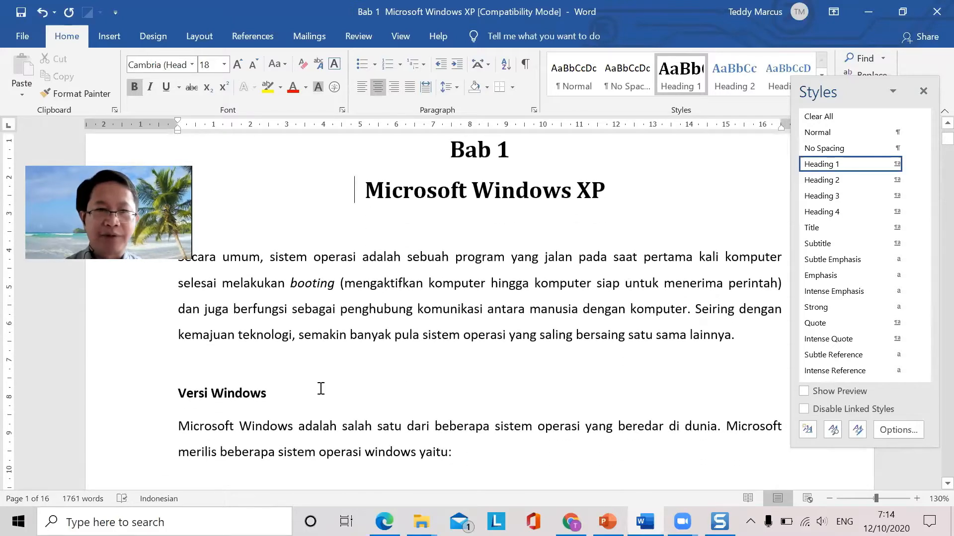
- Apply the Heading 2 style to "Versi Windows" and number the heading 1.1
left_click(262, 399)
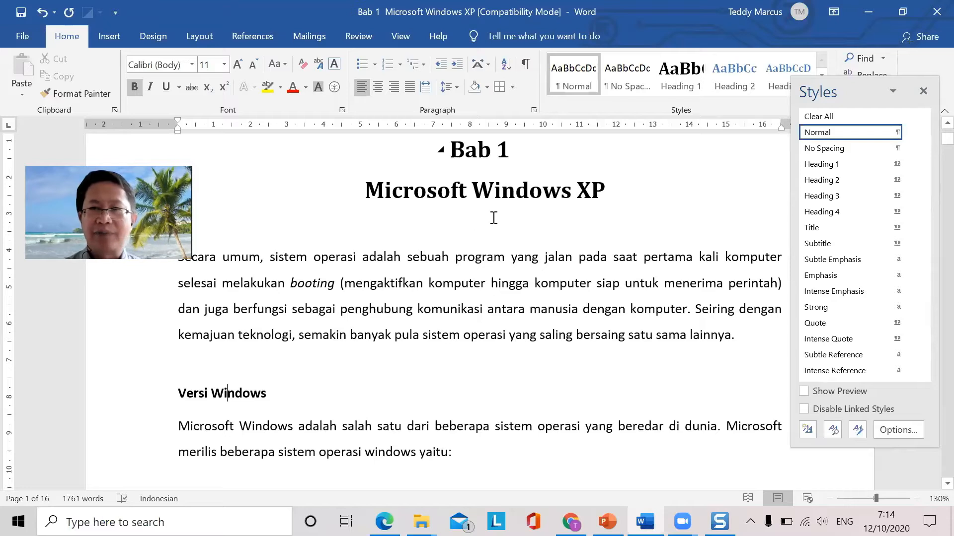
left_click(843, 181)
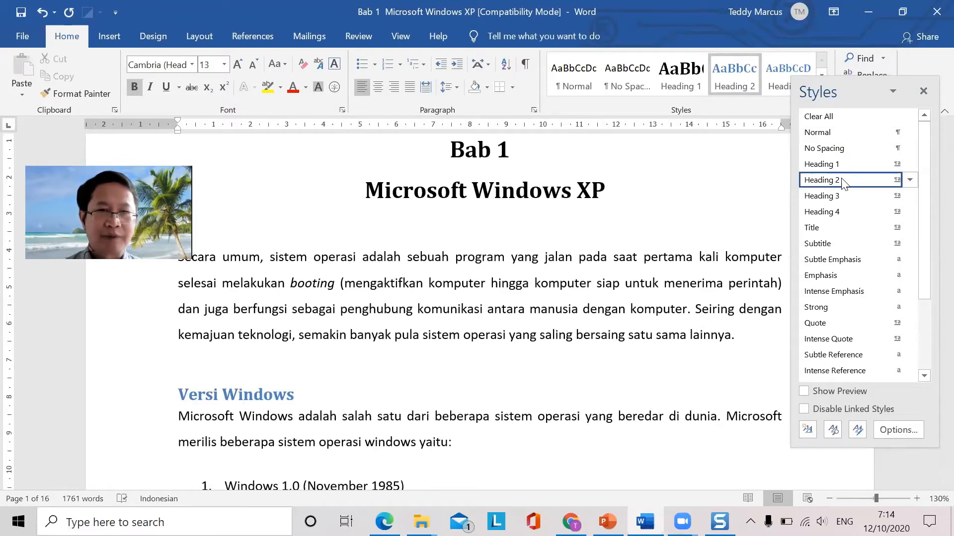
left_click(183, 396)
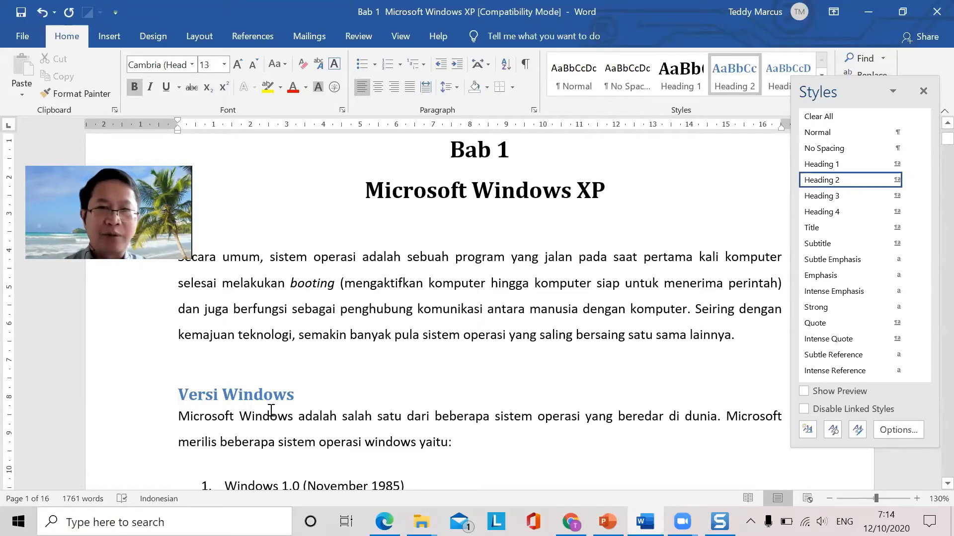
type("1.1")
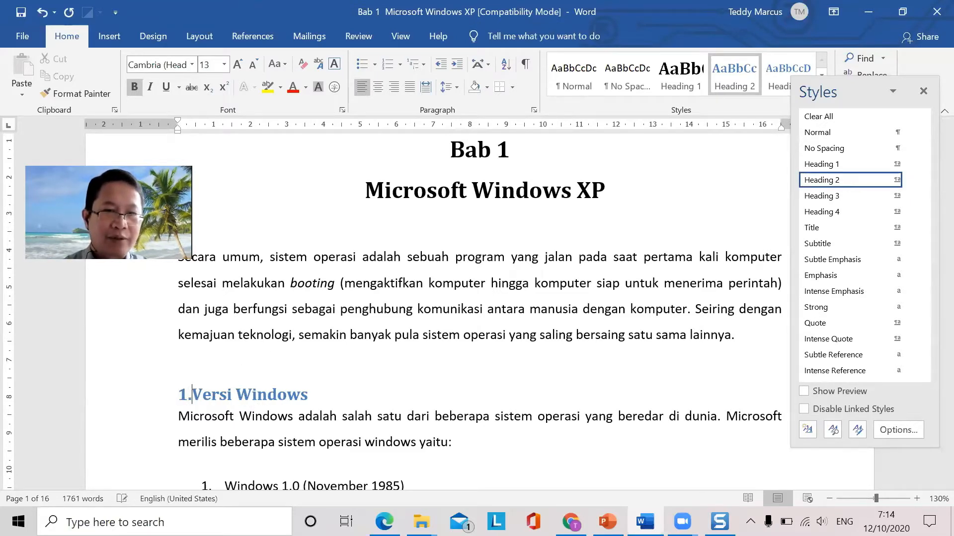
type(".")
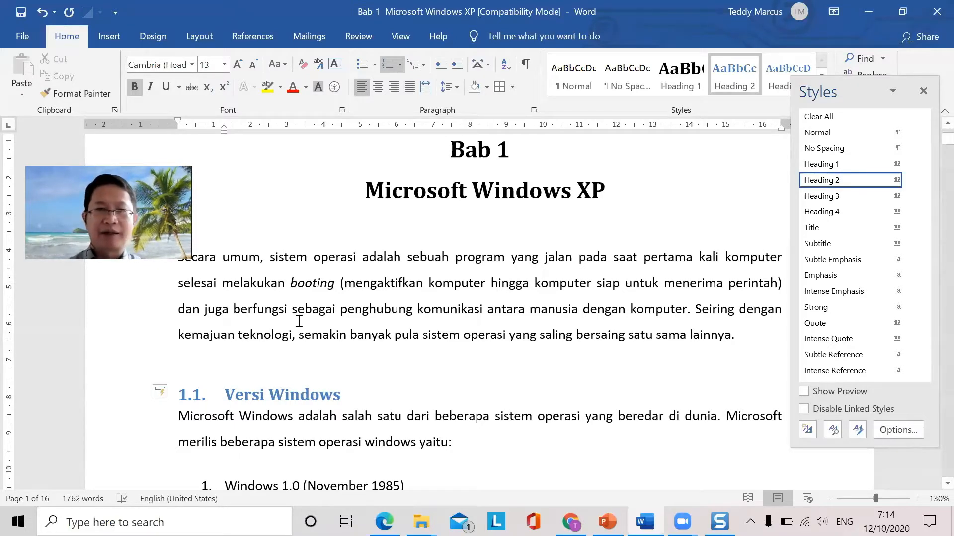
- Number the "Keunggulan Windows" heading 1.2 and apply the Heading 2 style to it
scroll(308, 362, "down", 1)
scroll(308, 365, "down", 2)
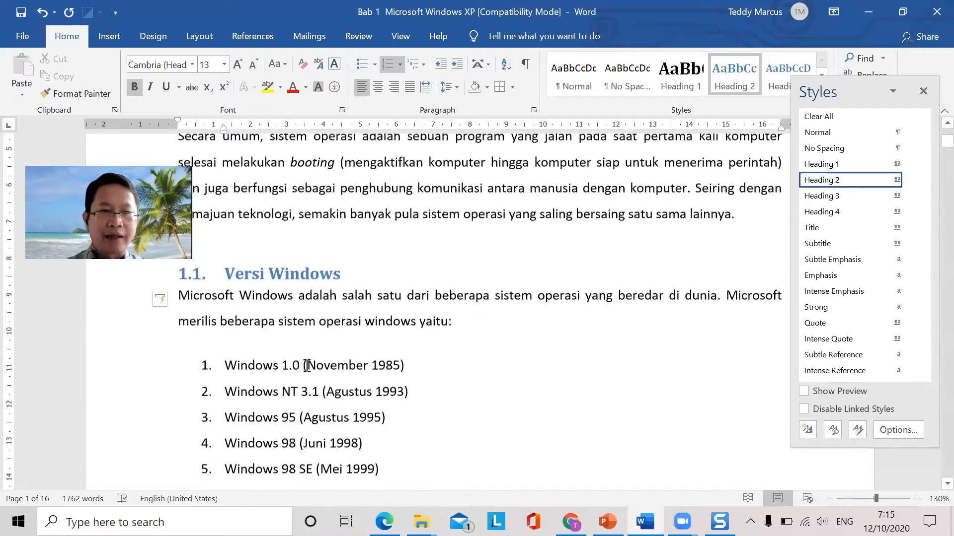
scroll(308, 366, "down", 7)
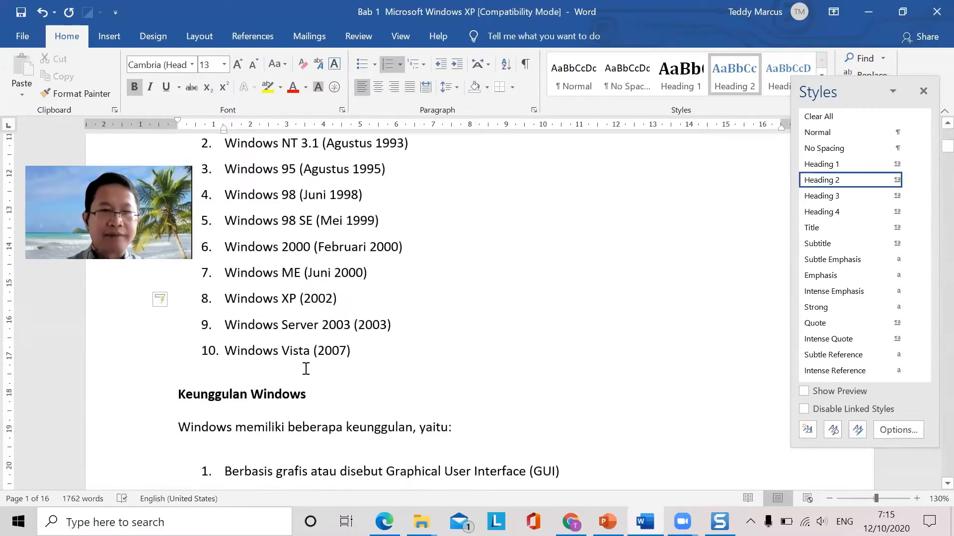
left_click(178, 391)
type("1.2")
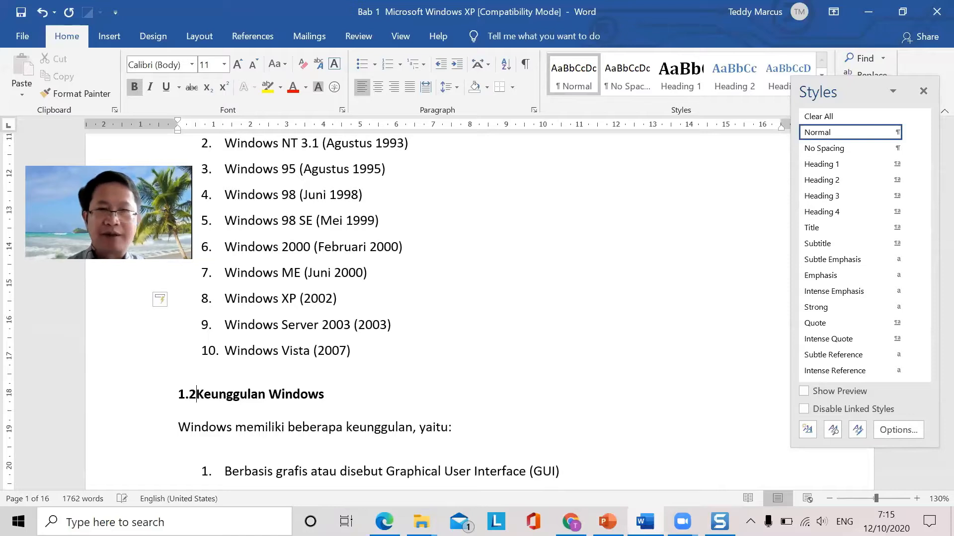
left_click(849, 181)
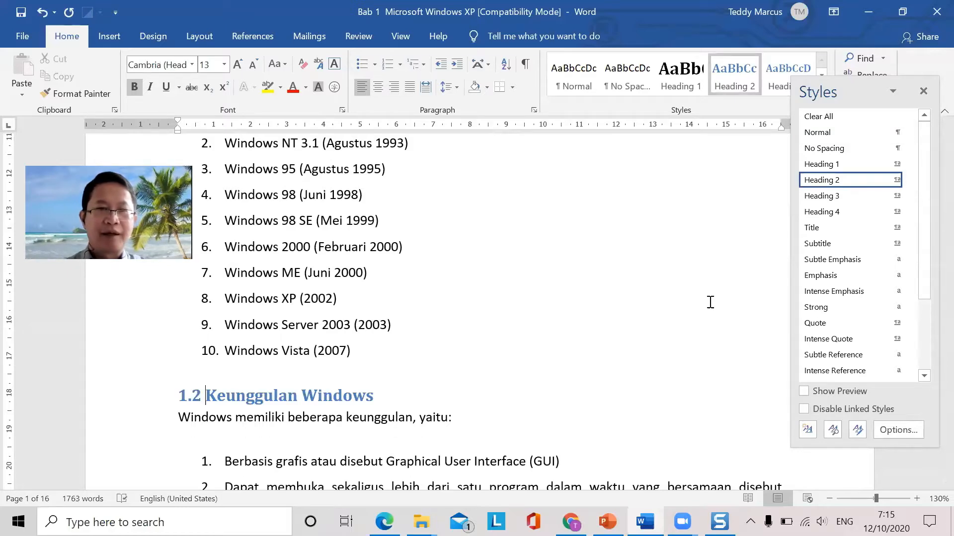
- Try to add the number 1.2. before the "Memulai Microsoft Windows XP" heading
scroll(567, 366, "down", 10)
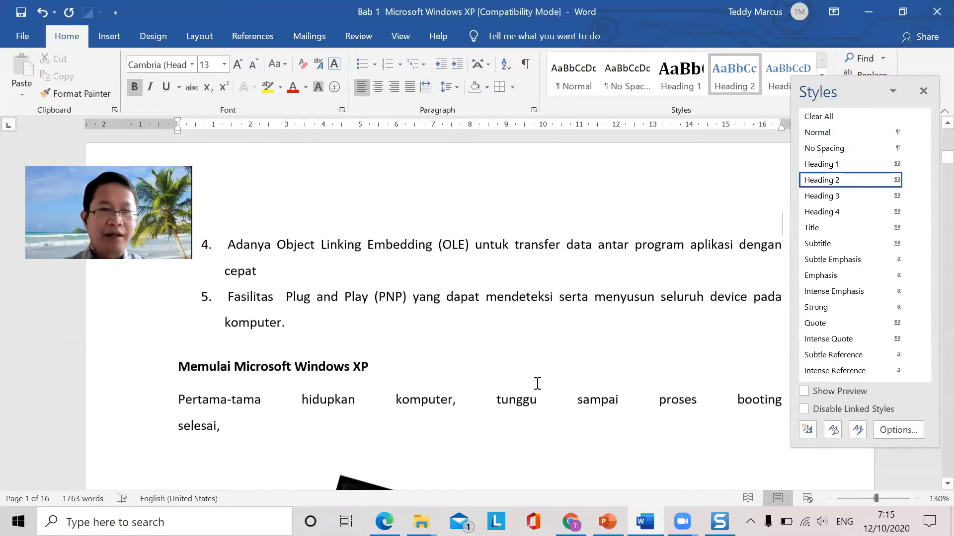
scroll(537, 383, "down", 1)
left_click(179, 352)
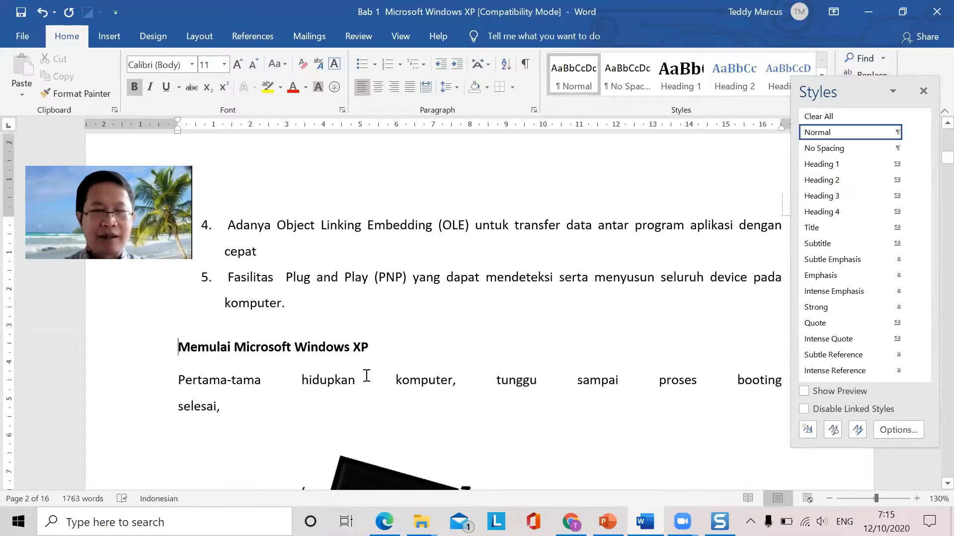
type("1.2.")
- Add a period after the number 1.2 in the "Keunggulan Windows" heading
scroll(373, 258, "up", 9)
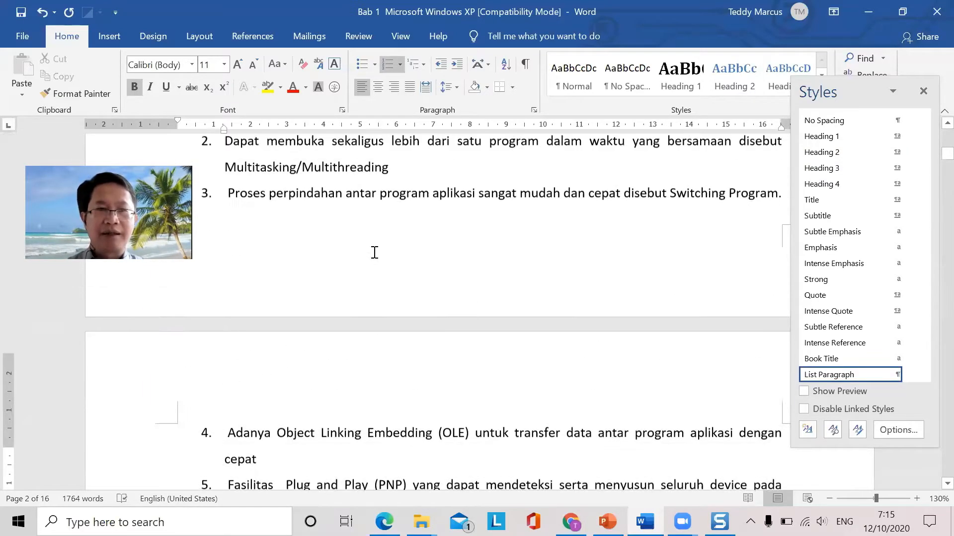
scroll(309, 386, "up", 9)
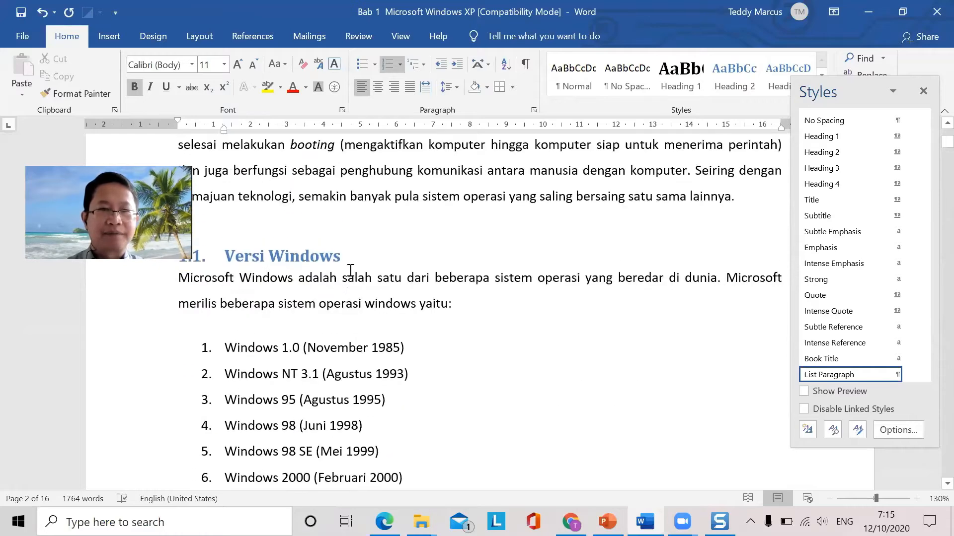
scroll(293, 348, "down", 3)
scroll(230, 386, "down", 3)
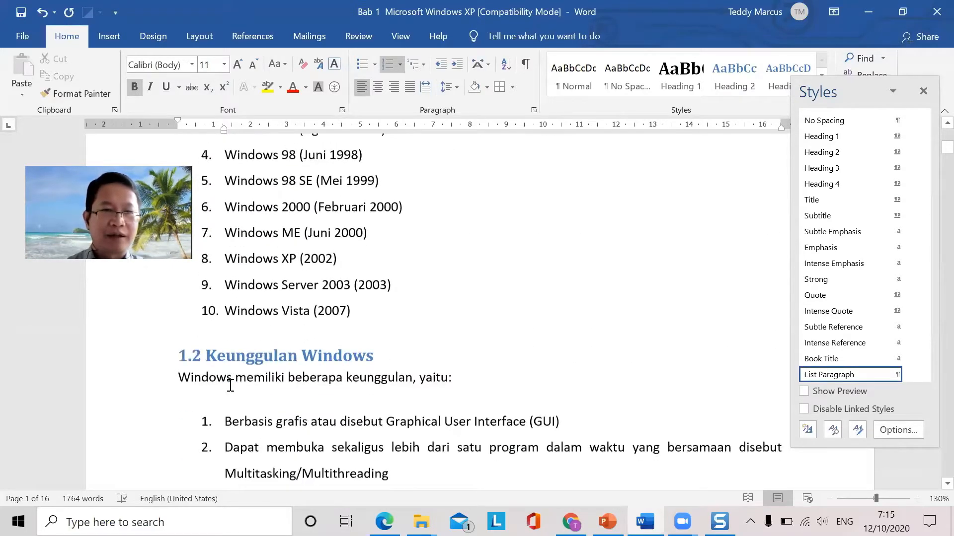
left_click(204, 356)
type(".")
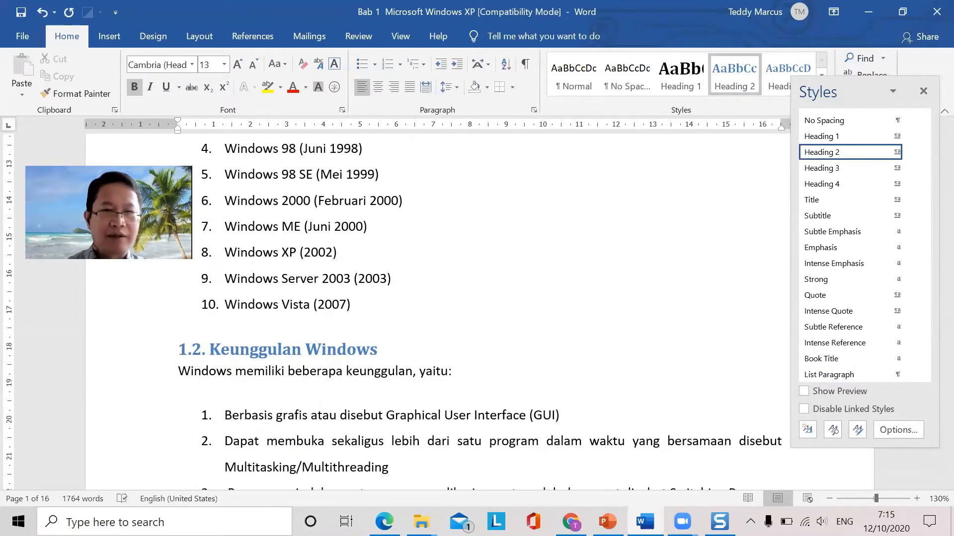
- Apply the Heading 2 style to "Memulai Microsoft Windows XP" and enter the number 1.3. before the heading text
scroll(260, 372, "down", 7)
scroll(260, 372, "down", 4)
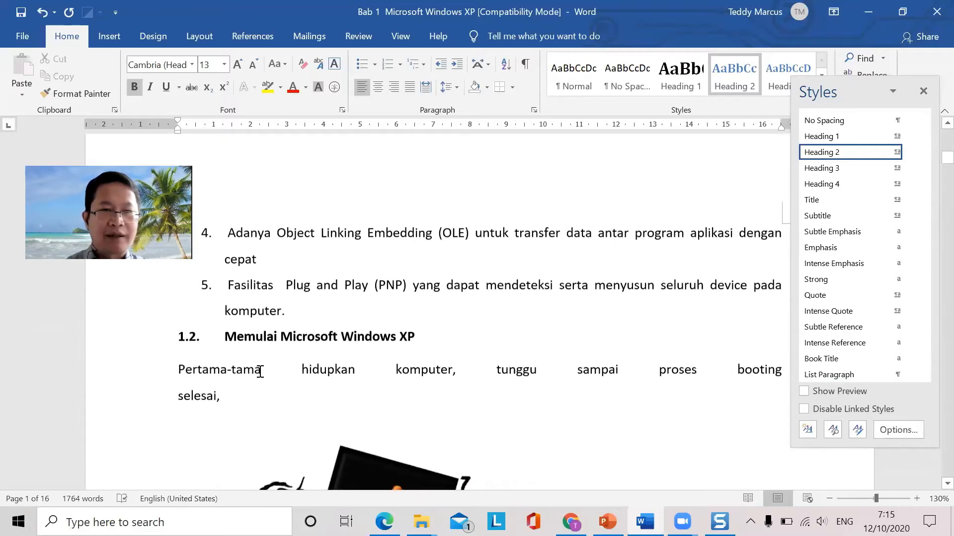
left_click(292, 318)
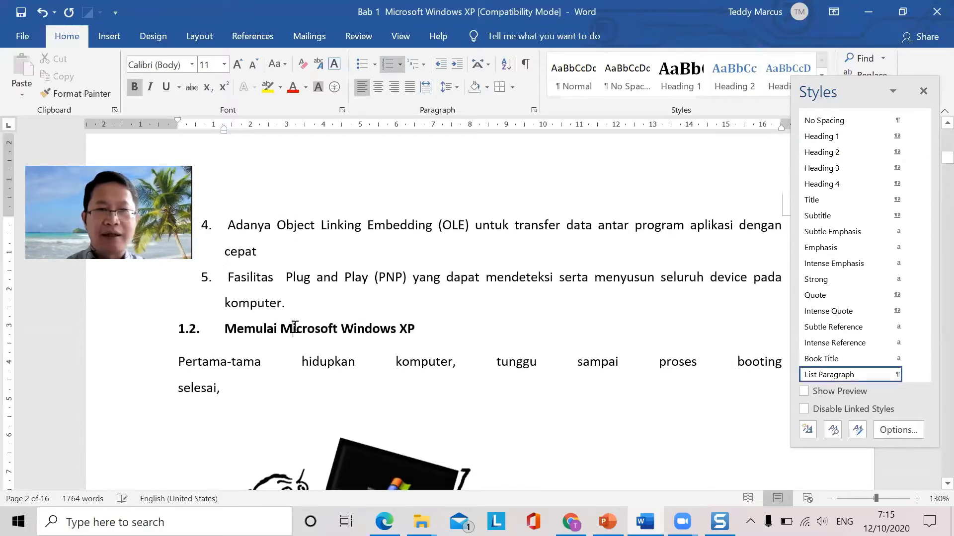
left_click(838, 155)
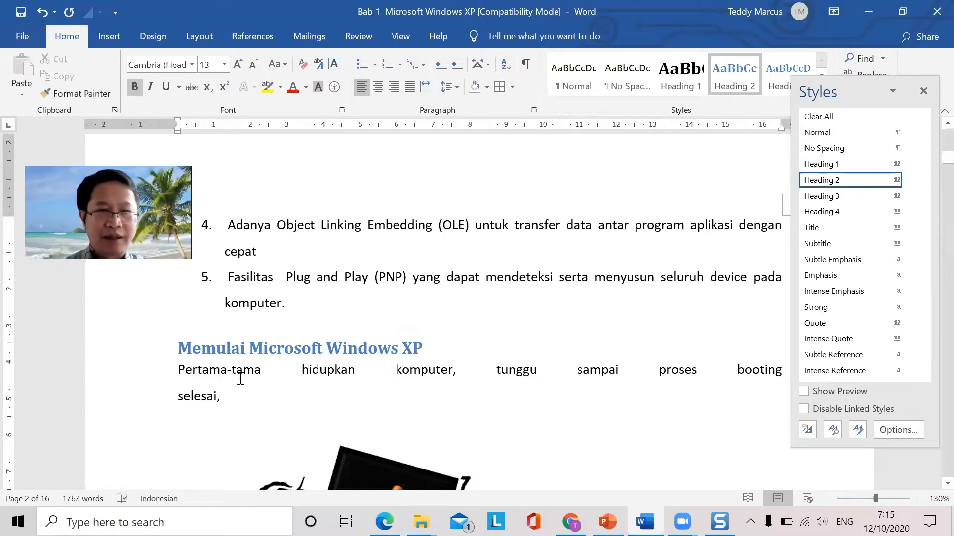
type("1.")
type("2.")
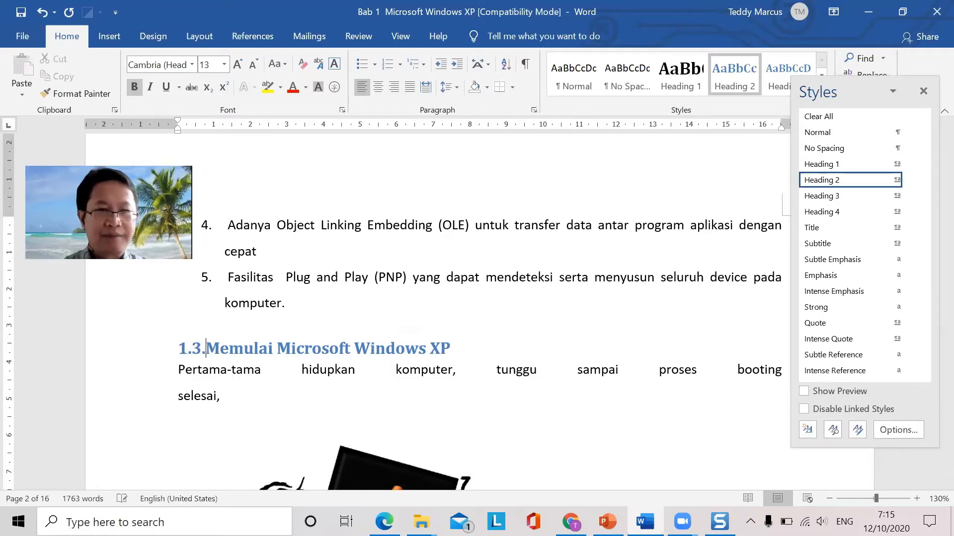
- Undo the automatic numbering on the "Memulai Microsoft Windows XP" heading so it keeps 1.3. as plain text, followed by a space
scroll(233, 327, "up", 10)
scroll(233, 322, "up", 3)
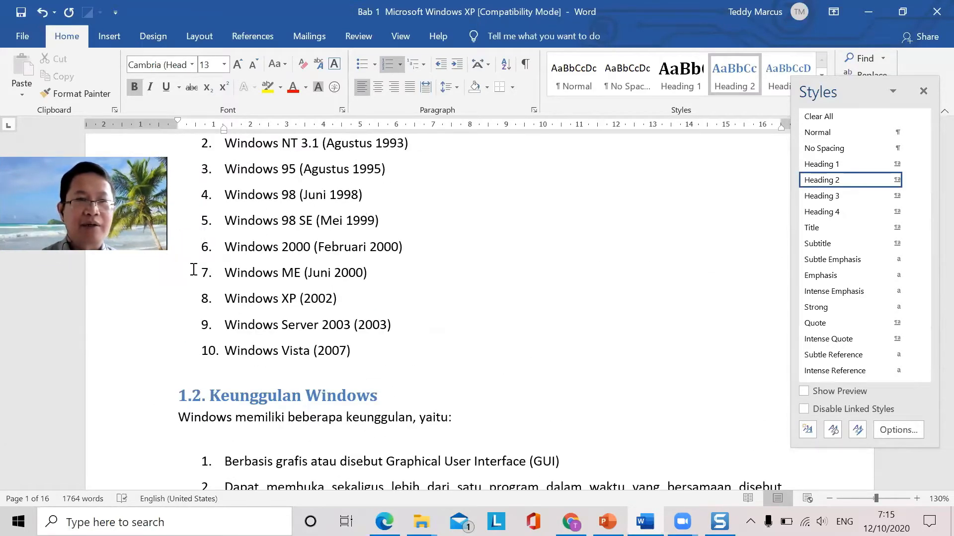
scroll(228, 193, "up", 5)
scroll(223, 364, "down", 6)
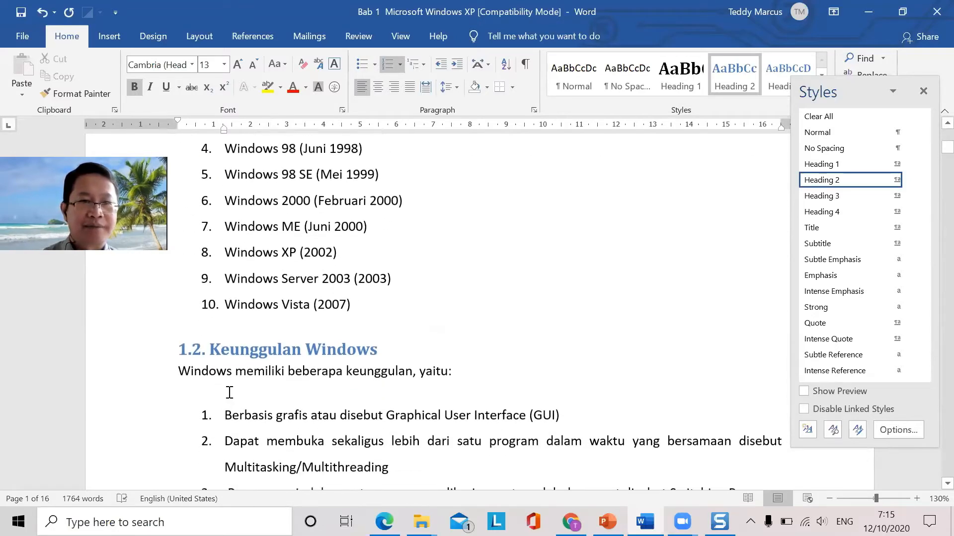
scroll(228, 367, "down", 1)
scroll(228, 367, "down", 5)
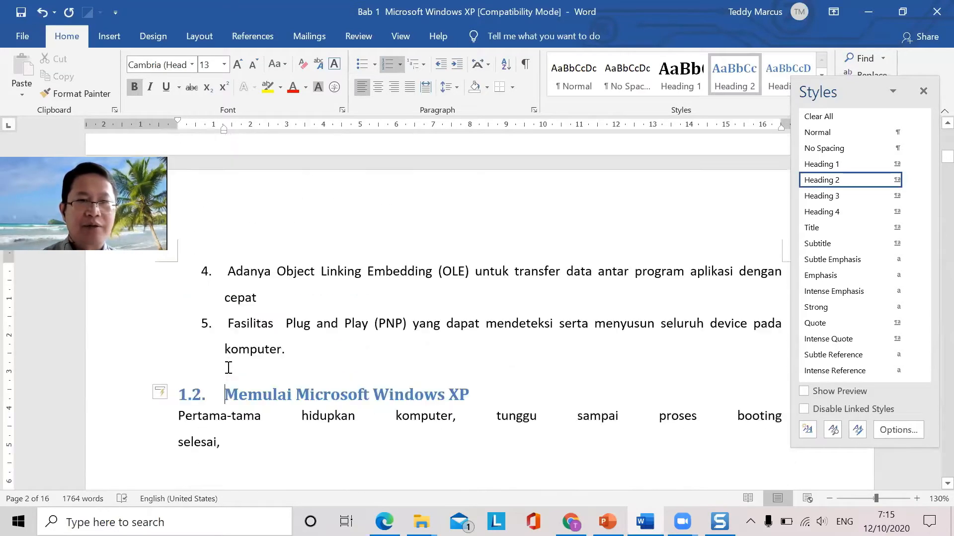
left_click(172, 398)
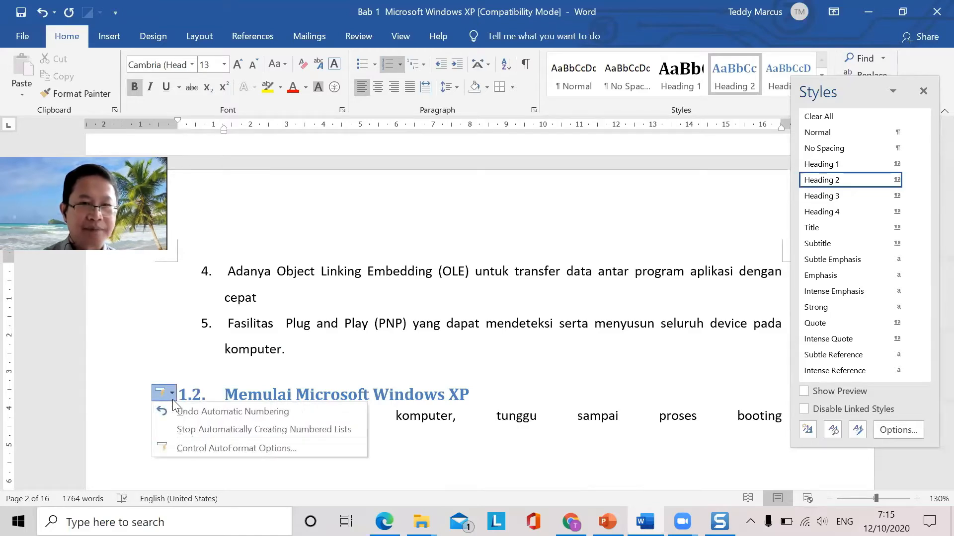
left_click(225, 411)
left_click(209, 395)
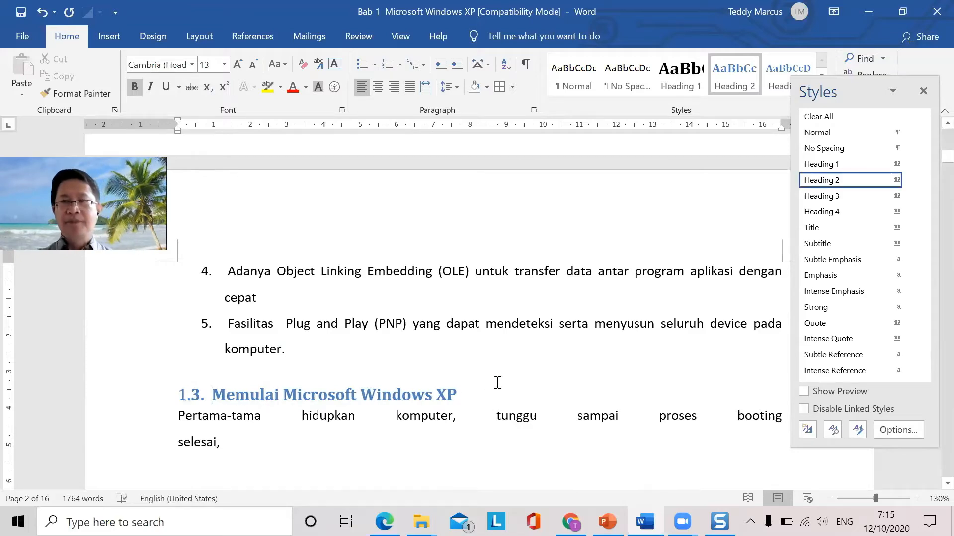
- Number the "Mematikan Windows" heading 1.4. and apply the Heading 2 style to it
scroll(432, 375, "down", 10)
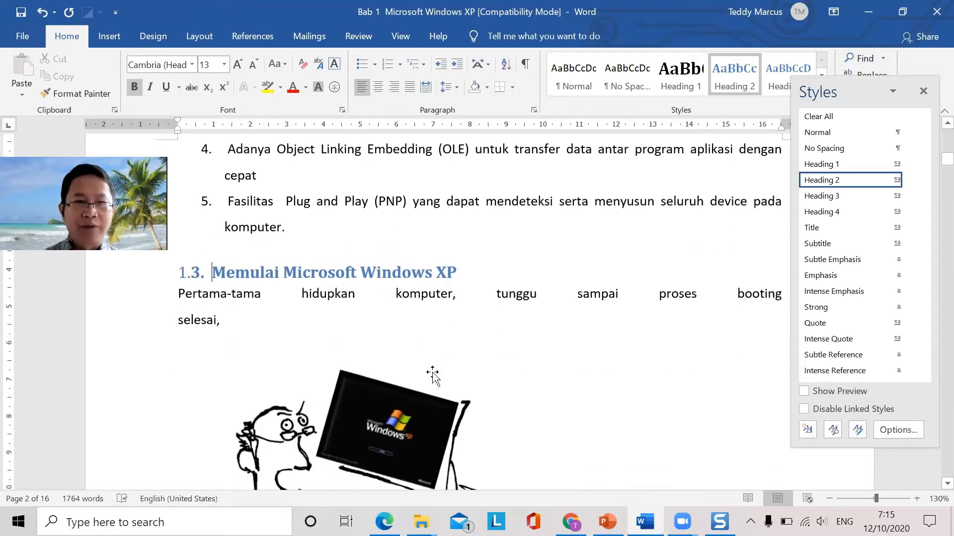
scroll(429, 374, "down", 10)
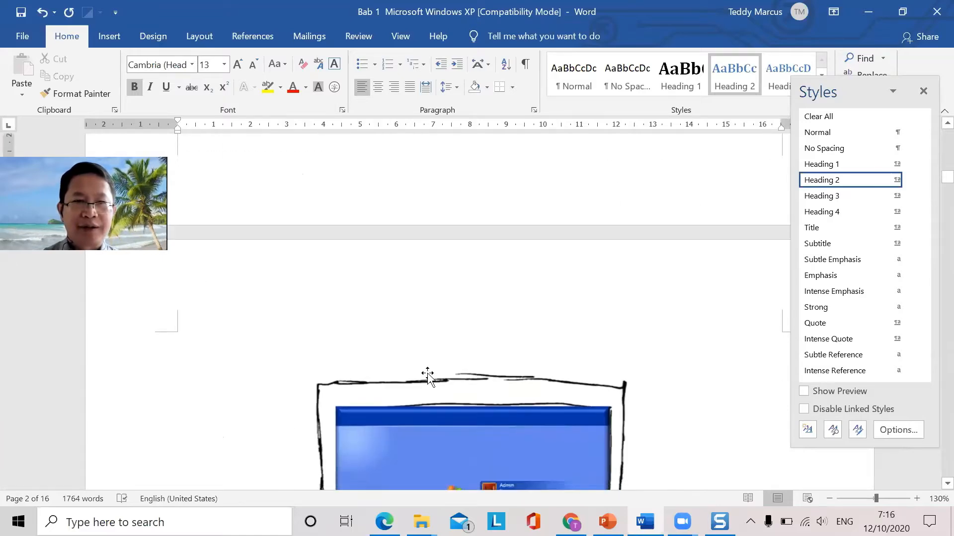
scroll(428, 374, "down", 8)
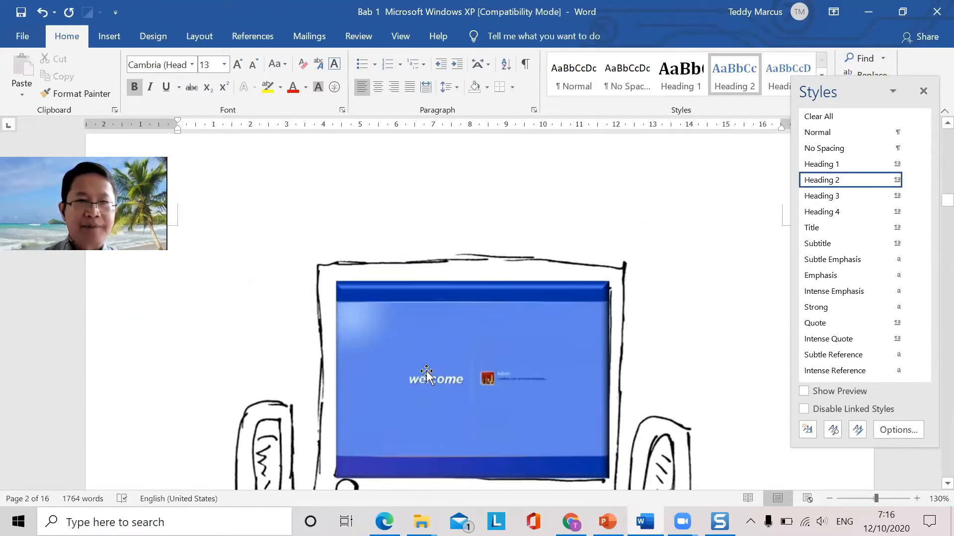
scroll(427, 371, "down", 10)
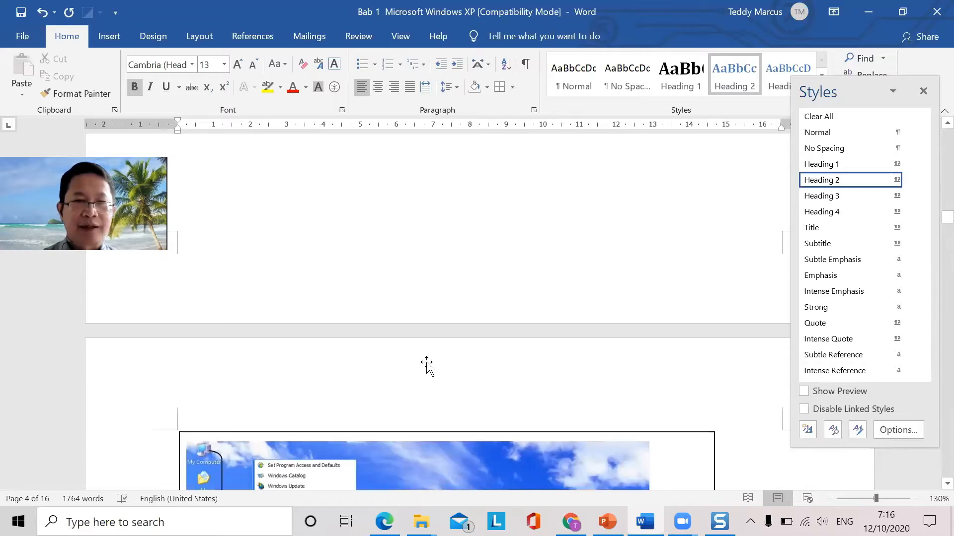
scroll(428, 363, "down", 15)
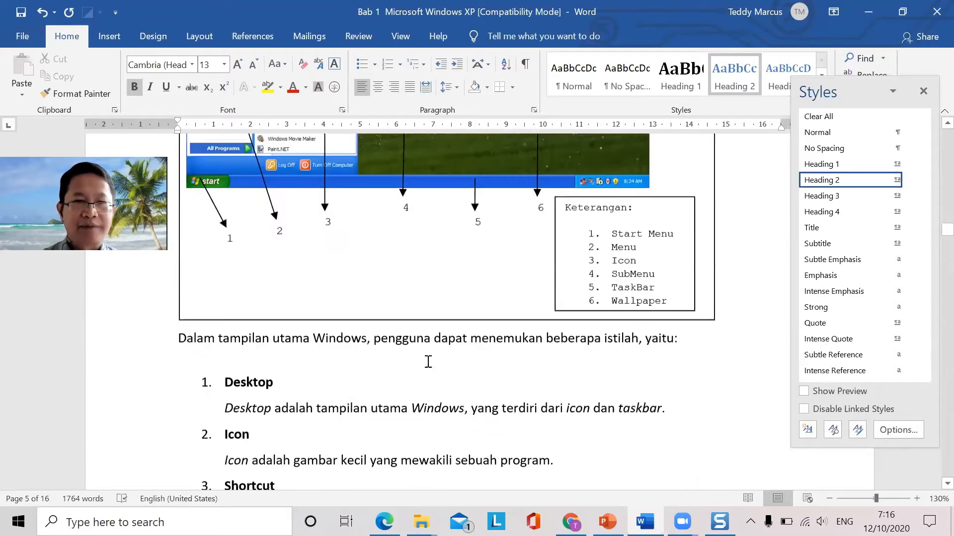
scroll(429, 362, "down", 4)
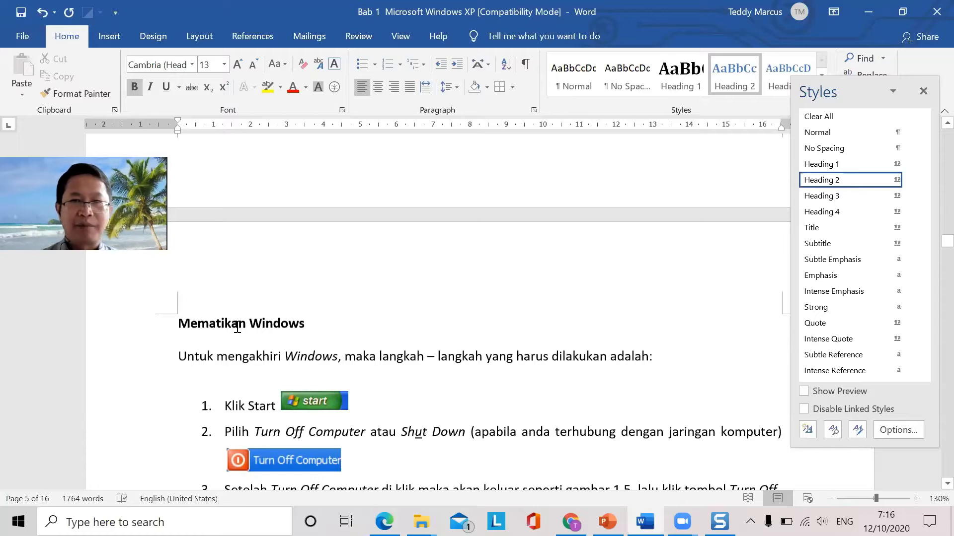
left_click(237, 326)
key("Home")
type("1.4")
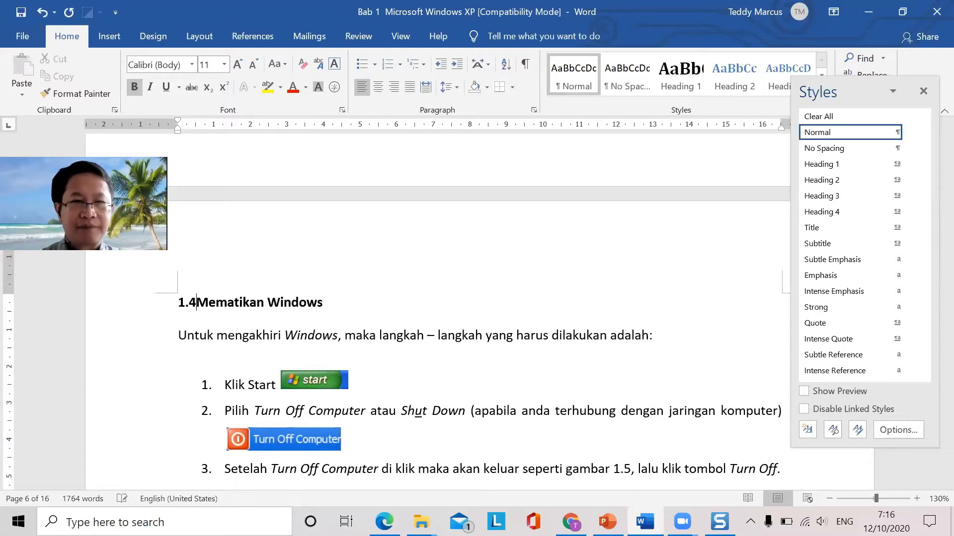
type(".")
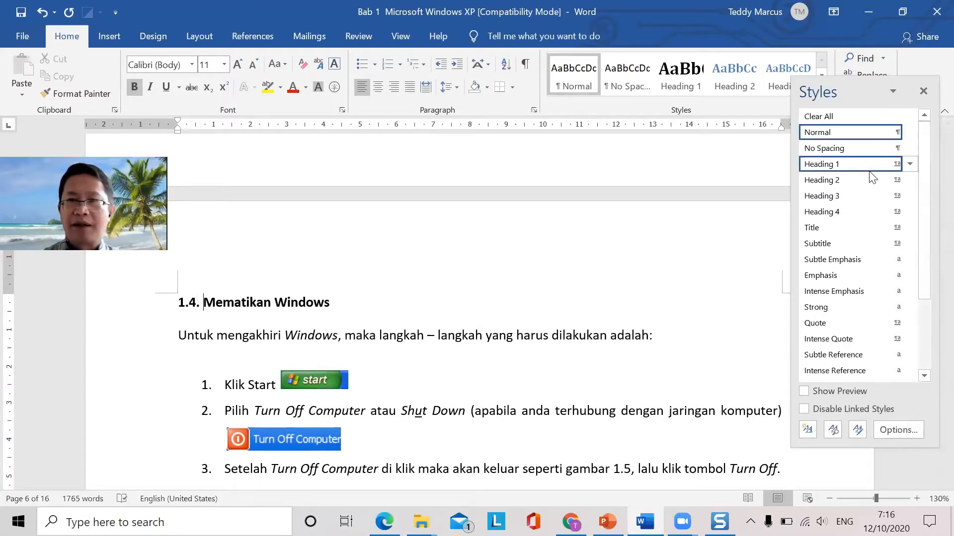
left_click(868, 182)
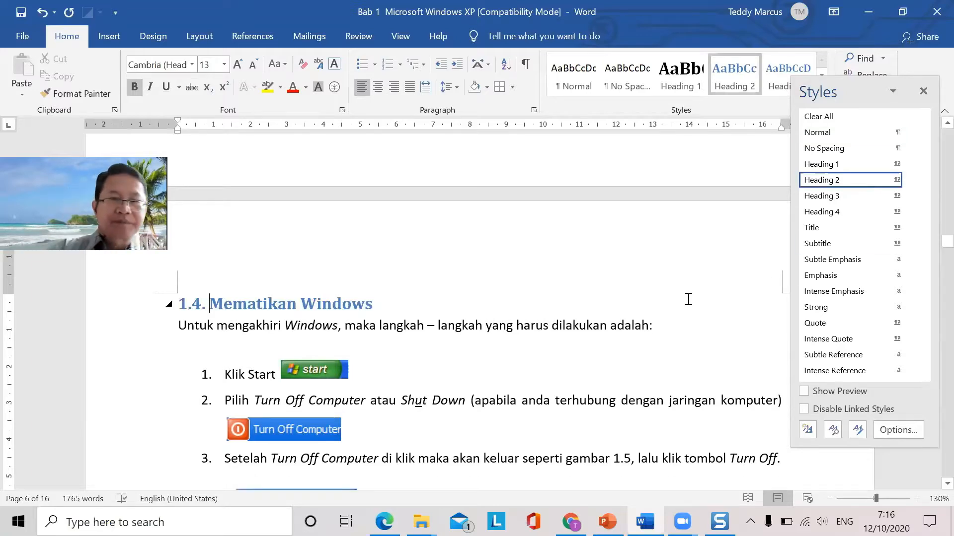
scroll(650, 330, "down", 3)
scroll(612, 371, "down", 9)
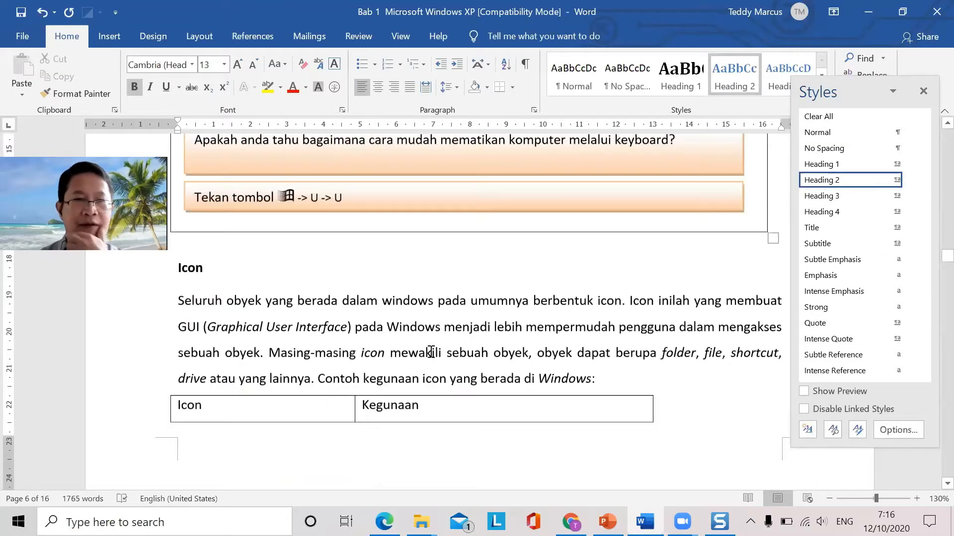
scroll(276, 268, "up", 3)
scroll(273, 259, "up", 6)
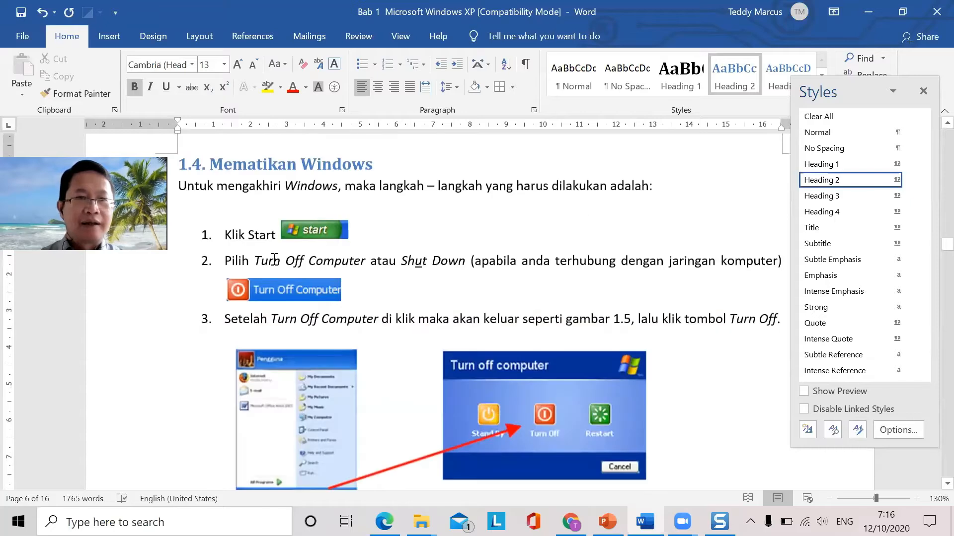
- Number the "Icon" heading 1.5. and apply the Heading 2 style to it
scroll(267, 279, "down", 4)
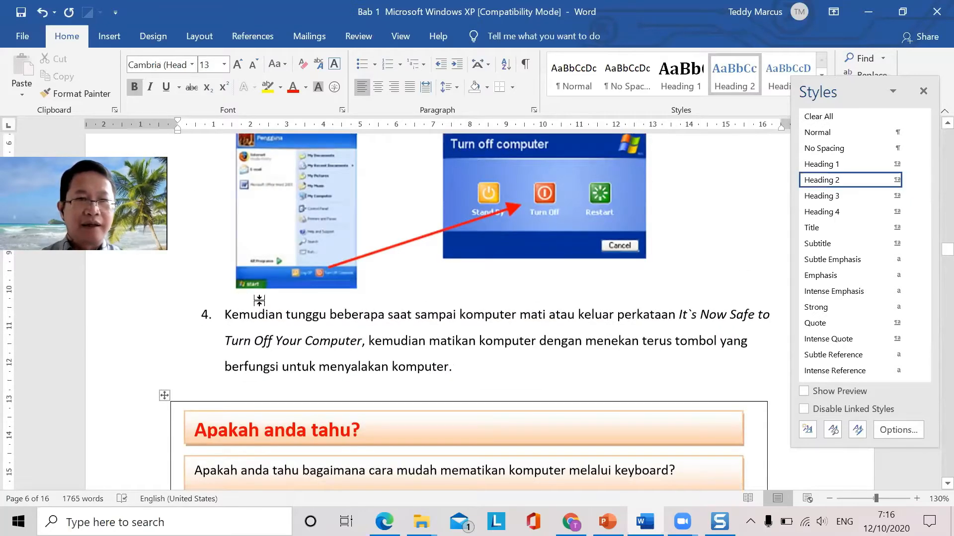
scroll(261, 301, "down", 14)
scroll(243, 272, "up", 8)
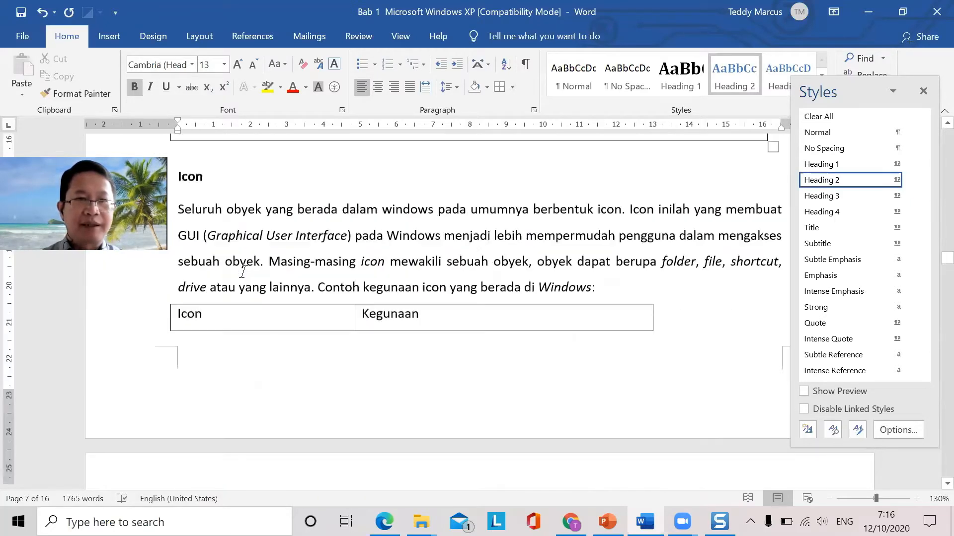
scroll(190, 232, "up", 1)
left_click(178, 226)
type("1.5.")
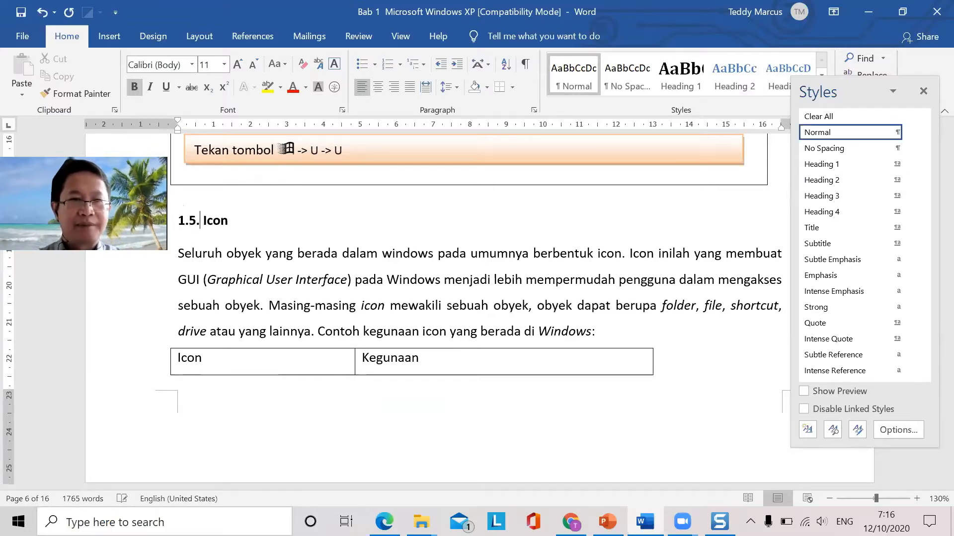
left_click(839, 179)
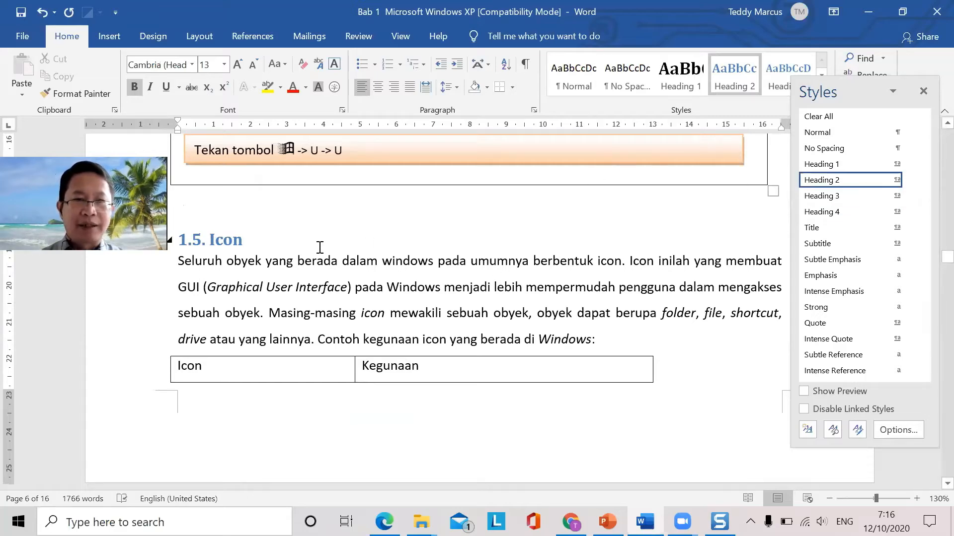
- Look over the pages around the icon table and the chapter title at the start of the document
scroll(226, 249, "down", 10)
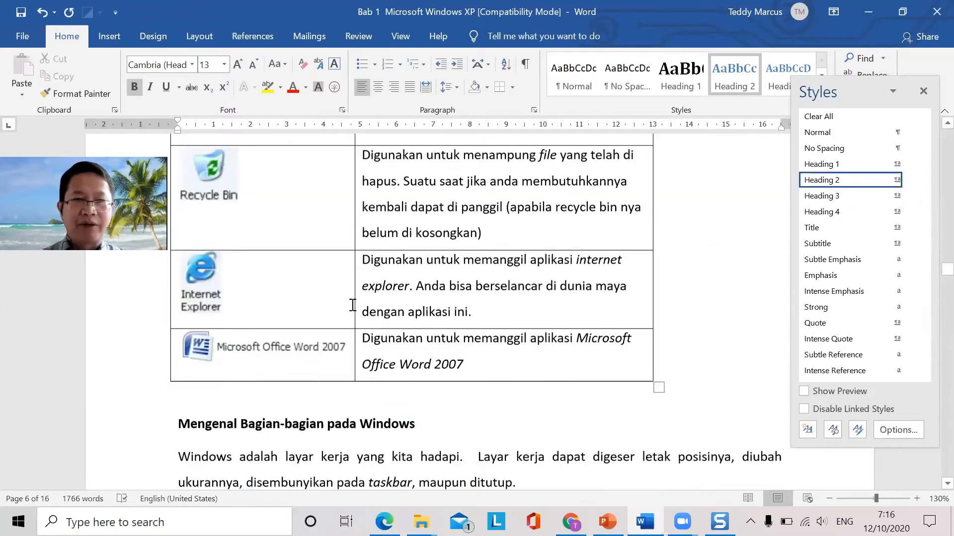
scroll(420, 296, "down", 6)
scroll(486, 262, "up", 5)
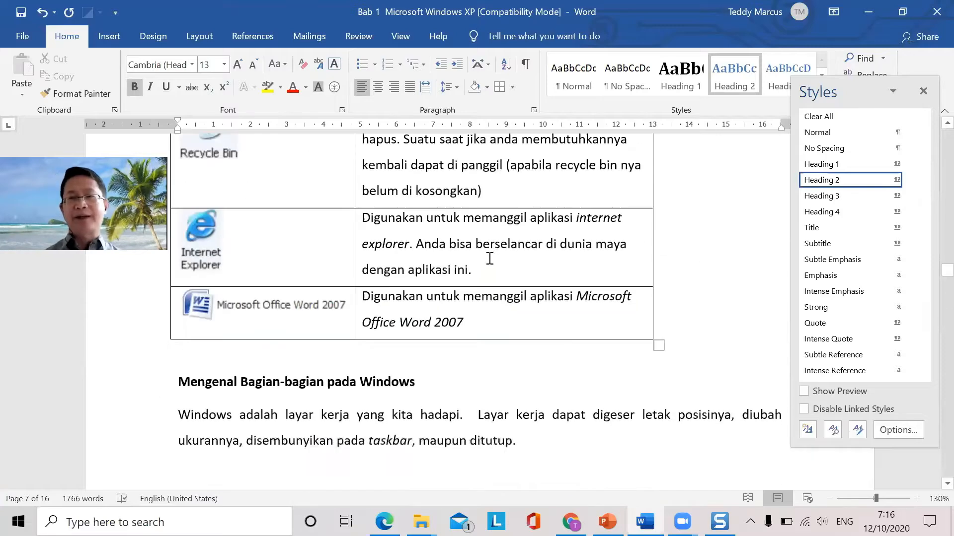
scroll(488, 259, "up", 5)
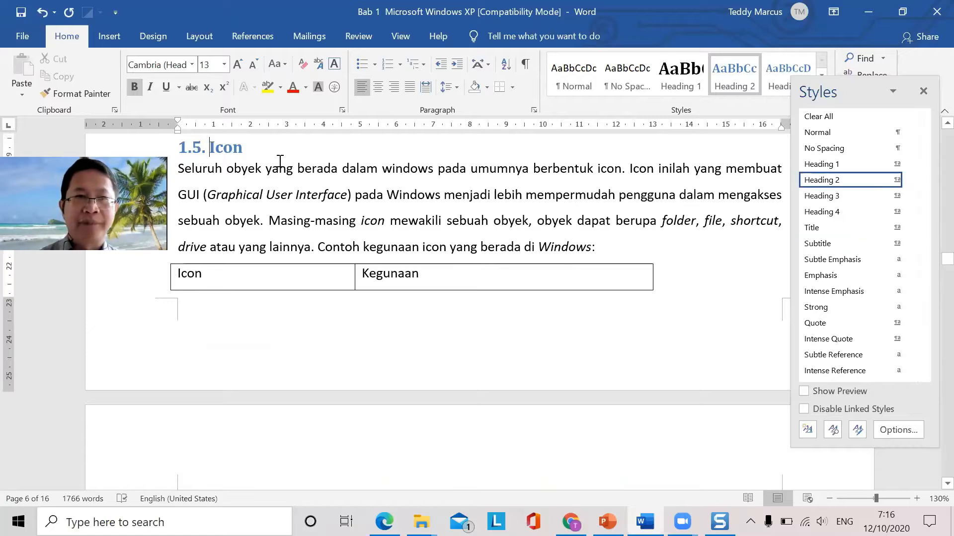
left_click_drag(929, 261, 929, 119)
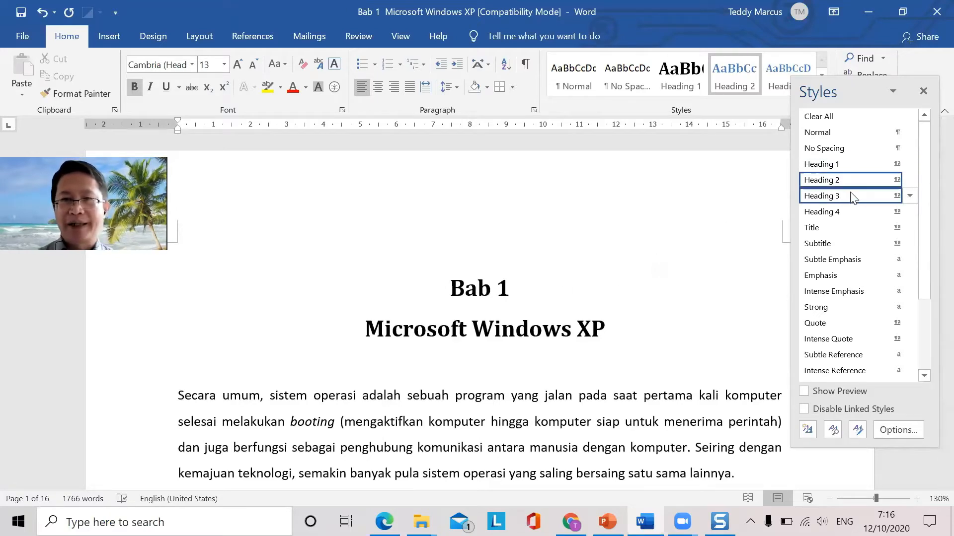
mouse_move(841, 217)
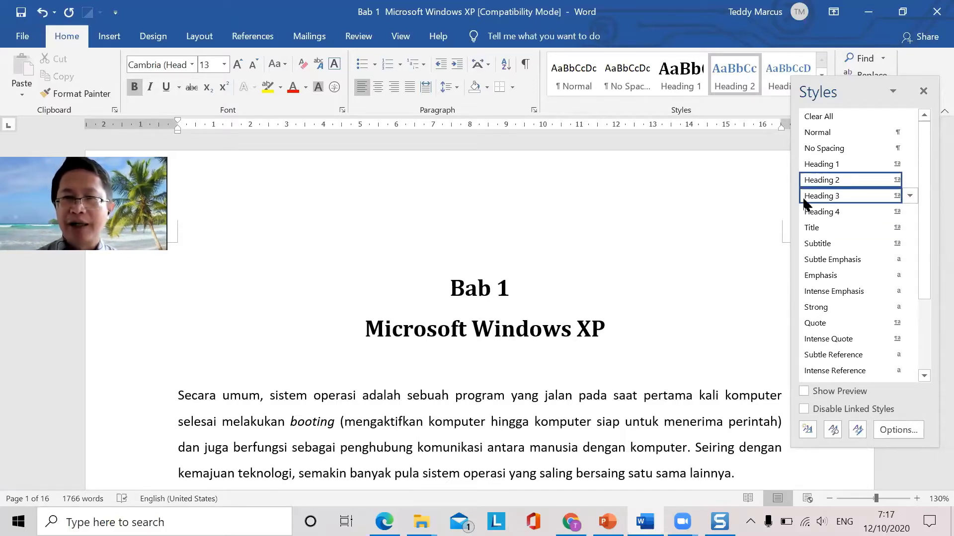
mouse_move(804, 199)
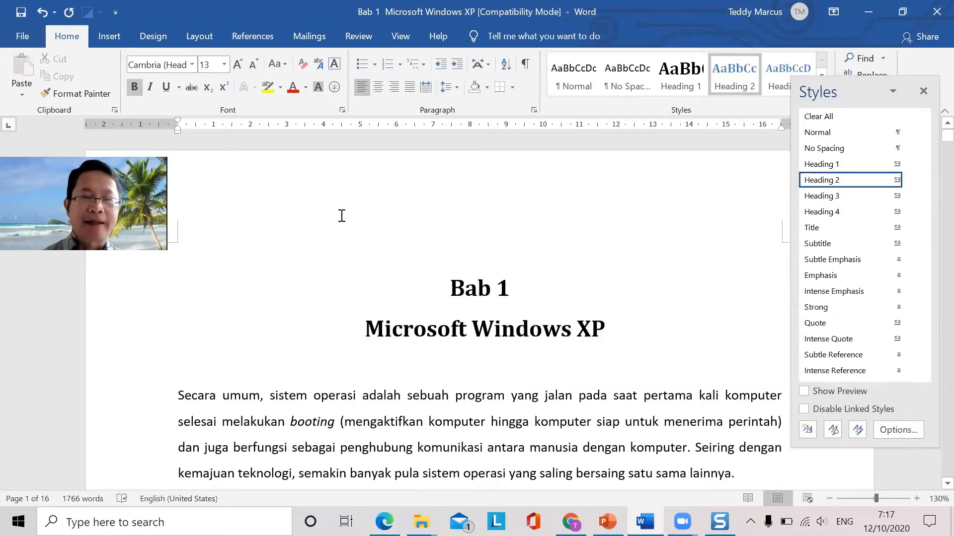
left_click(378, 219)
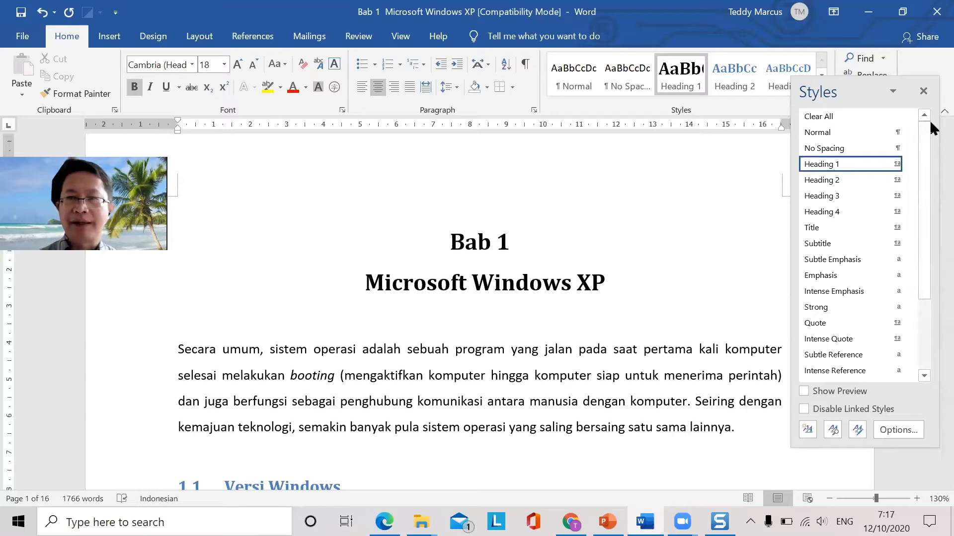
- Enter the title DAFTAR ISI at the start of the blank last page
left_click_drag(943, 135, 929, 477)
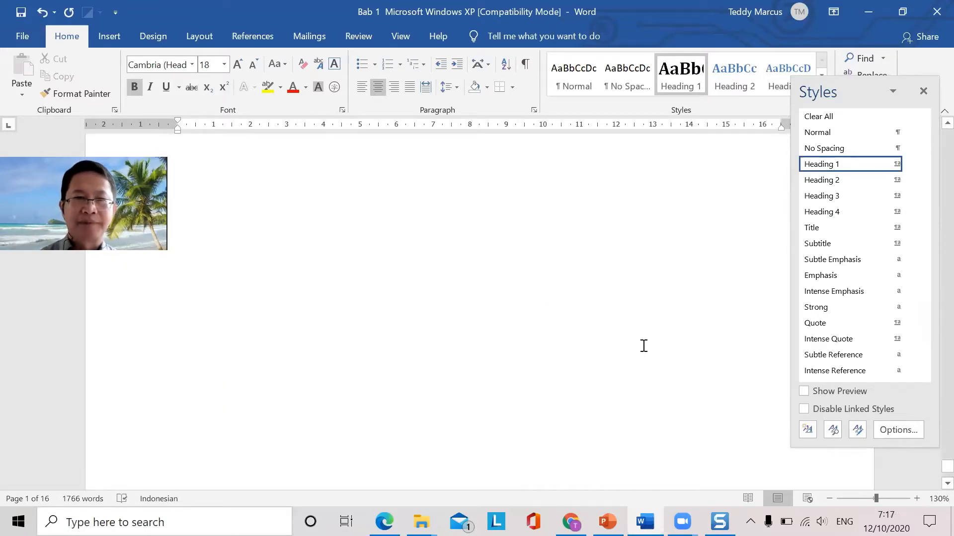
scroll(643, 347, "up", 5)
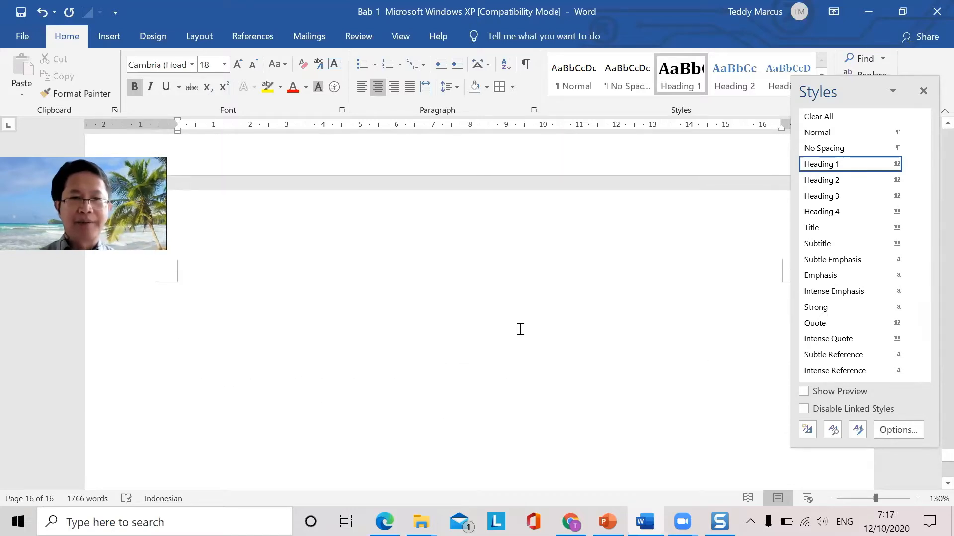
left_click(442, 287)
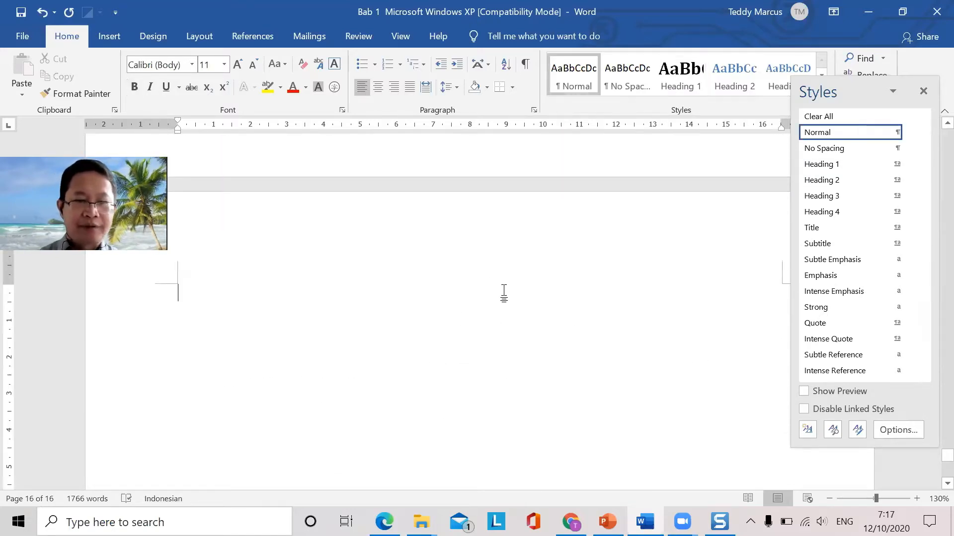
key("Caps_Lock")
type("da")
key("BackSpace")
key("BackSpace")
key("Caps_Lock")
type("DAFTAR ")
type("INI")
key("BackSpace")
key("BackSpace")
type("SI")
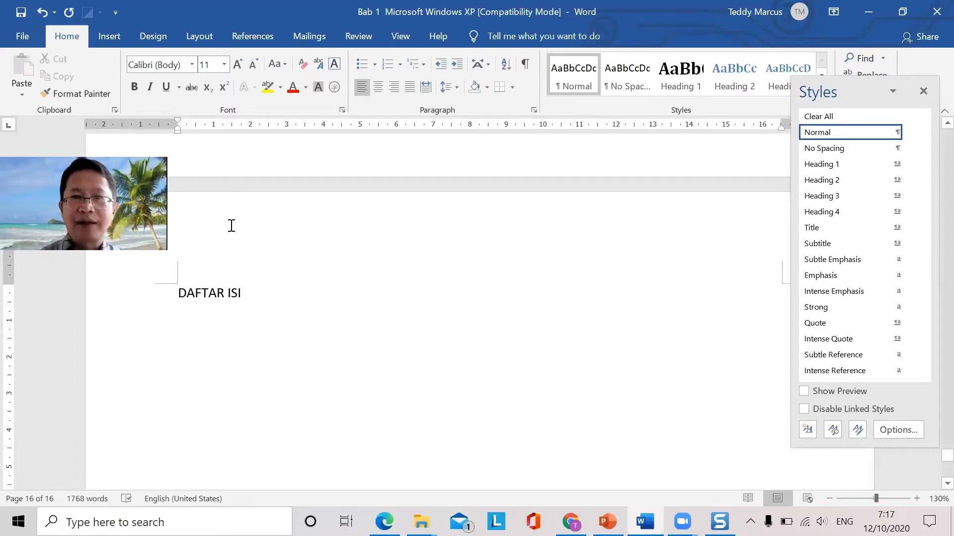
- Center the DAFTAR ISI title and apply the Heading 1 style to both of its words
double_click(223, 295)
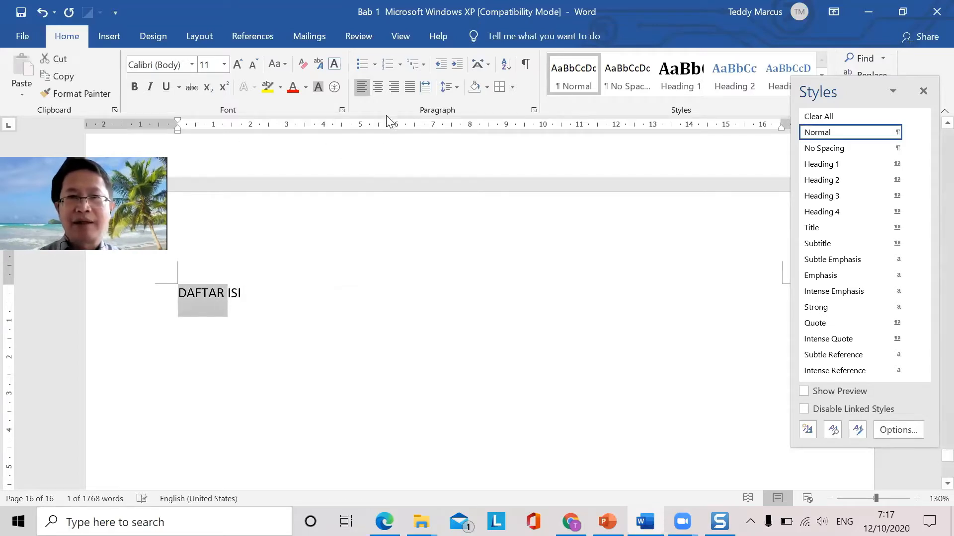
left_click(378, 87)
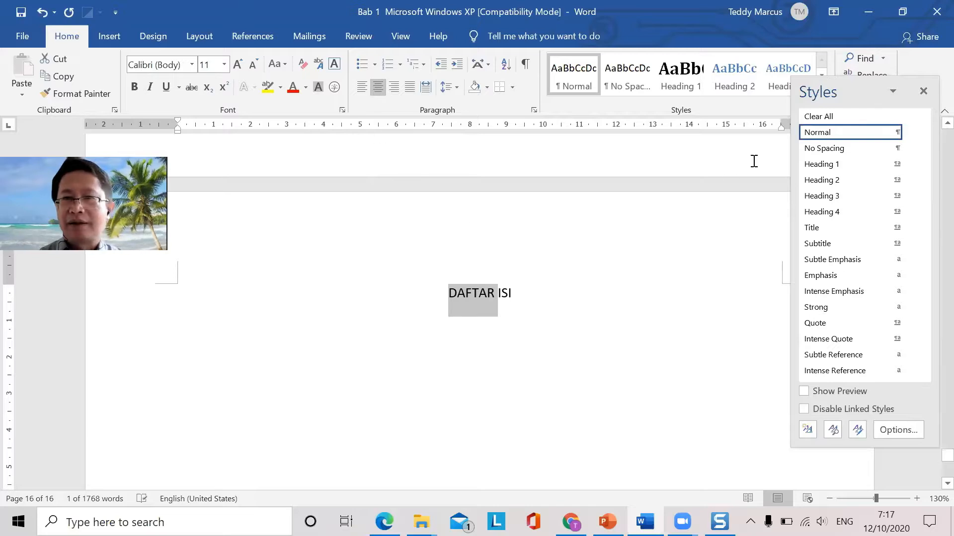
left_click(836, 165)
left_click_drag(537, 303, 435, 315)
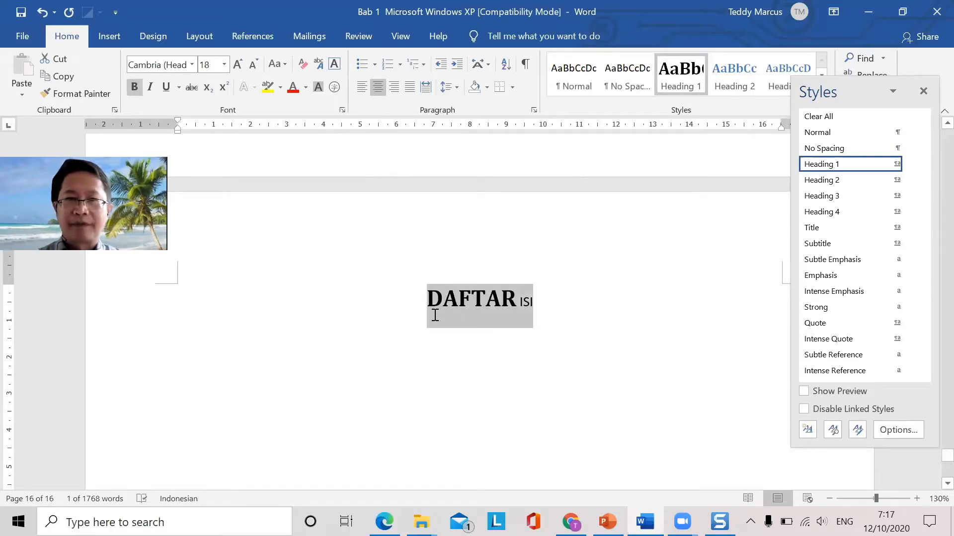
left_click(839, 164)
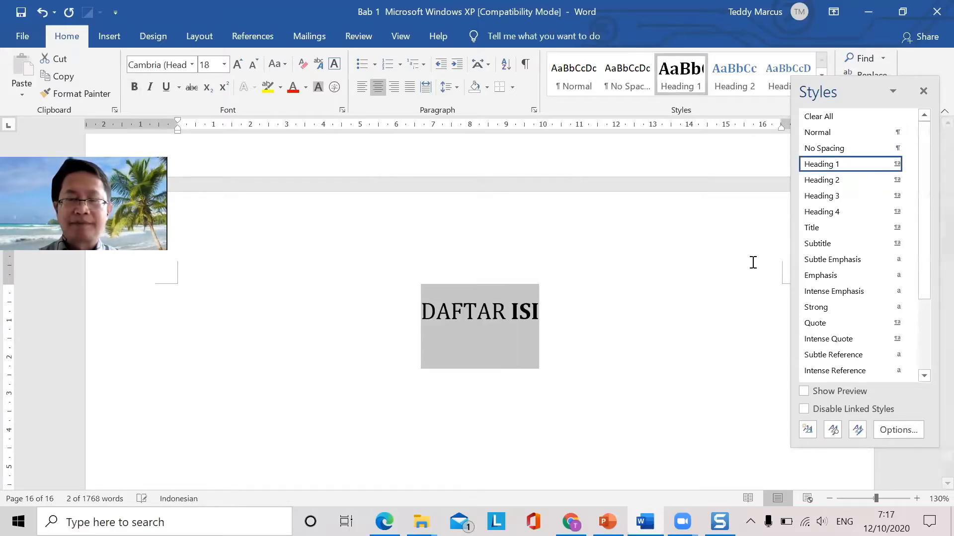
- Make the word DAFTAR in the title bold to match ISI
left_click(617, 293)
double_click(497, 314)
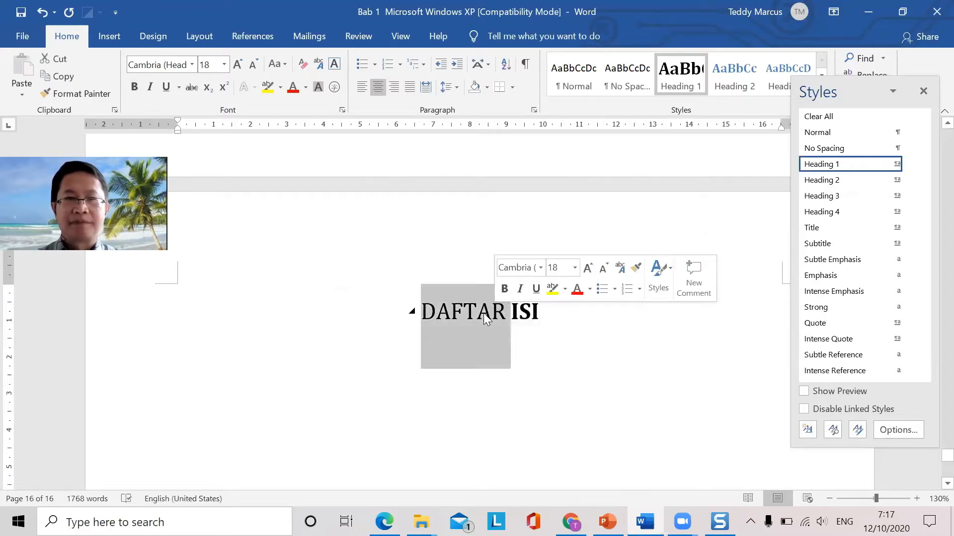
left_click(136, 88)
- Try the Heading 2 style on the DAFTAR ISI title and switch it back to Heading 1
left_click_drag(546, 304, 411, 313)
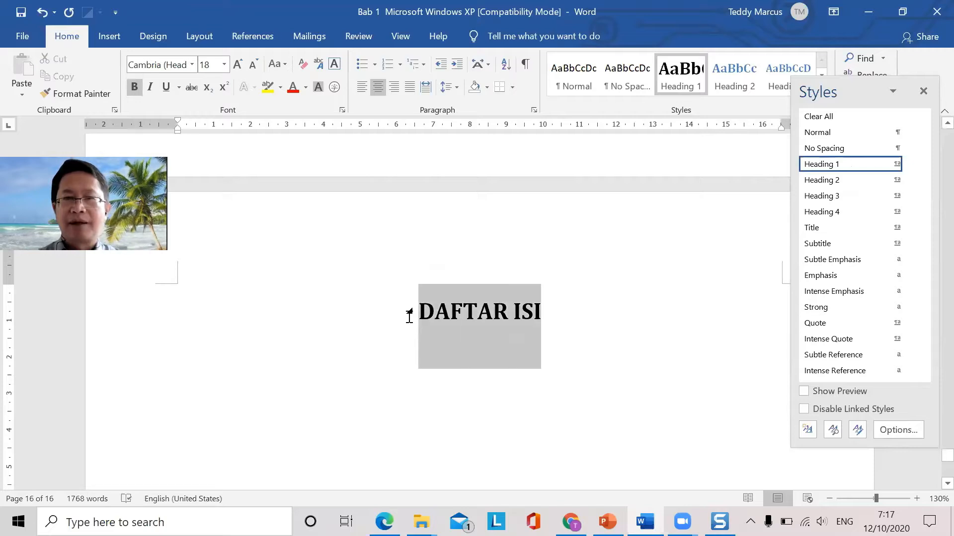
left_click(825, 183)
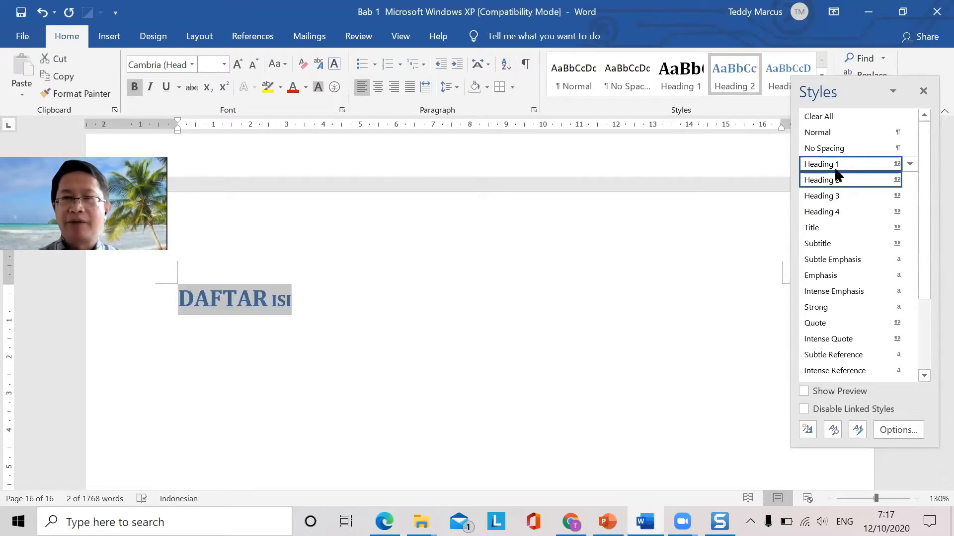
left_click(838, 168)
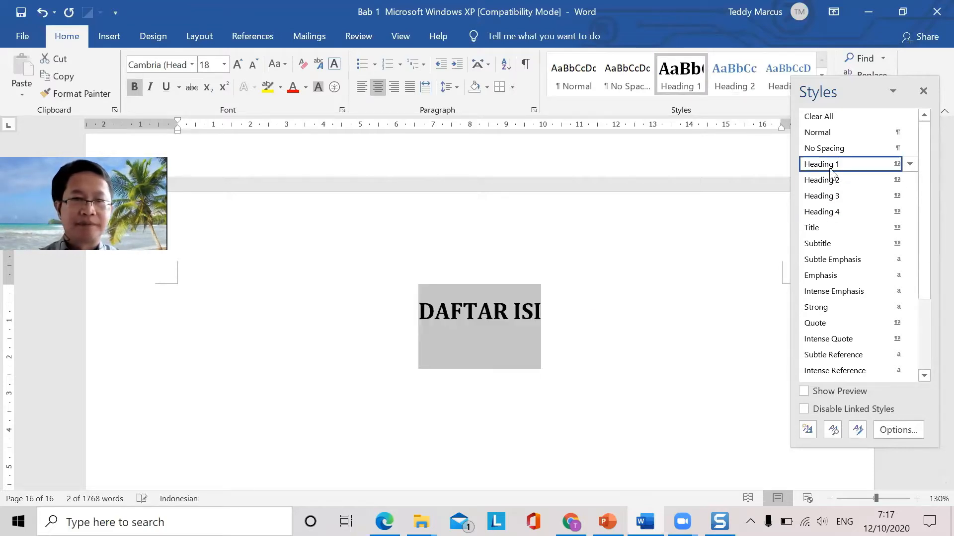
- Add an empty paragraph below the DAFTAR ISI title and view the available table of contents designs
left_click(605, 312)
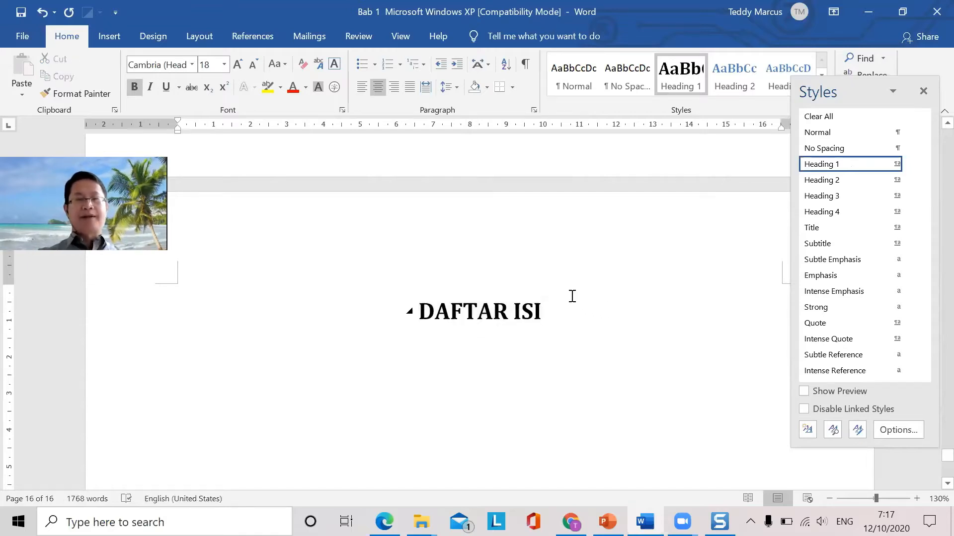
key("Return")
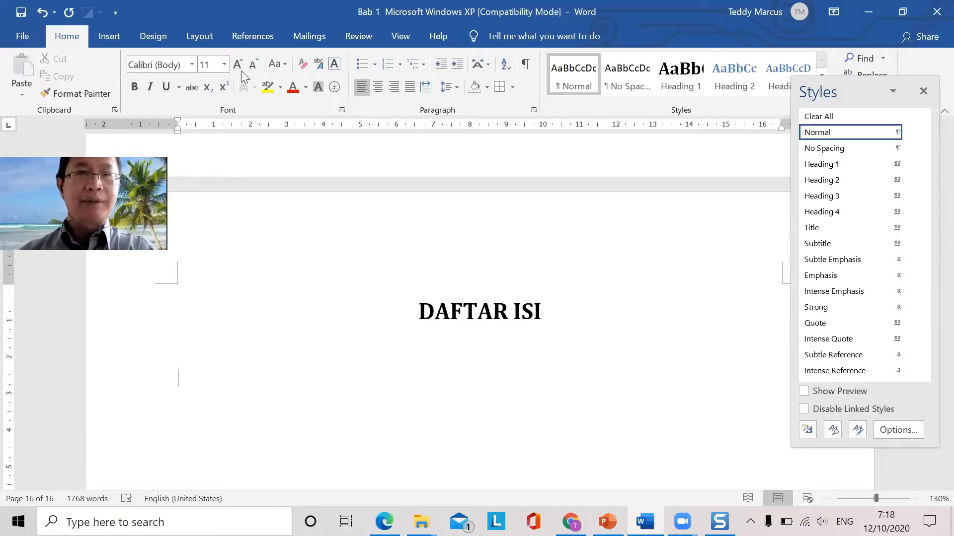
left_click(253, 39)
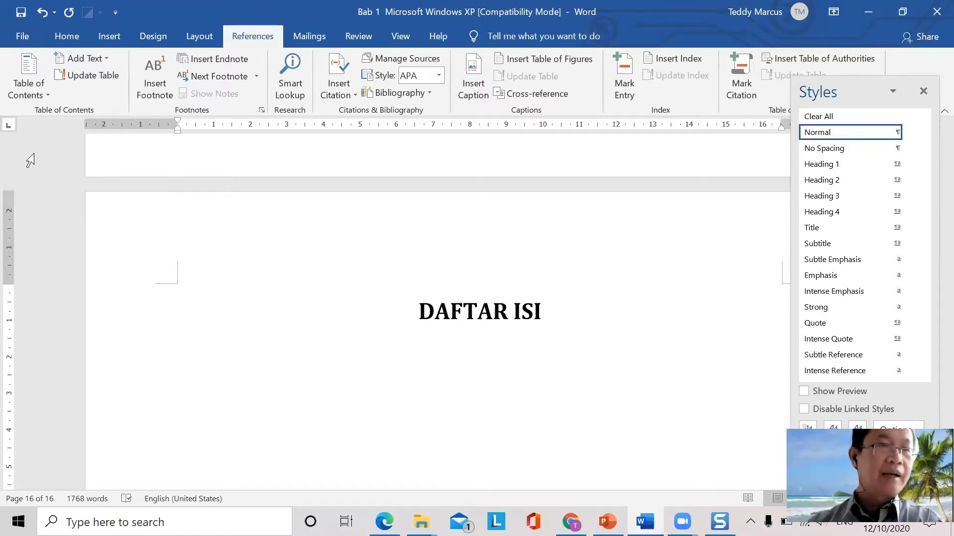
left_click(46, 93)
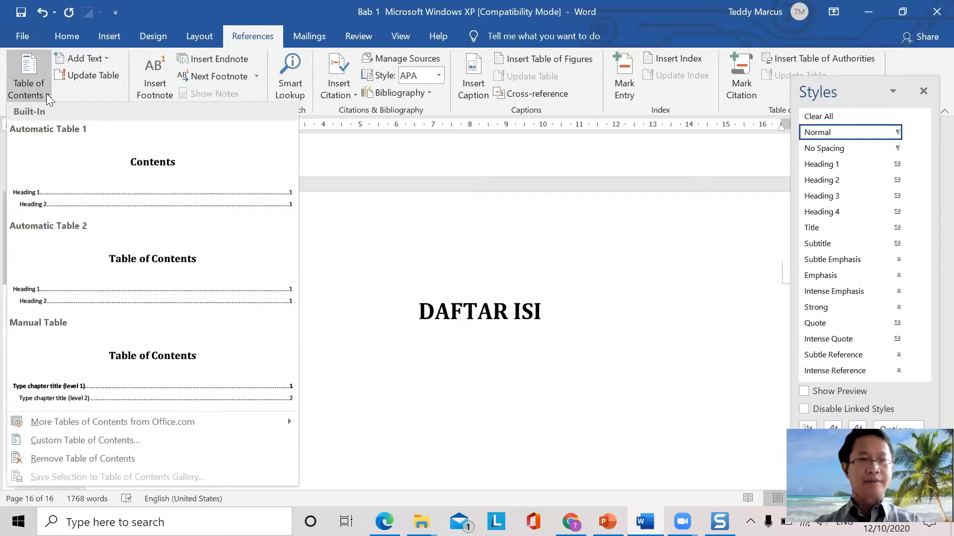
left_click(459, 362)
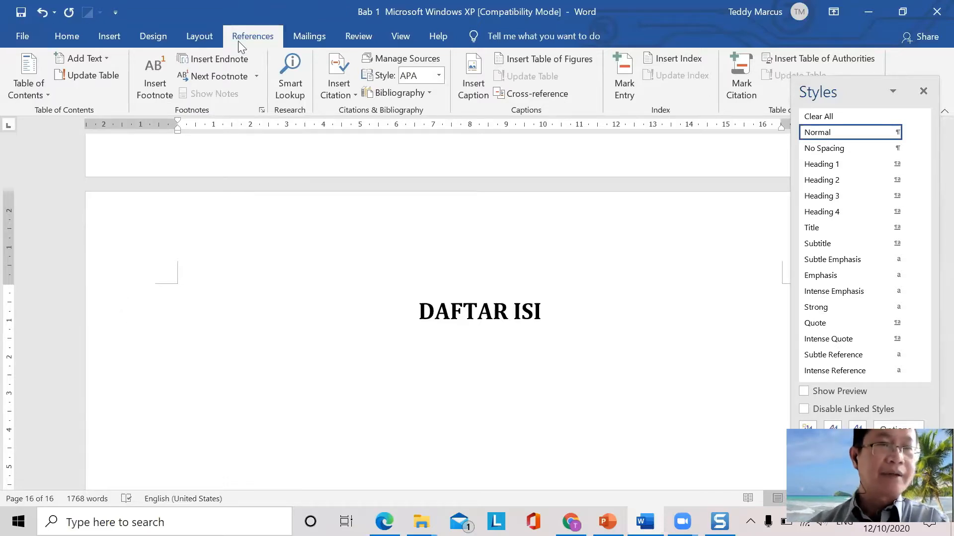
- Try inserting the Manual Table design as table of contents below the DAFTAR ISI title, and undo the insertion
left_click(47, 96)
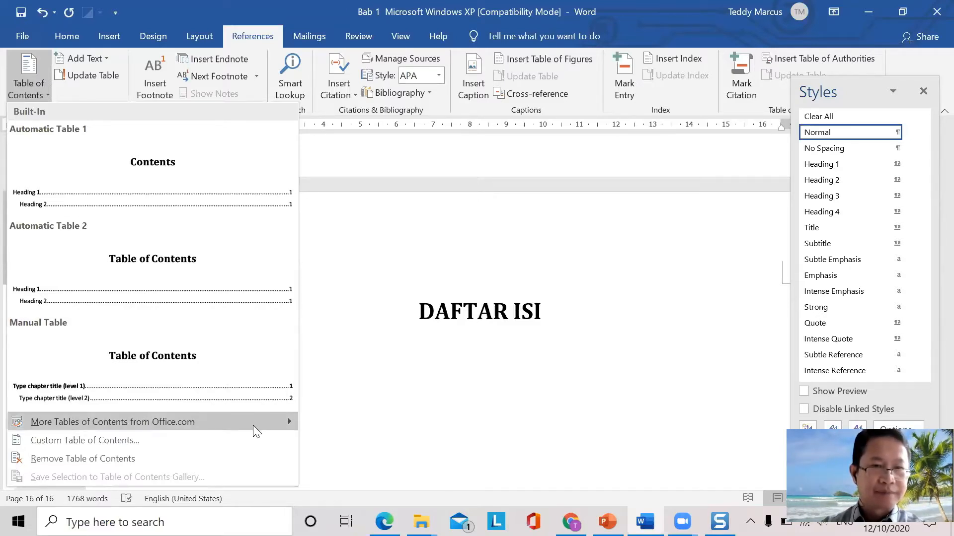
left_click(170, 364)
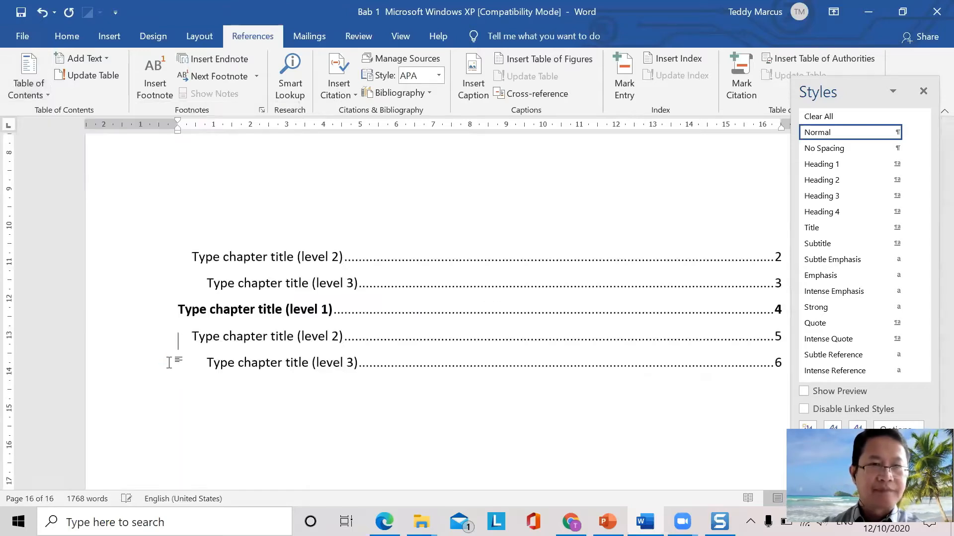
scroll(246, 288, "up", 3)
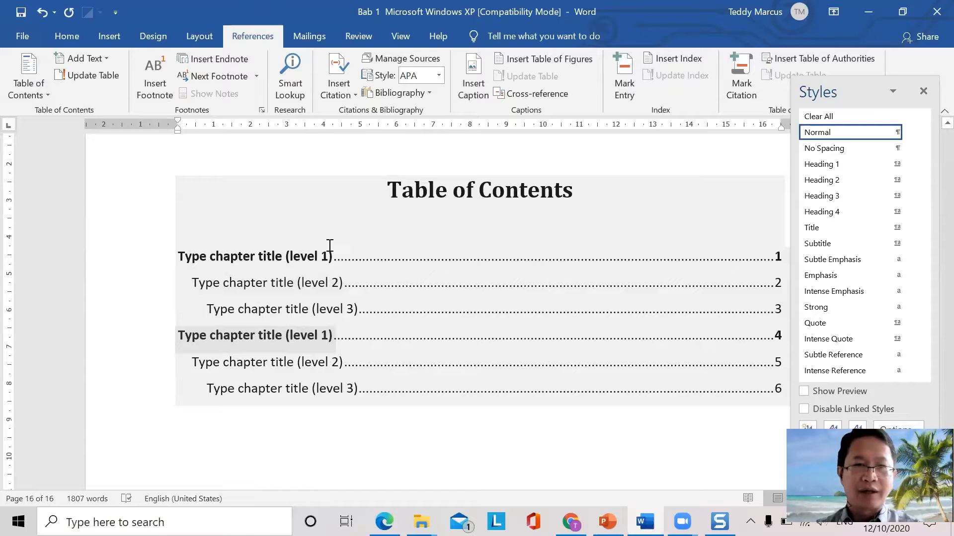
key("ctrl+z")
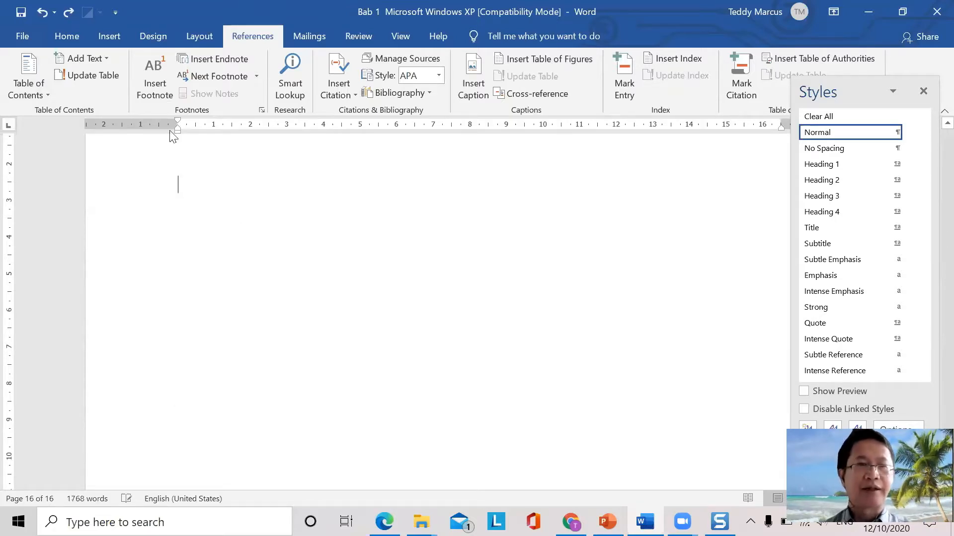
scroll(377, 234, "up", 3)
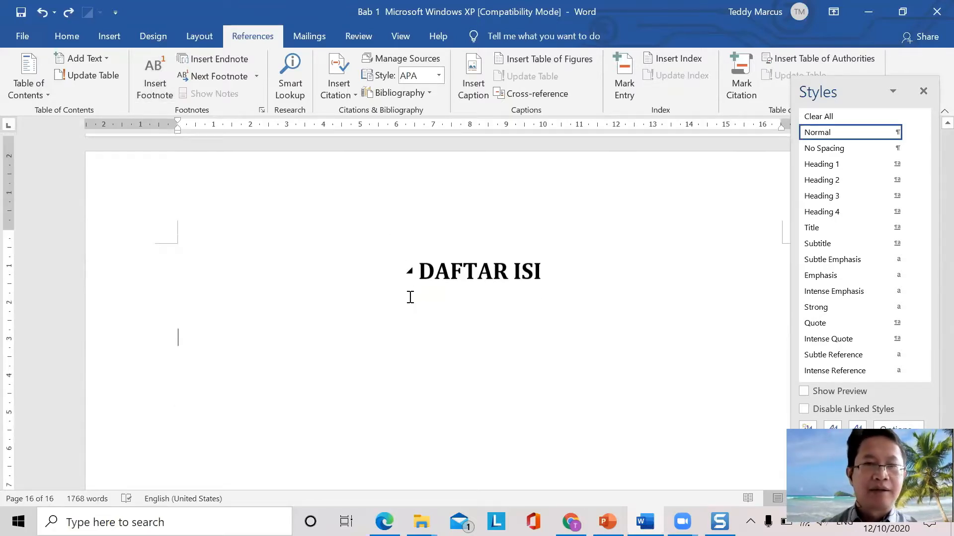
left_click(43, 97)
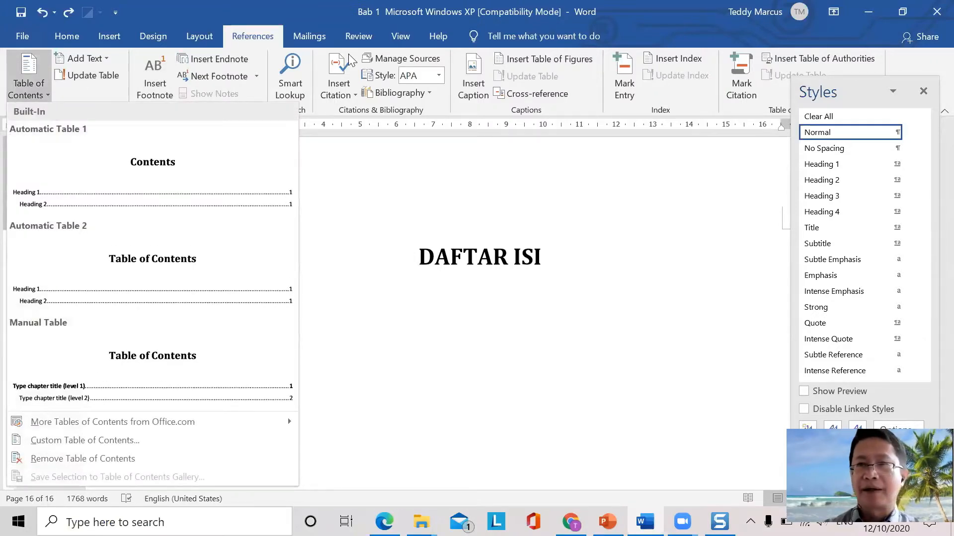
key("Escape")
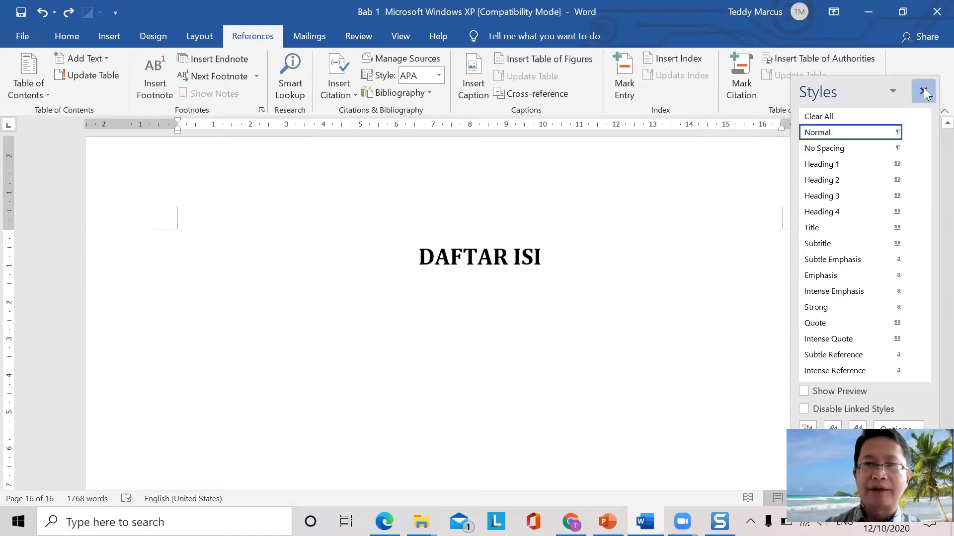
- Close the styles list and open the custom table of contents settings for the empty paragraph below the DAFTAR ISI title
left_click(923, 91)
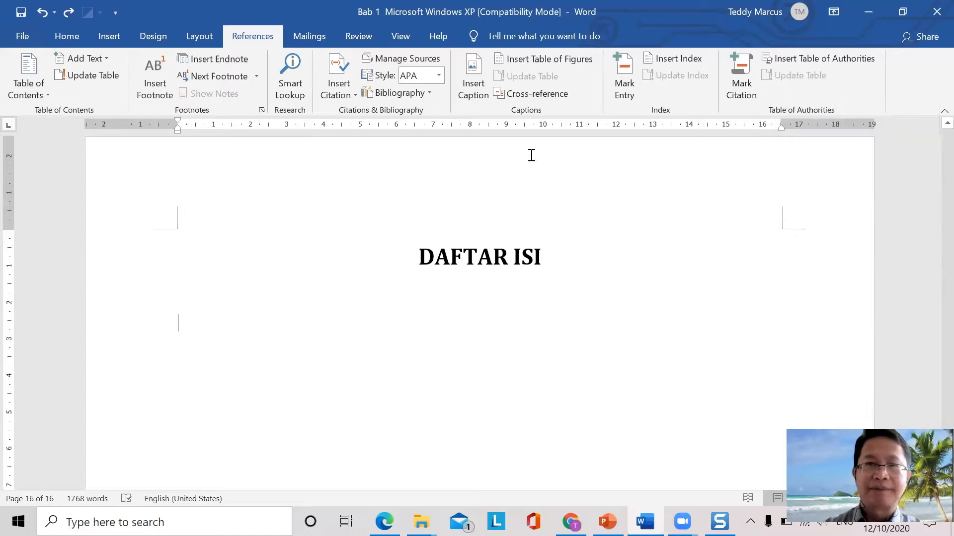
left_click(28, 96)
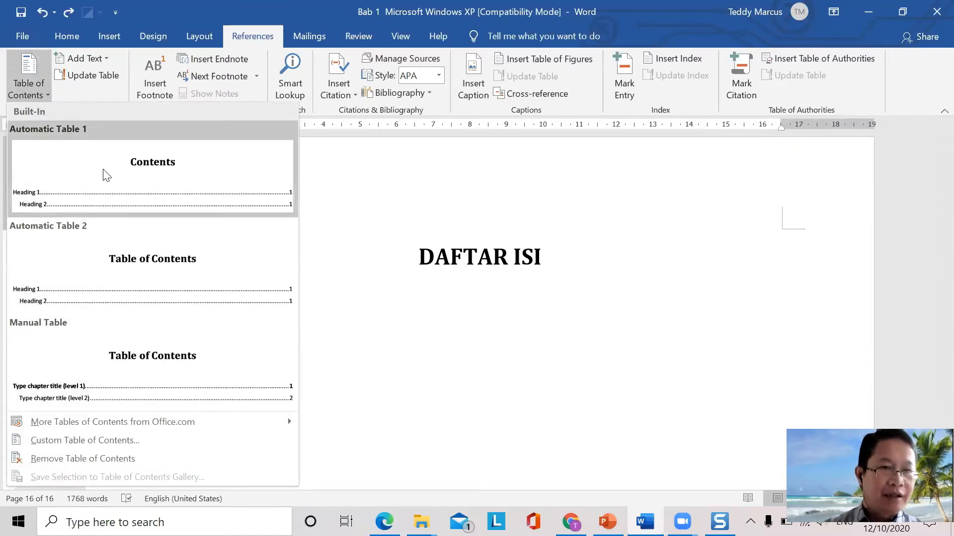
left_click(120, 439)
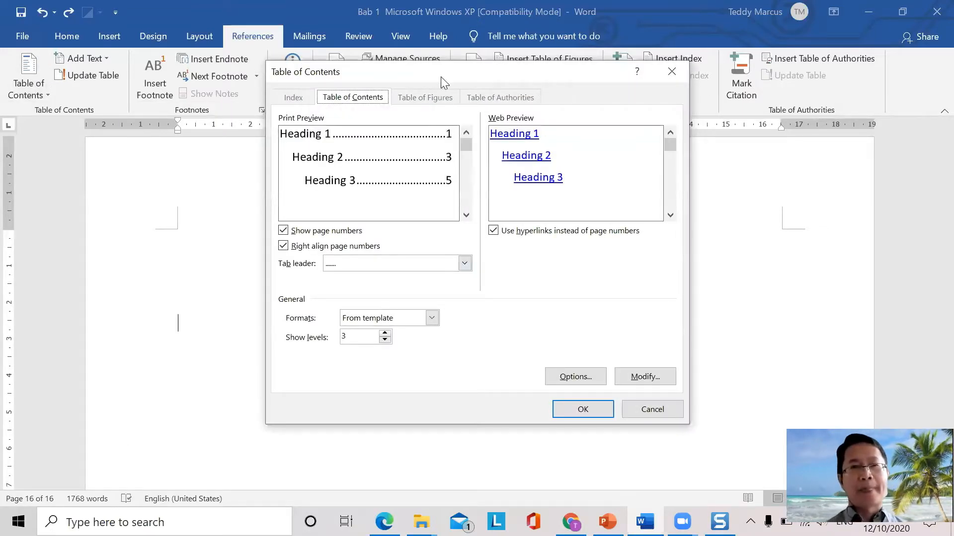
left_click_drag(440, 72, 438, 129)
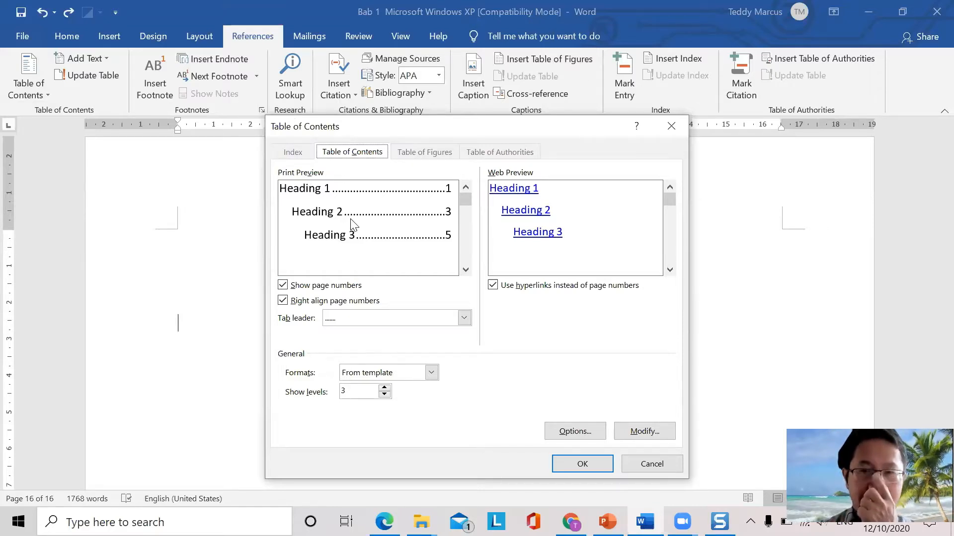
- Preview the From template and Distinctive formats, and set the table of contents format to Fancy
left_click(432, 373)
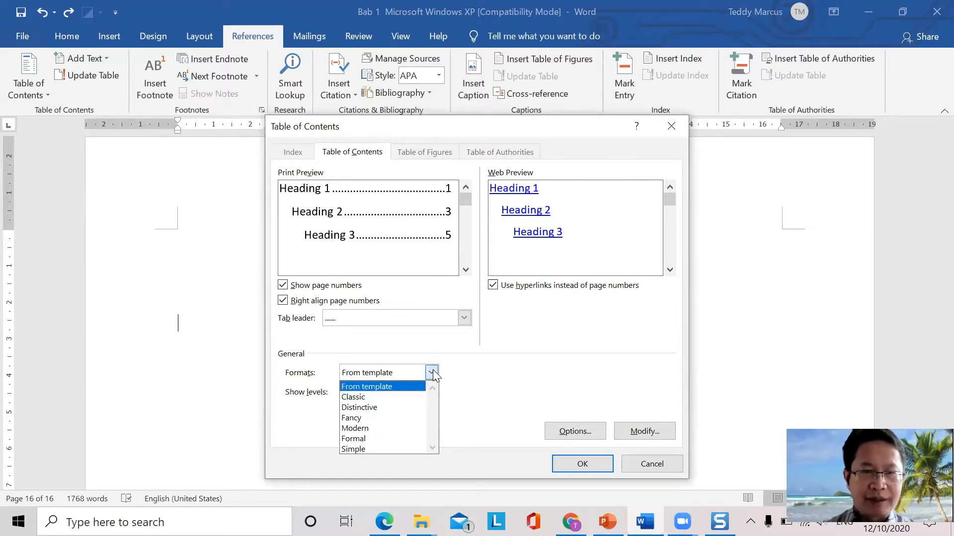
left_click(356, 387)
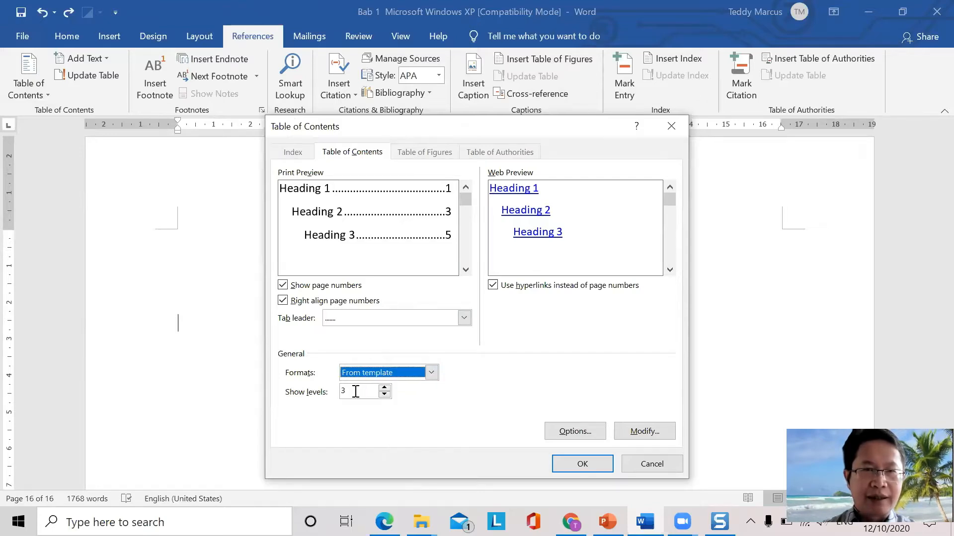
left_click(431, 373)
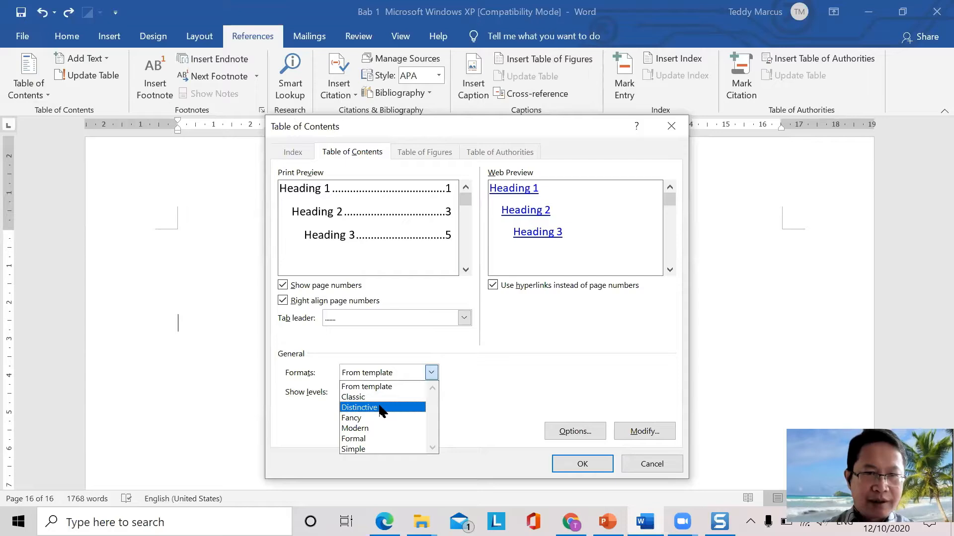
left_click(382, 409)
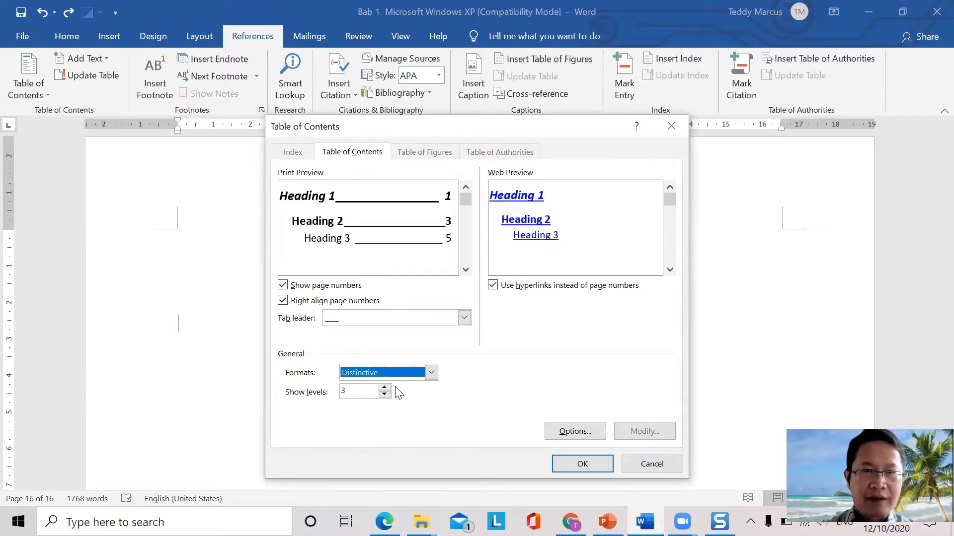
left_click(432, 373)
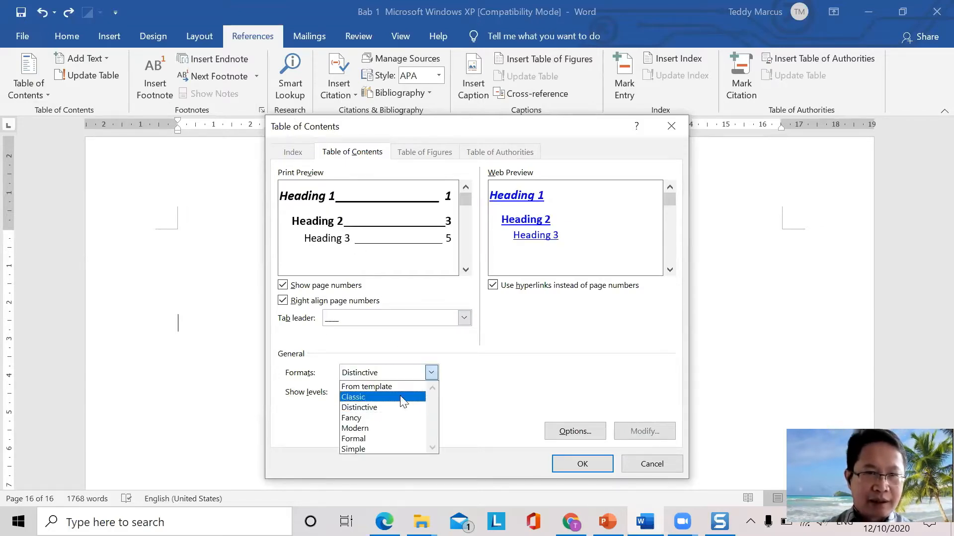
left_click(361, 420)
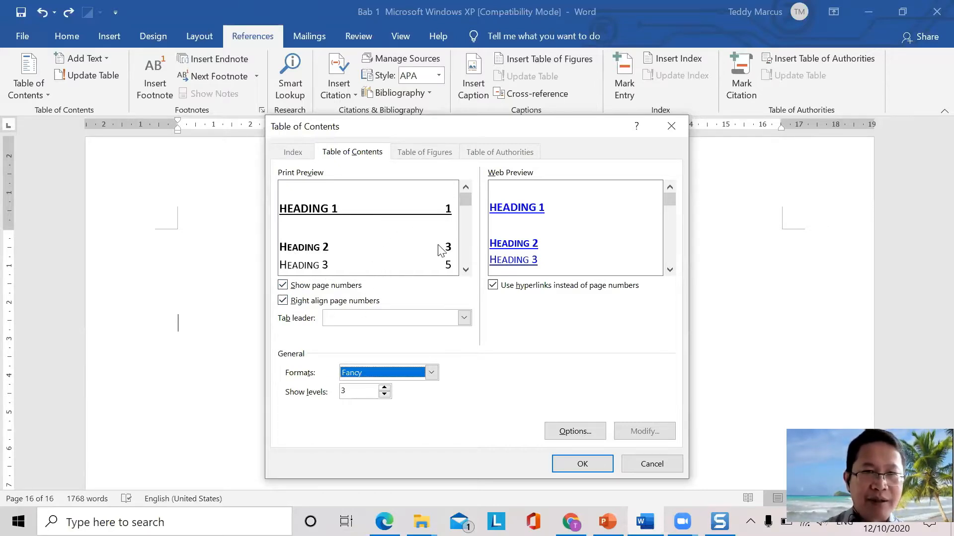
- Preview the table of contents without page numbers and without right alignment, switching both options back on
left_click(281, 287)
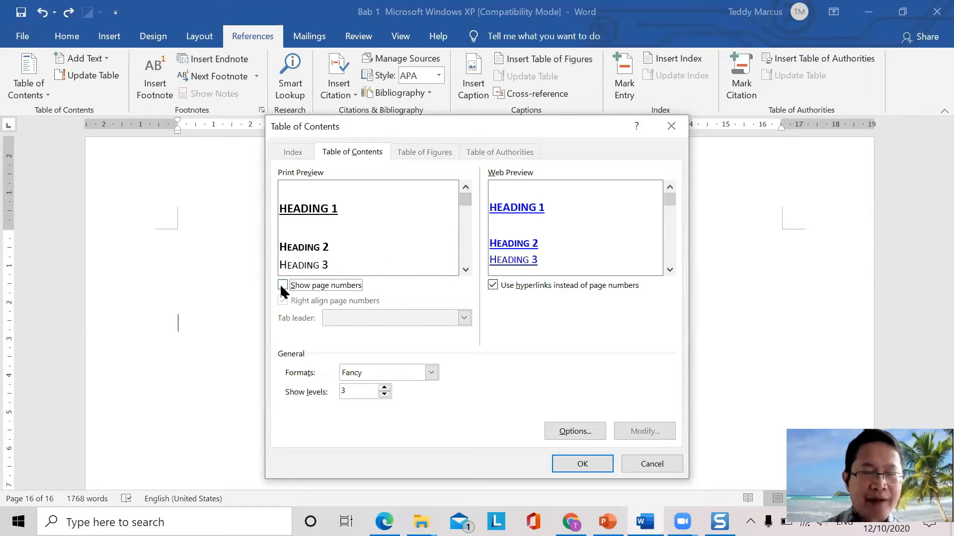
left_click(281, 287)
left_click(282, 286)
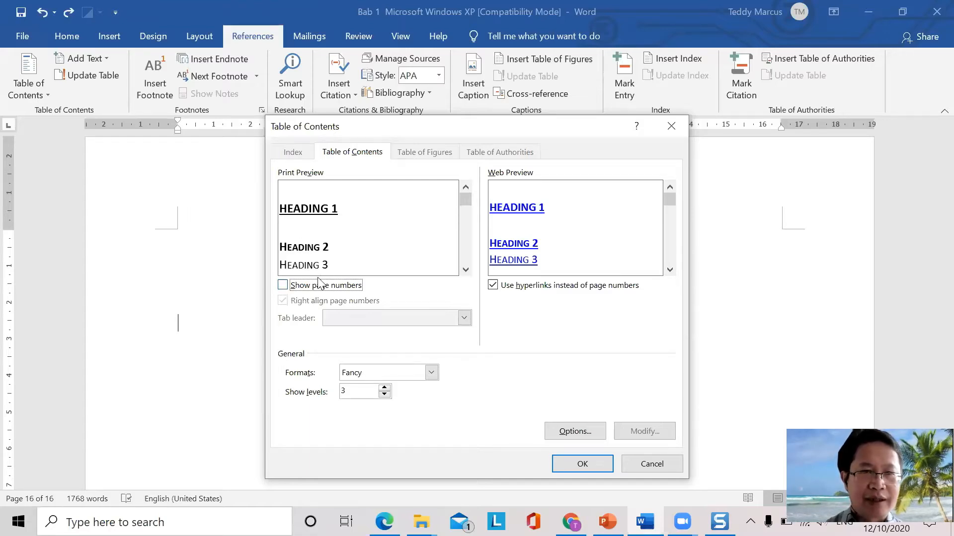
left_click(283, 286)
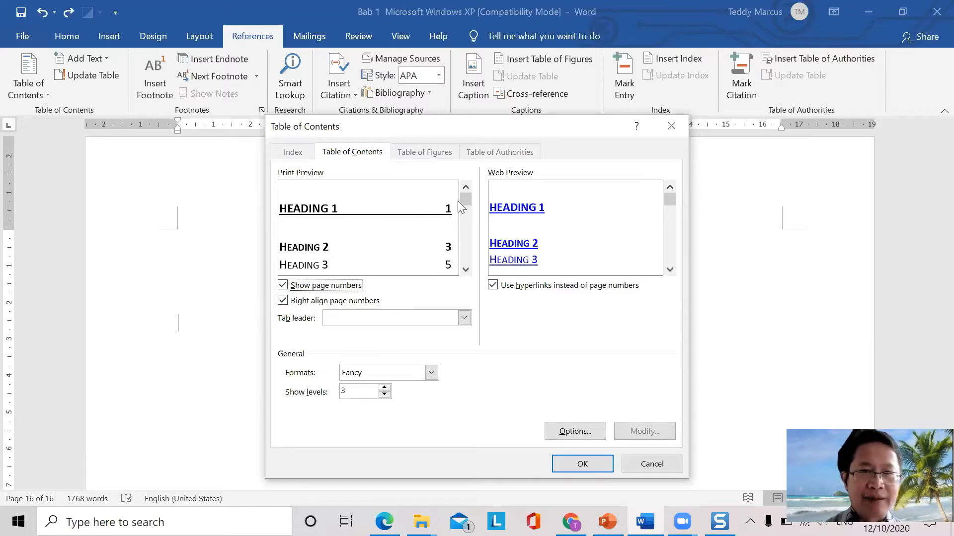
left_click(282, 301)
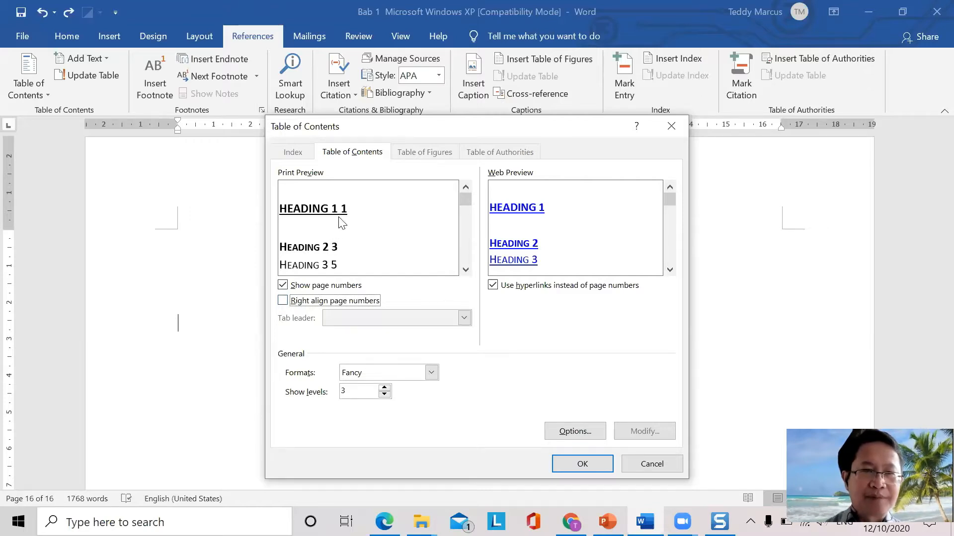
left_click(282, 302)
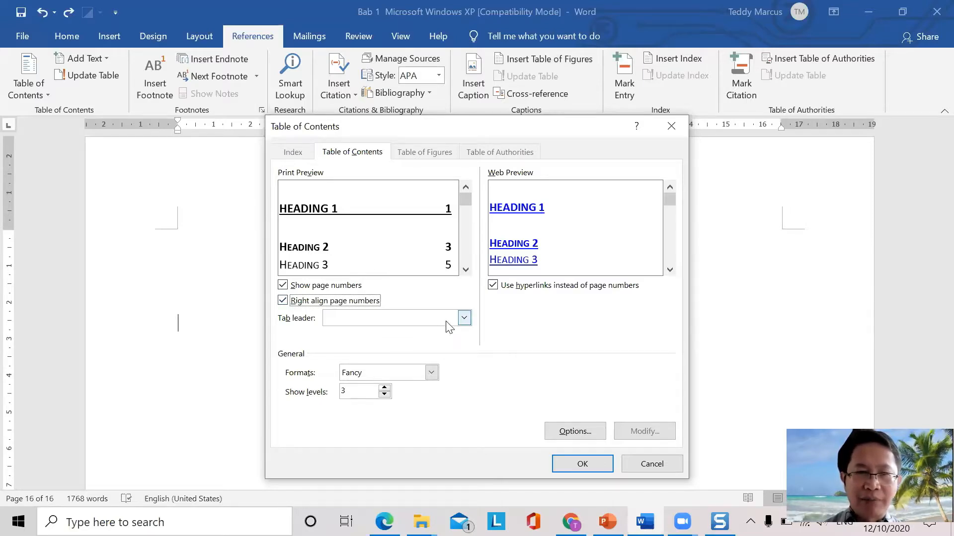
- Set a dotted tab leader and insert the three-level Fancy table of contents below the DAFTAR ISI title
left_click(466, 321)
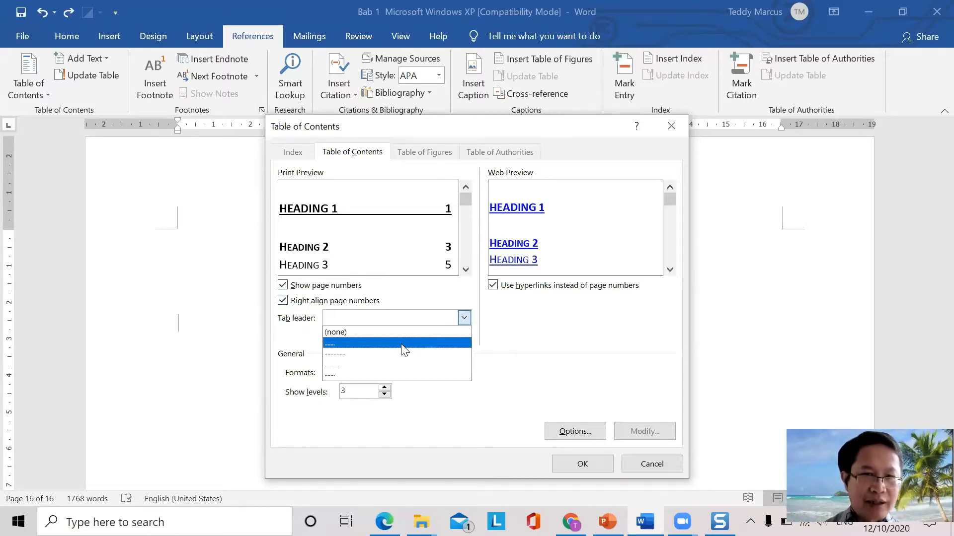
left_click(353, 343)
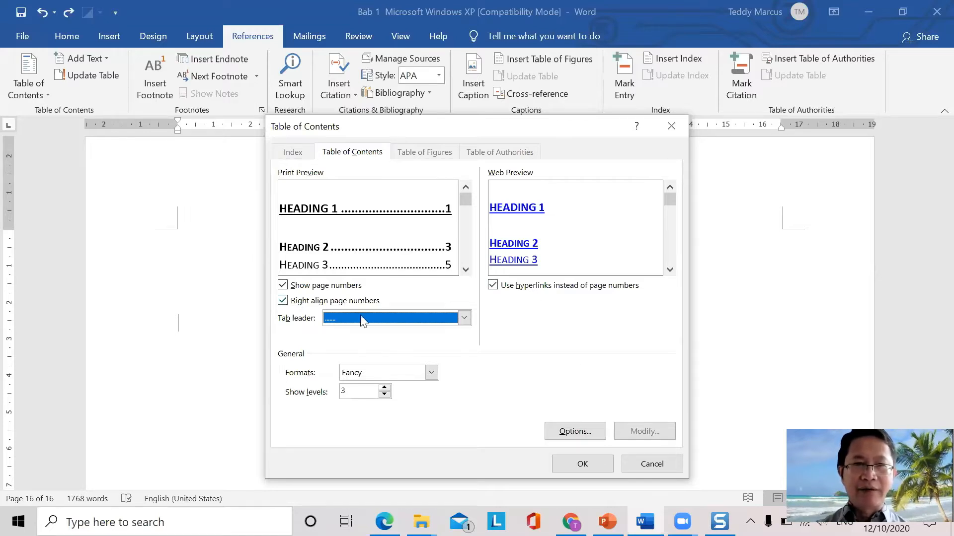
left_click(591, 429)
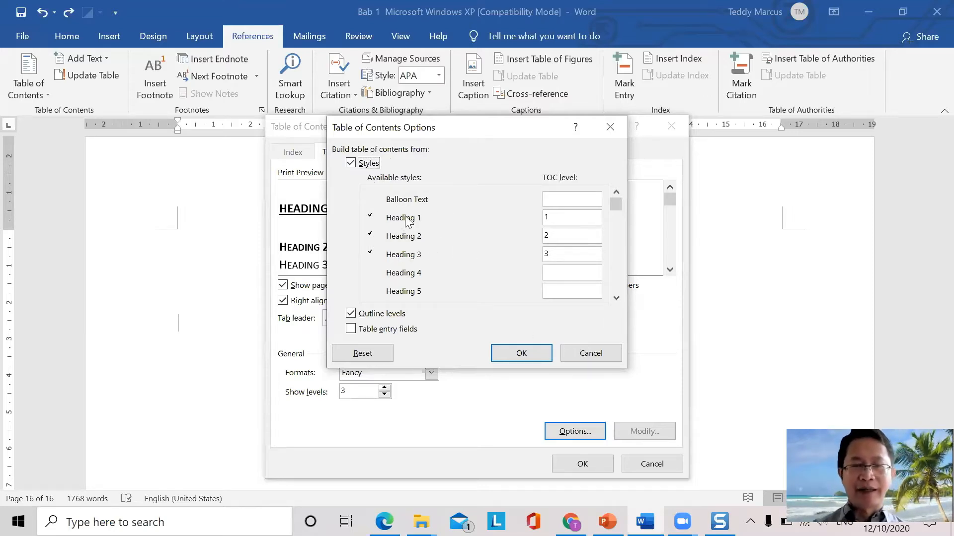
left_click(526, 356)
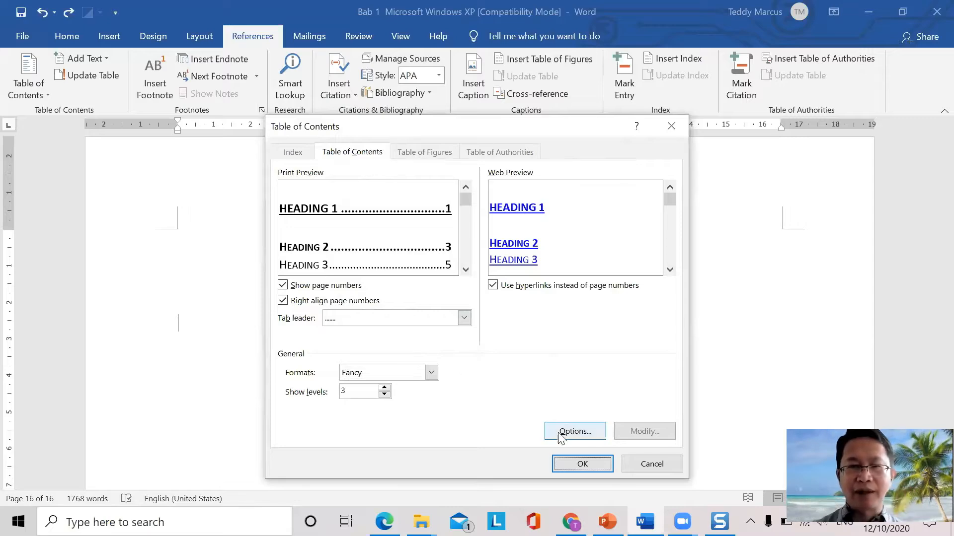
left_click(583, 465)
- Examine the headings, numbering and page numbers listed in the generated table of contents
scroll(538, 423, "down", 3)
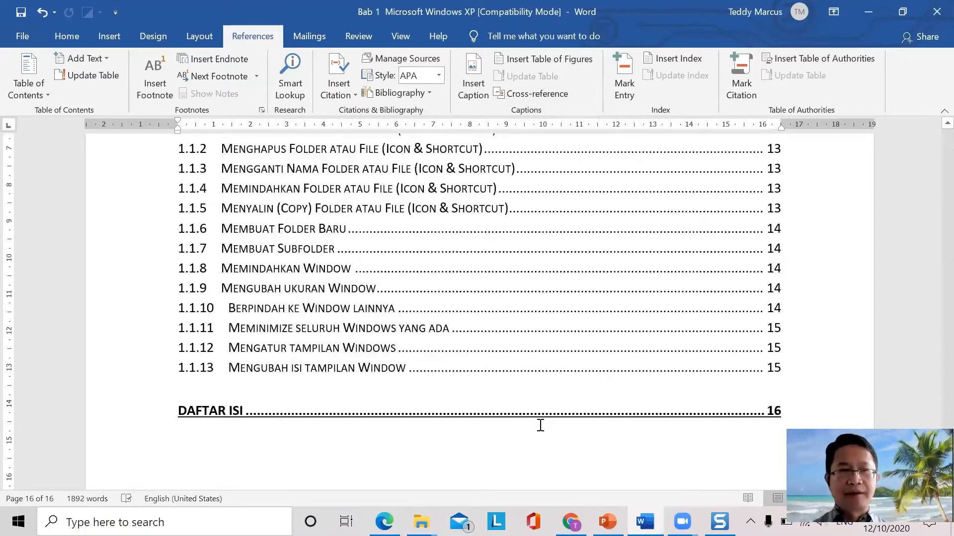
scroll(537, 422, "up", 2)
scroll(479, 366, "up", 2)
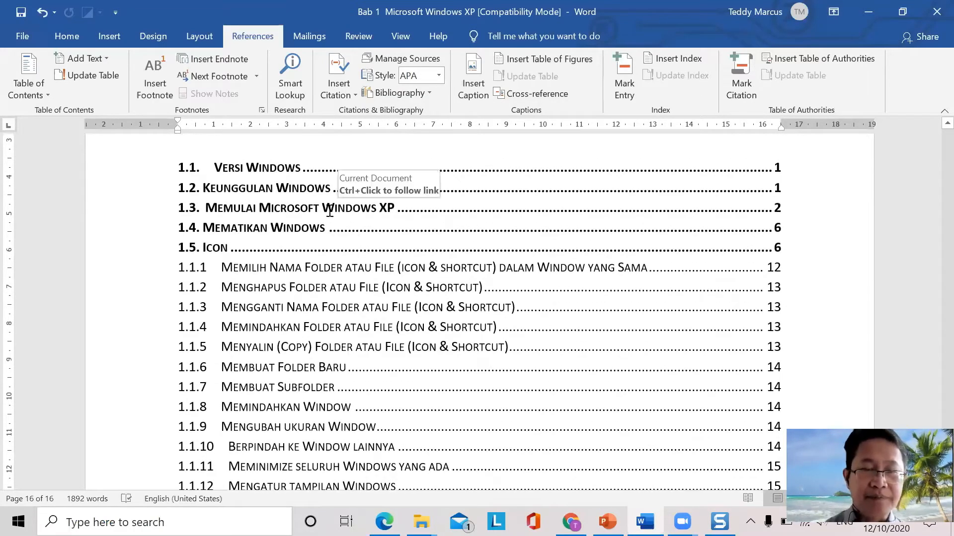
scroll(399, 412, "down", 3)
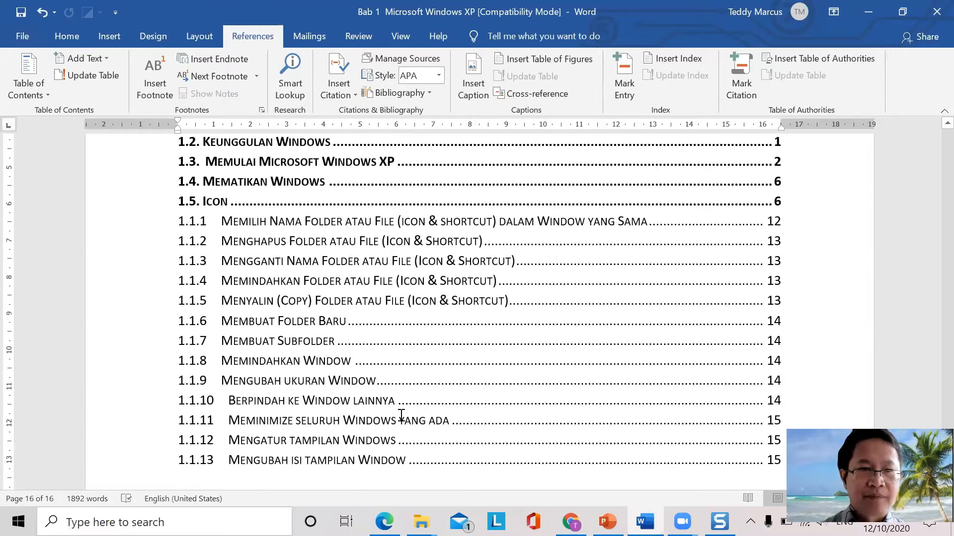
scroll(328, 433, "down", 1)
scroll(329, 432, "up", 4)
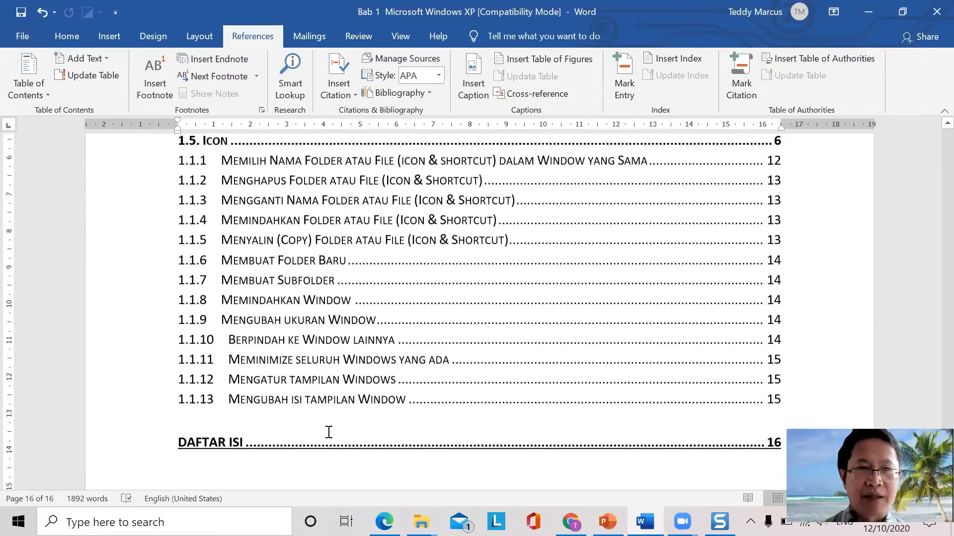
scroll(319, 439, "down", 4)
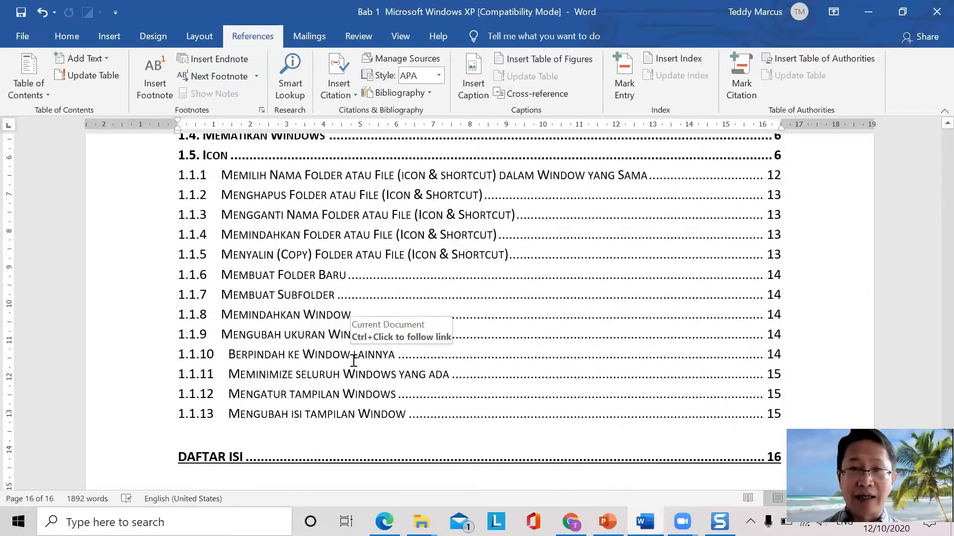
scroll(379, 372, "up", 3)
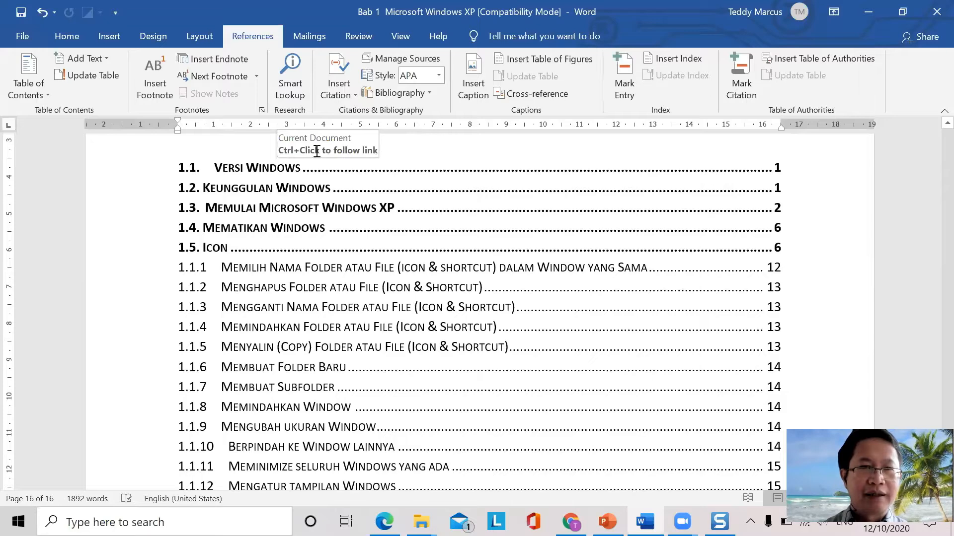
scroll(417, 196, "up", 3)
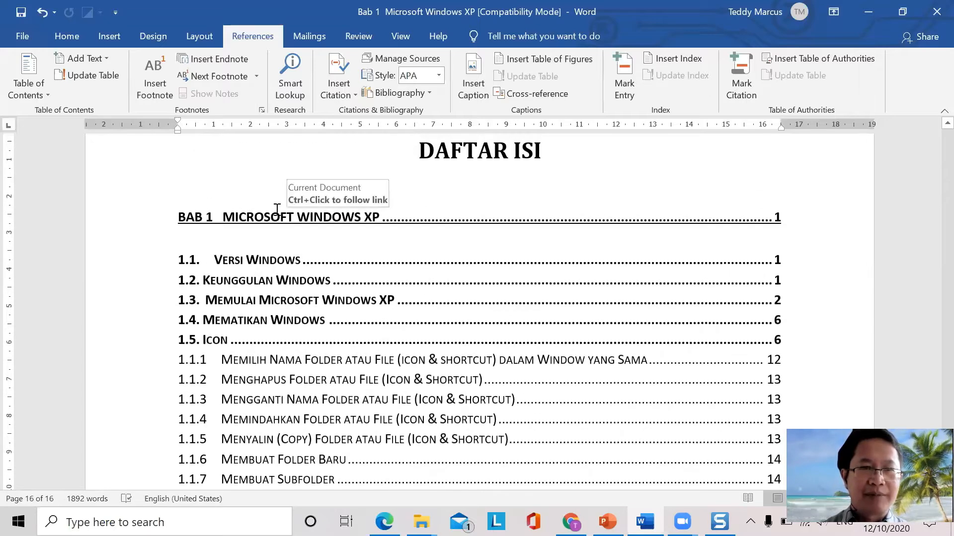
- Follow the table of contents entry 1.1 Versi Windows to its heading and try undoing the last changes
left_click(251, 263, "ctrl")
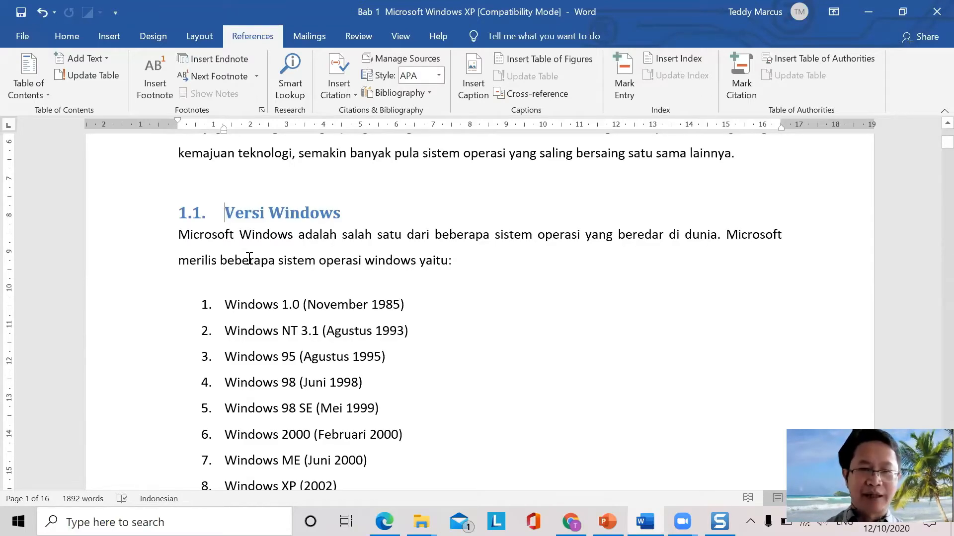
key("ctrl+z")
key("ctrl+z")
key("ctrl+z")
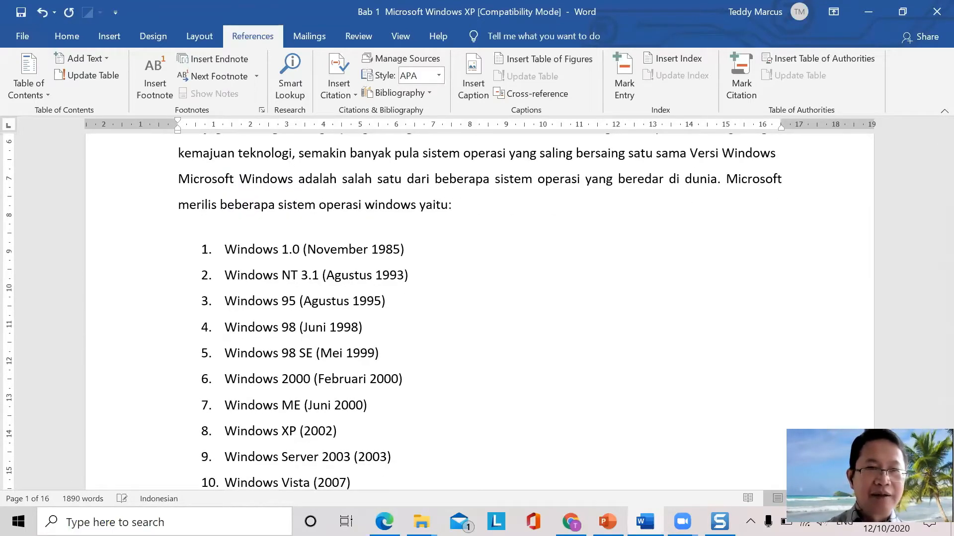
- Look over the first page, return to the table of contents and follow its 1.1 Versi Windows entry again
scroll(209, 231, "up", 4)
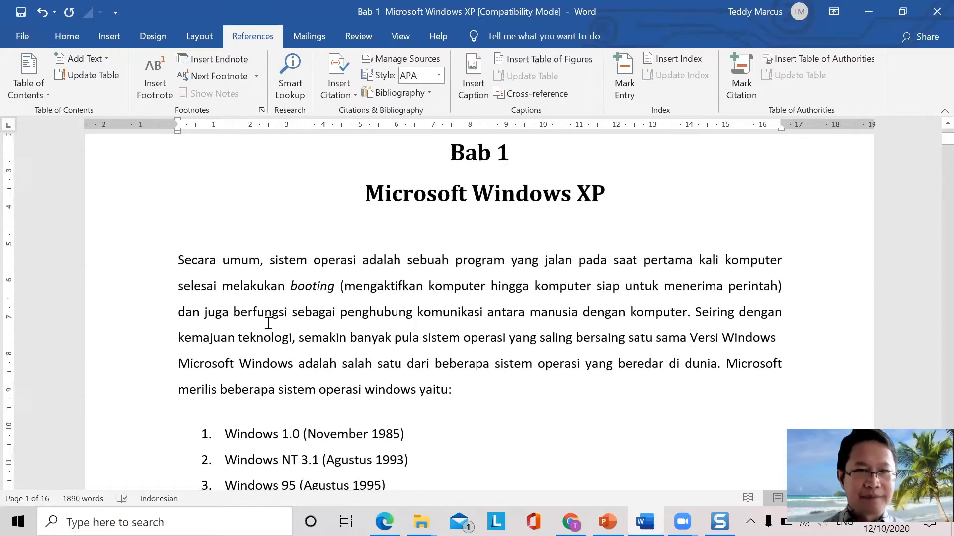
scroll(273, 340, "down", 5)
scroll(273, 340, "down", 3)
scroll(273, 340, "up", 6)
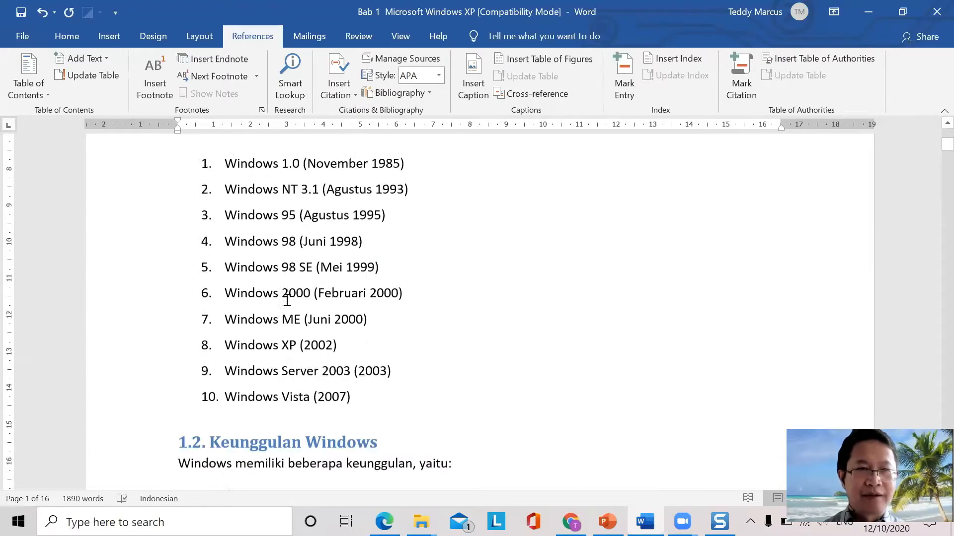
scroll(288, 291, "up", 3)
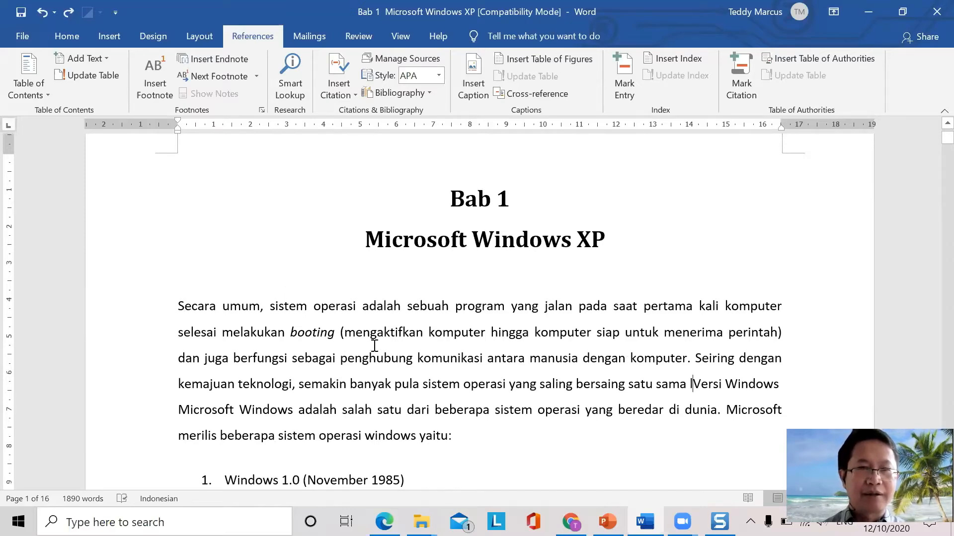
scroll(384, 342, "down", 7)
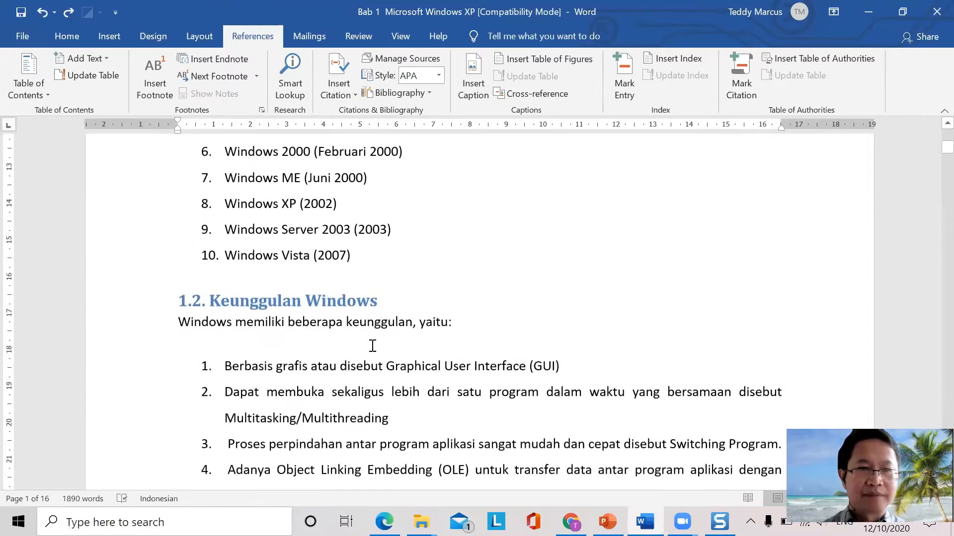
scroll(372, 345, "up", 4)
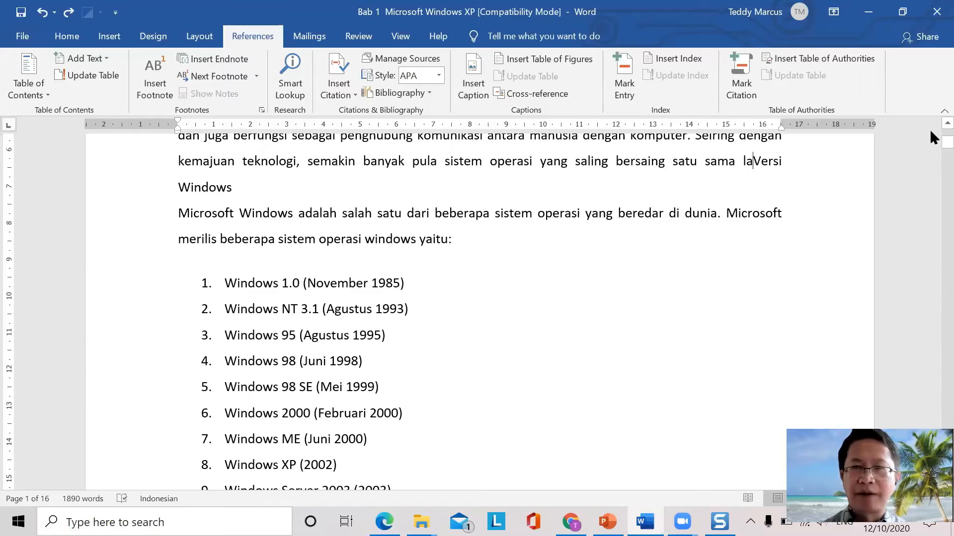
left_click_drag(931, 139, 931, 437)
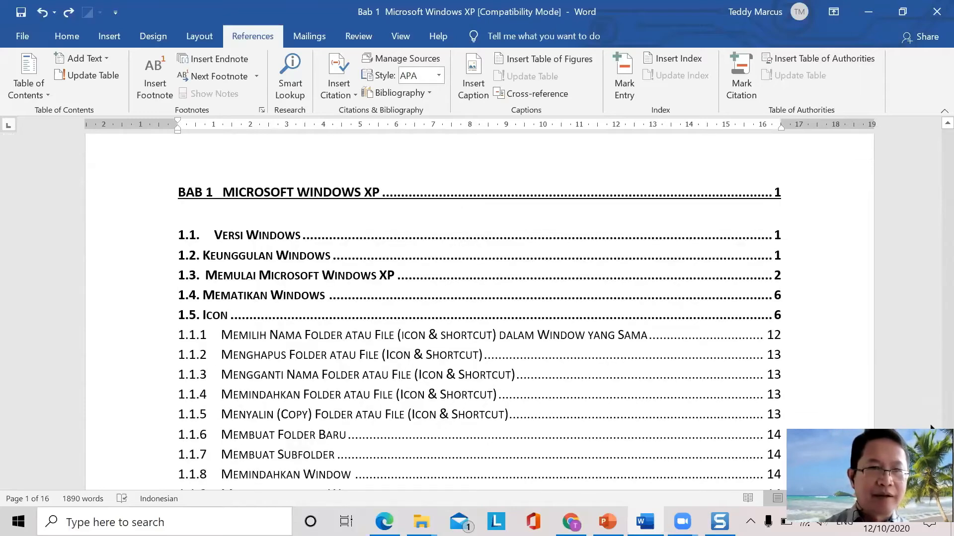
left_click(239, 235, "ctrl")
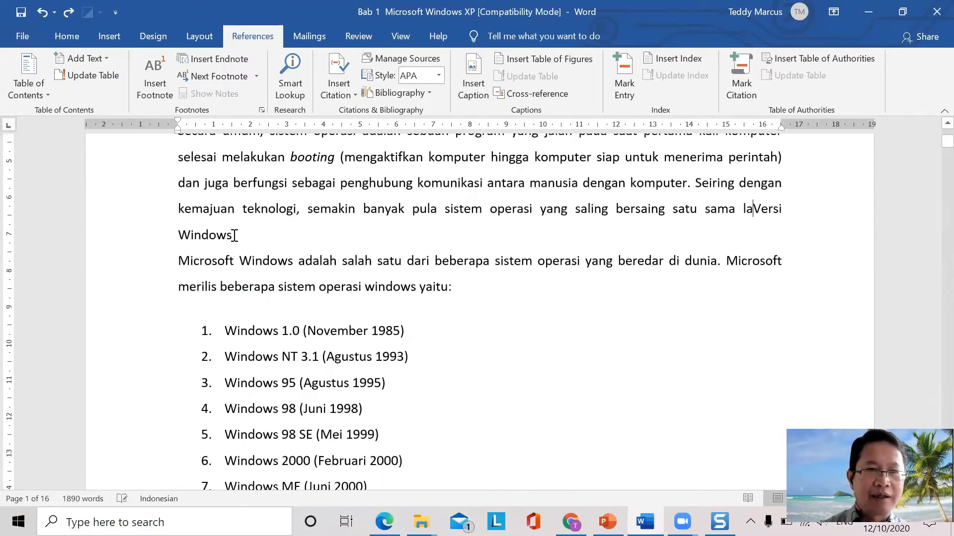
- Complete the paragraph's last word as "lainnya." and split Versi Windows onto its own line as heading 1.1
scroll(308, 234, "up", 1)
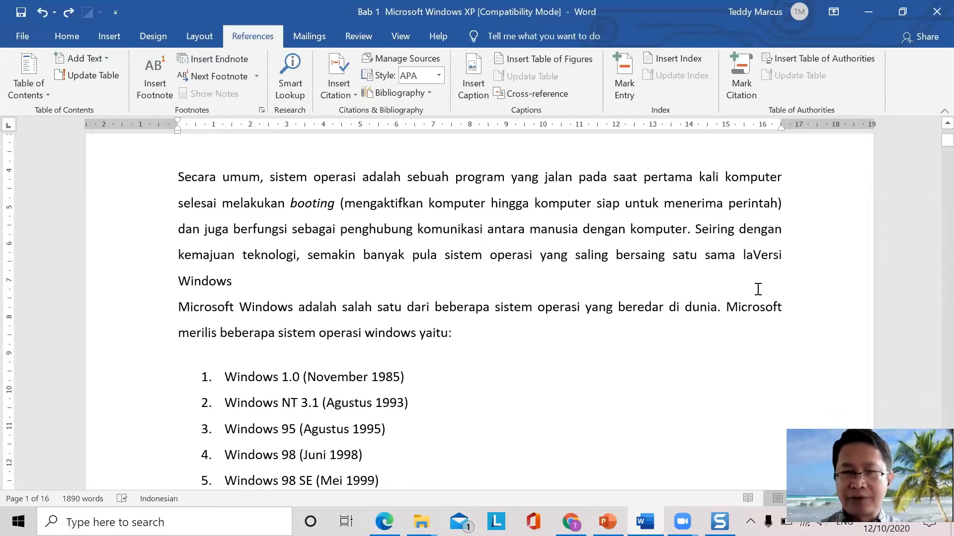
type("inny")
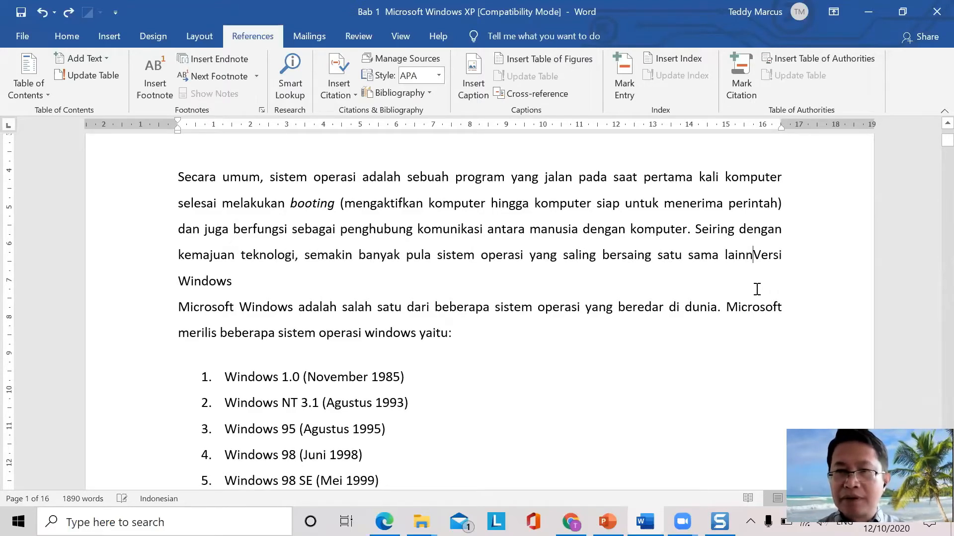
type("a.")
key("Return")
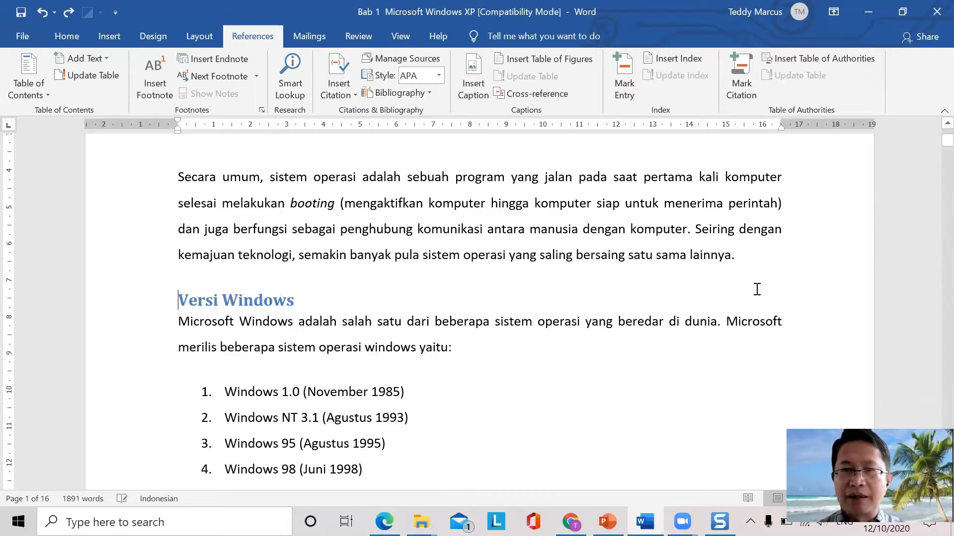
type("1.1")
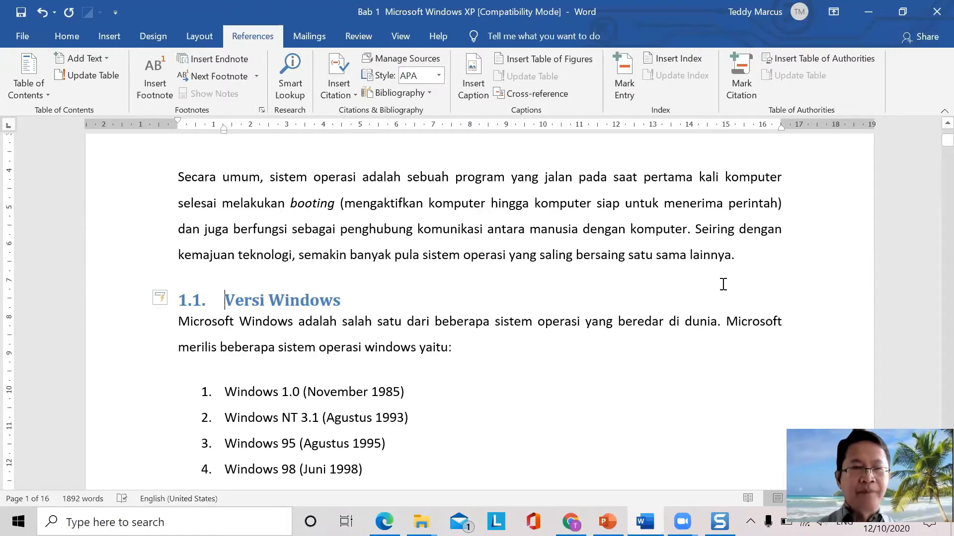
- Follow the table of contents entry 1.1.6 Membuat Folder Baru to its heading and look back through the preceding pages
left_click_drag(929, 142, 930, 438)
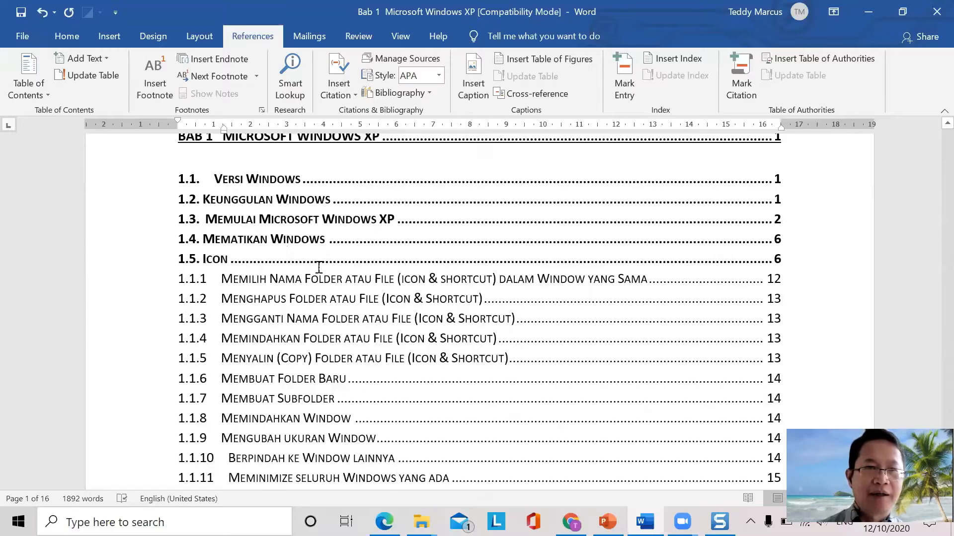
left_click(270, 382, "ctrl")
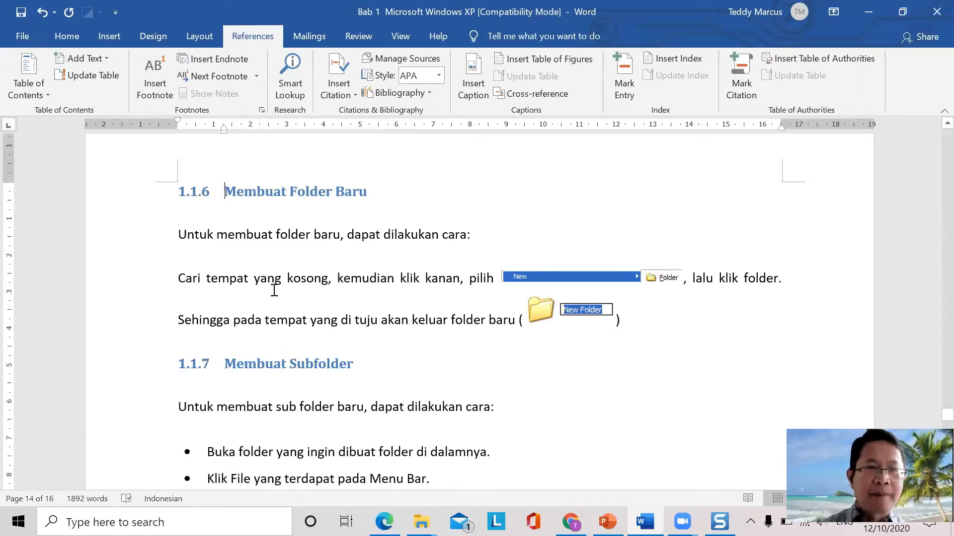
scroll(310, 254, "up", 5)
scroll(310, 254, "up", 20)
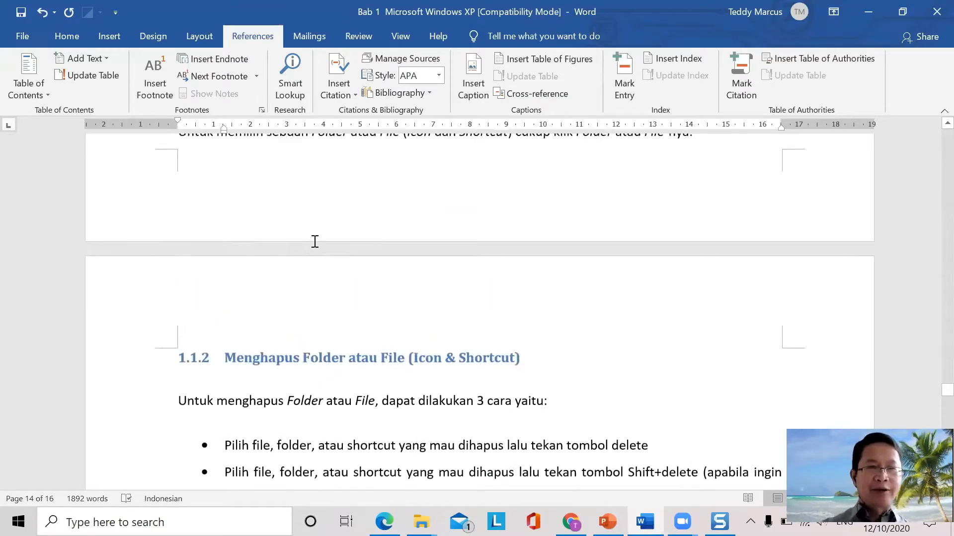
scroll(313, 240, "up", 15)
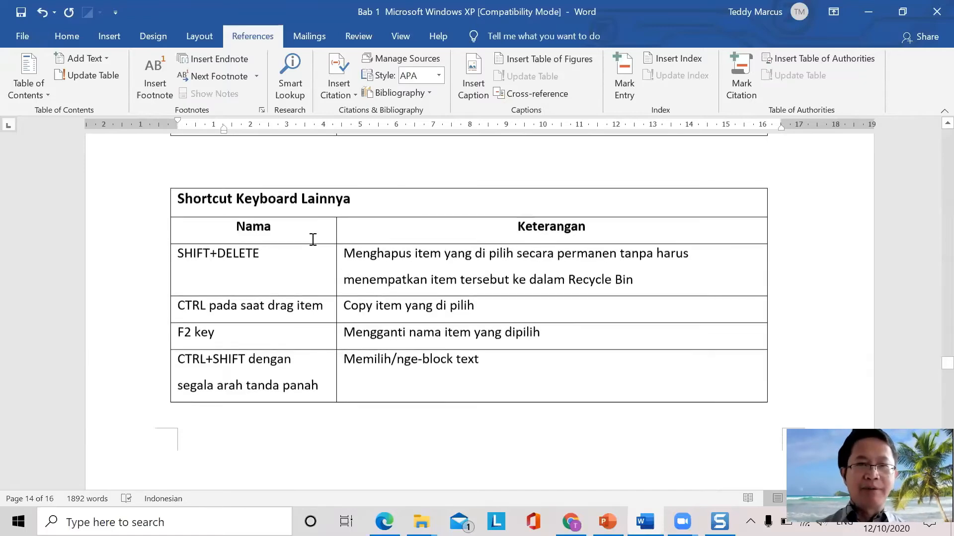
scroll(311, 242, "up", 15)
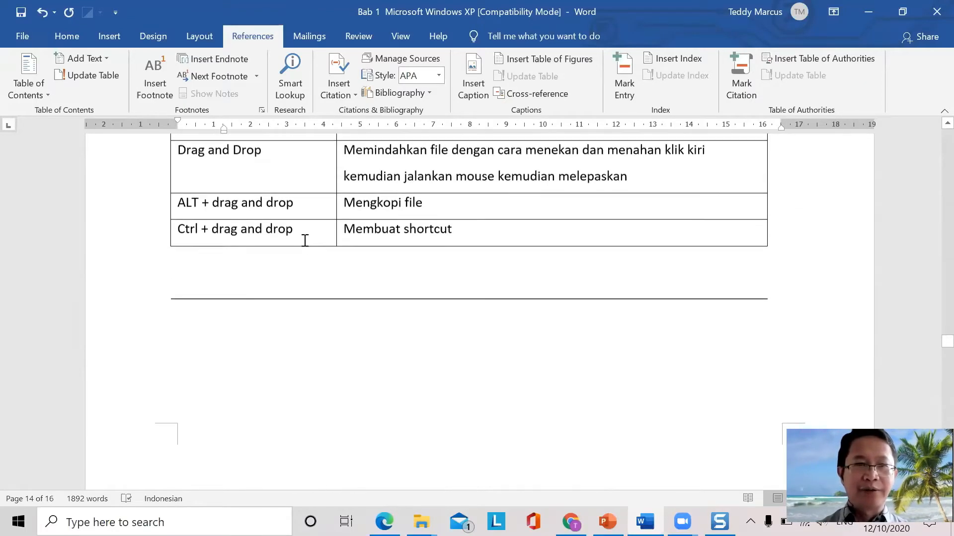
scroll(303, 242, "up", 15)
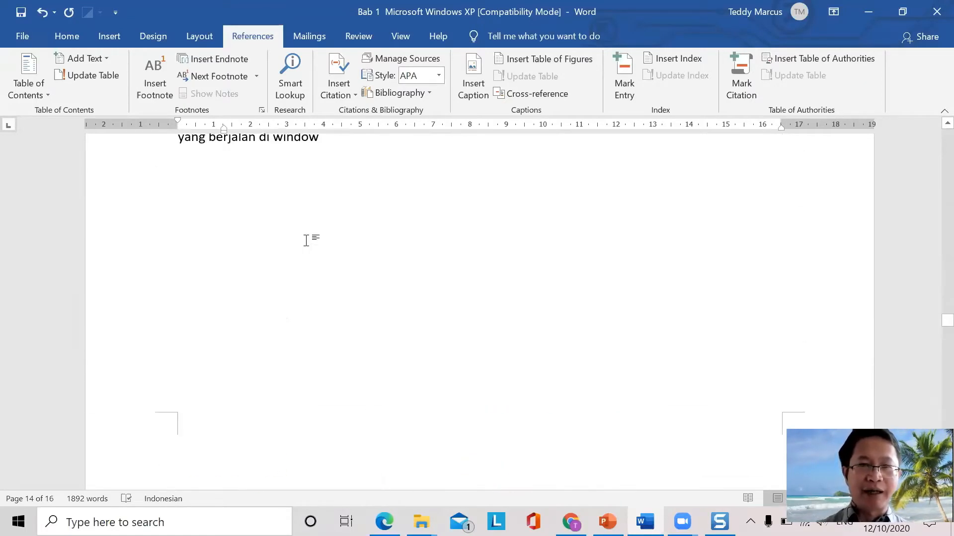
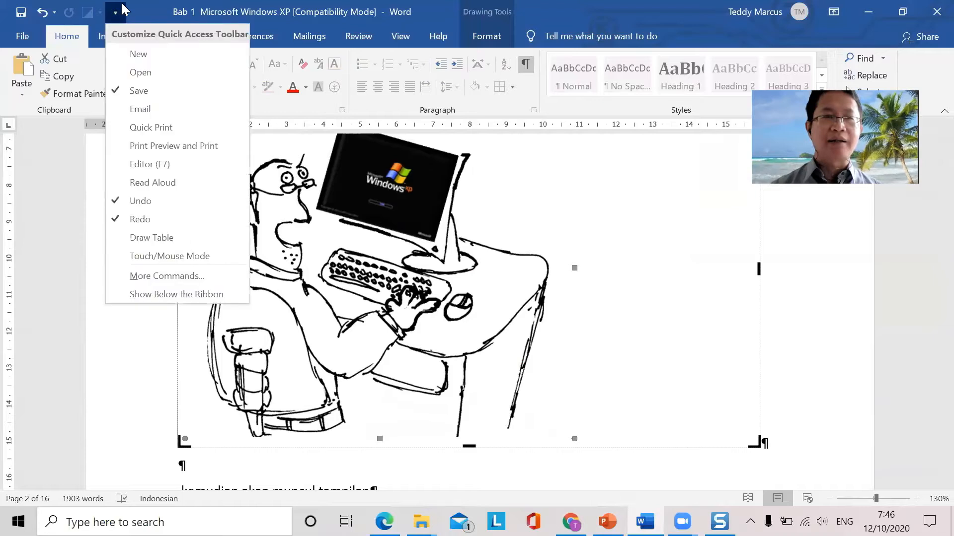
- Restore the Word window from full screen and enlarge it over the PowerPoint presentation
left_click(904, 12)
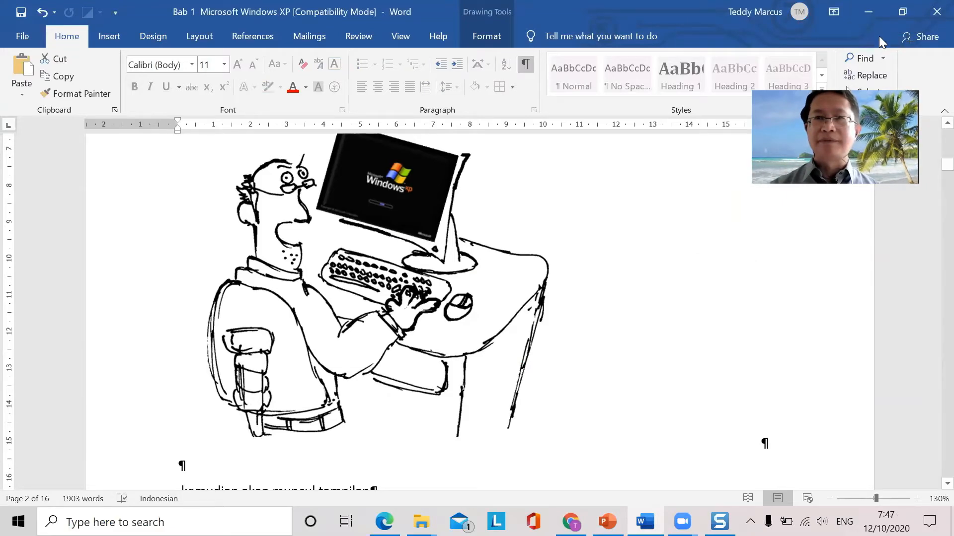
left_click(902, 12)
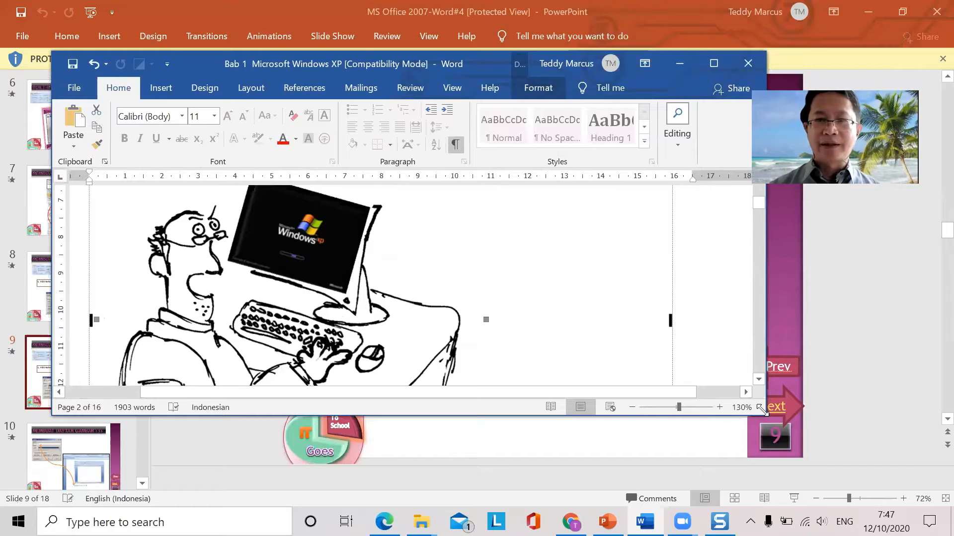
left_click_drag(760, 409, 948, 505)
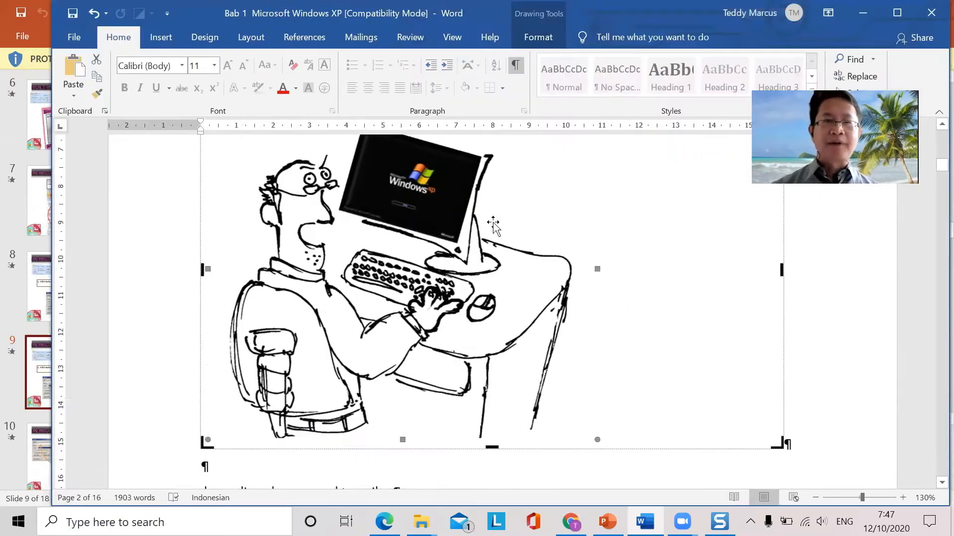
left_click(60, 12)
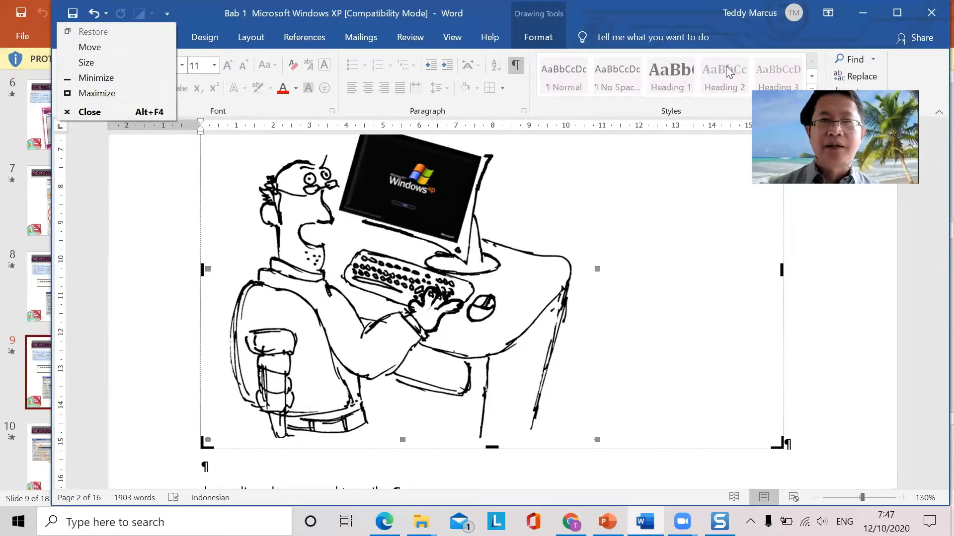
key("Escape")
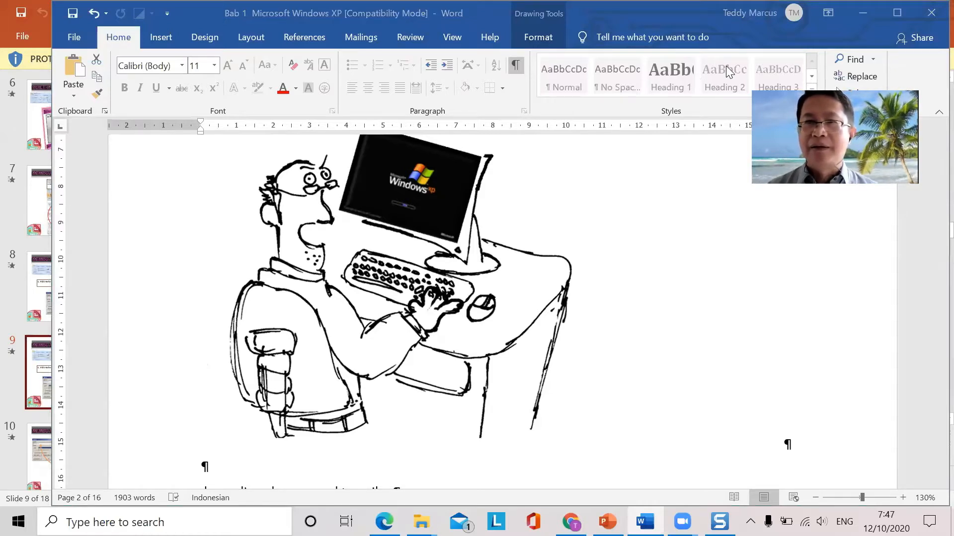
left_click(875, 11)
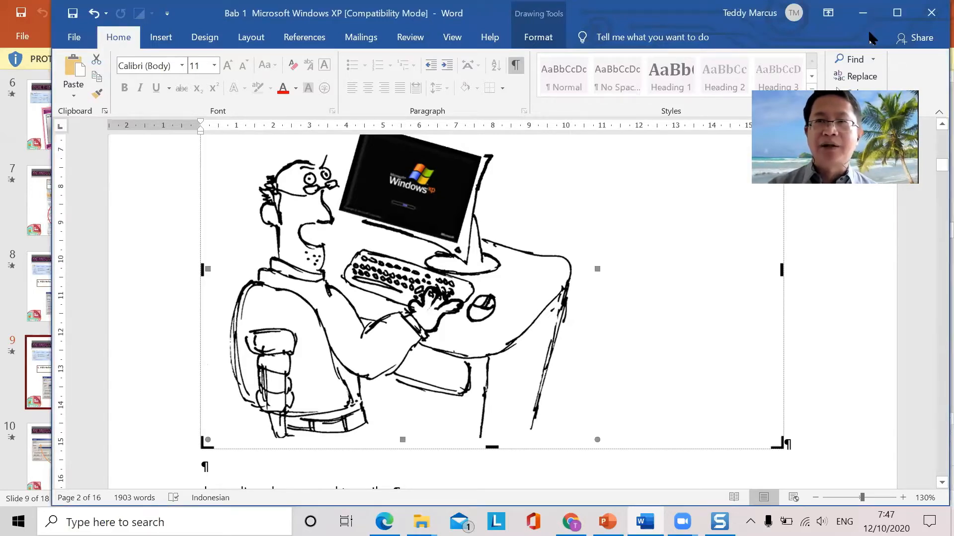
- Resize and reposition the floating Word window so the PowerPoint title bar and ribbon tabs stay uncovered above it
left_click_drag(869, 33, 771, 119)
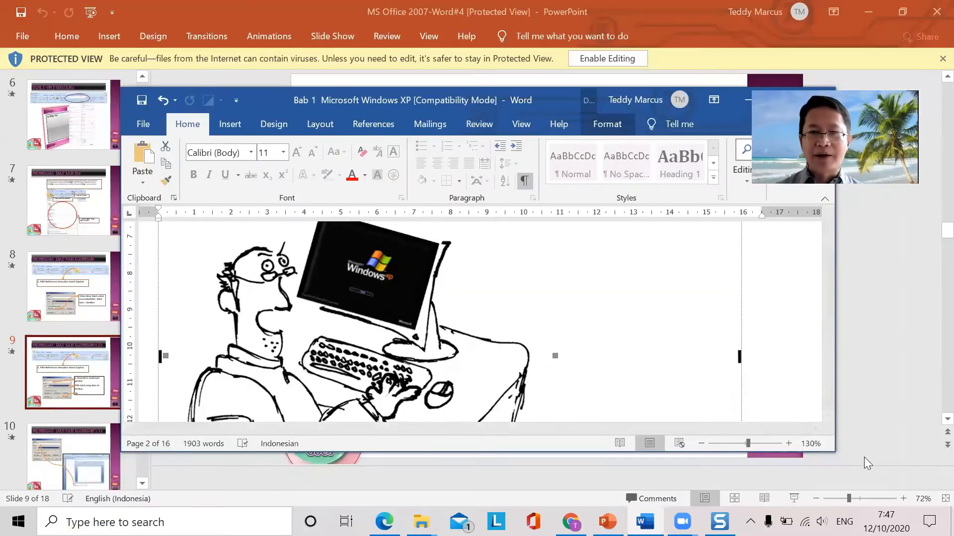
left_click_drag(832, 449, 914, 503)
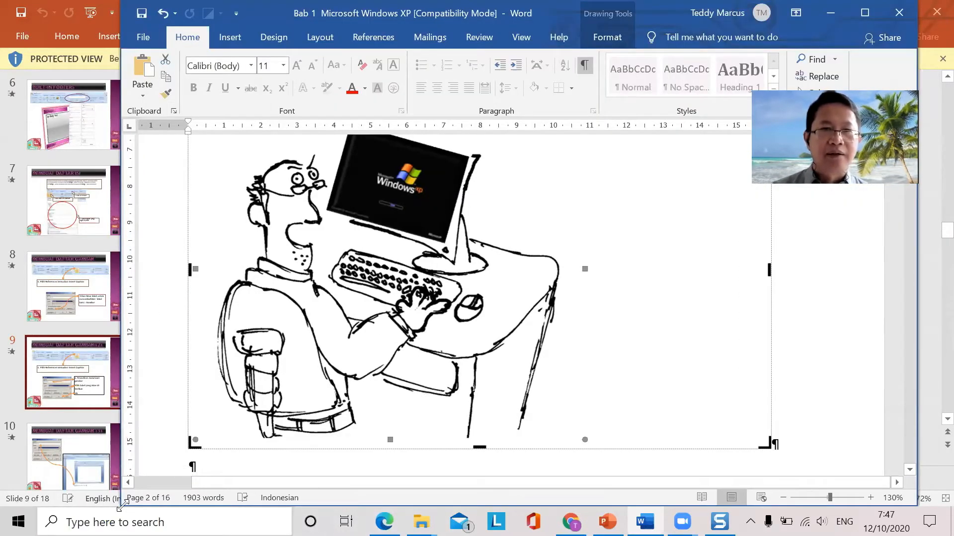
left_click_drag(123, 504, 13, 505)
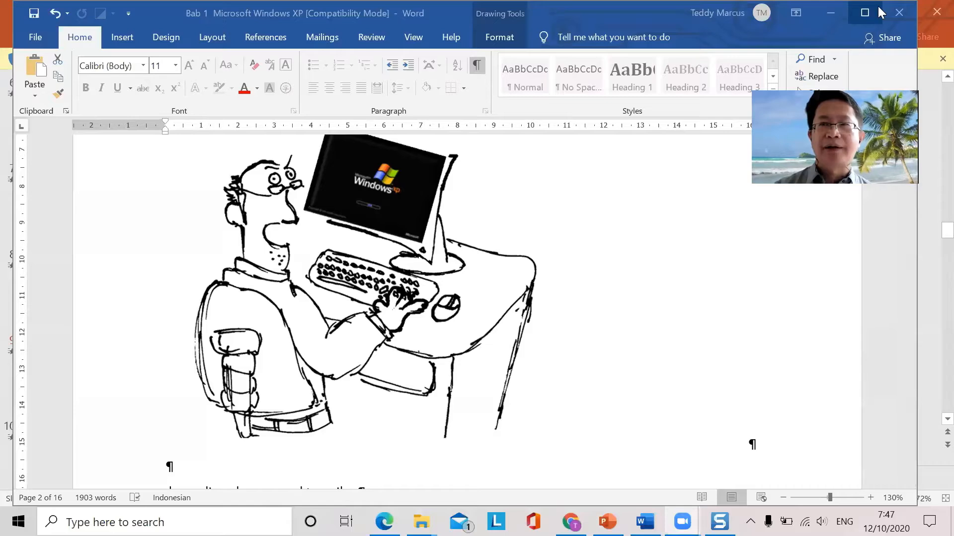
left_click(870, 61)
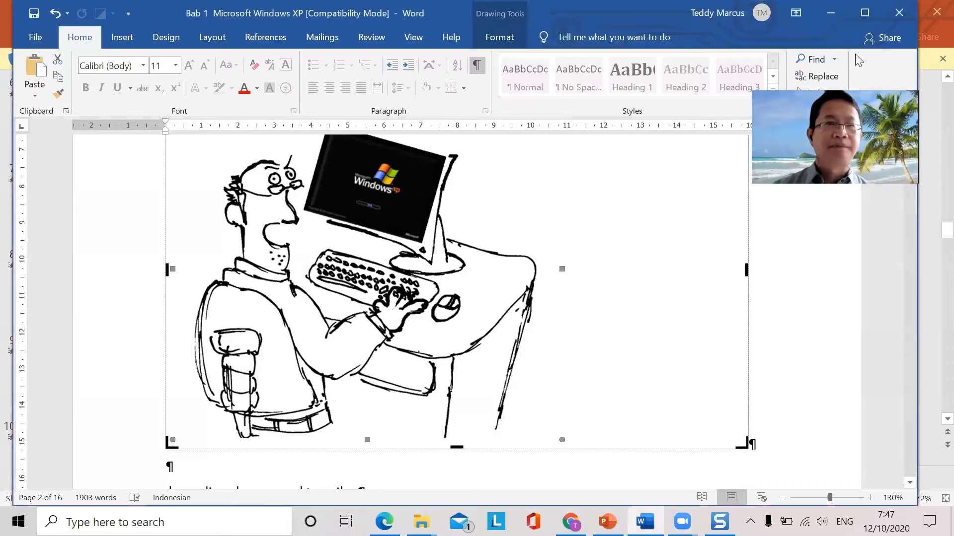
left_click_drag(14, 1, 120, 88)
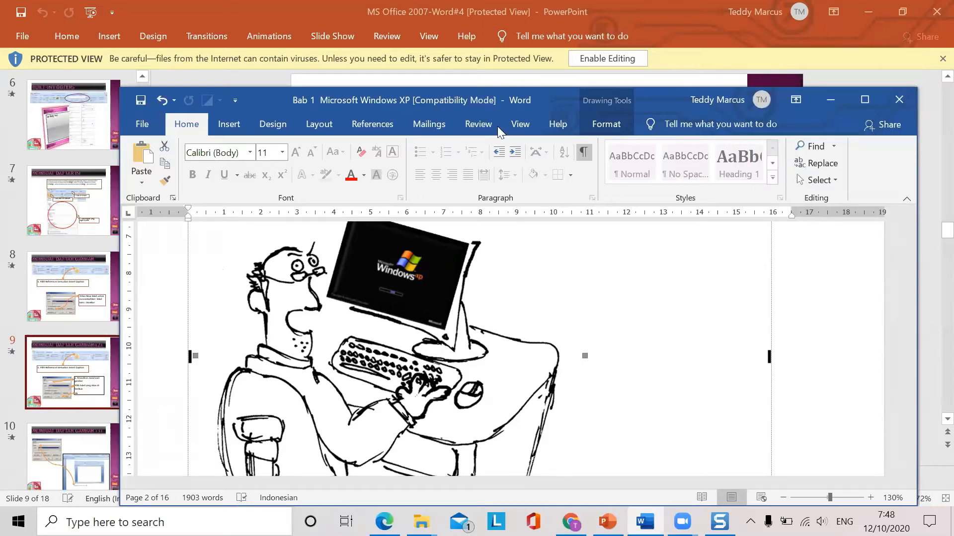
left_click_drag(374, 99, 296, 92)
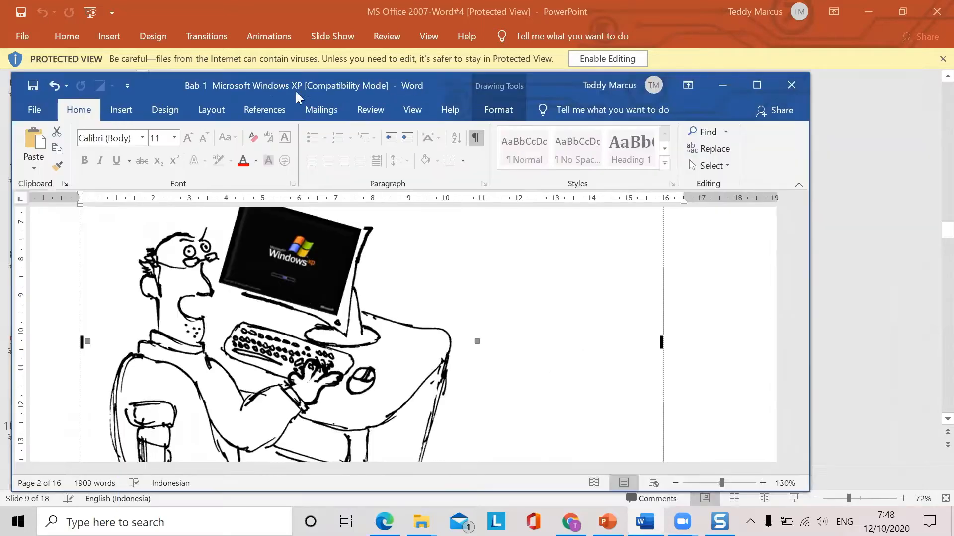
- Select the drawing of the man at the computer on page 2 and start inserting a caption for it
left_click(267, 110)
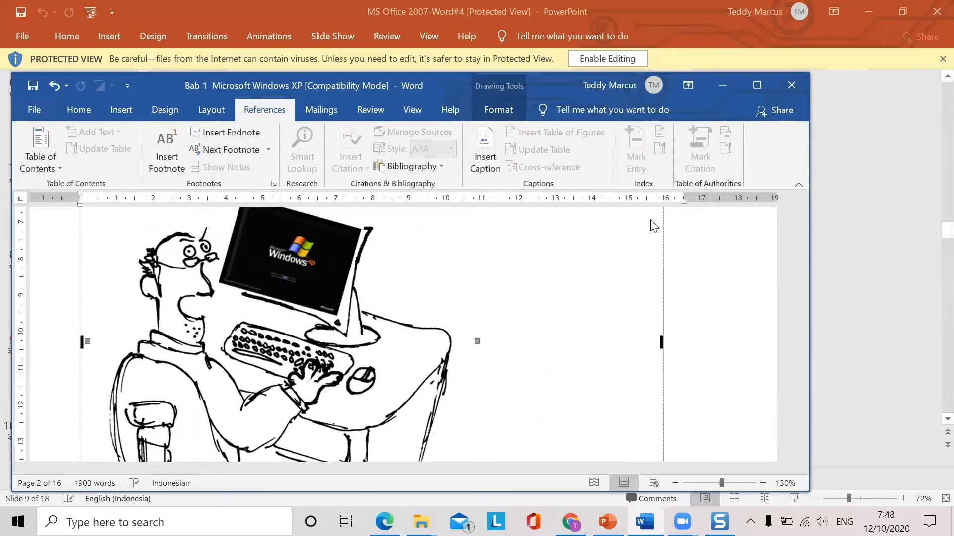
left_click(740, 290)
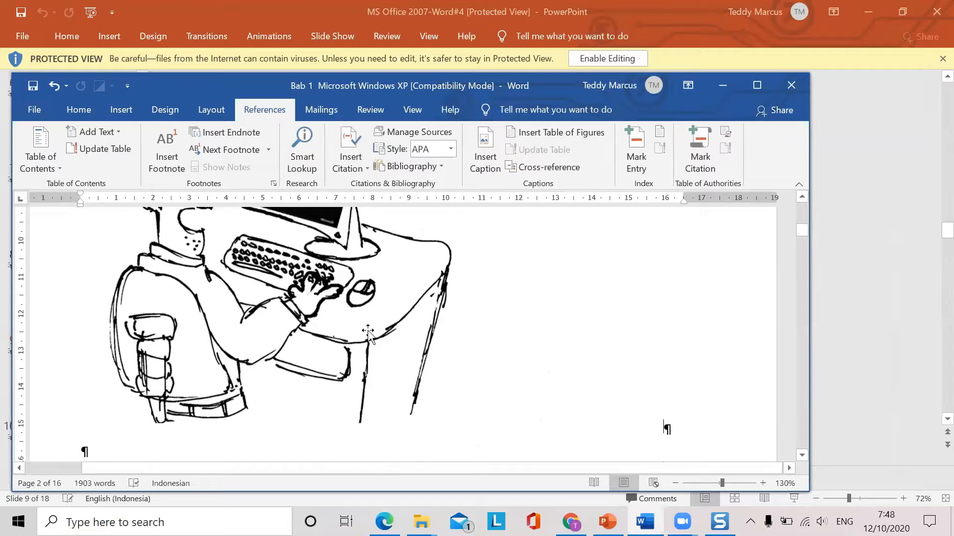
left_click(322, 333)
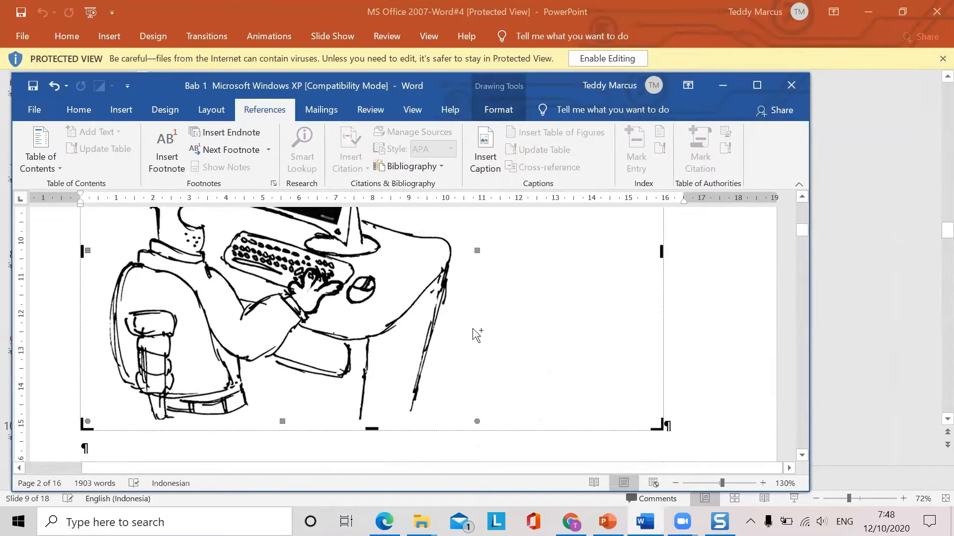
scroll(477, 334, "down", 5, "ctrl")
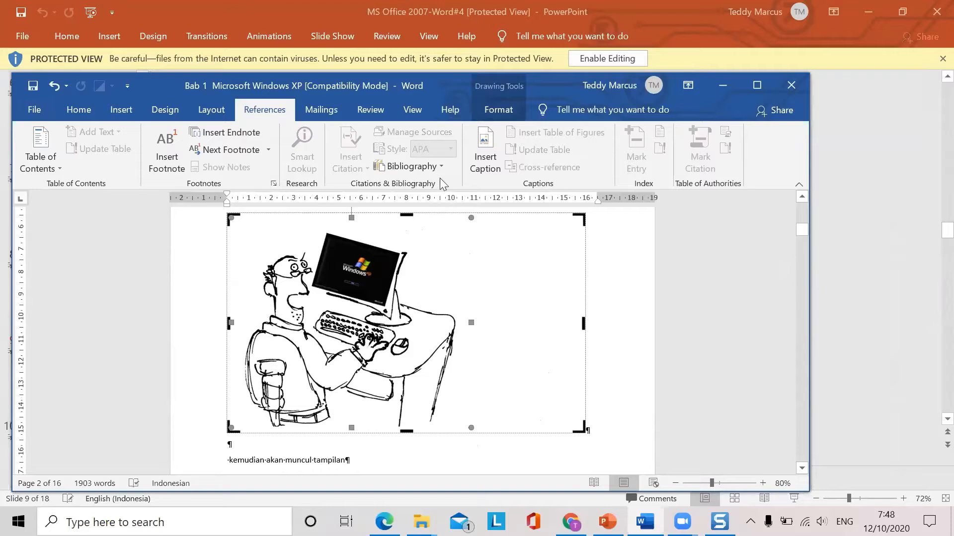
left_click(493, 137)
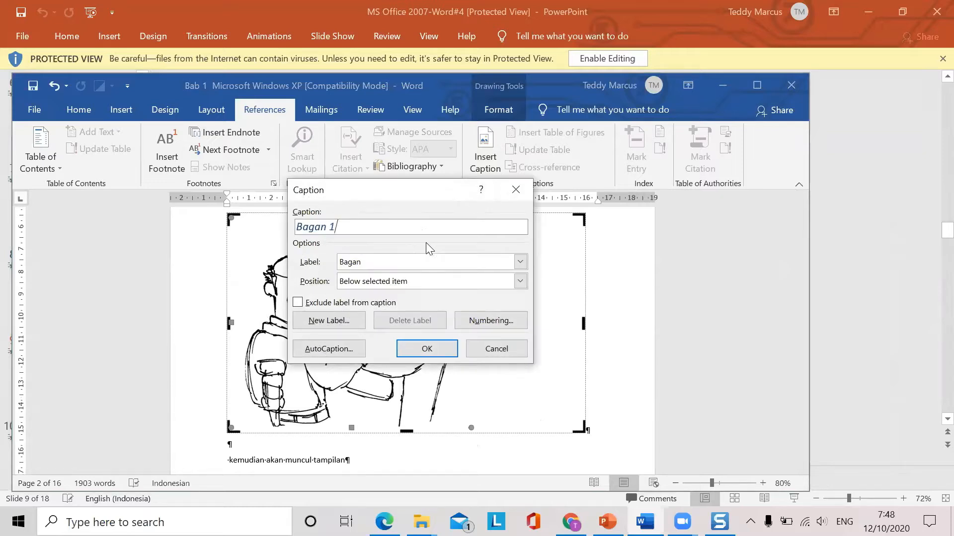
- Check which predefined labels are available for the caption
left_click(520, 263)
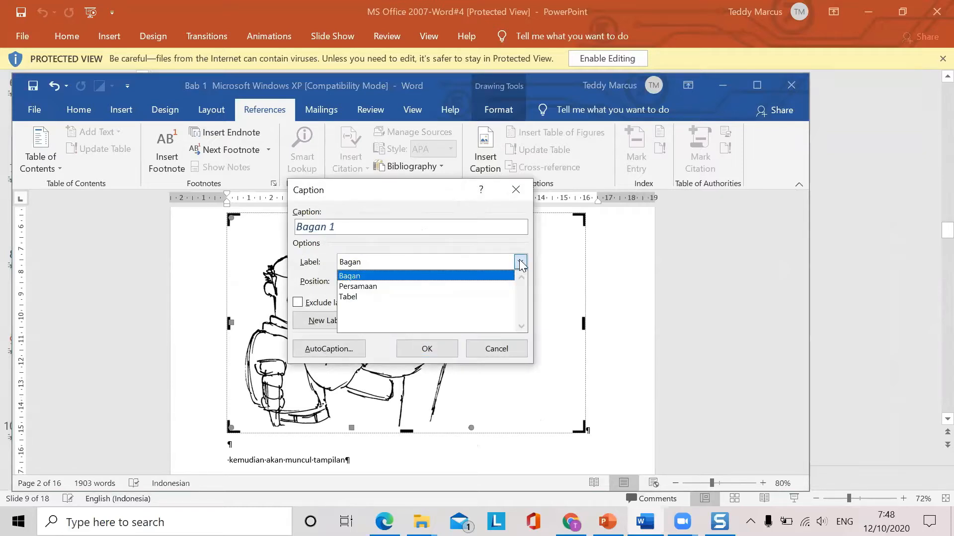
left_click(300, 251)
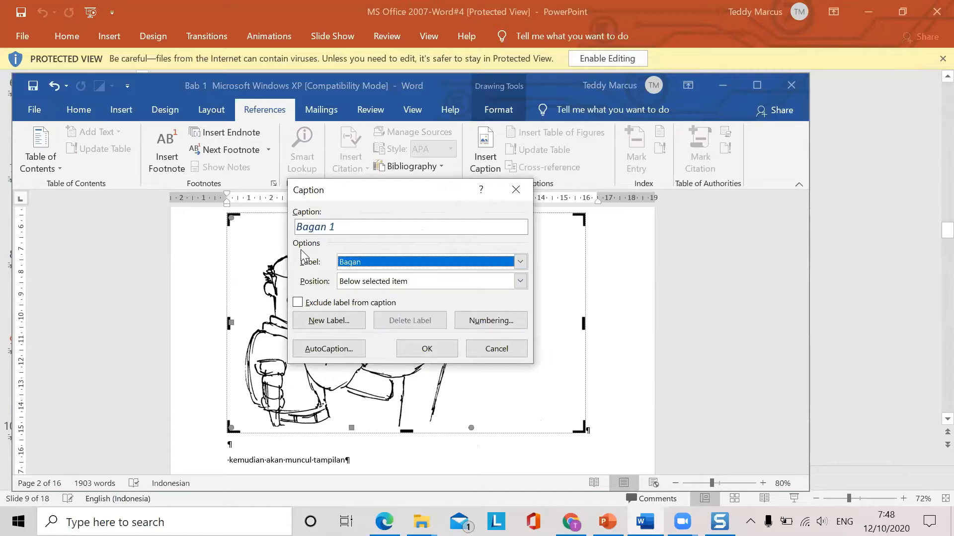
left_click(521, 262)
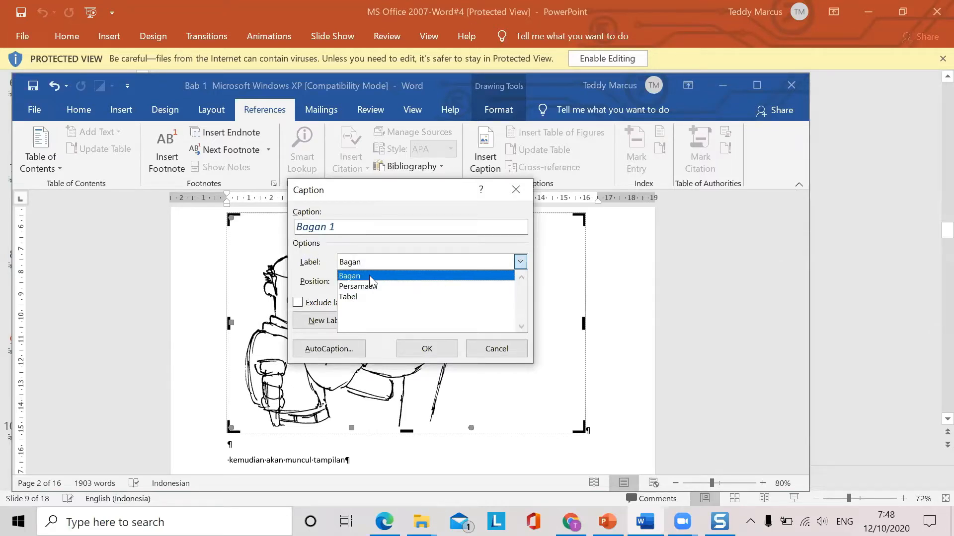
left_click(317, 258)
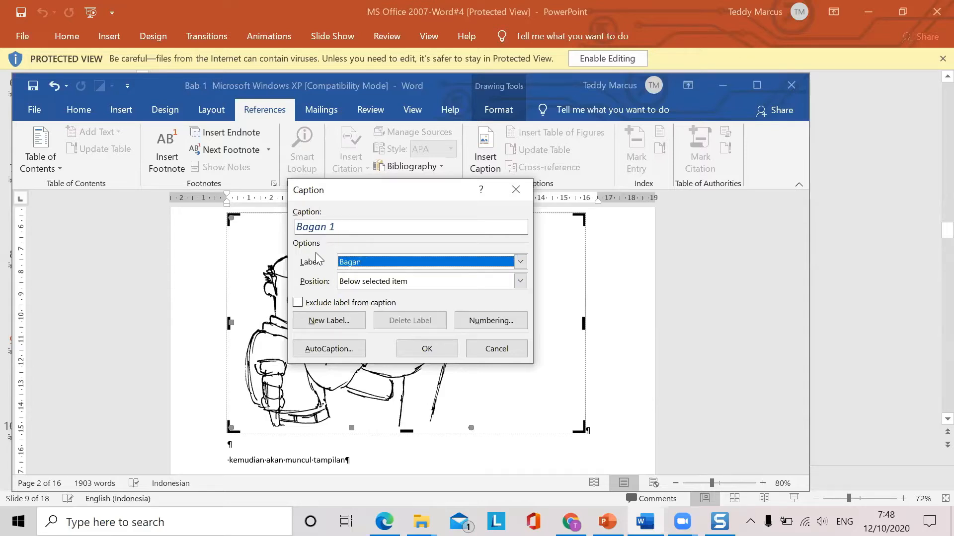
- Create a new caption label named Gambar for the selected drawing
left_click(329, 322)
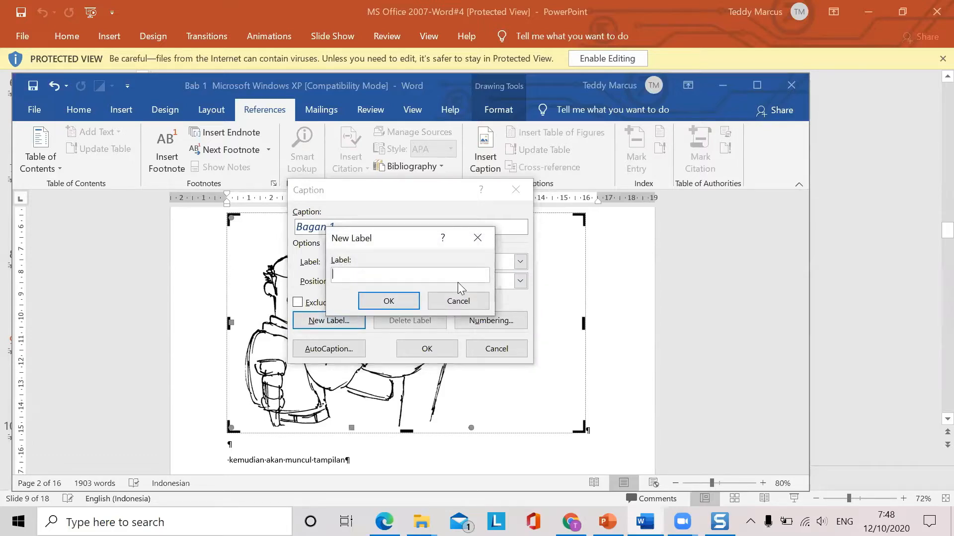
type("gA")
key("BackSpace")
key("BackSpace")
key("Caps_Lock")
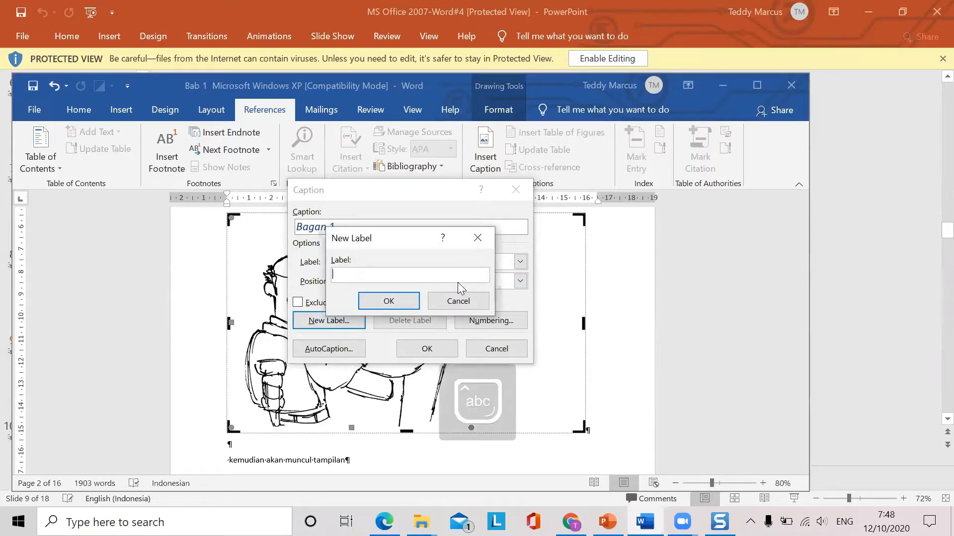
type("Gambar")
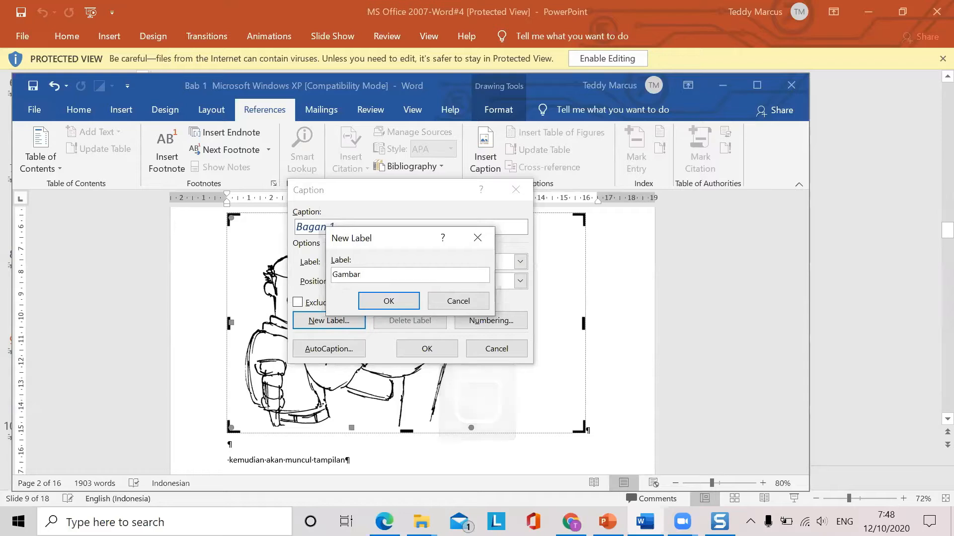
left_click(388, 301)
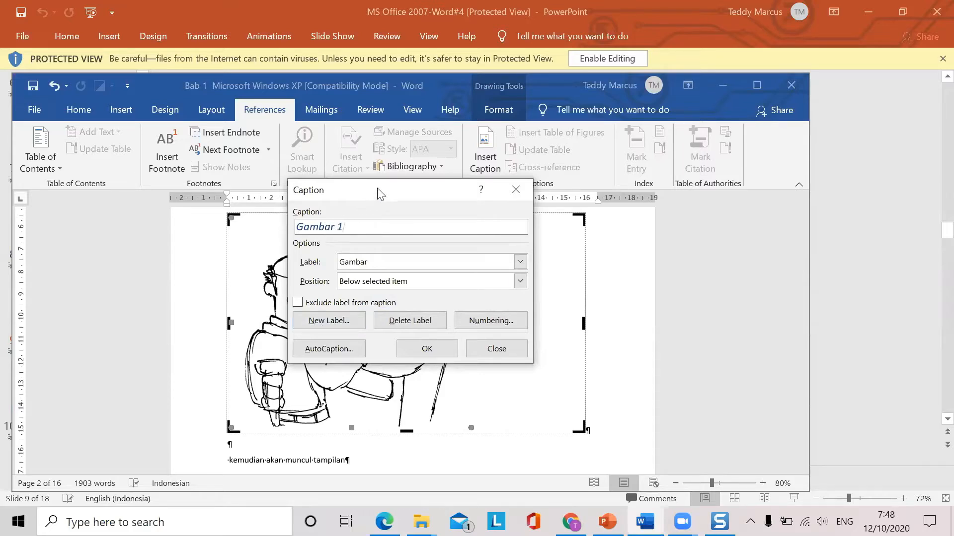
- Insert the caption "Gambar 1 Tampilan Memulai Windows" below the selected drawing of the man at the computer
left_click_drag(403, 194, 588, 182)
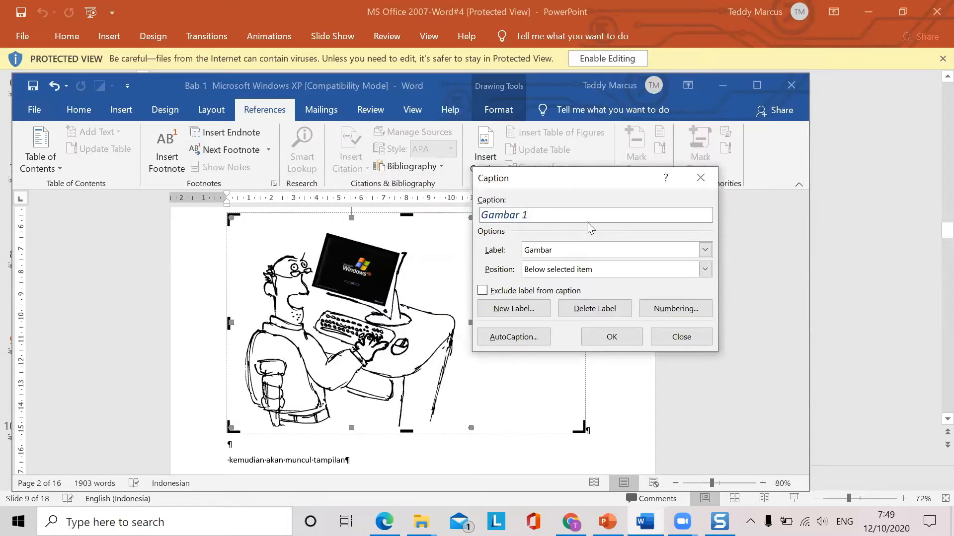
type("MTampila")
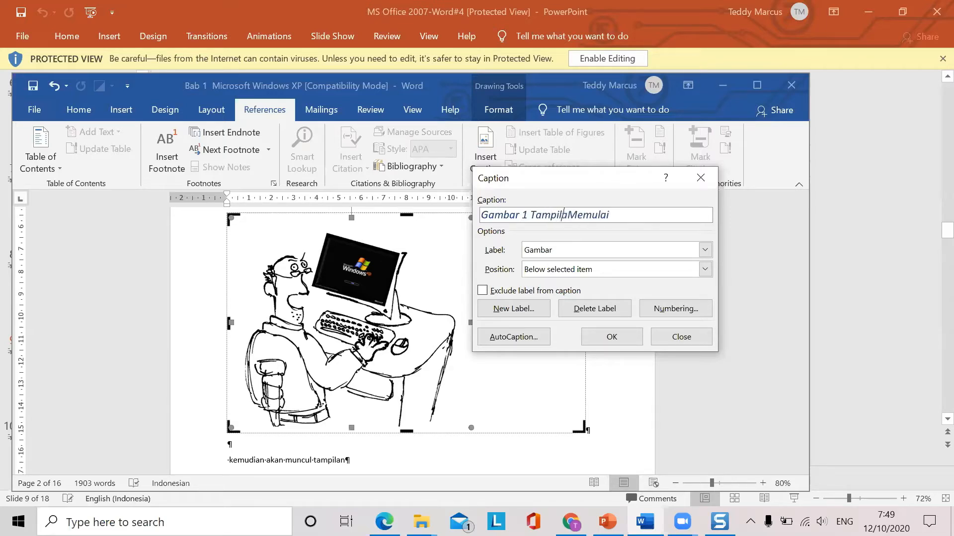
type("n")
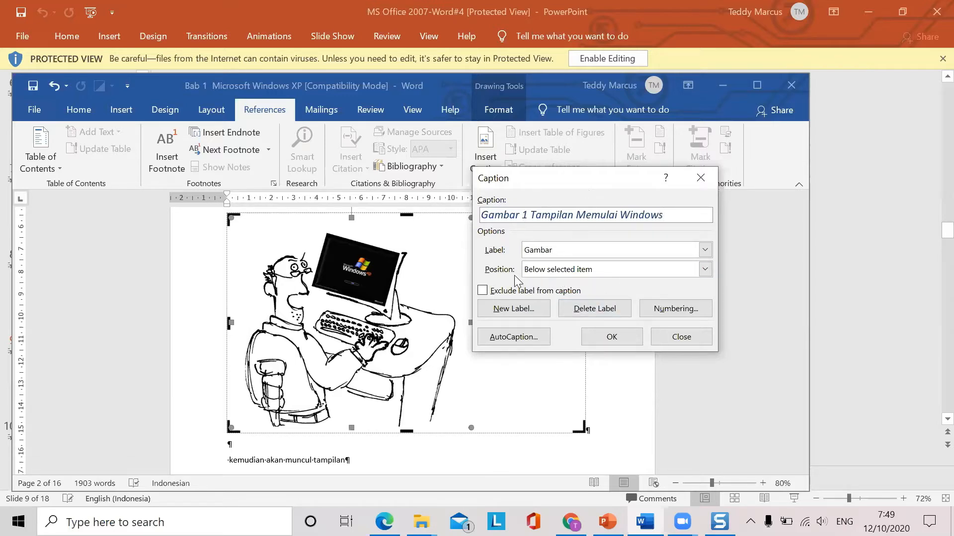
left_click(705, 269)
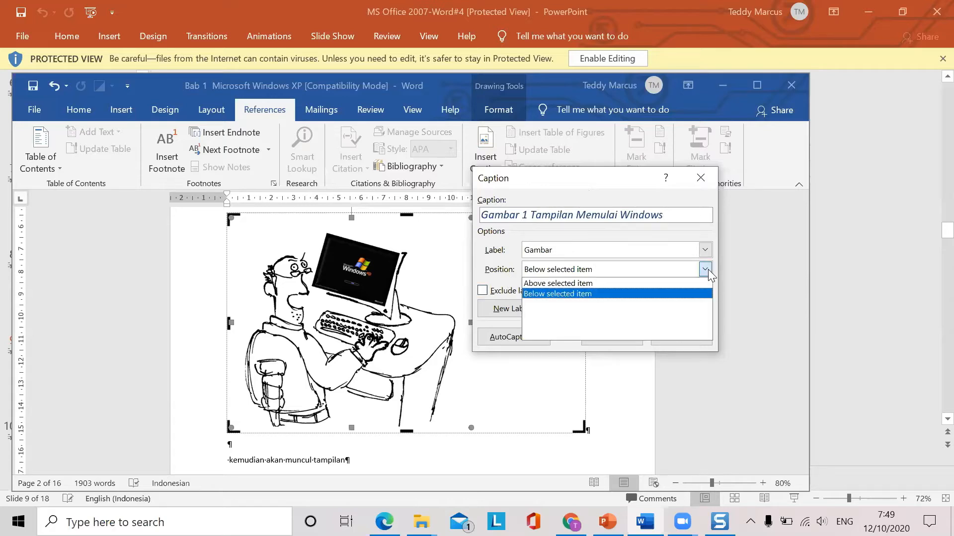
left_click(574, 283)
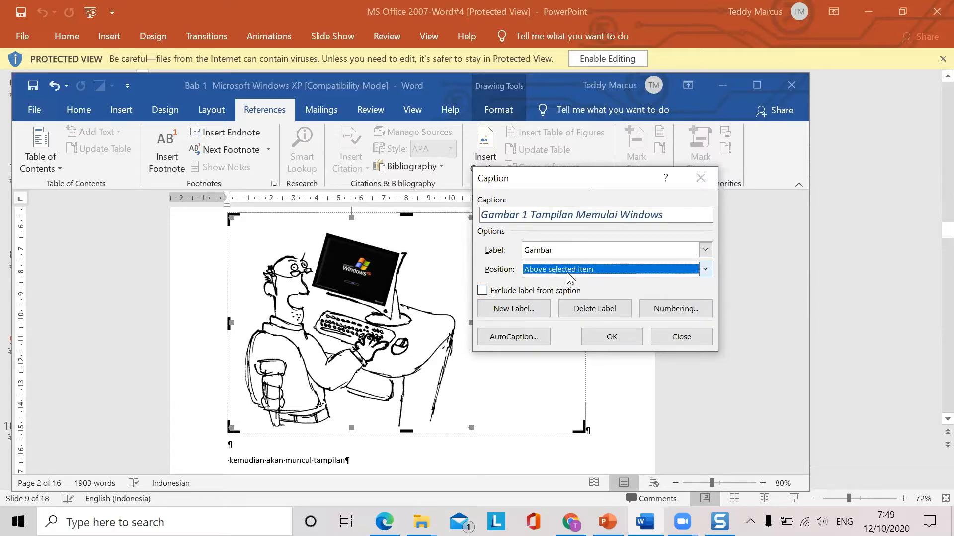
left_click(706, 269)
left_click(581, 293)
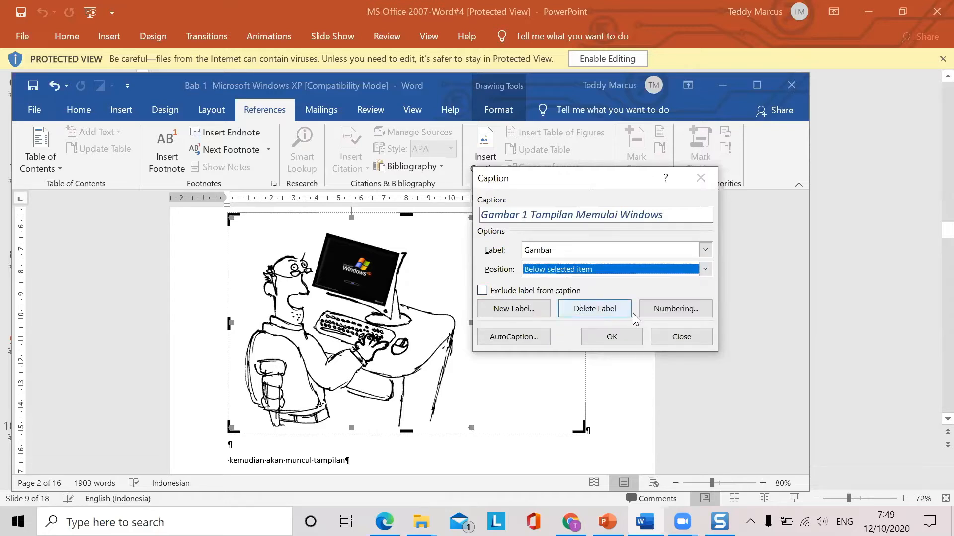
left_click(620, 338)
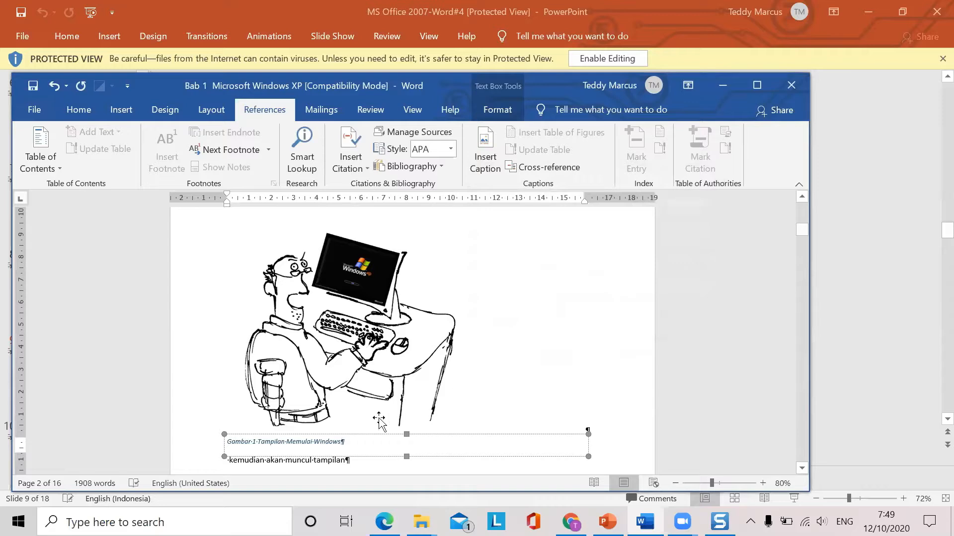
- Try centre alignment on the Gambar 1 caption, return it to left alignment and inspect it up close
scroll(357, 446, "down", 3)
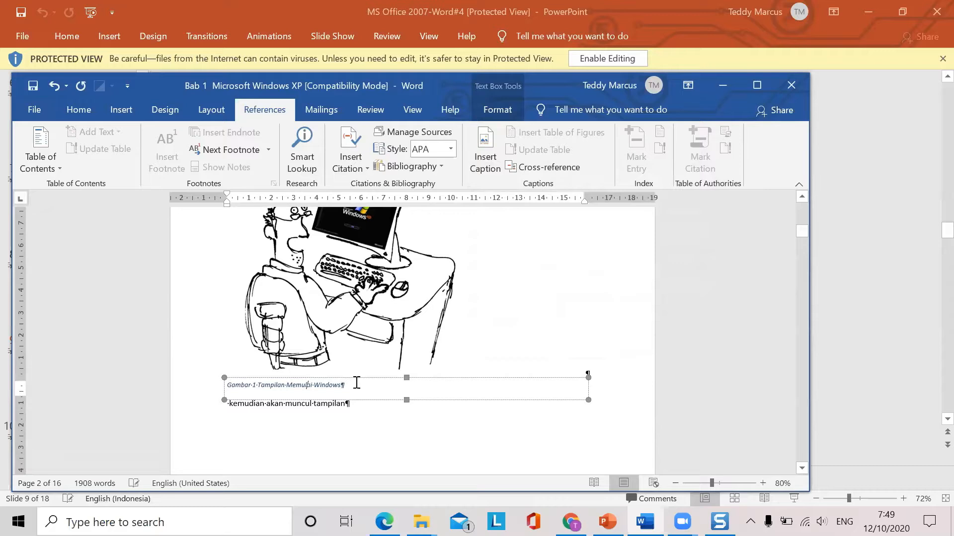
left_click_drag(358, 384, 213, 384)
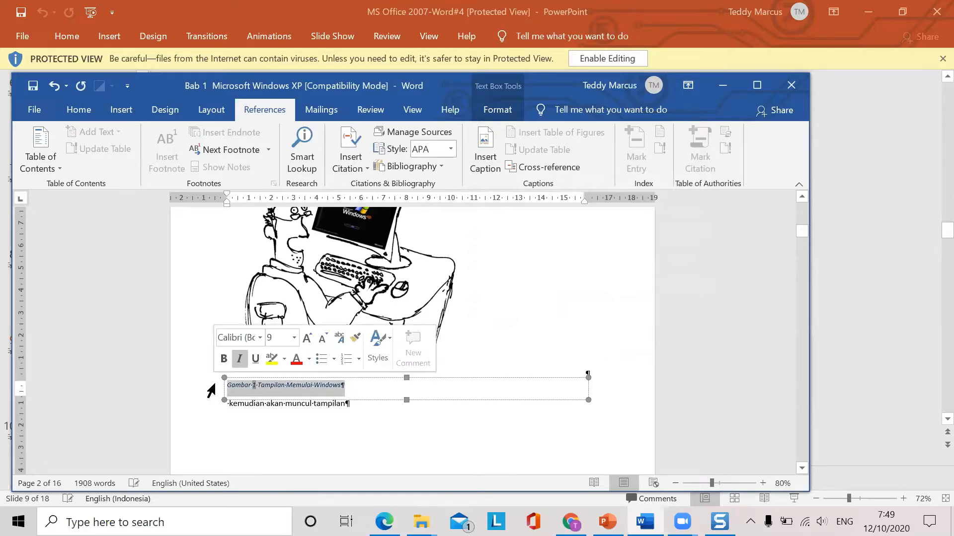
left_click(78, 110)
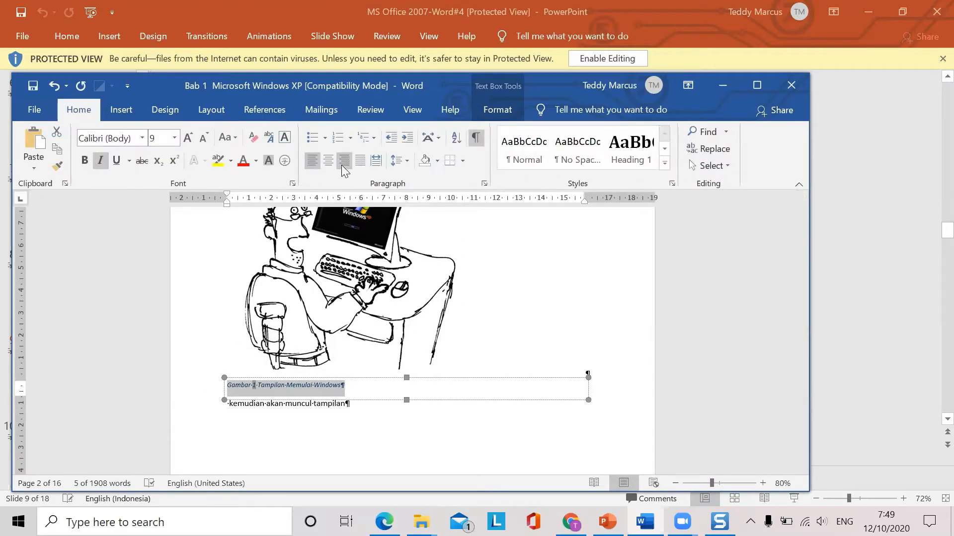
left_click(327, 169)
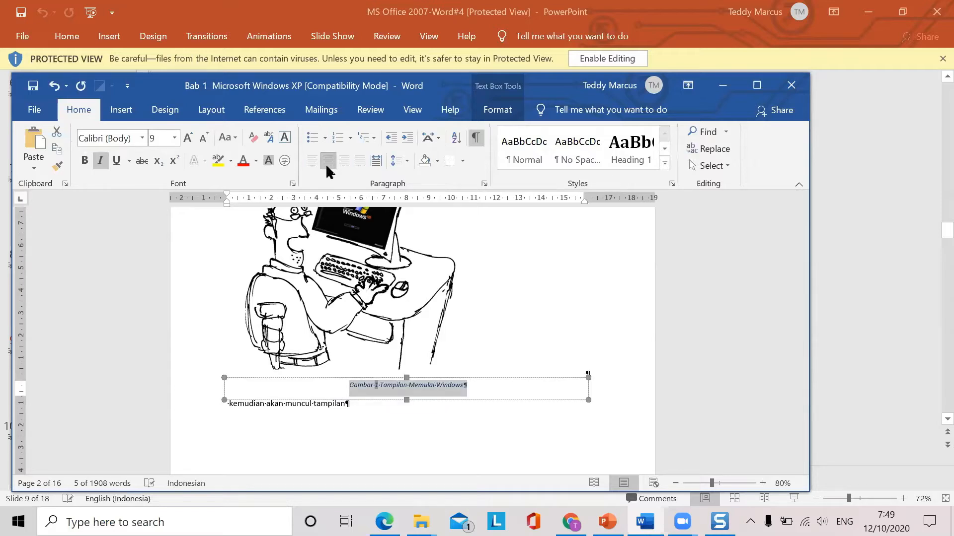
left_click(312, 161)
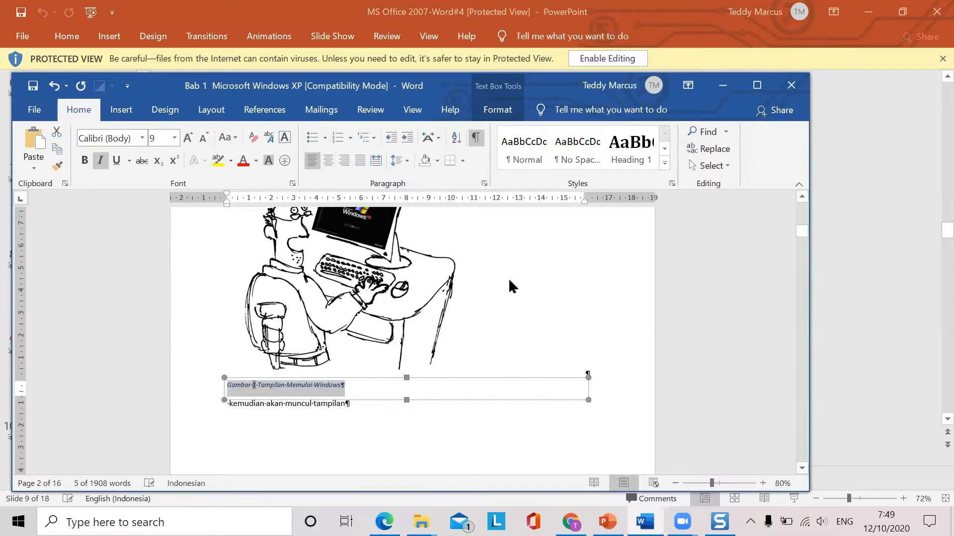
scroll(458, 307, "up", 1)
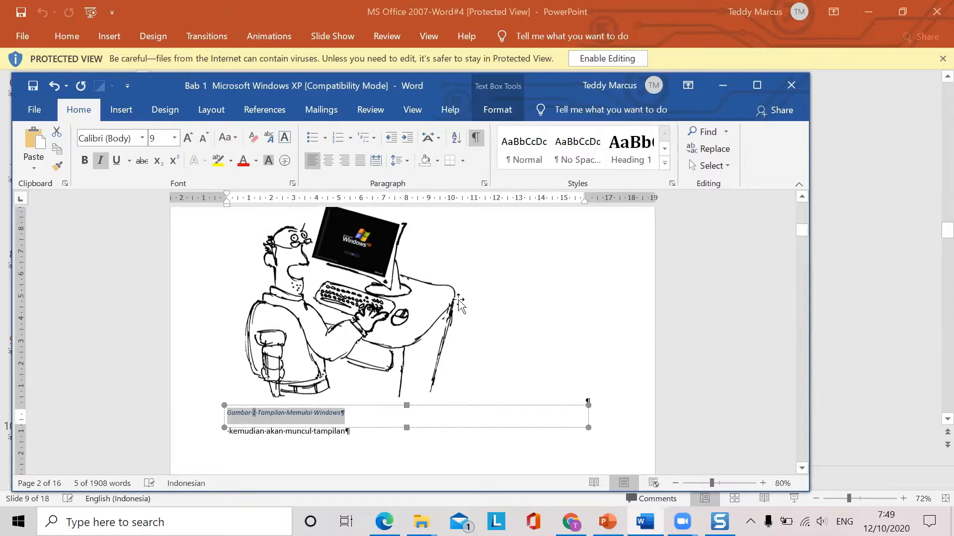
scroll(435, 378, "up", 8, "ctrl")
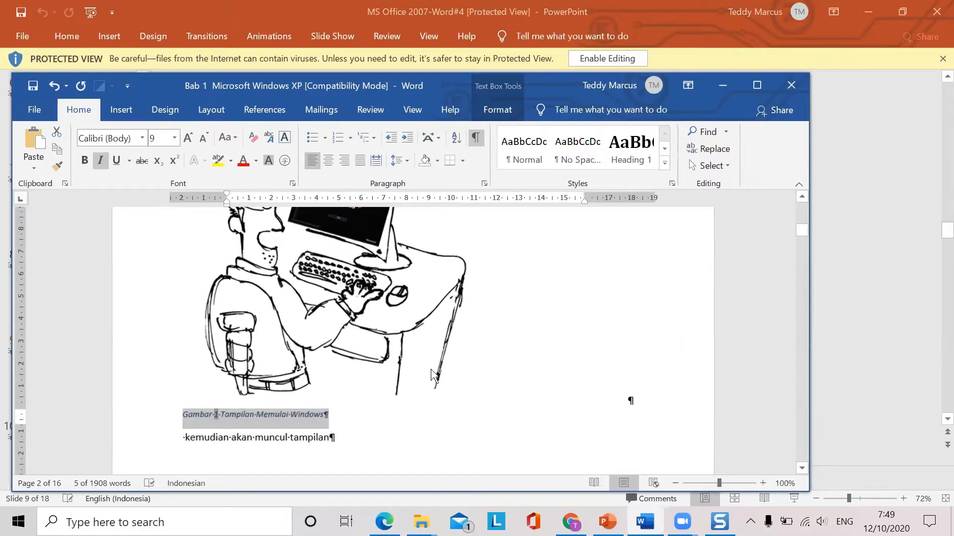
scroll(434, 377, "up", 1, "ctrl")
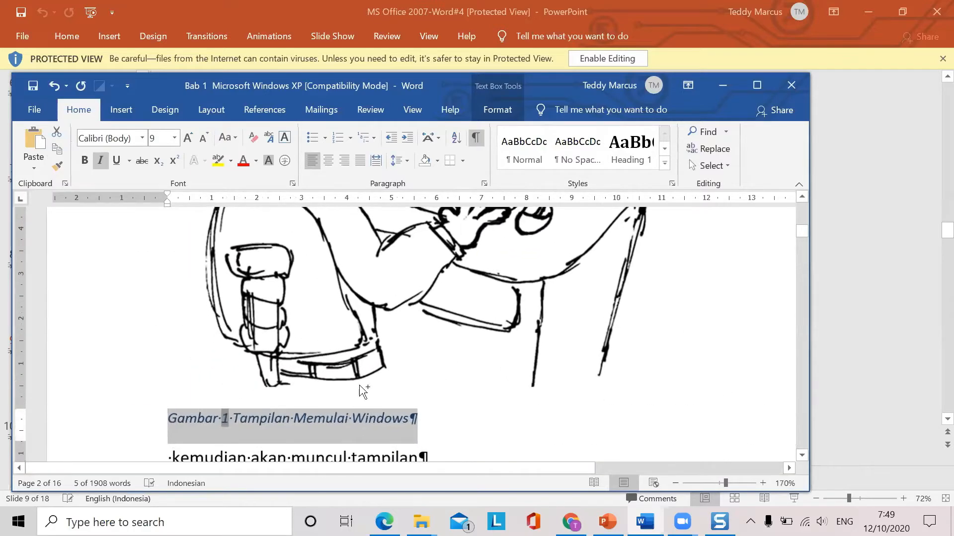
left_click(442, 427)
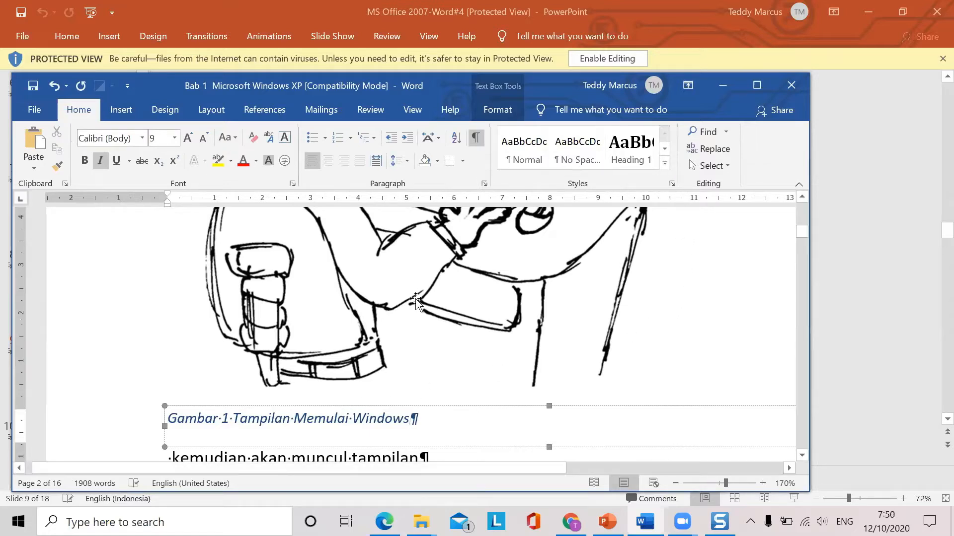
- Caption the Windows login screen picture on page 3 as "Gambar 2 Log in Windows", positioned below it
scroll(449, 353, "down", 10)
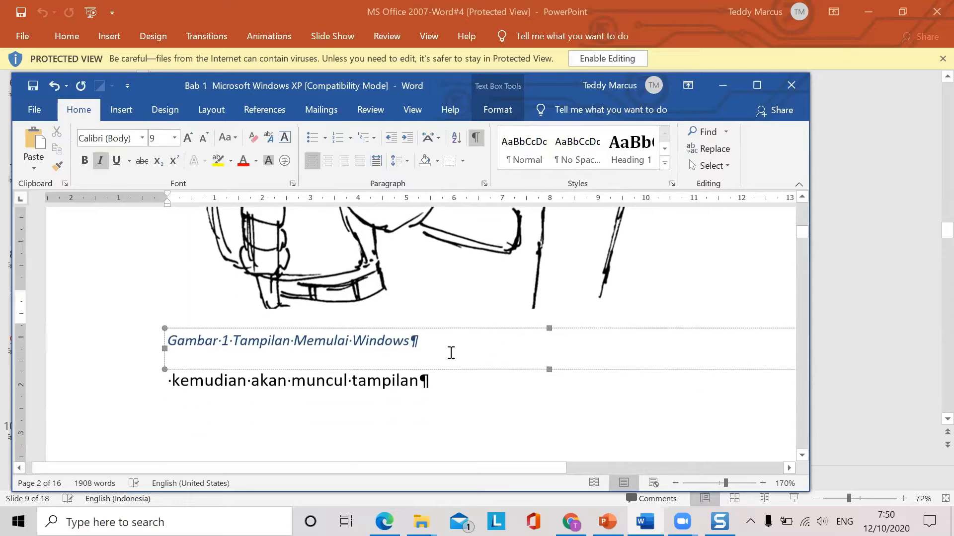
scroll(450, 352, "down", 10)
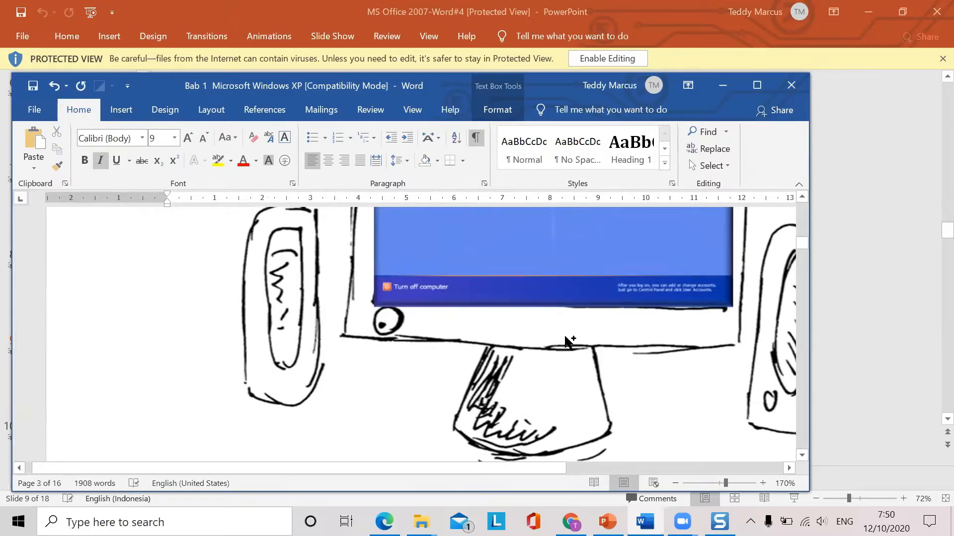
scroll(569, 342, "down", 5)
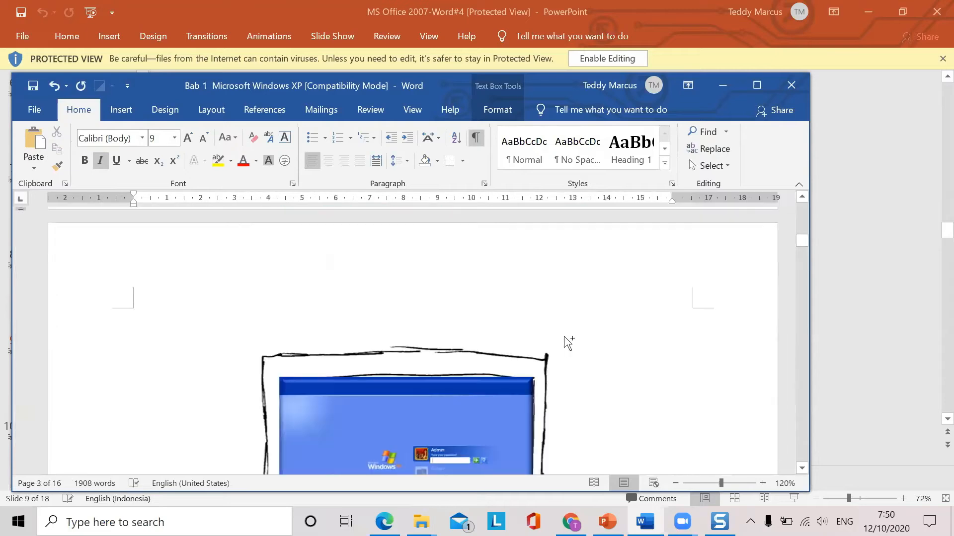
scroll(562, 340, "down", 1)
scroll(555, 341, "down", 6)
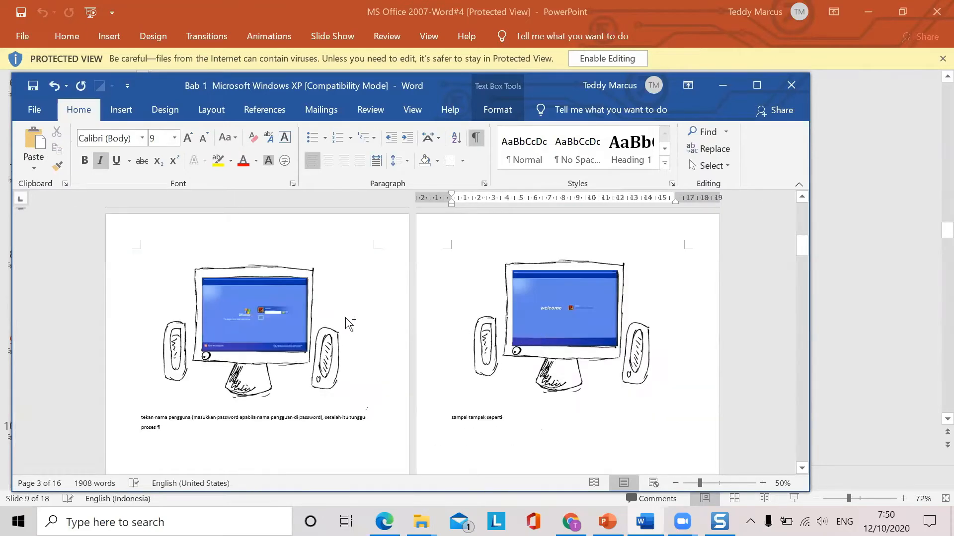
scroll(347, 323, "up", 2)
scroll(345, 317, "up", 1)
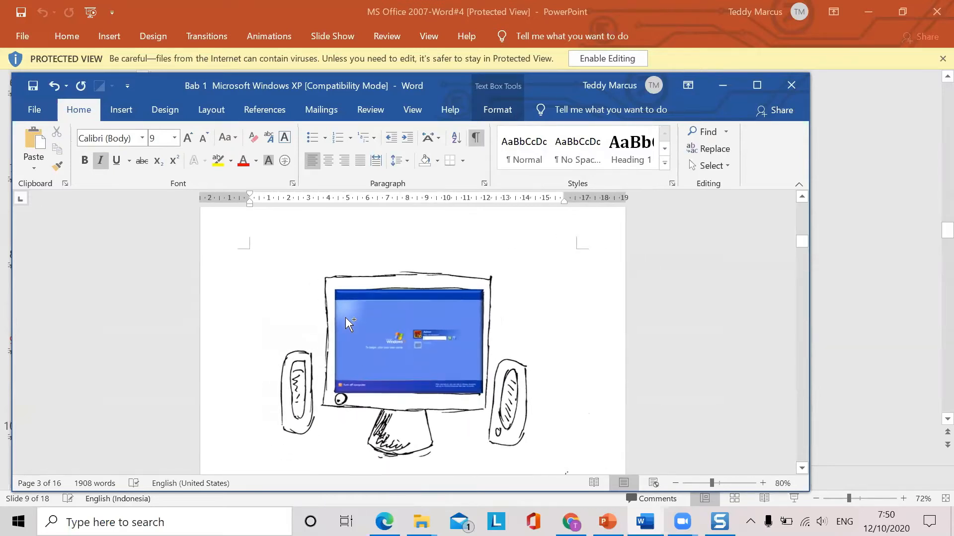
left_click(365, 355)
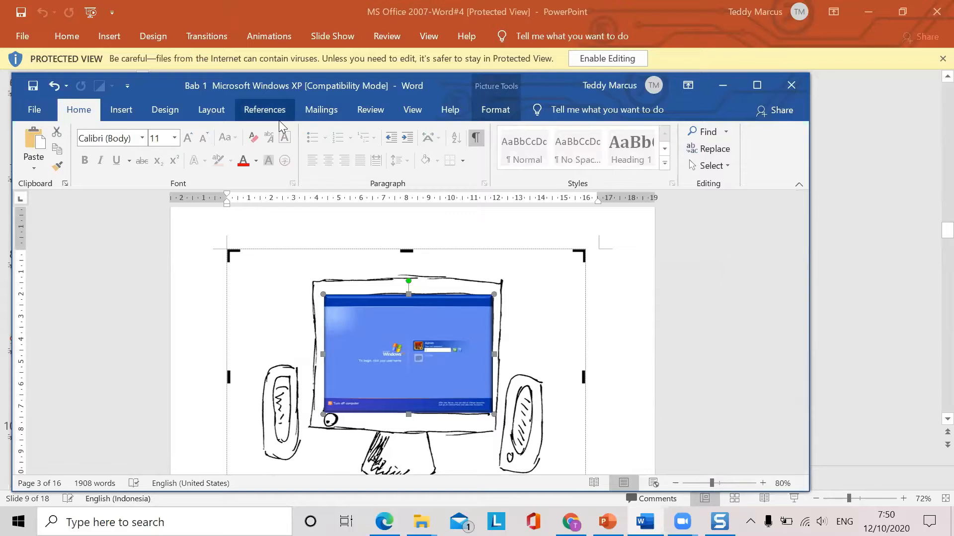
left_click(265, 110)
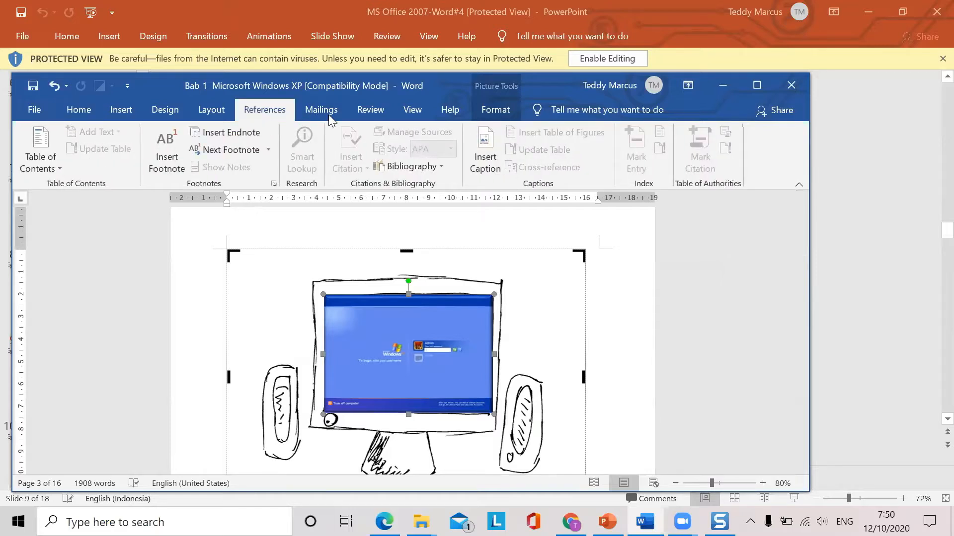
left_click(485, 149)
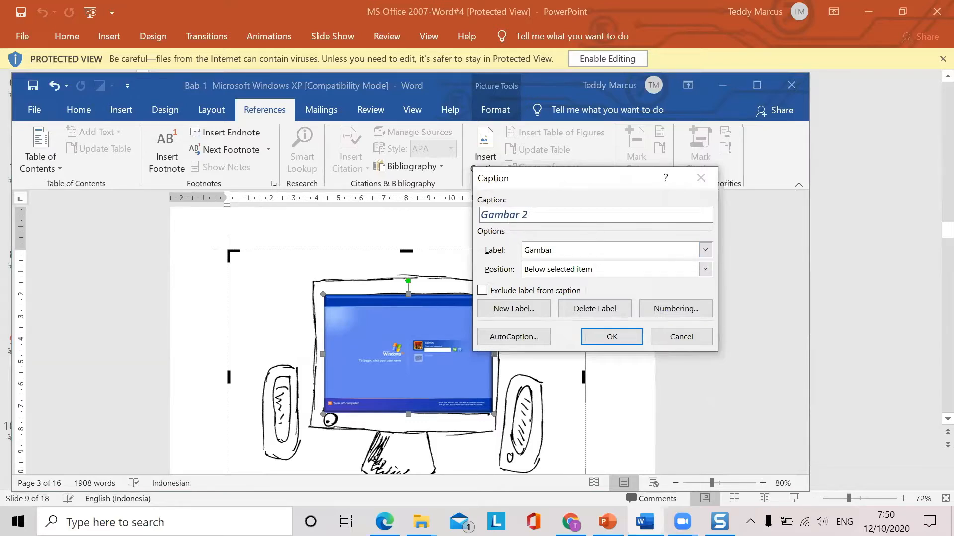
type("Log in Windows")
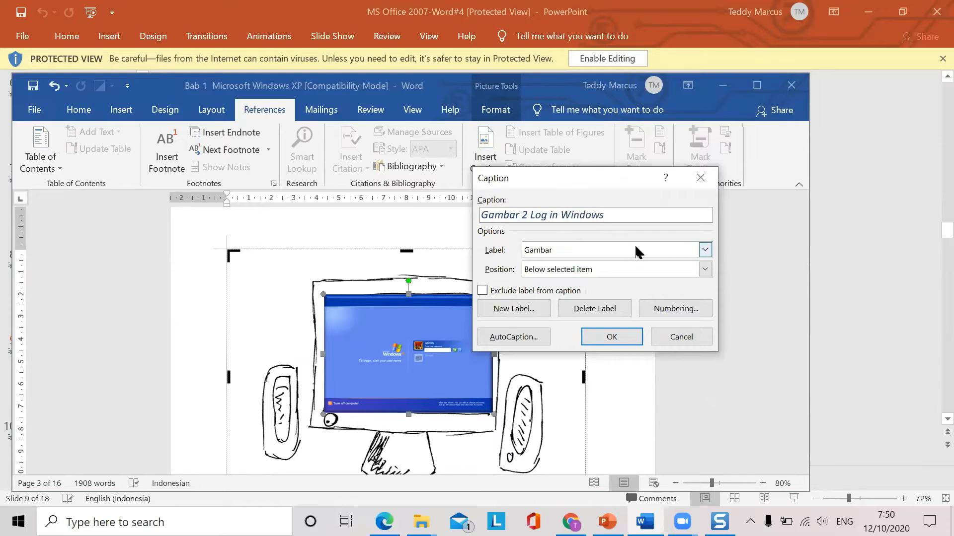
left_click(614, 337)
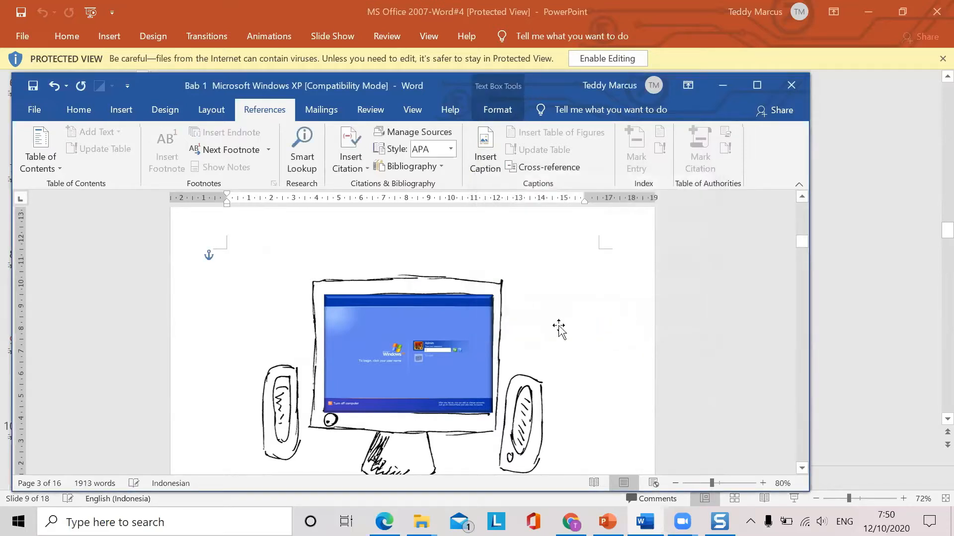
scroll(537, 338, "down", 5)
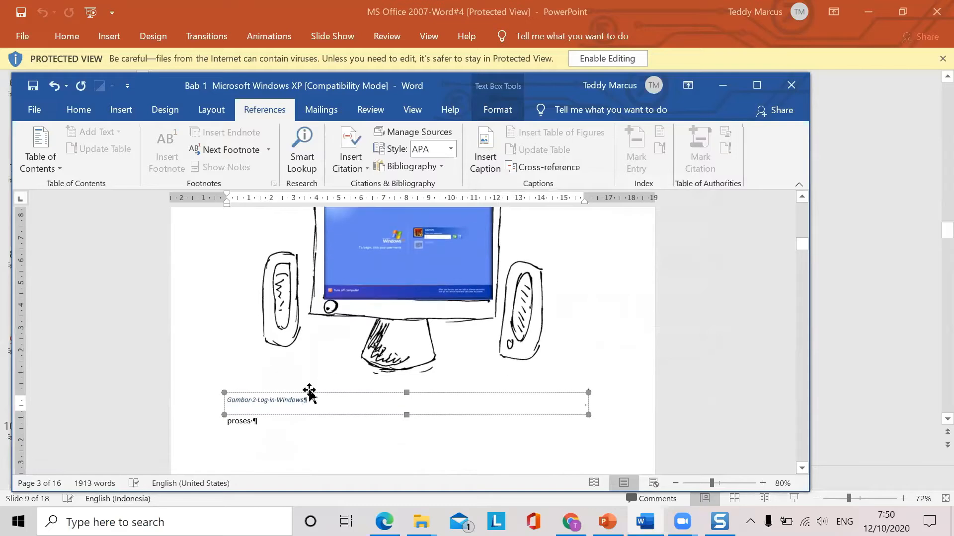
scroll(308, 395, "up", 7)
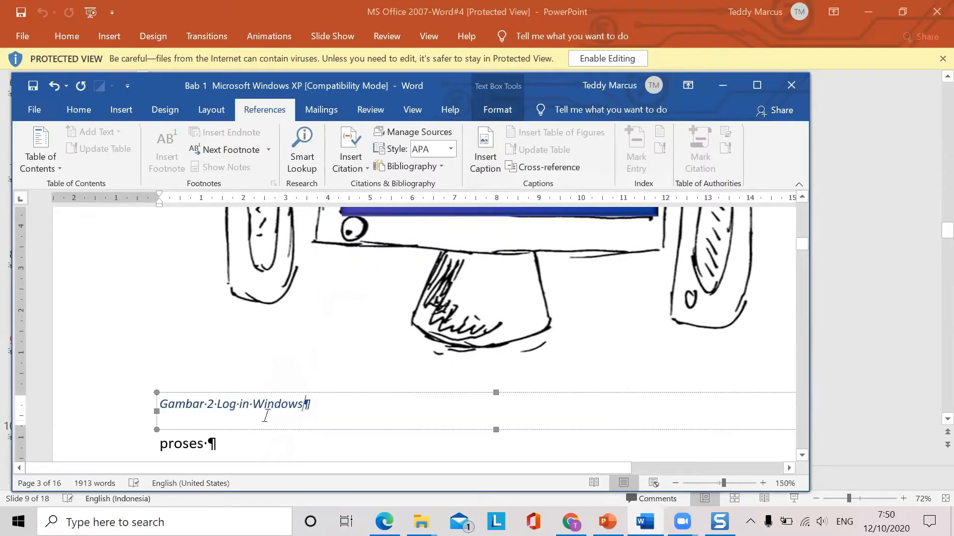
- Caption the Windows welcome screen picture on page 4 as "Gambar 3 After log in Windows", positioned below it
scroll(400, 354, "down", 8)
scroll(426, 351, "down", 10)
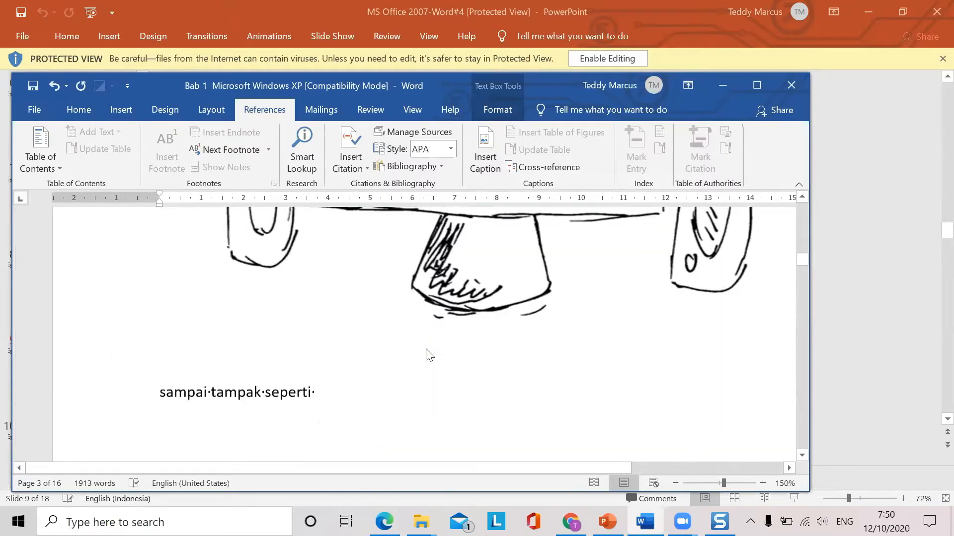
scroll(426, 350, "up", 5)
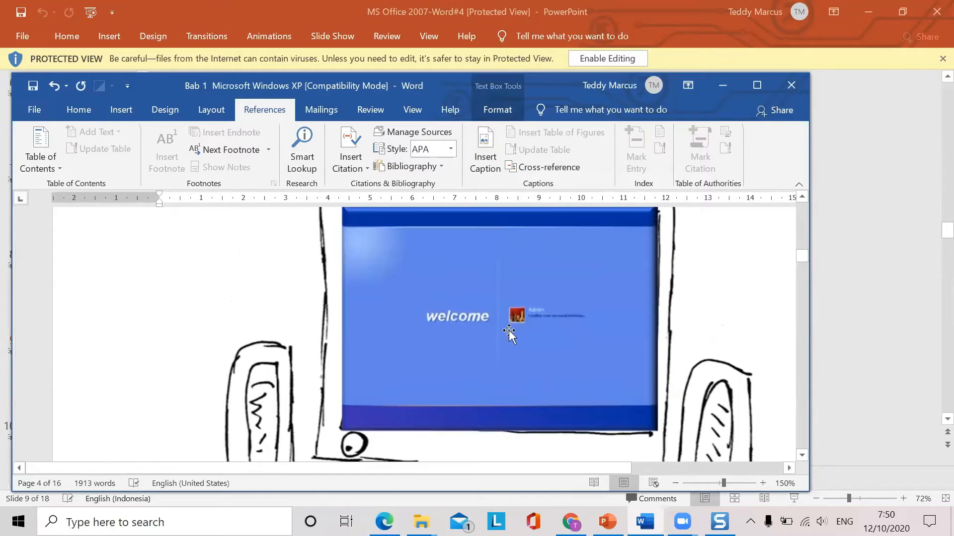
left_click(508, 330)
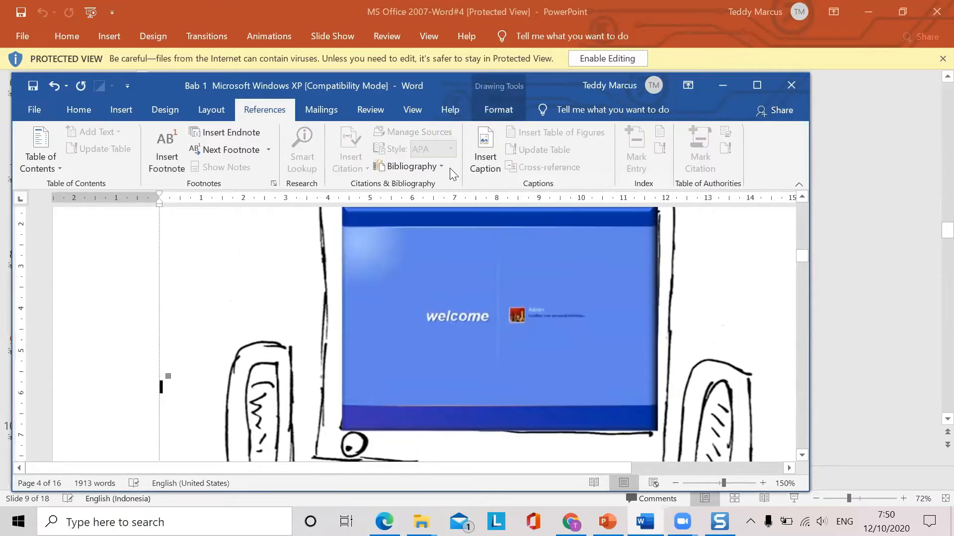
left_click(486, 145)
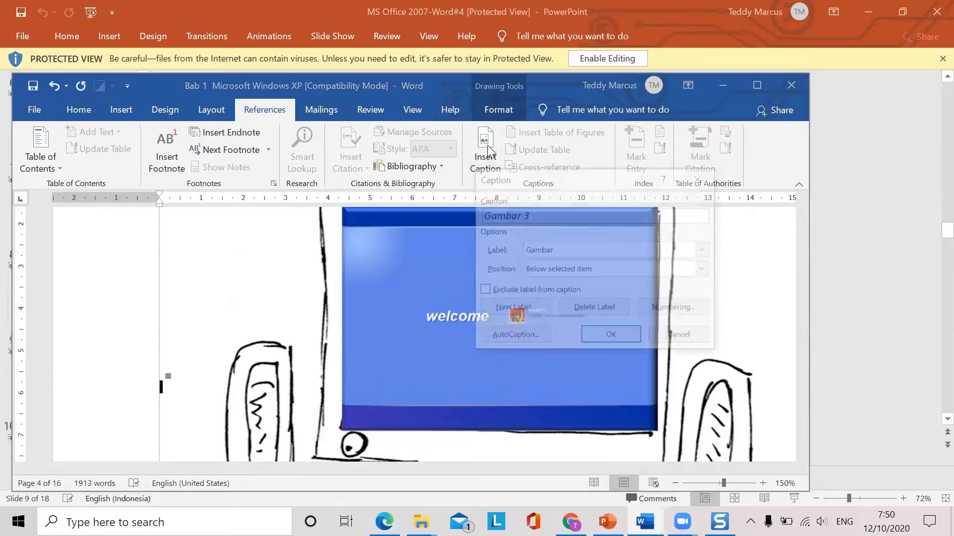
type("After log in")
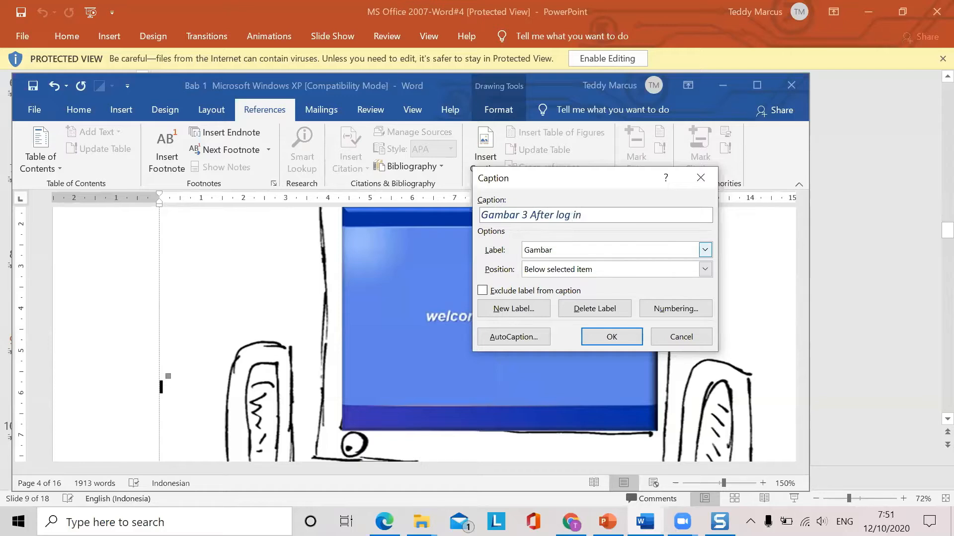
type("Windows")
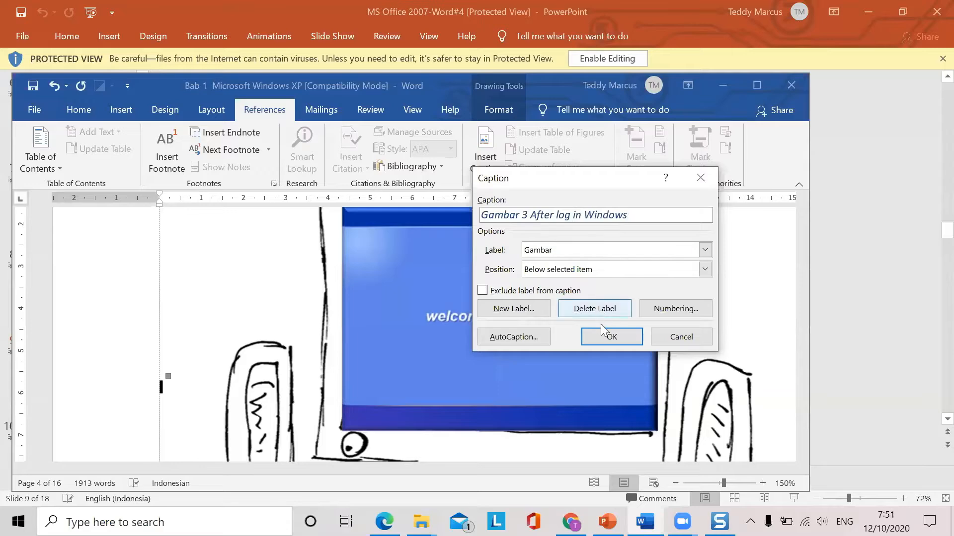
left_click(611, 338)
- Caption the desktop screenshot on page 5 as "Gambar 4 Tataletak Desktop Windows", positioned below it
scroll(528, 349, "down", 5)
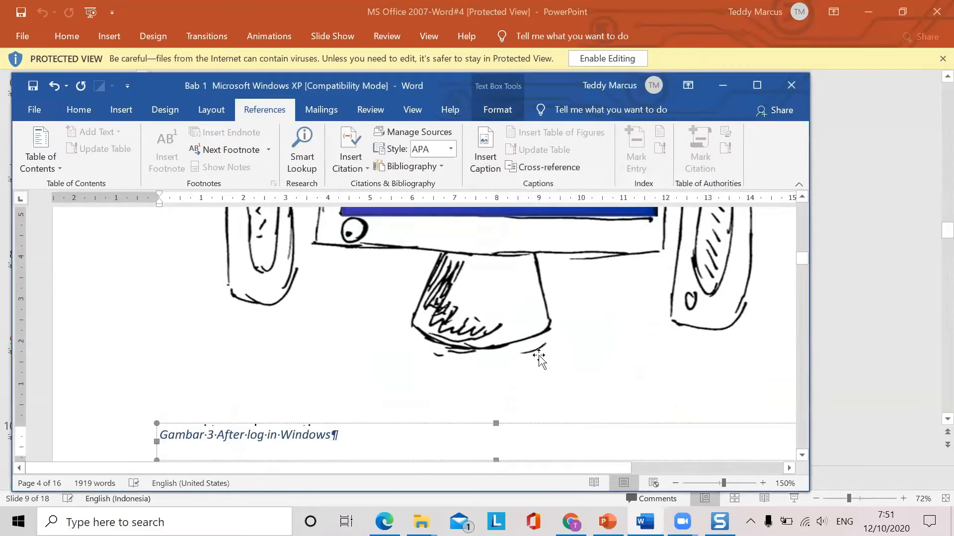
scroll(528, 347, "down", 10)
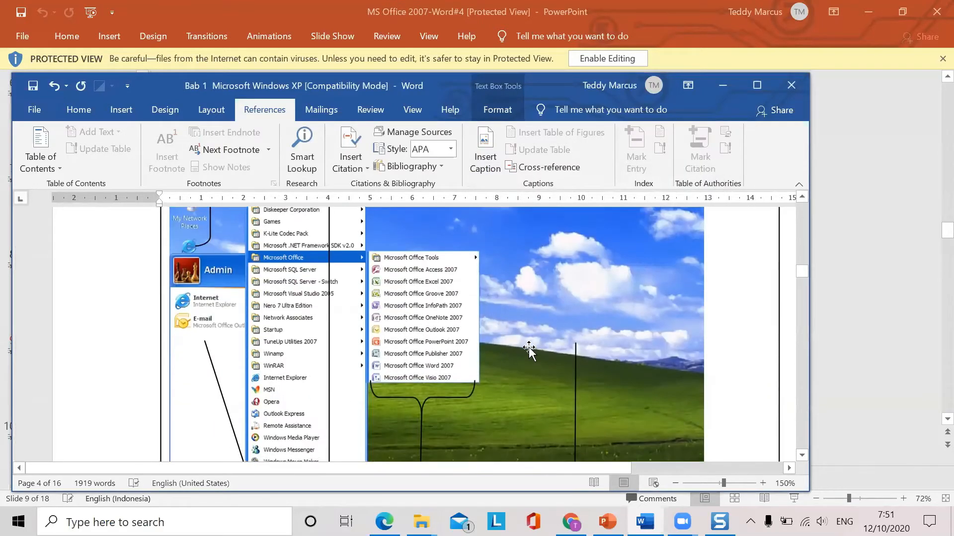
scroll(528, 347, "down", 5)
scroll(528, 347, "up", 8)
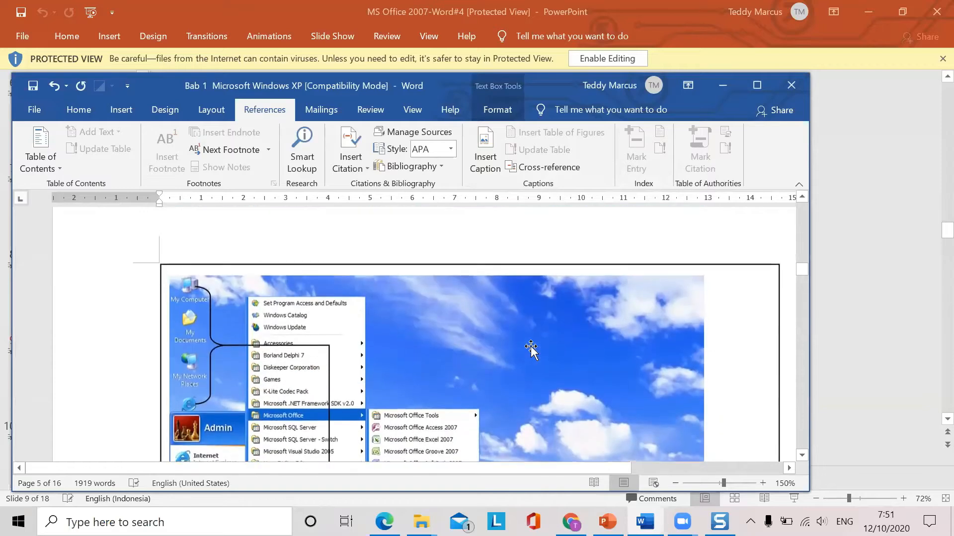
scroll(531, 347, "down", 4)
scroll(531, 348, "down", 8)
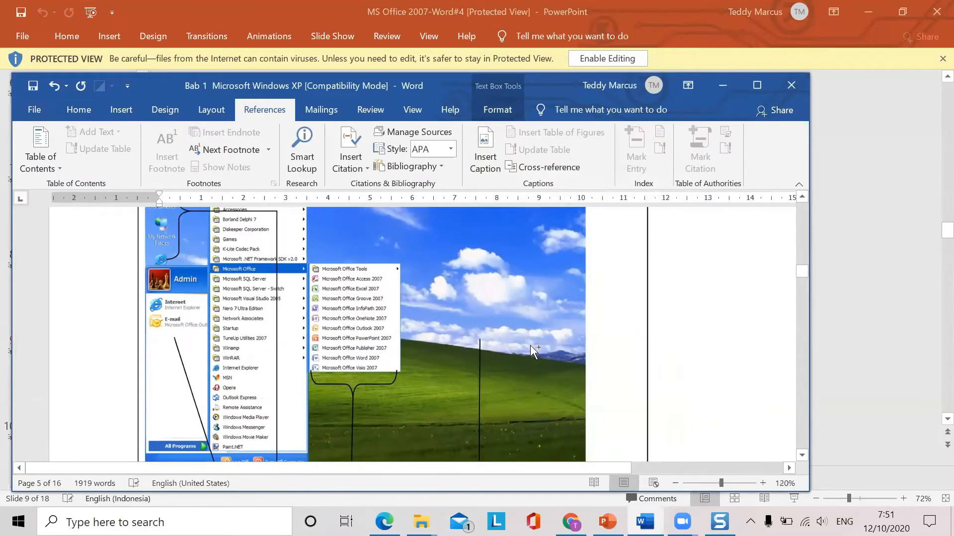
scroll(533, 352, "down", 1)
scroll(529, 348, "down", 2)
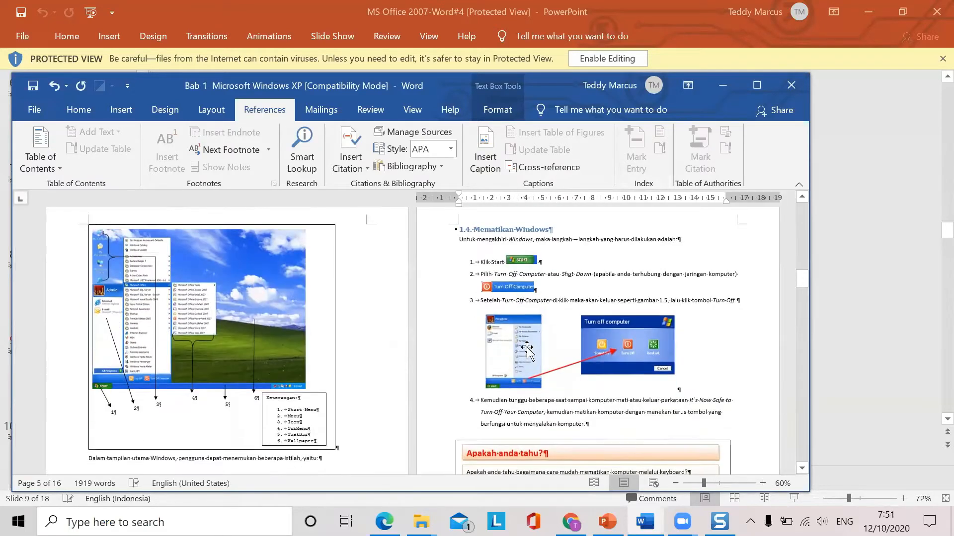
left_click(262, 301)
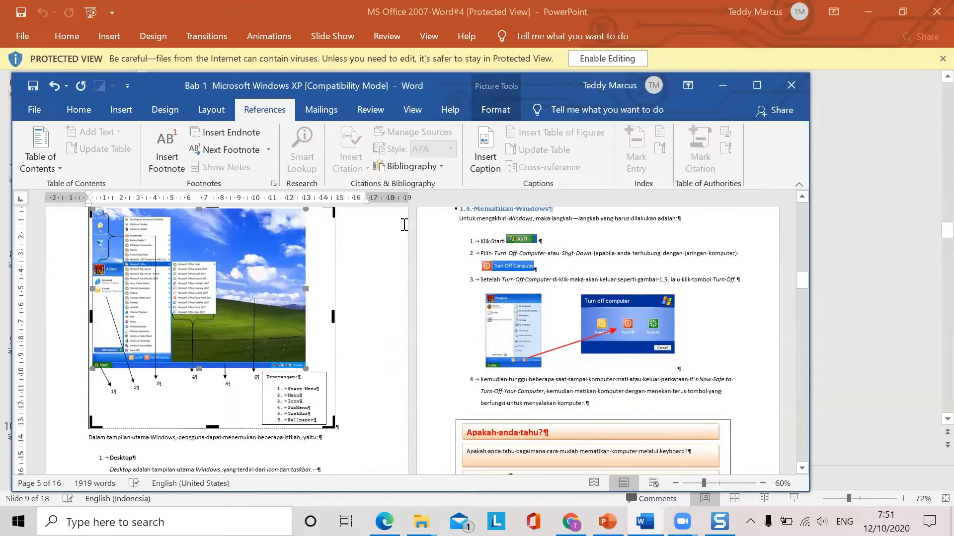
left_click(486, 149)
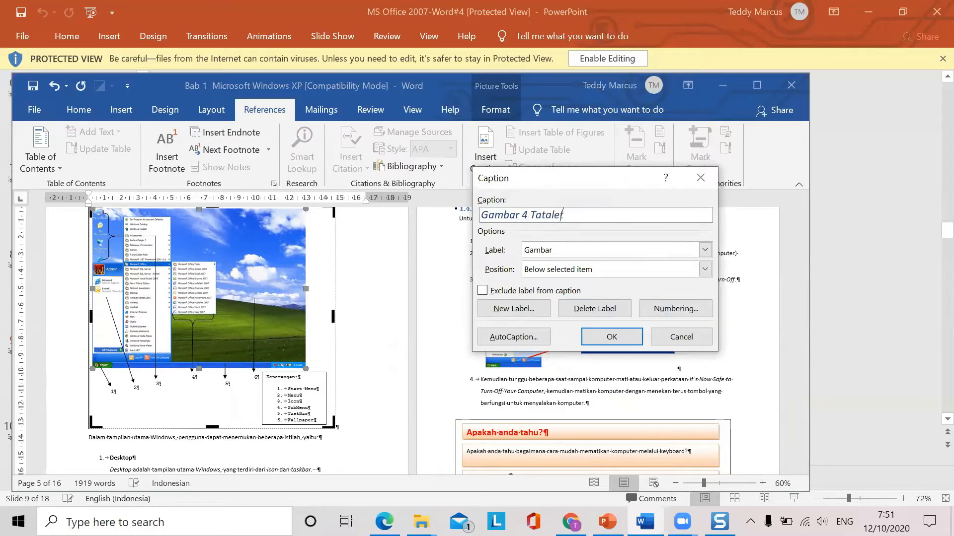
type("Tataletak Desktop Windows")
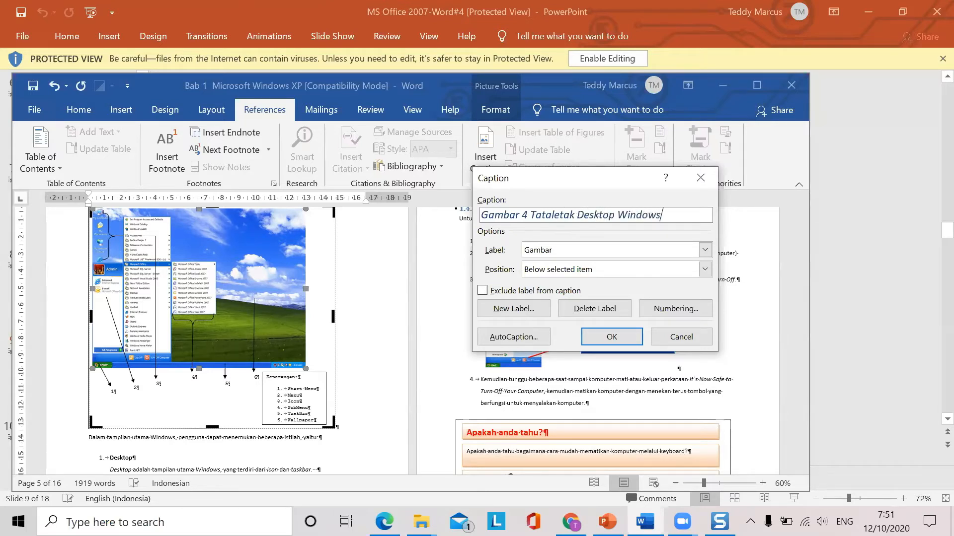
left_click(610, 336)
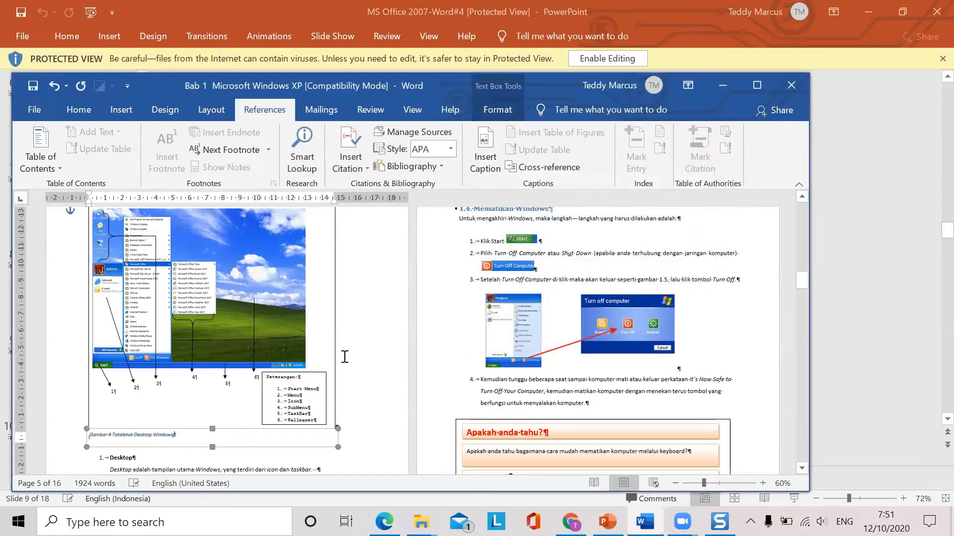
left_click(350, 308)
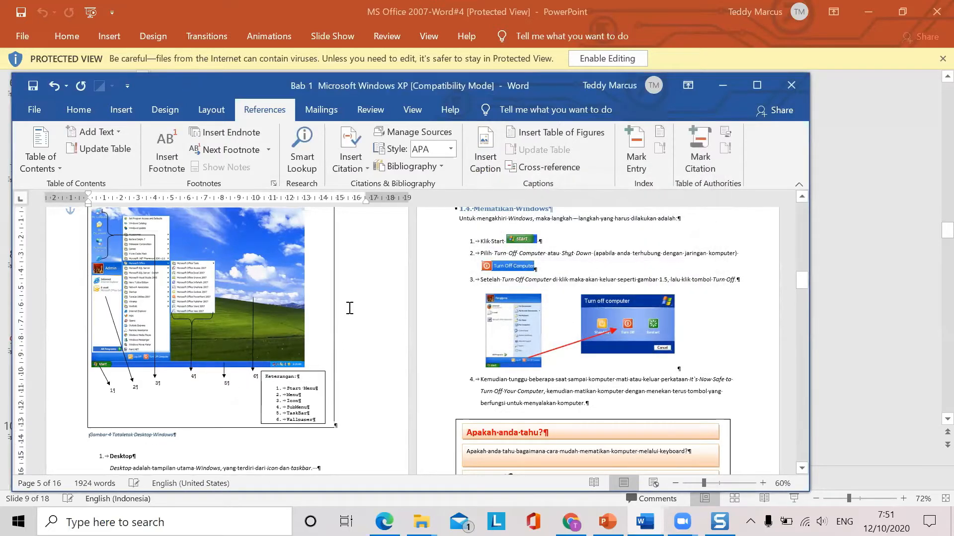
- Insert a page break in the empty paragraph after the table of contents at the end of the document
scroll(603, 329, "down", 8)
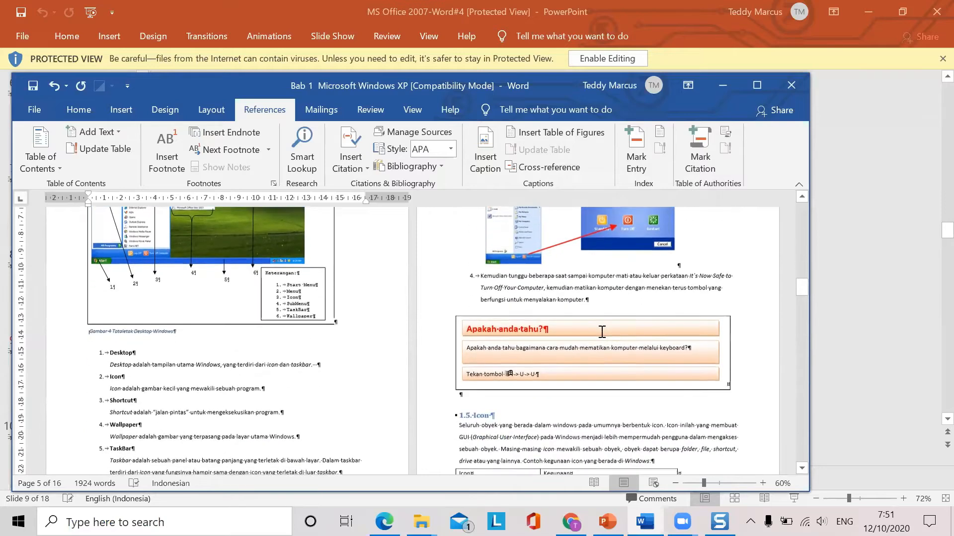
scroll(392, 340, "down", 7)
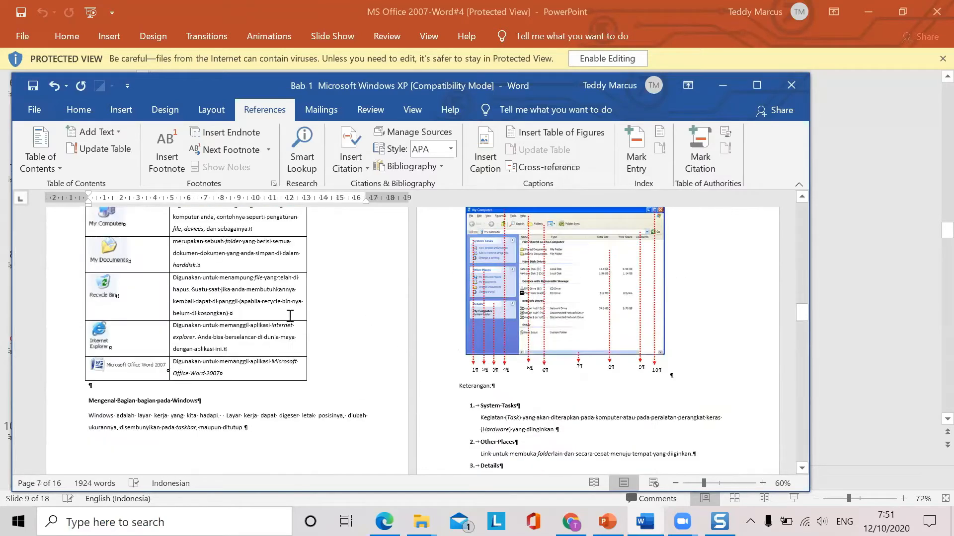
scroll(251, 312, "up", 2)
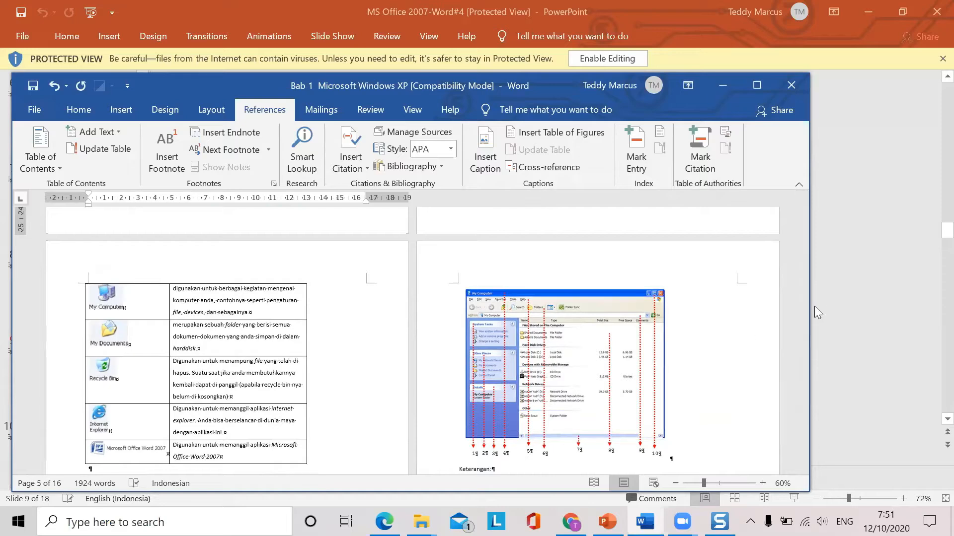
left_click_drag(800, 306, 818, 461)
left_click(548, 343)
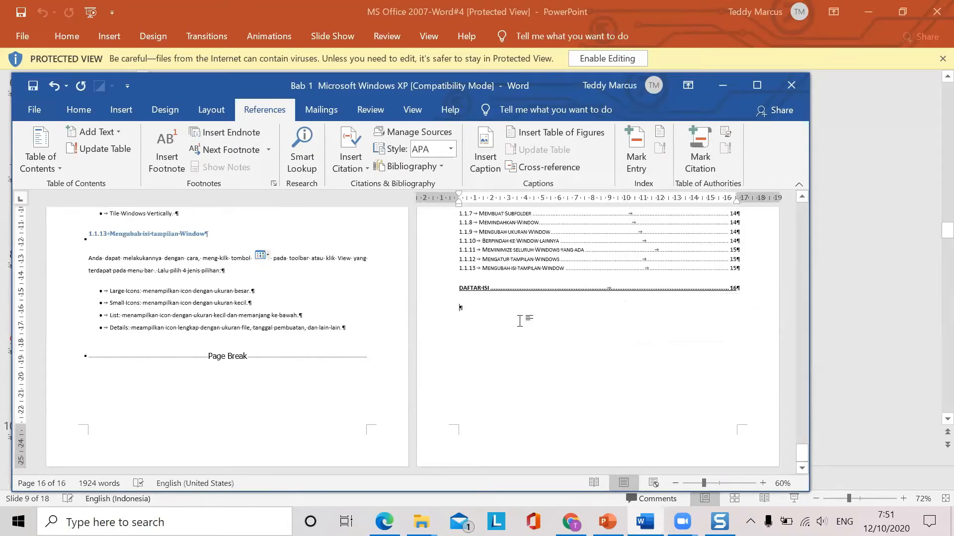
scroll(588, 343, "up", 10)
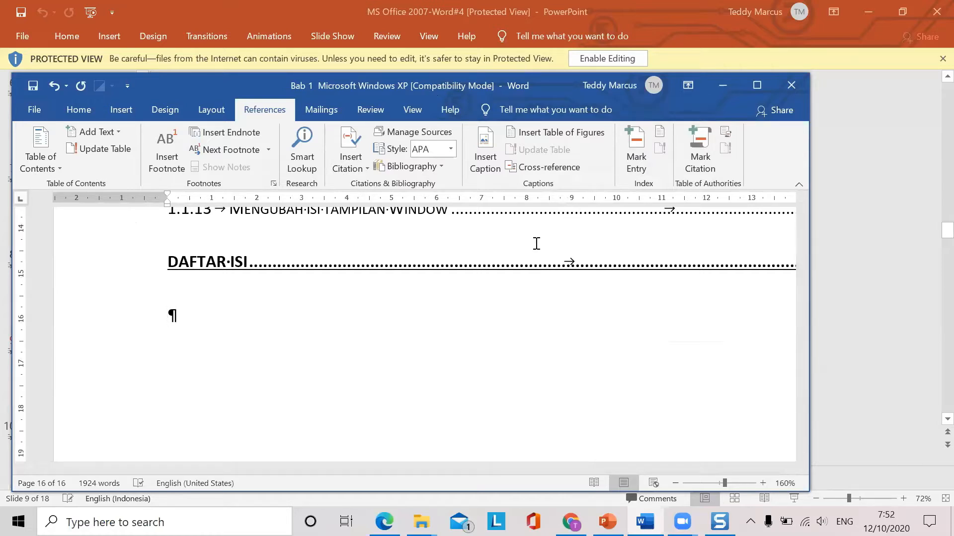
key("ctrl+Return")
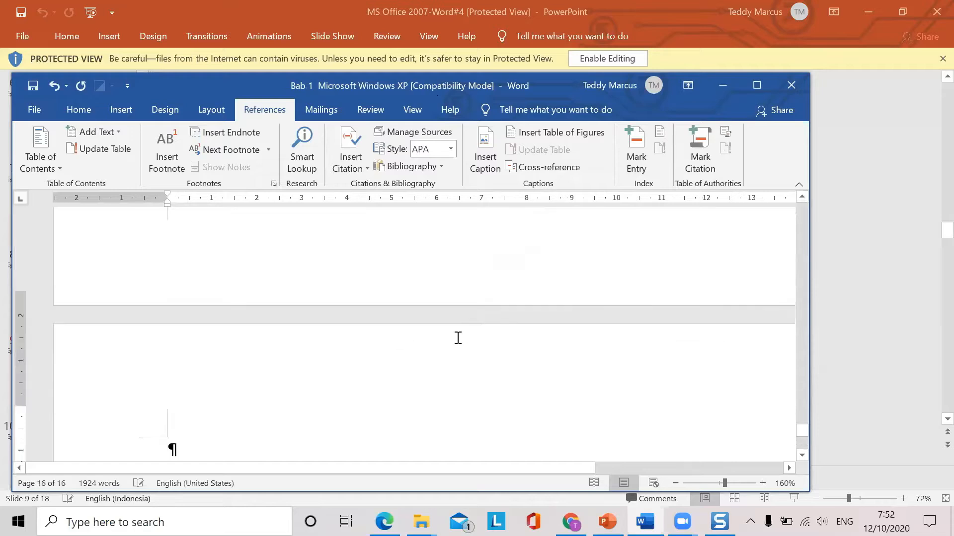
- Enter the title "DAFTAR GAMBAR" on the new last page, centre it and move to the line below
type("DATAR")
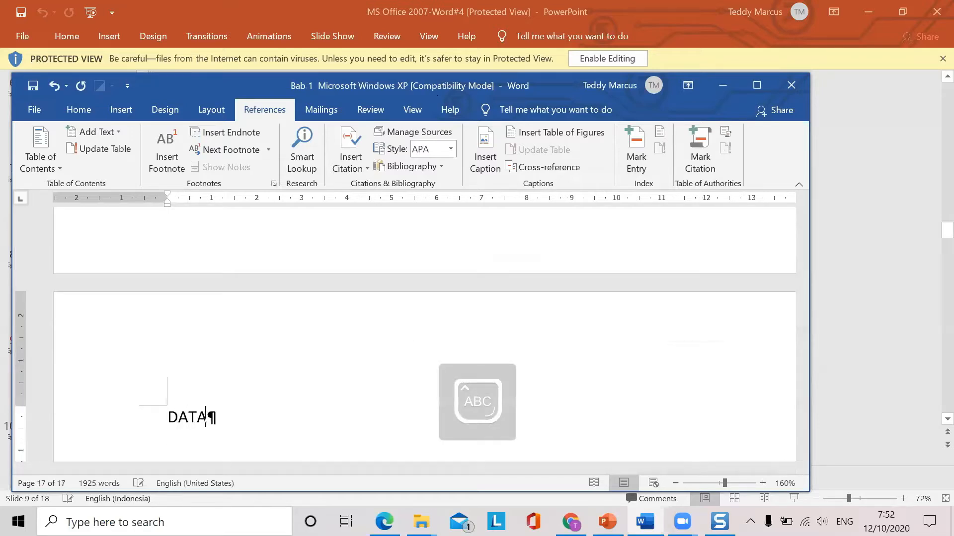
key("BackSpace")
key("BackSpace")
key("BackSpace")
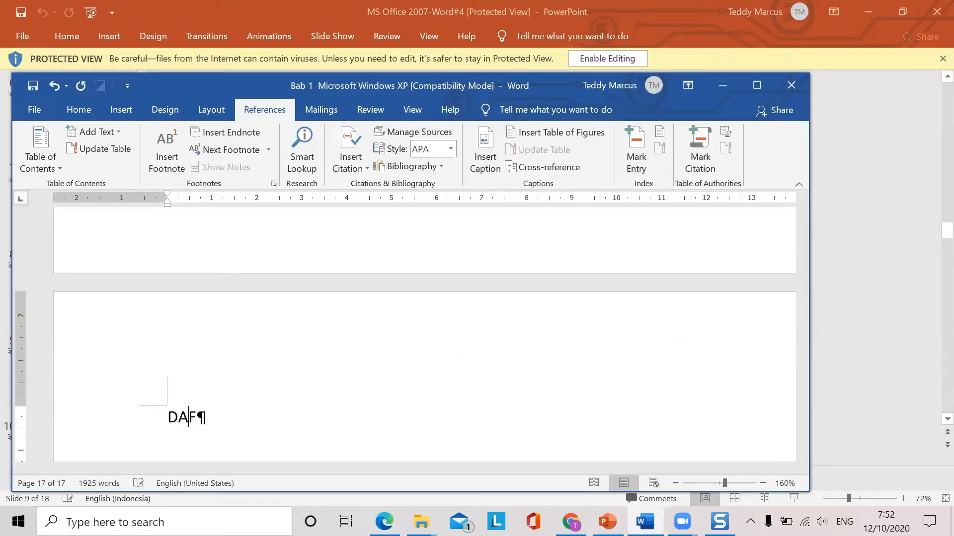
type("FTAR GAMBAR")
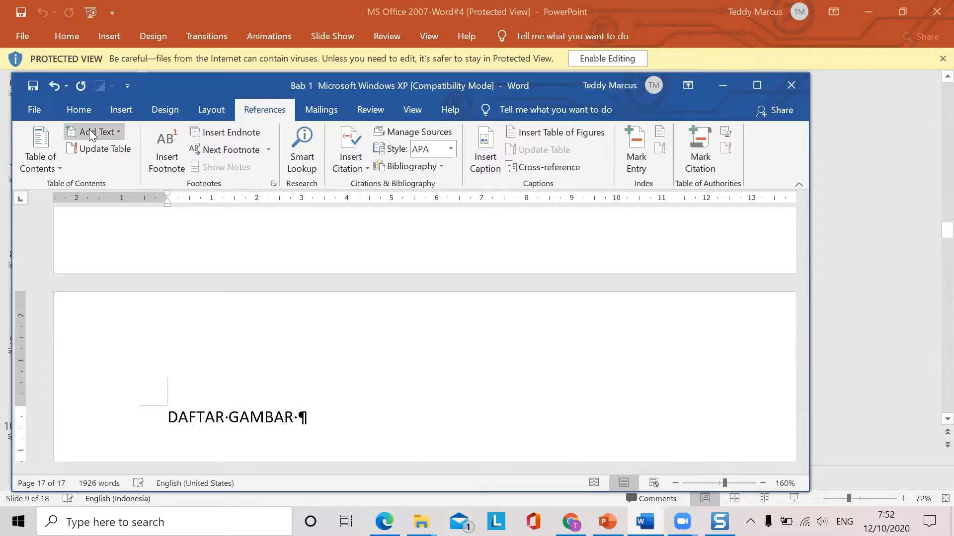
left_click(80, 112)
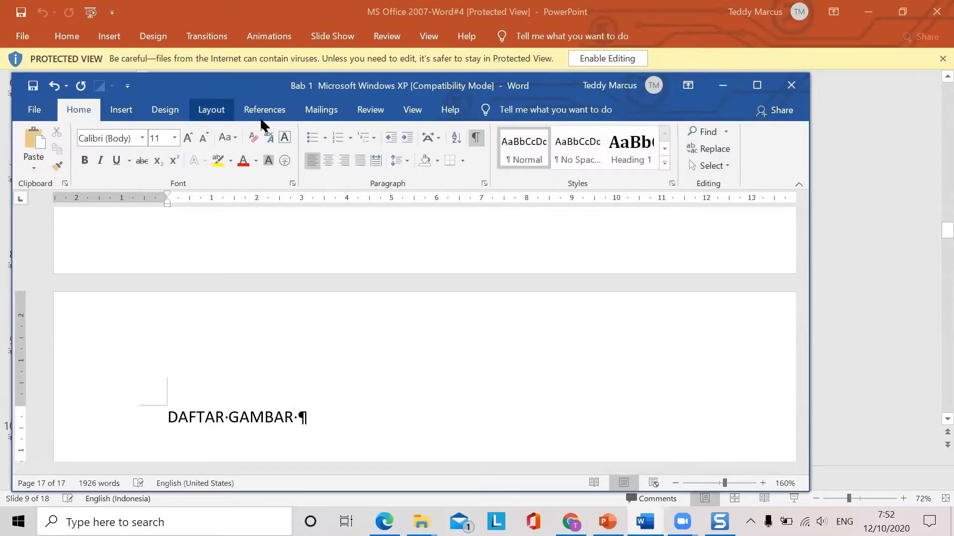
left_click(329, 165)
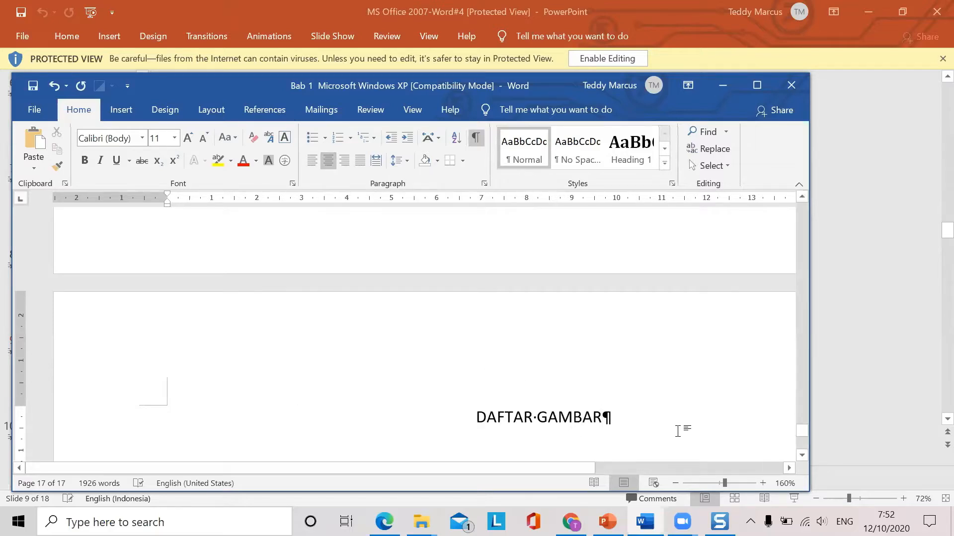
key("Down")
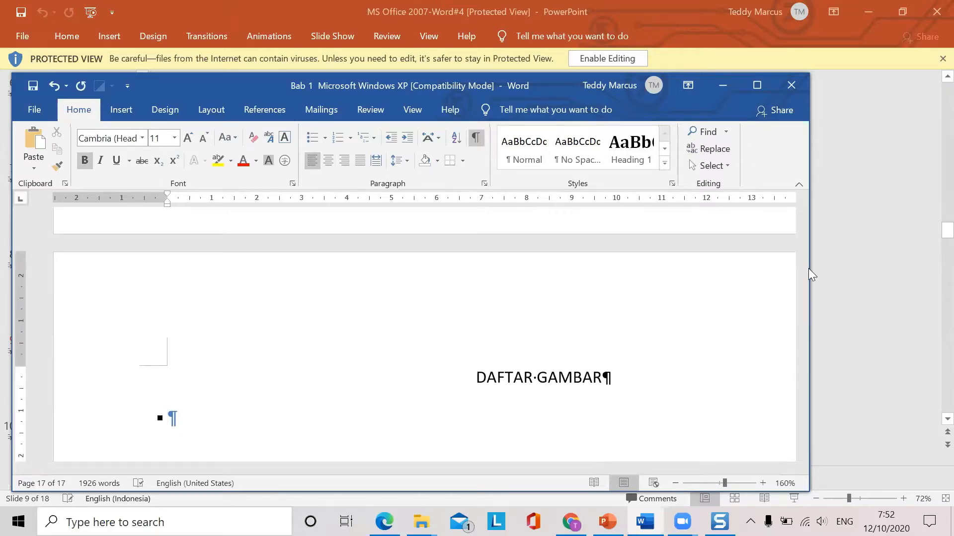
- Widen the Word window to fit the full page width and return to the DAFTAR GAMBAR page
scroll(809, 268, "up", 3)
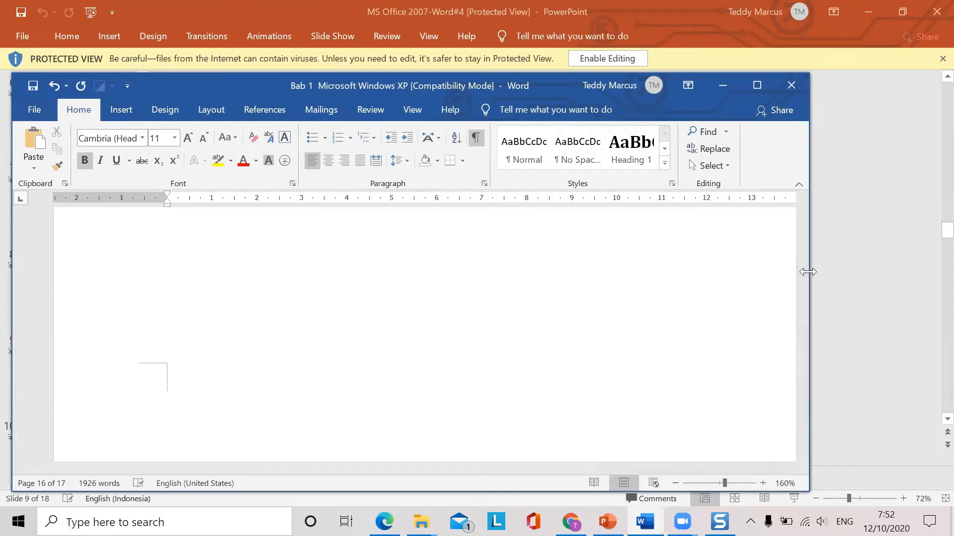
left_click_drag(808, 272, 929, 255)
left_click(929, 228)
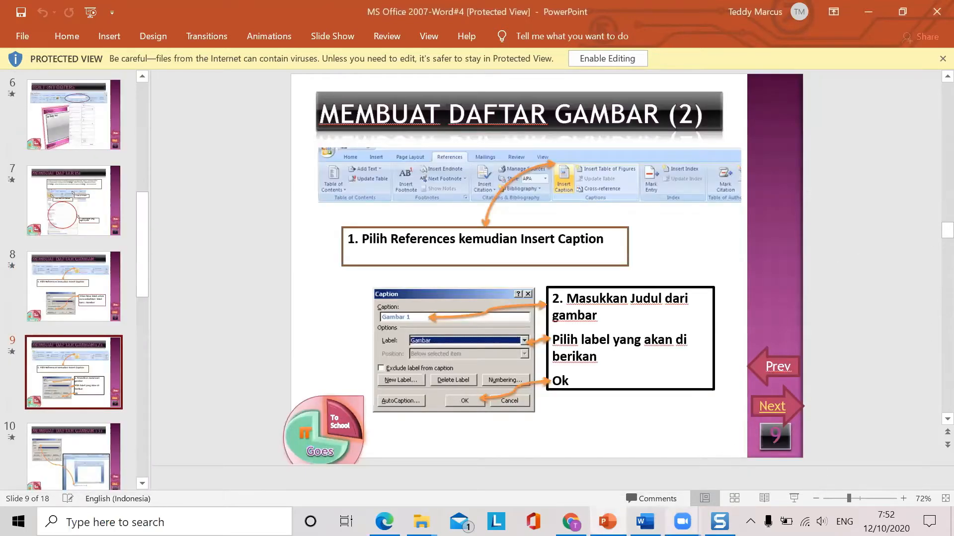
left_click(645, 521)
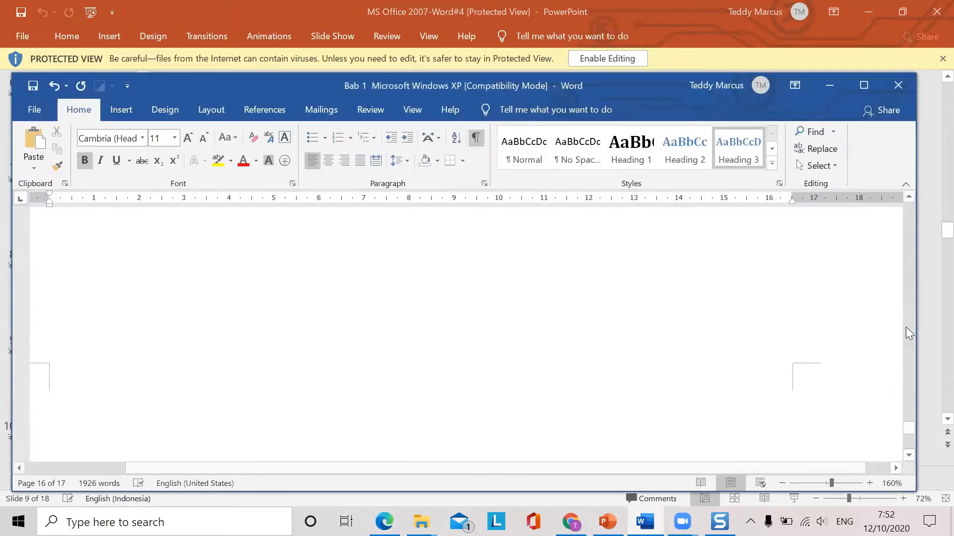
mouse_move(910, 428)
left_mouse_down()
mouse_move(911, 444)
mouse_move(917, 424)
mouse_move(917, 435)
left_mouse_up()
scroll(726, 354, "up", 6)
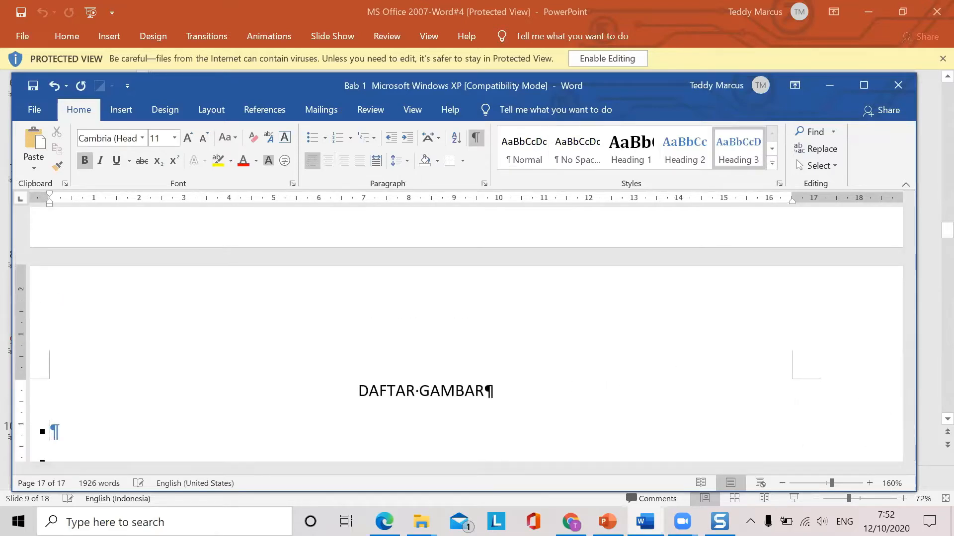
- Insert a table of figures below the DAFTAR GAMBAR title, using the Gambar caption label and the From template format
key("Return")
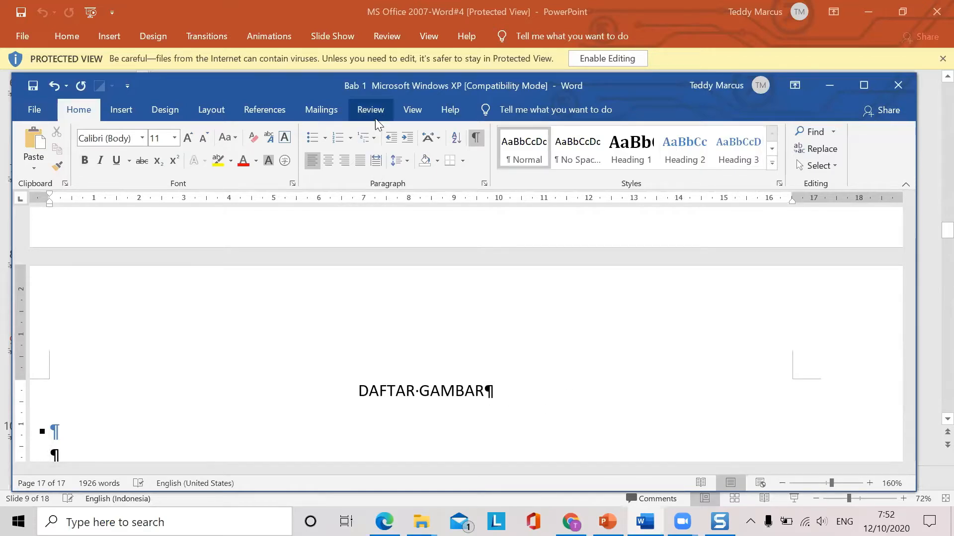
left_click(266, 111)
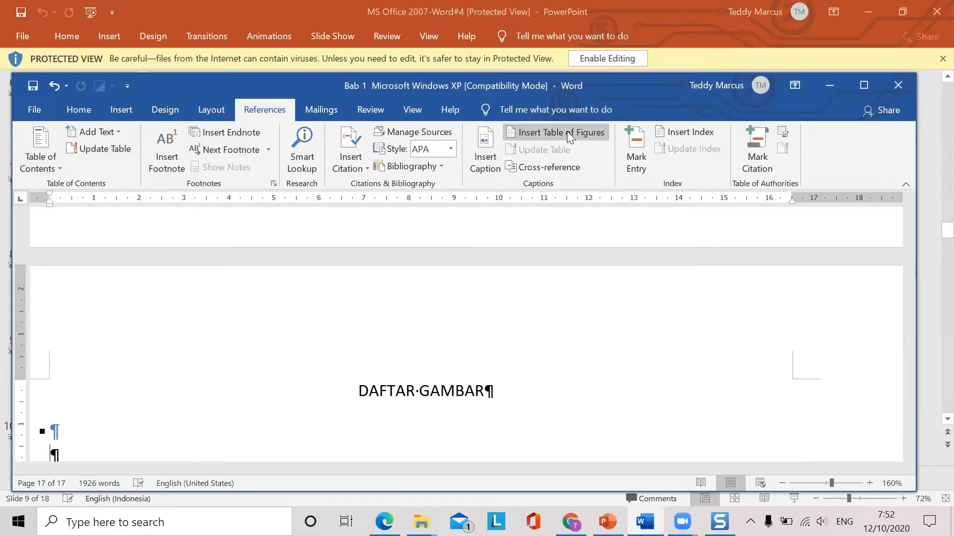
left_click(595, 136)
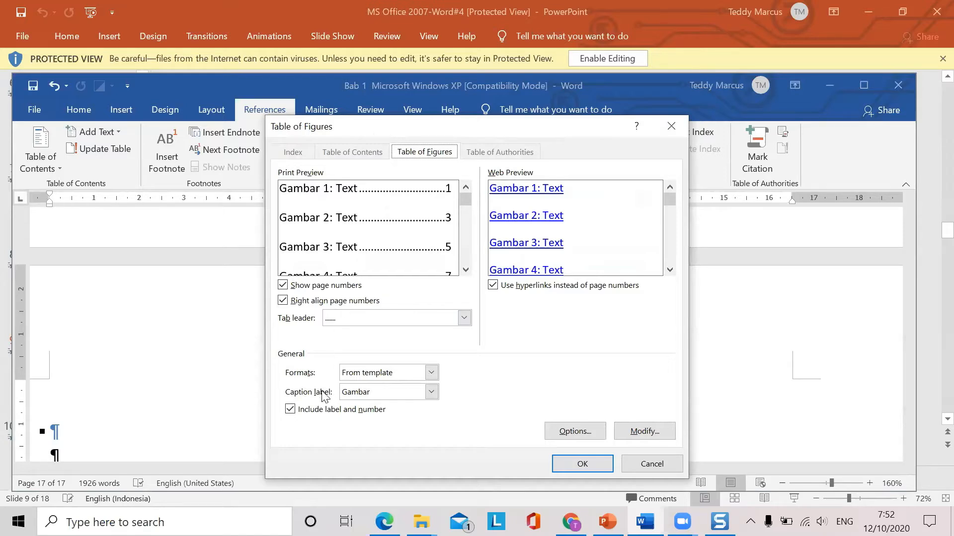
left_click(431, 393)
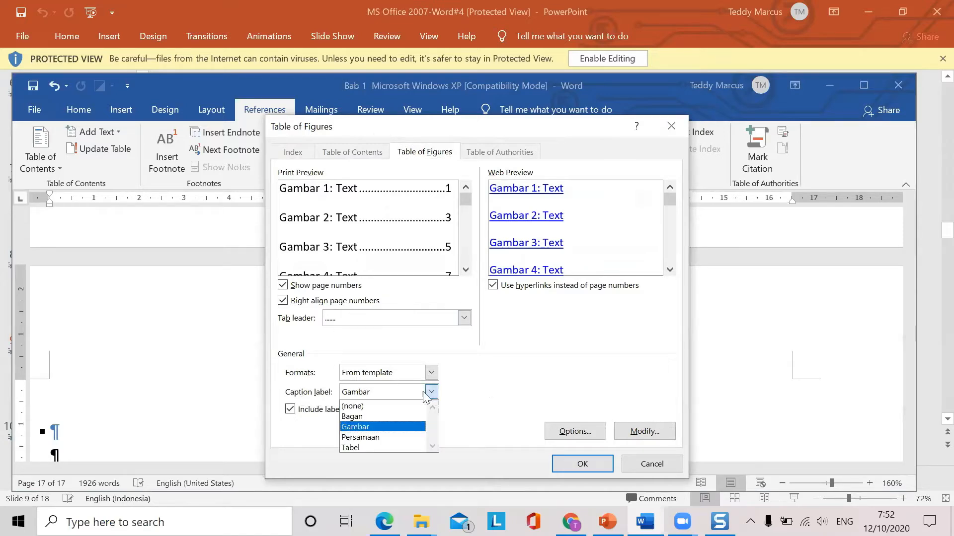
left_click(368, 425)
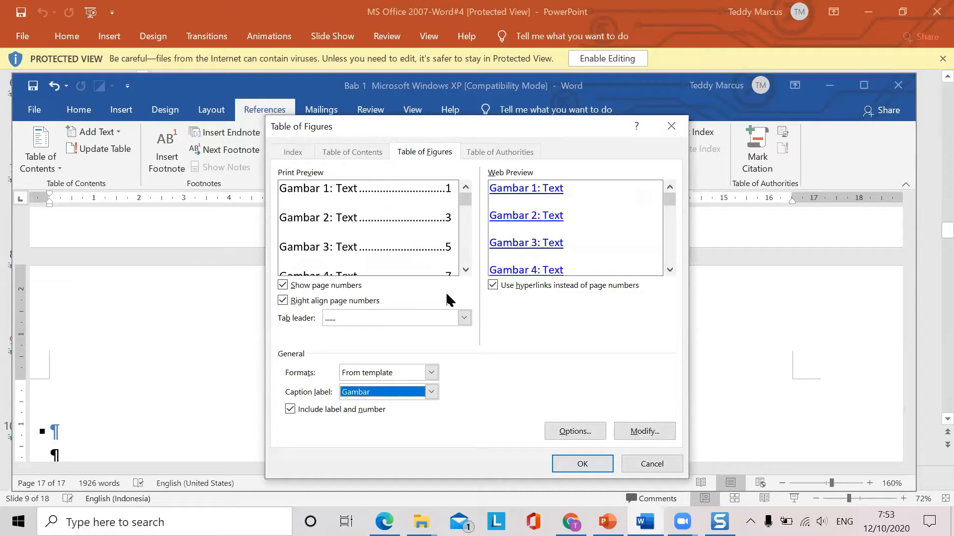
left_click(431, 374)
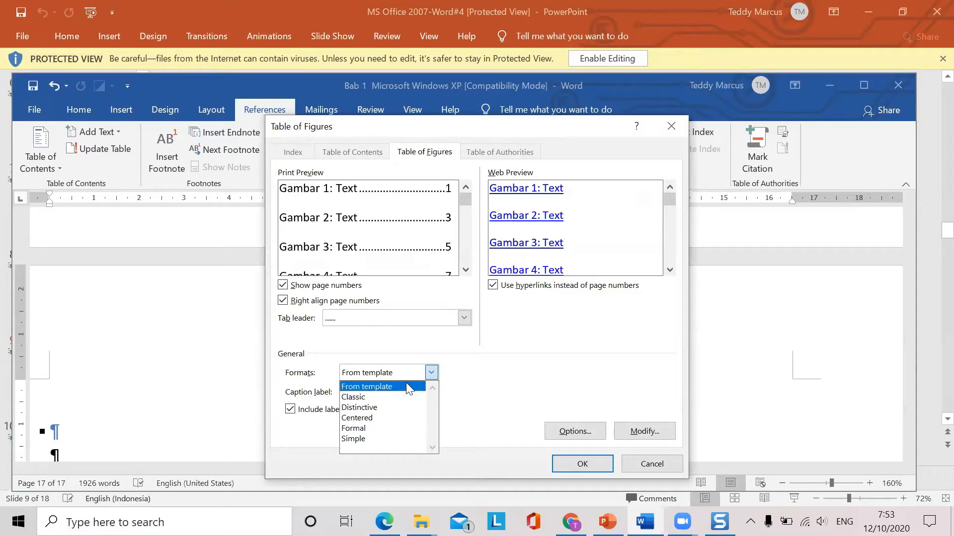
left_click(423, 340)
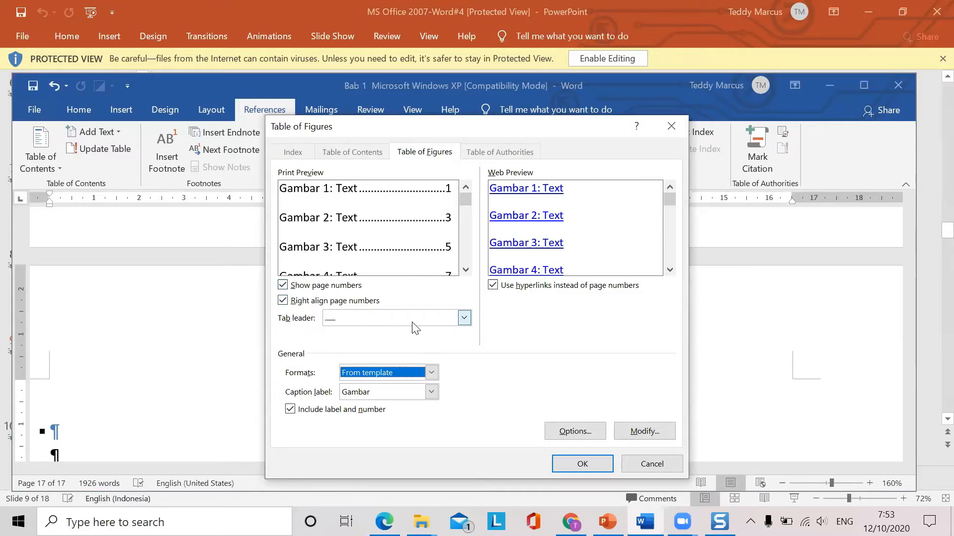
left_click(594, 465)
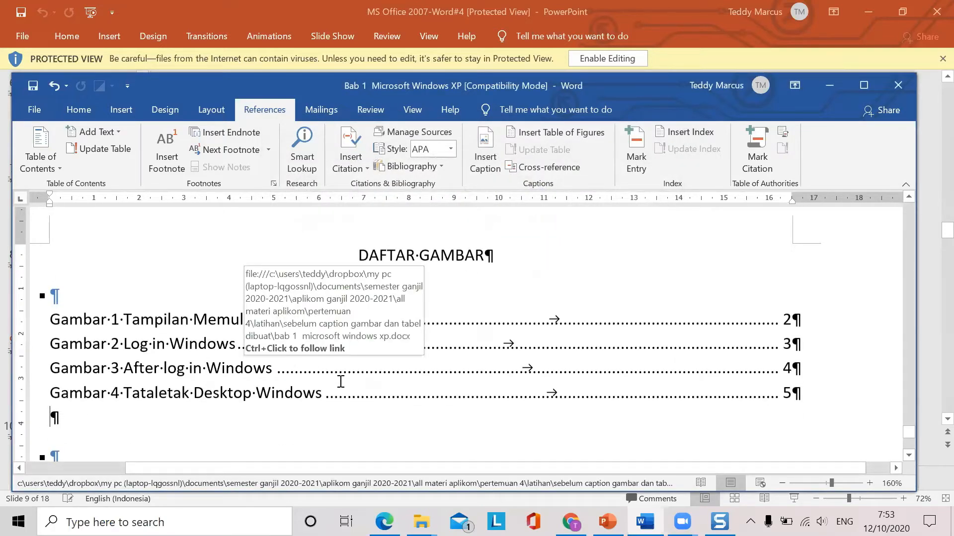
- Hide the formatting marks and follow the Gambar 4 entry in the list of figures to its caption
left_click(79, 110)
left_click(476, 139)
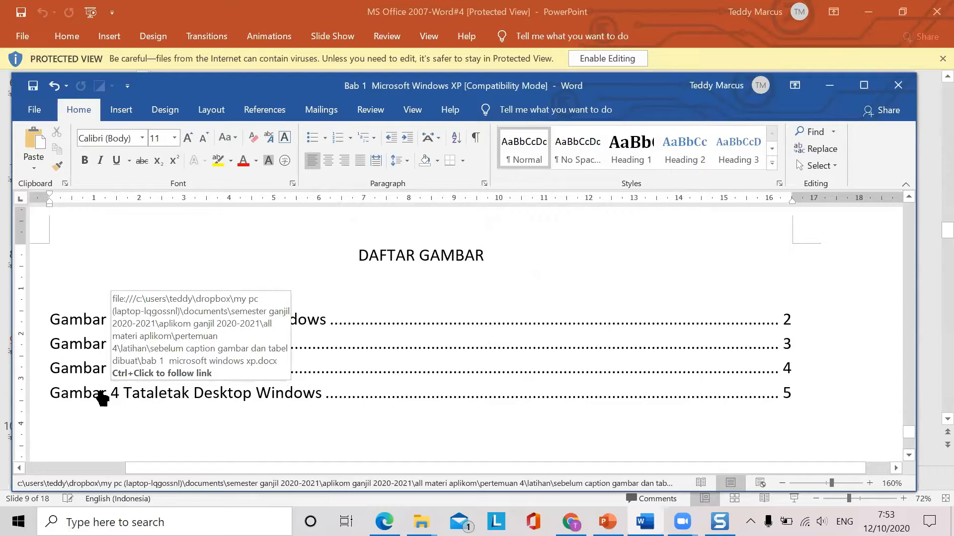
left_click(100, 397, "ctrl")
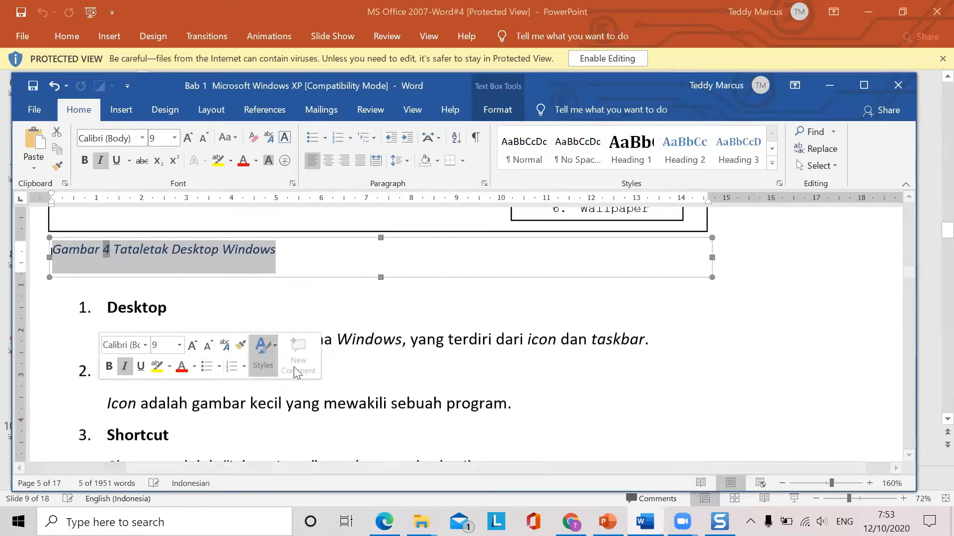
- Try captioning the Turn off computer picture on page 6 as "Gambar 5 Turn off computer" below it, then undo the caption
scroll(485, 368, "down", 15)
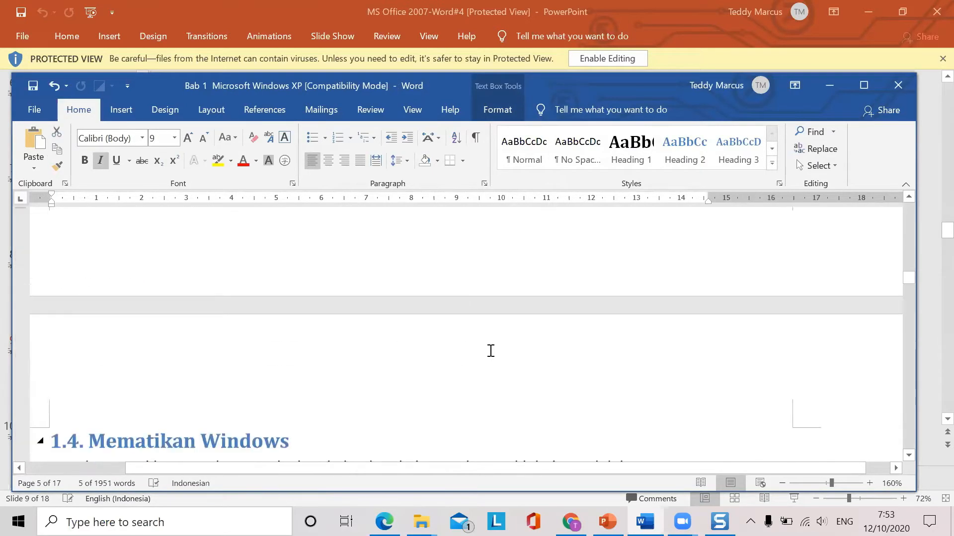
scroll(485, 347, "up", 1)
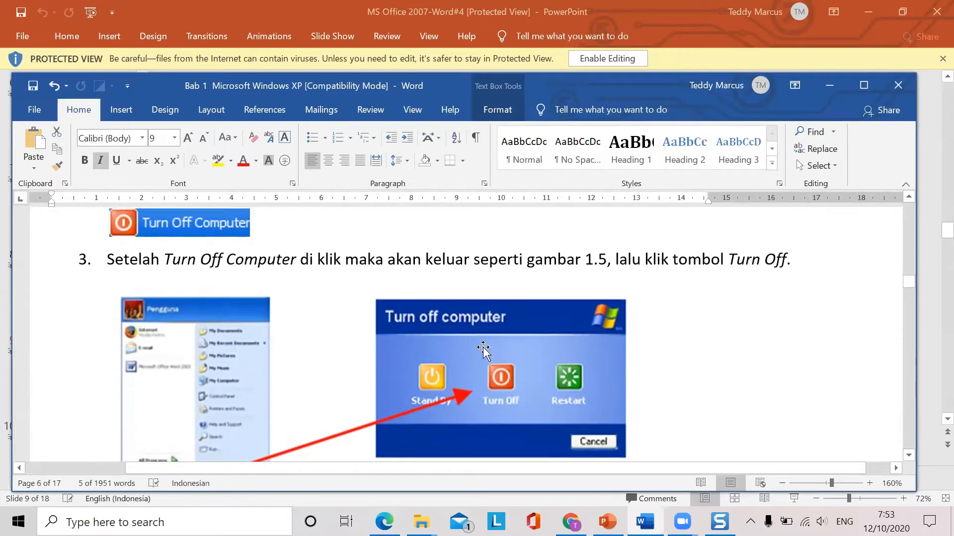
scroll(484, 347, "down", 1)
left_click(403, 336)
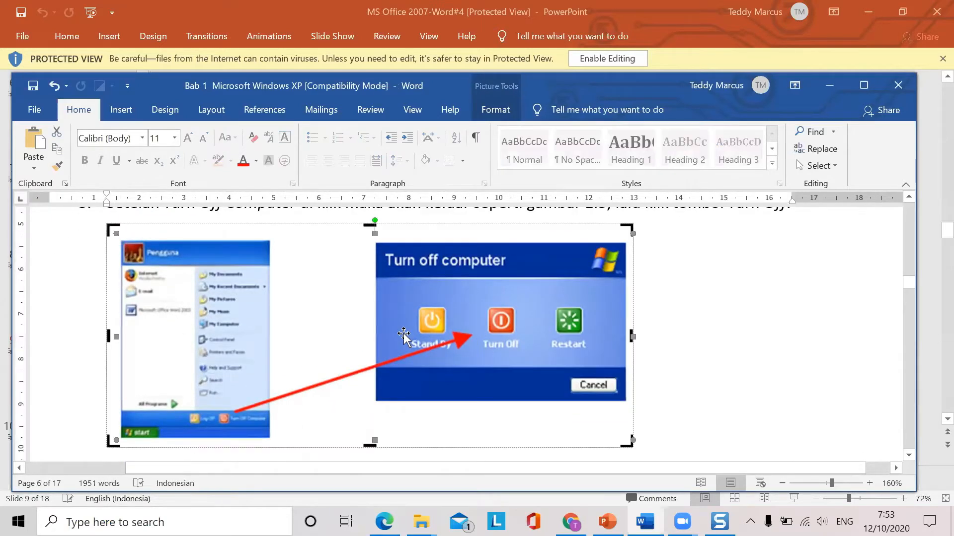
scroll(451, 348, "down", 1)
scroll(450, 348, "down", 1)
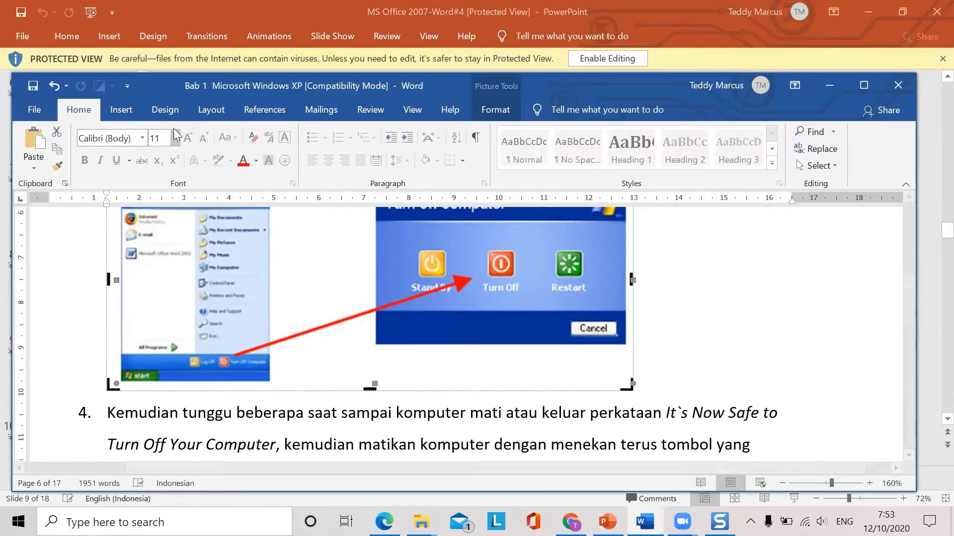
left_click(265, 110)
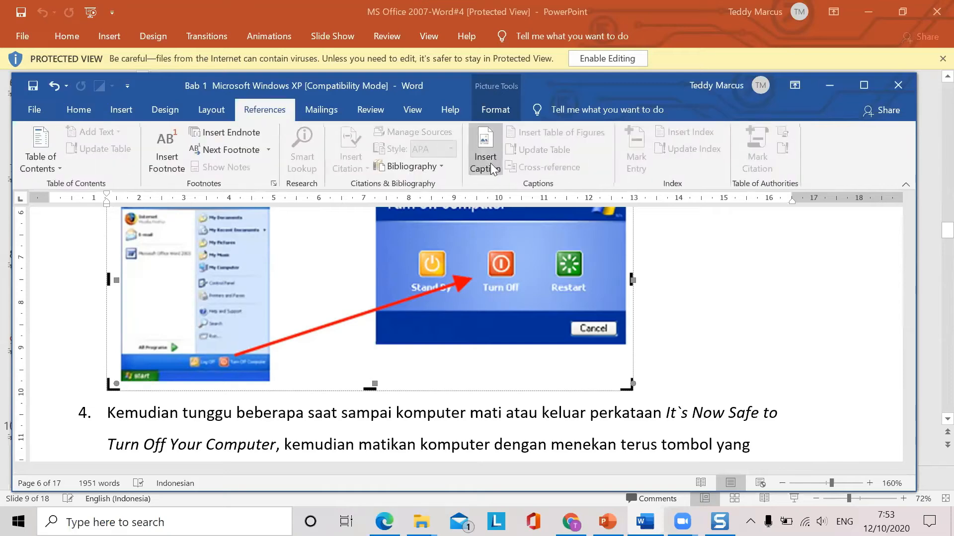
left_click(486, 149)
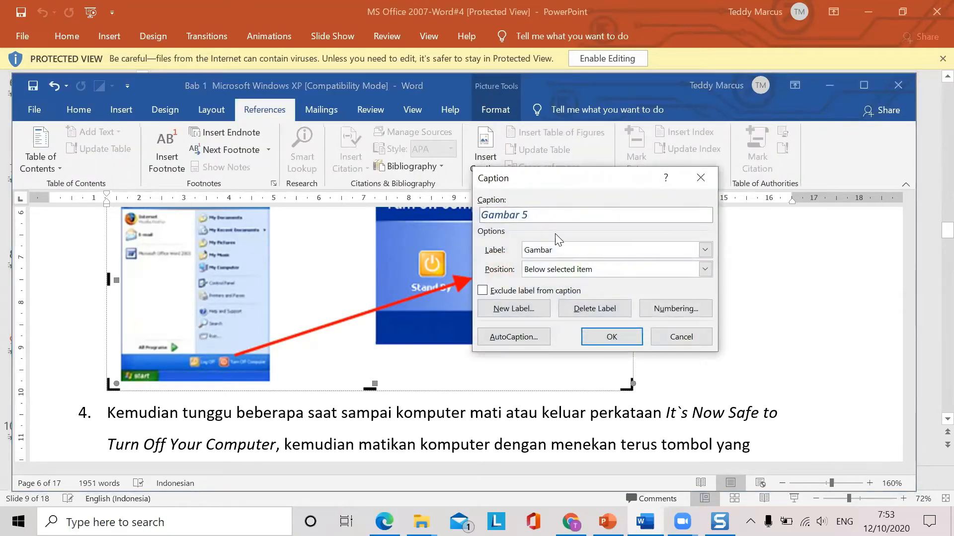
type("ssHUT")
key("BackSpace")
key("BackSpace")
key("BackSpace")
key("BackSpace")
key("Caps_Lock")
type("Tu")
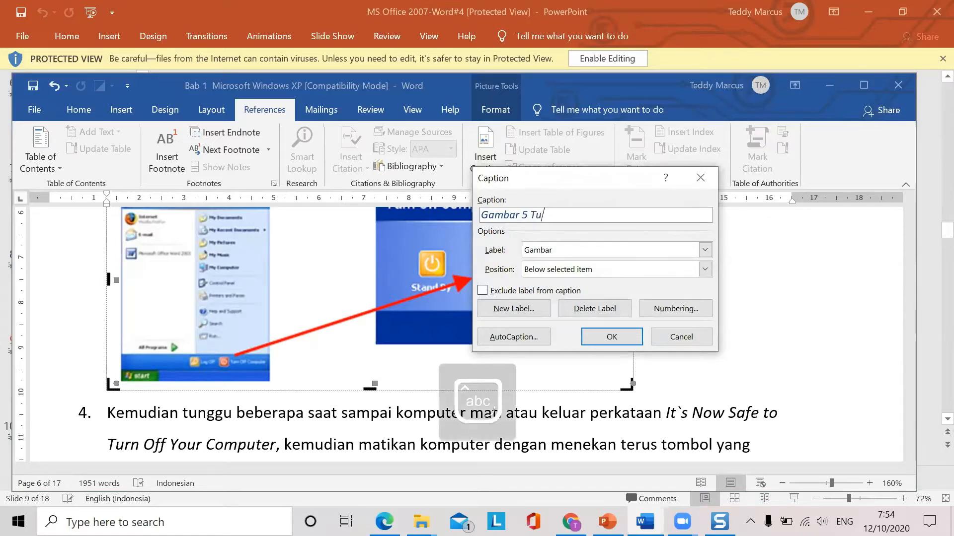
type("rn off computer")
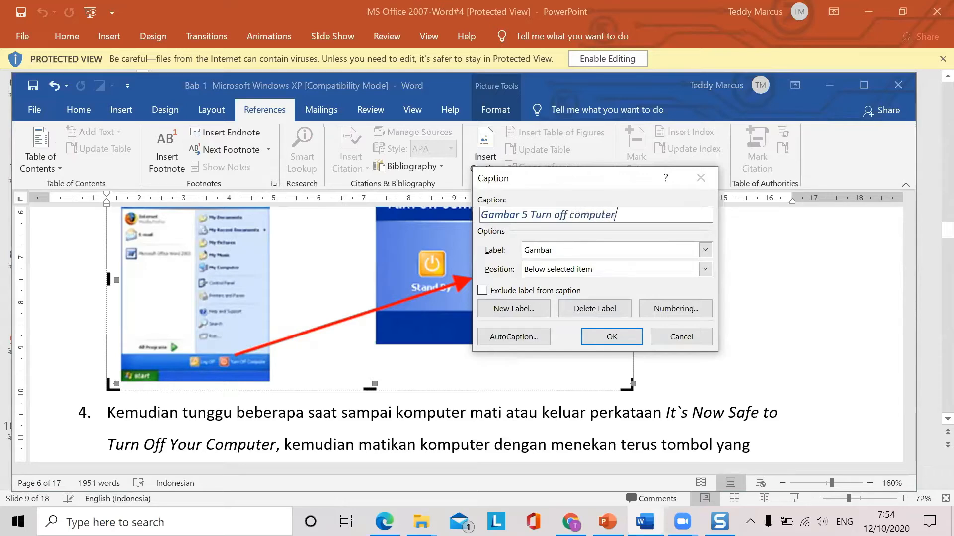
left_click(620, 332)
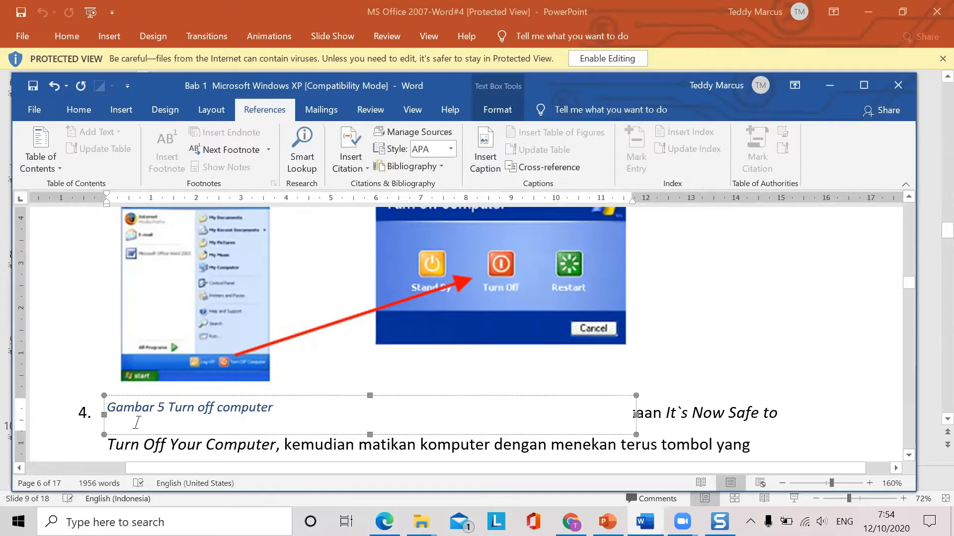
key("ctrl+z")
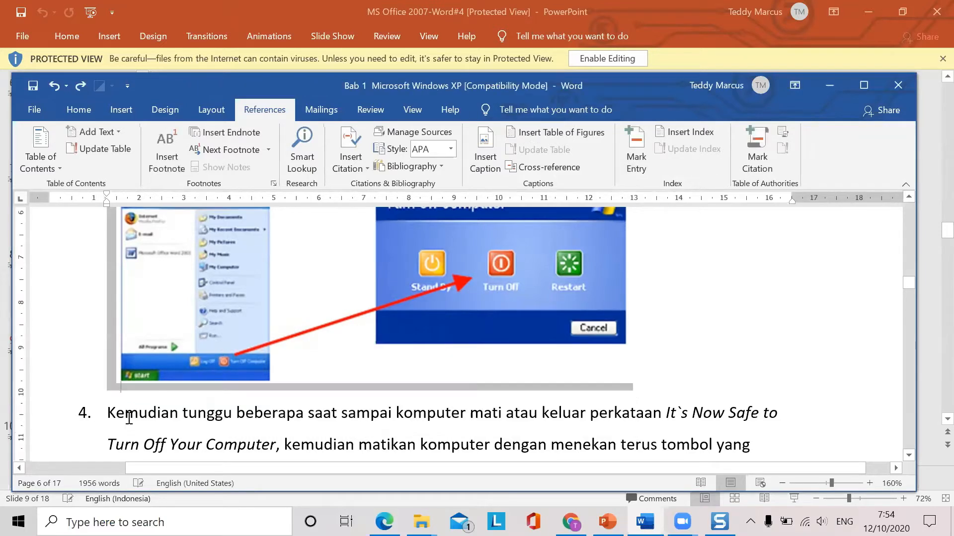
- Insert an empty line between the Turn off computer picture and item 4 on page 6
left_click(615, 368)
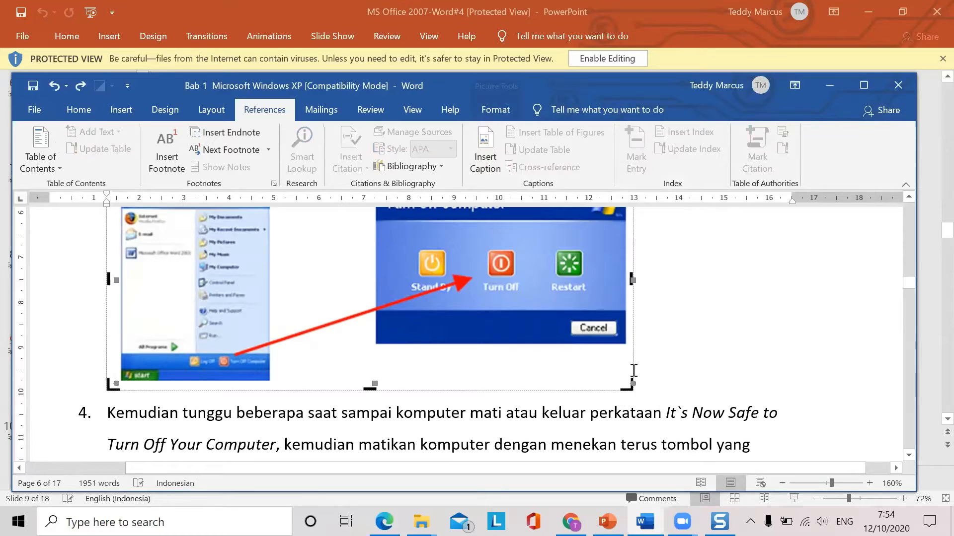
left_click(660, 387)
key("Return")
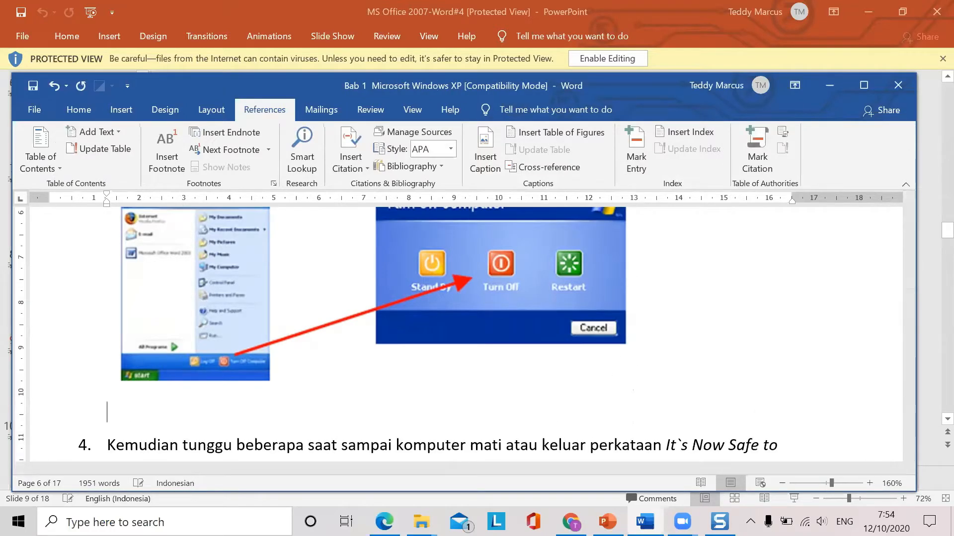
- Caption the Turn off computer picture as "Gambar 5 Turn off Computer", positioned below it
left_click(452, 291)
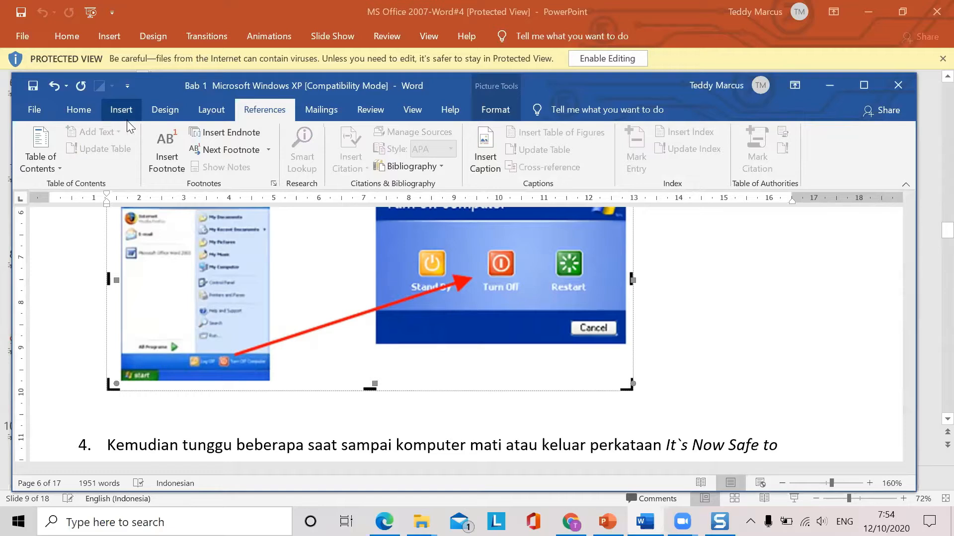
left_click(485, 143)
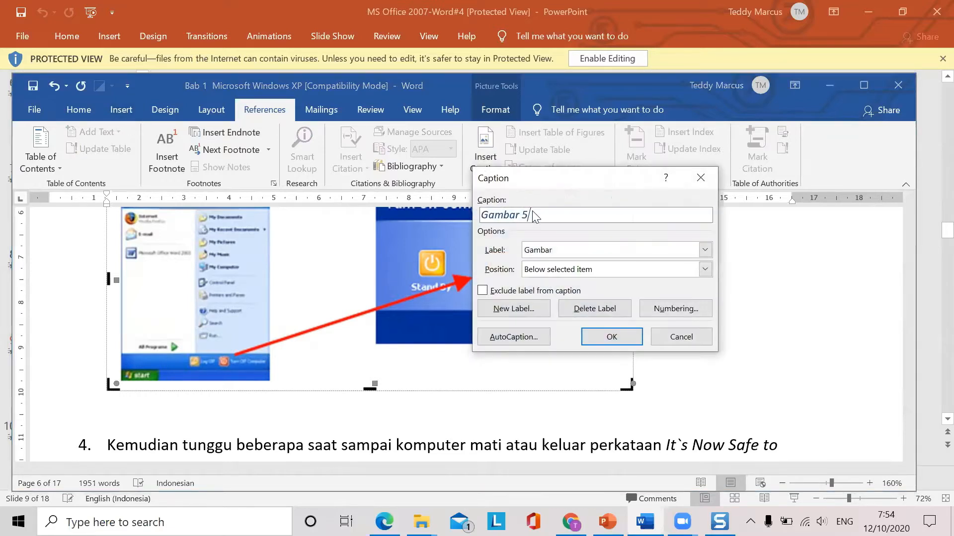
type("Tu")
key("BackSpace")
key("BackSpace")
type("f Computer")
left_click(611, 337)
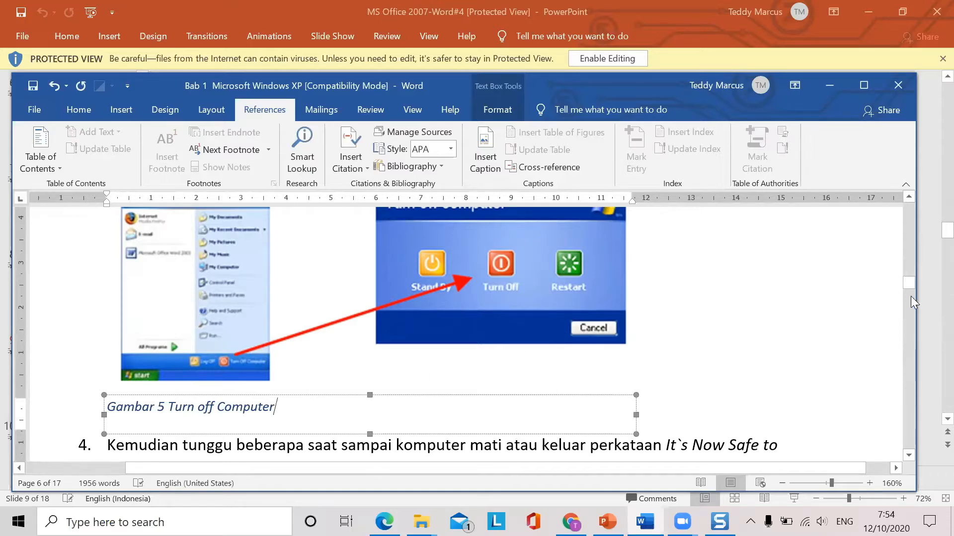
- Update the entire list of figures under DAFTAR GAMBAR on the last page, including its entries and page numbers
left_click_drag(908, 283, 908, 443)
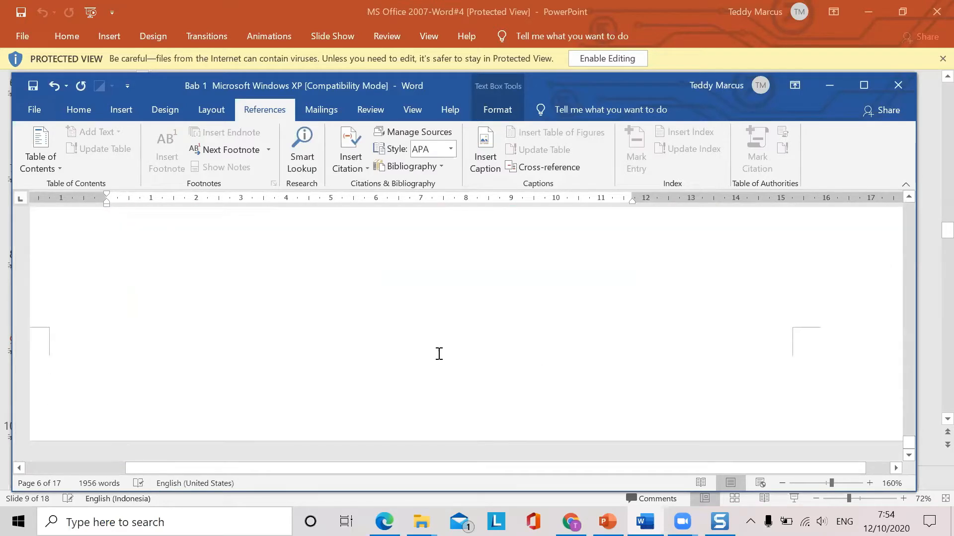
scroll(418, 350, "down", 5)
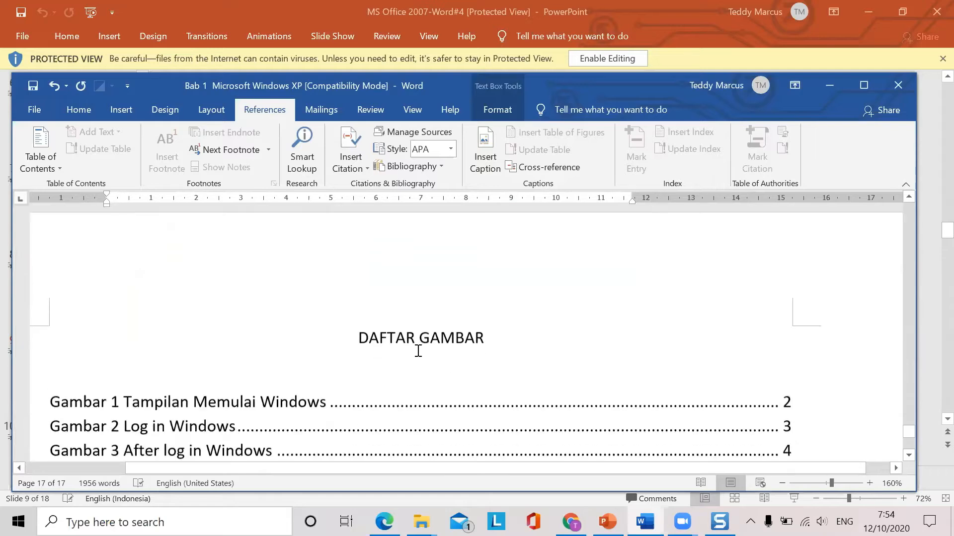
scroll(378, 347, "up", 1)
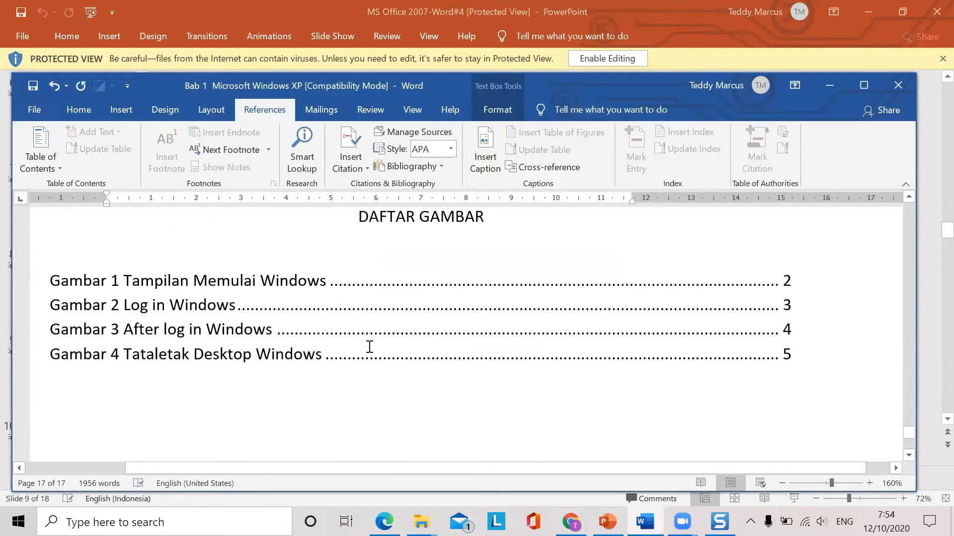
left_click(118, 302)
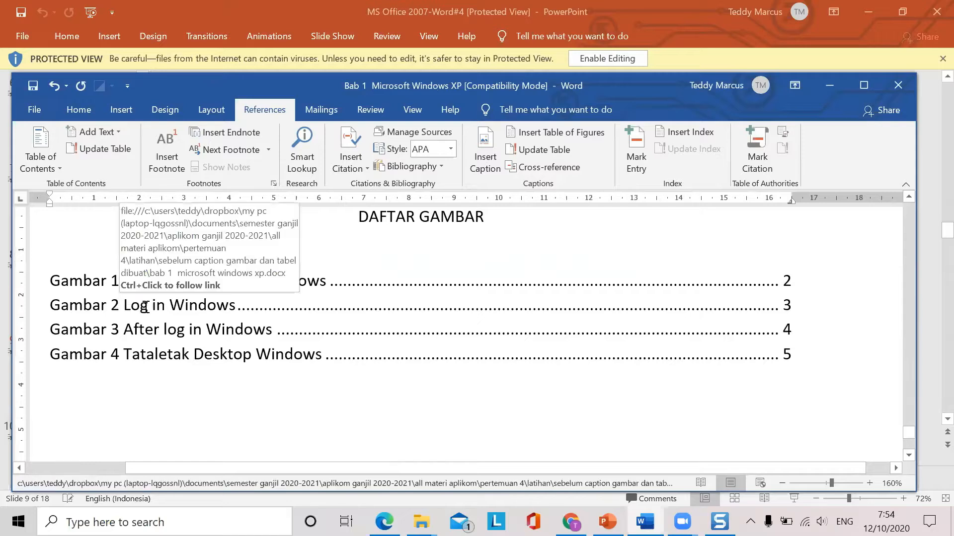
right_click(235, 291)
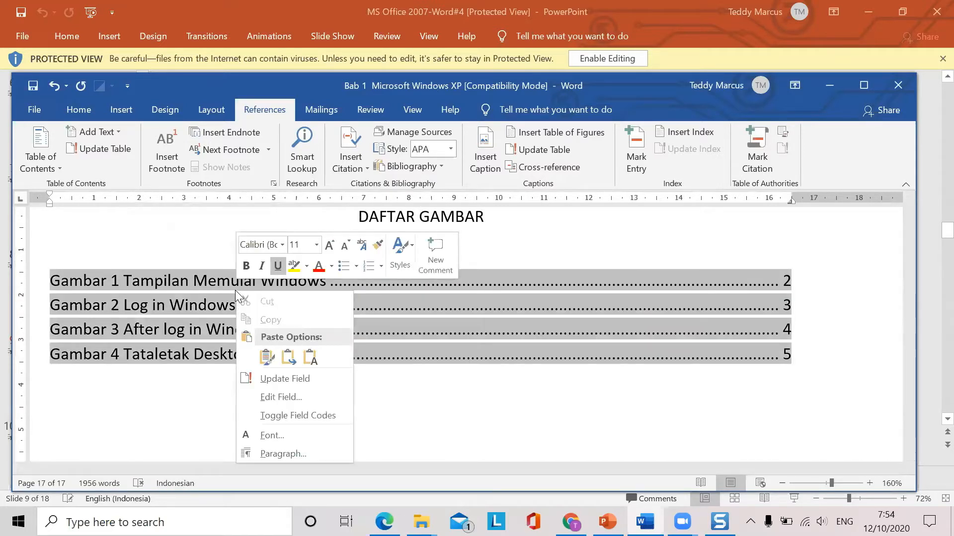
left_click(297, 378)
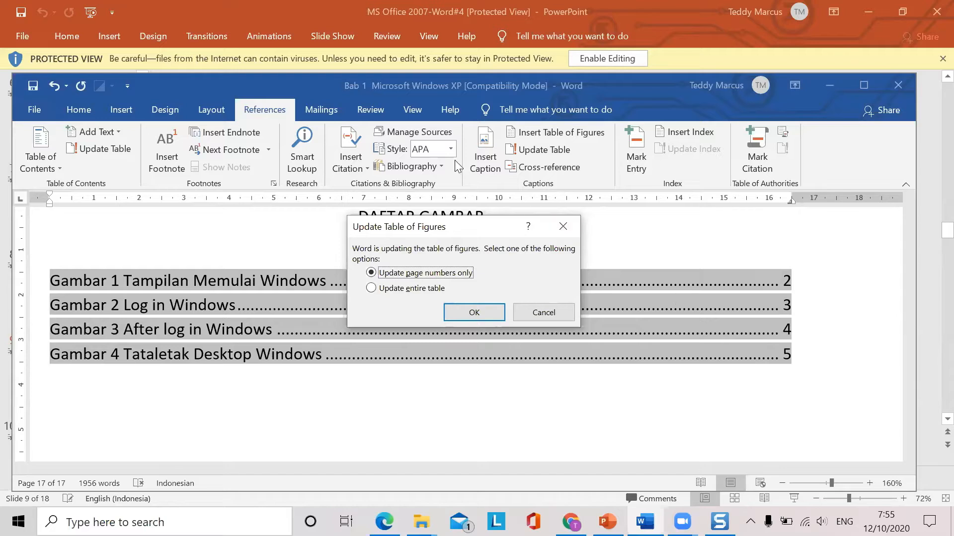
left_click(371, 288)
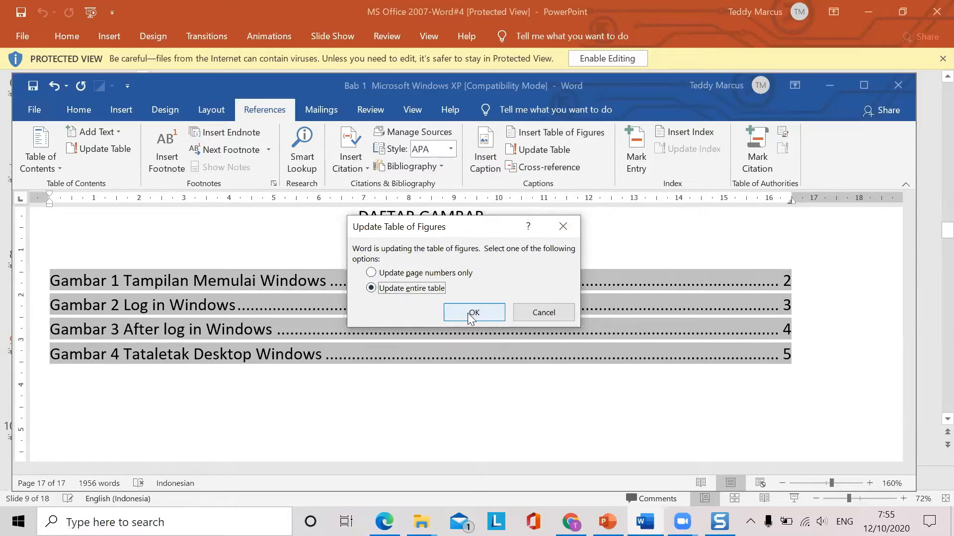
left_click(473, 312)
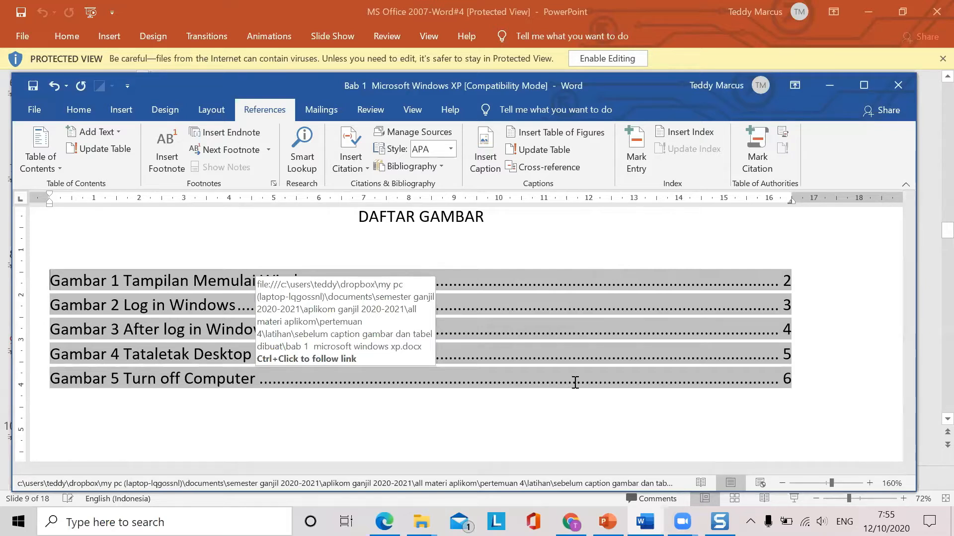
- Add the centred title "DAFTAR TABEL" below the list of figures on the last page
left_click(394, 422)
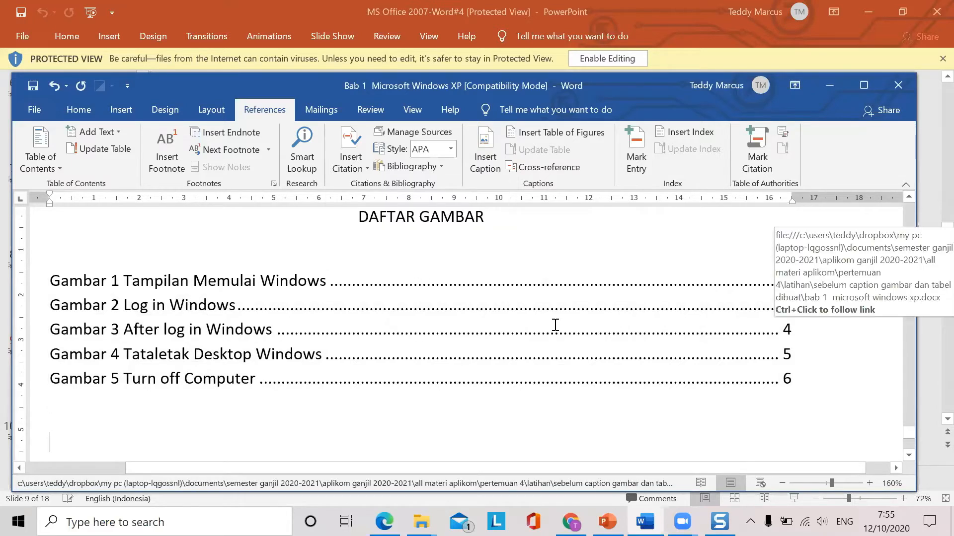
key("Caps_Lock")
type("DAF")
key("BackSpace")
key("BackSpace")
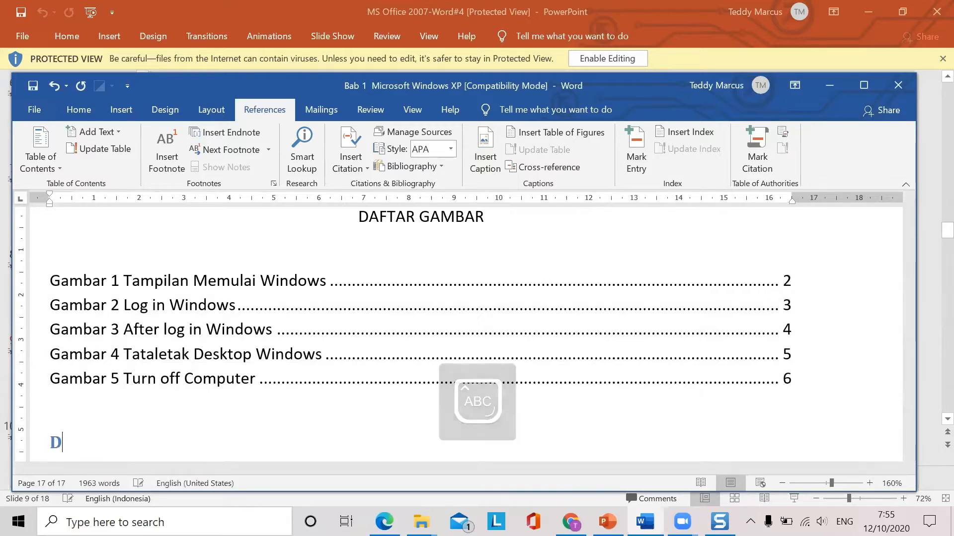
key("BackSpace")
type("DAF")
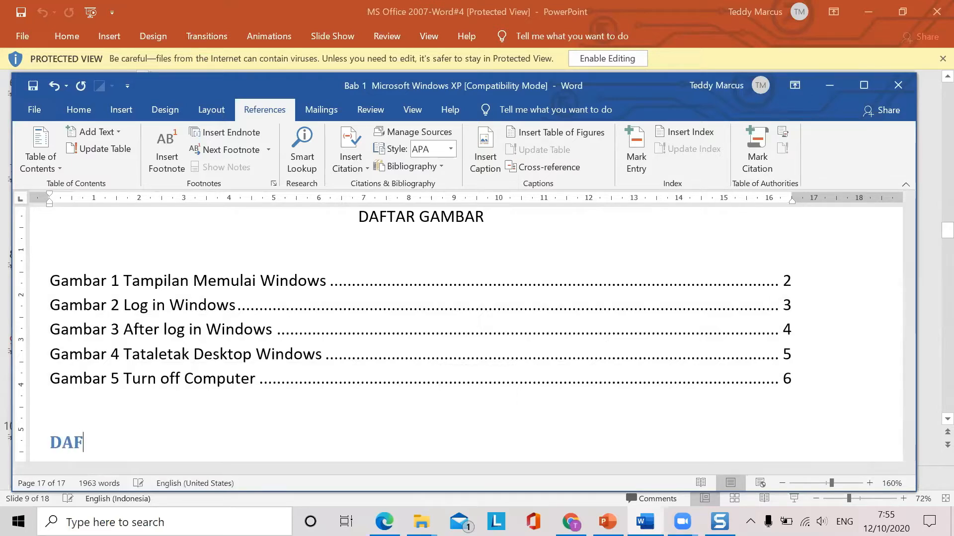
type("TAR TABEL")
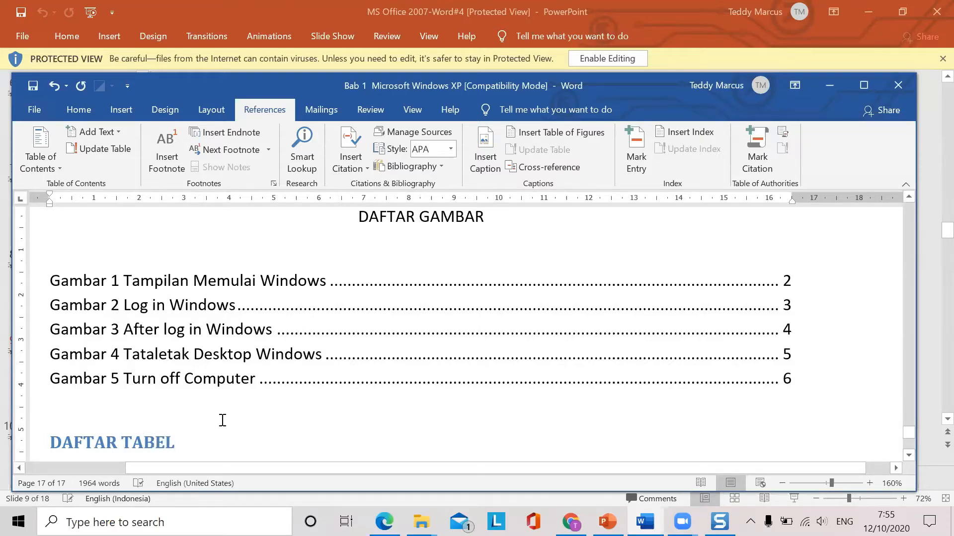
left_click(82, 101)
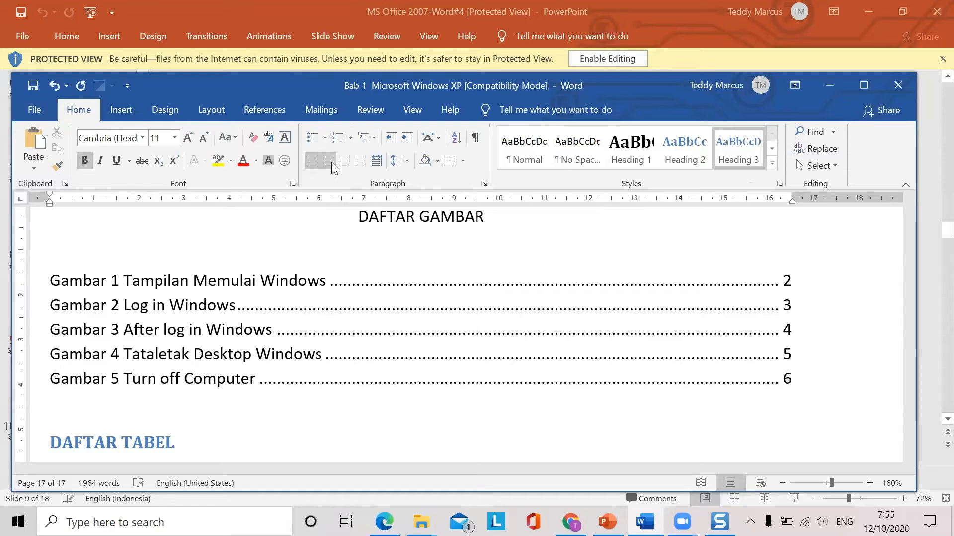
left_click(332, 162)
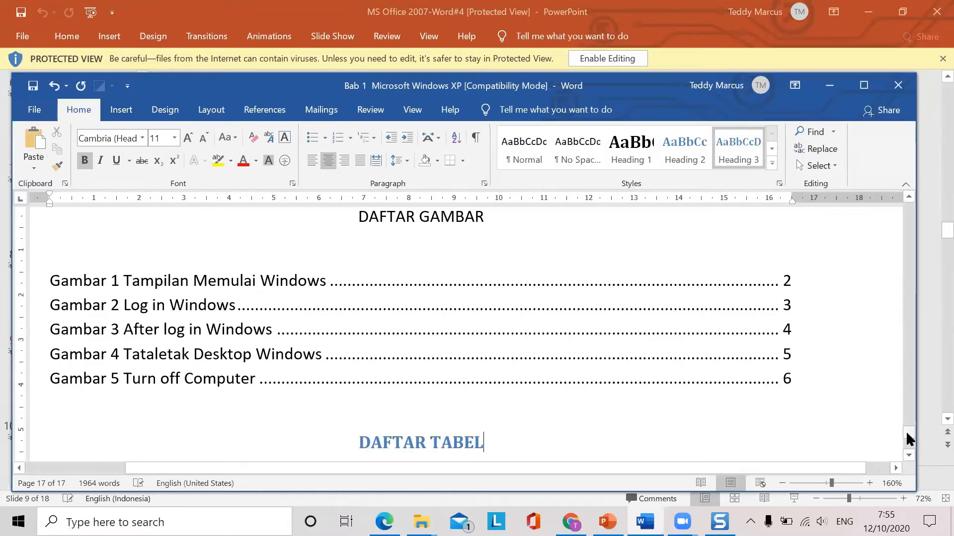
- Start a caption for the whole Icon and Kegunaan table on page 7, using the Tabel label
left_click_drag(905, 431, 918, 203)
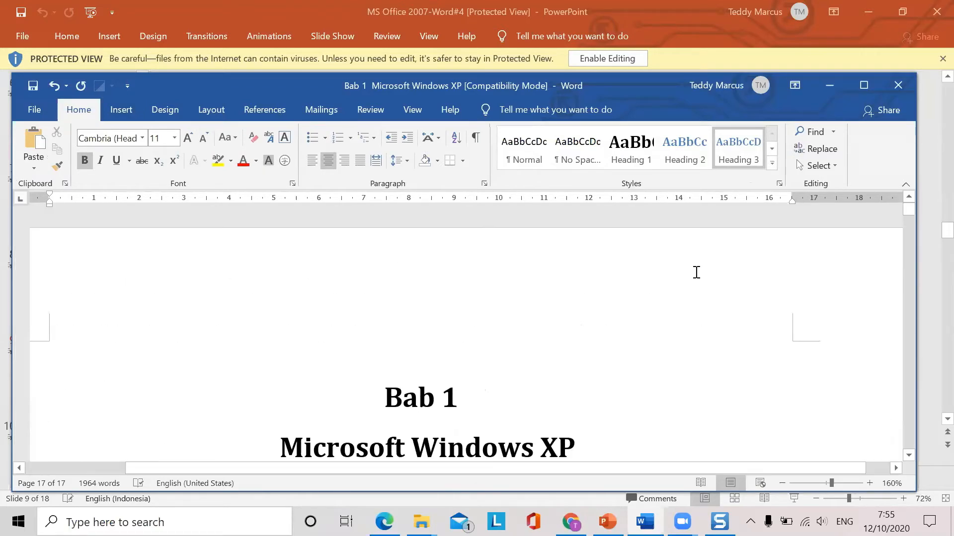
scroll(675, 271, "down", 20)
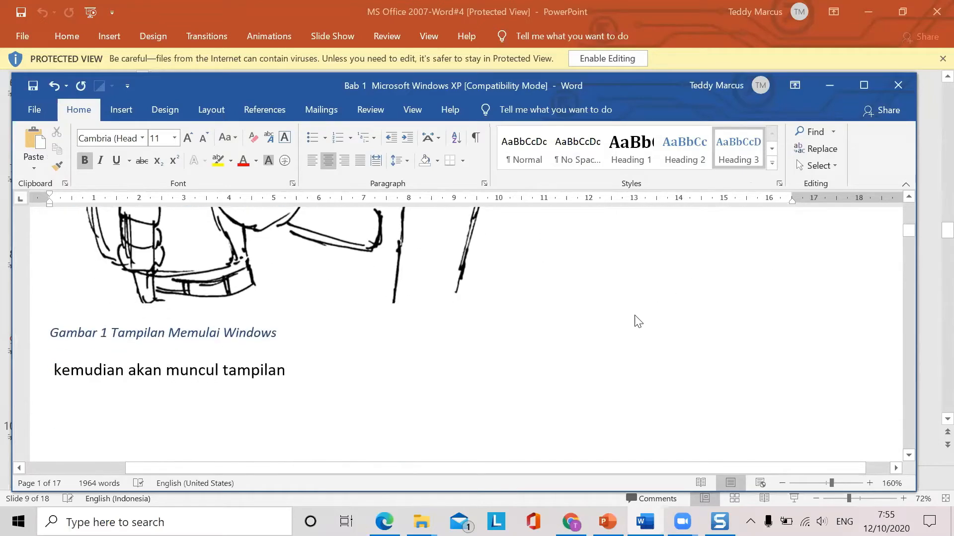
scroll(636, 316, "down", 5)
scroll(635, 316, "down", 8, "ctrl")
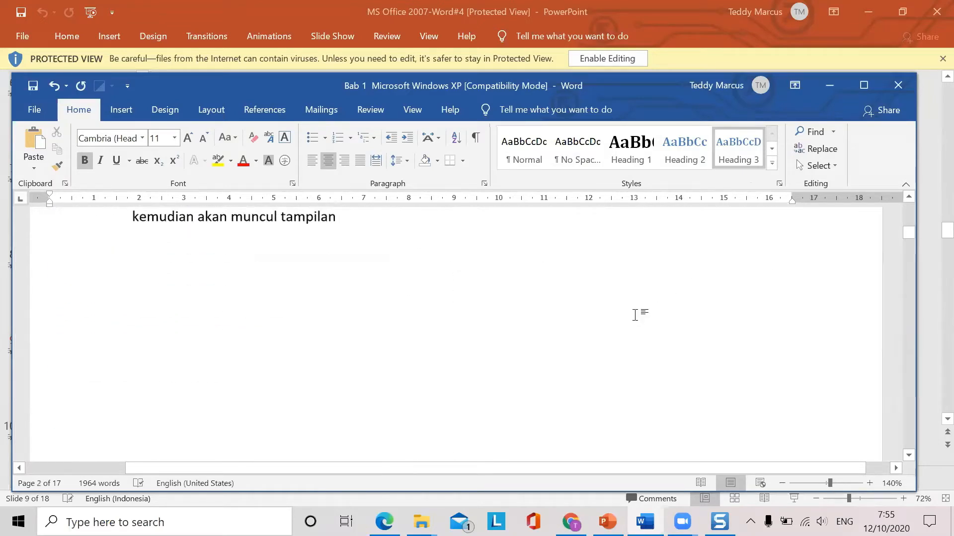
scroll(635, 316, "down", 3, "ctrl")
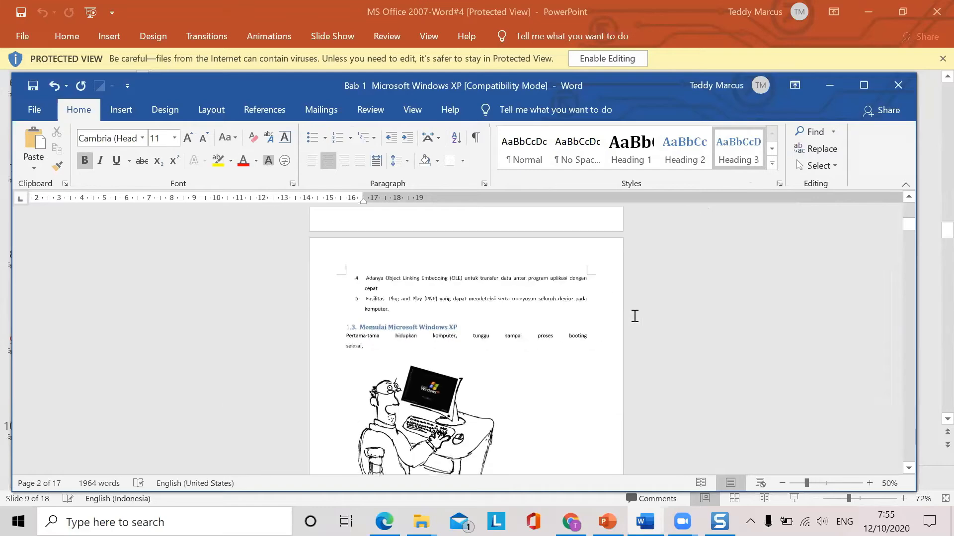
scroll(624, 322, "down", 3)
scroll(619, 327, "down", 10)
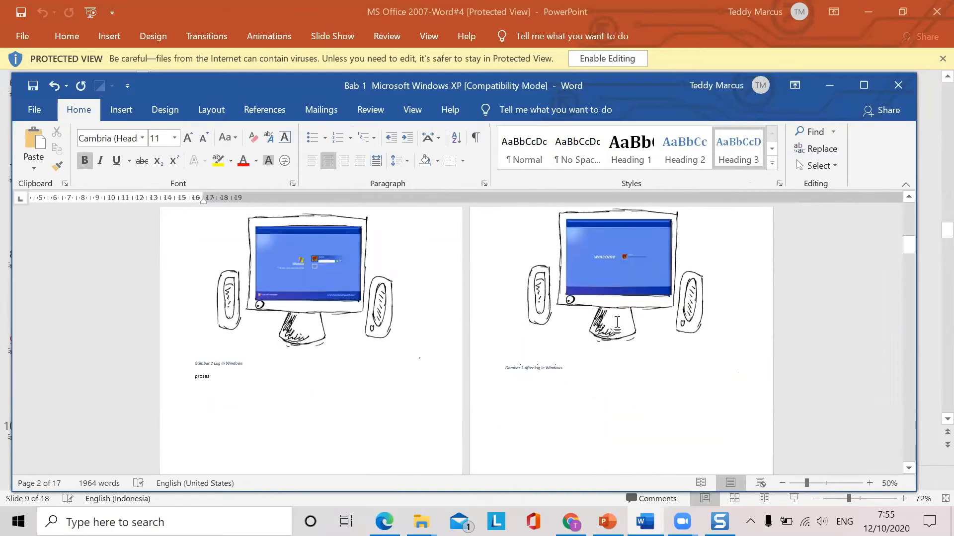
scroll(612, 321, "down", 10)
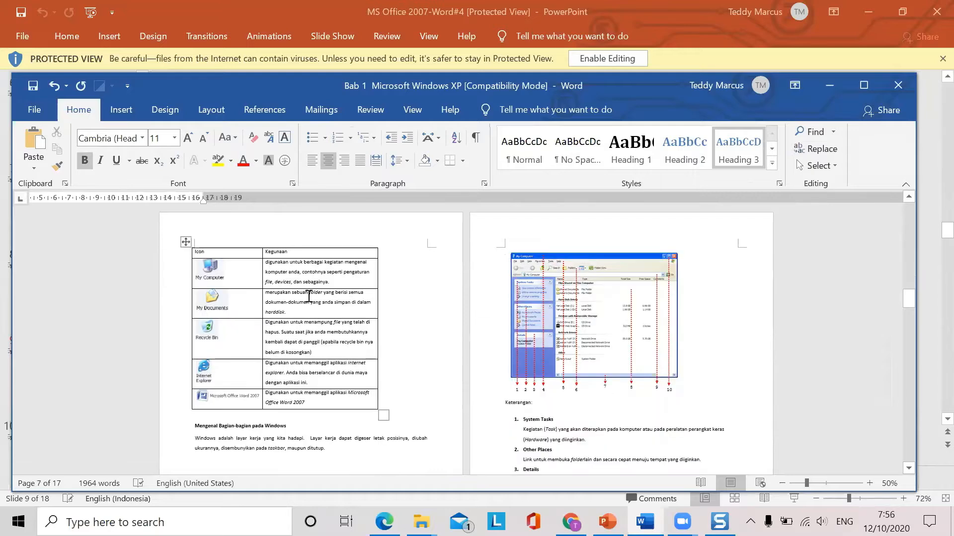
left_click(309, 296)
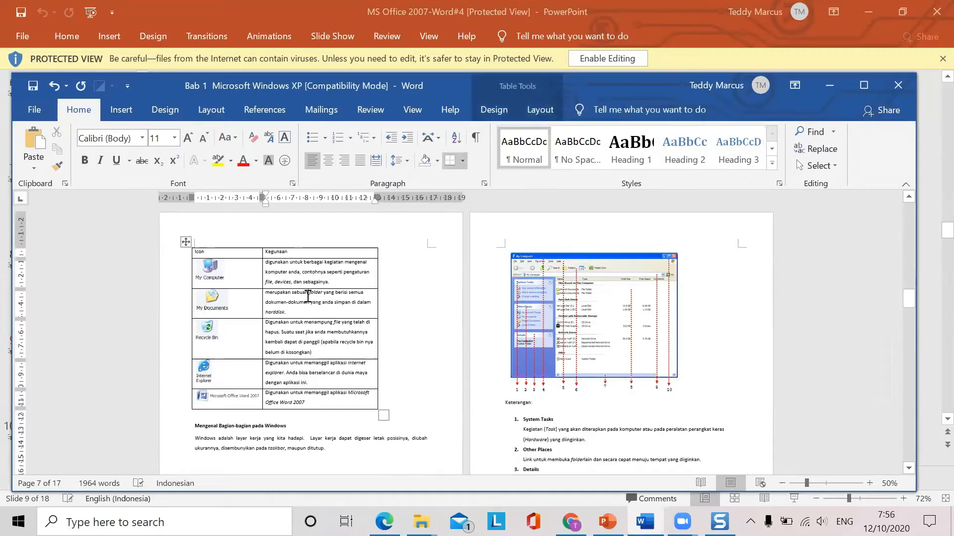
scroll(308, 297, "up", 7)
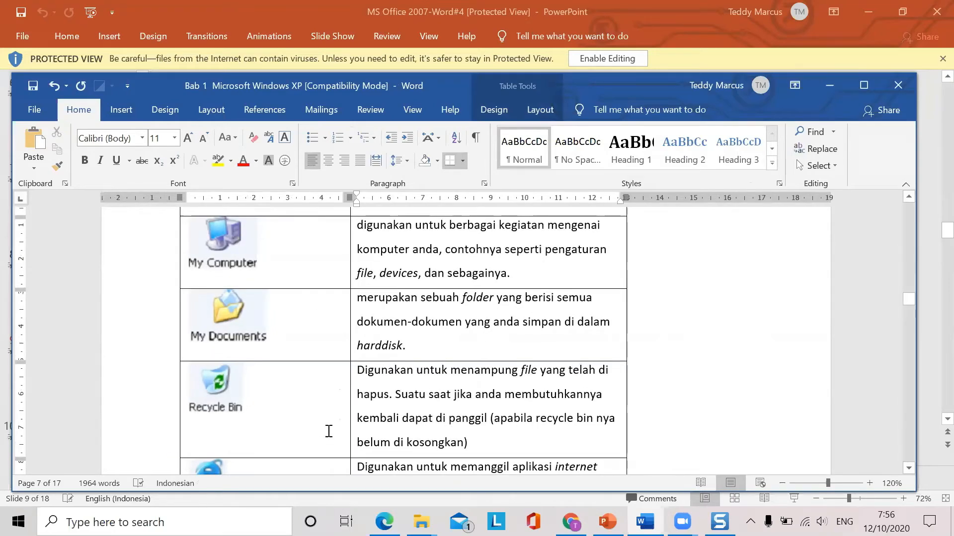
scroll(329, 395, "up", 2)
scroll(328, 394, "up", 1)
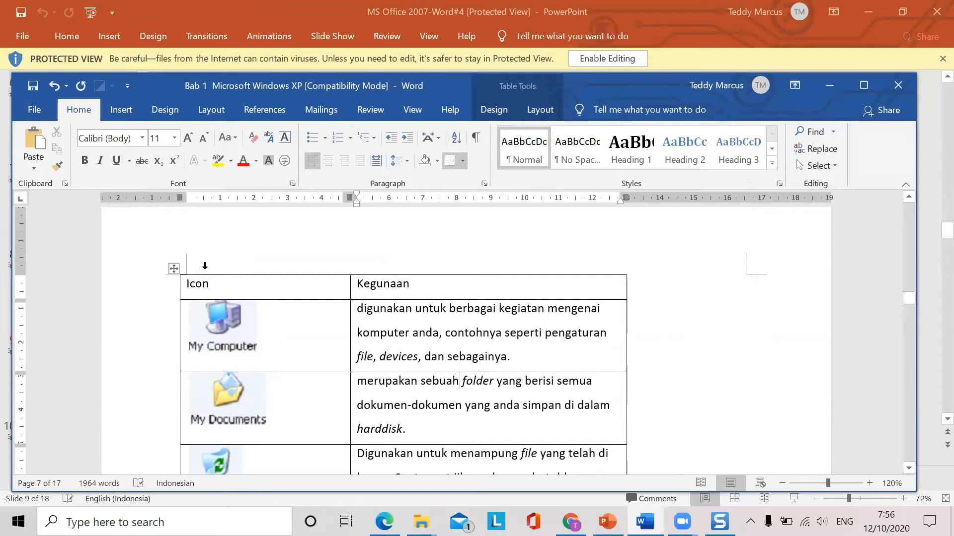
left_click(231, 313)
left_click(425, 287)
left_click(173, 271)
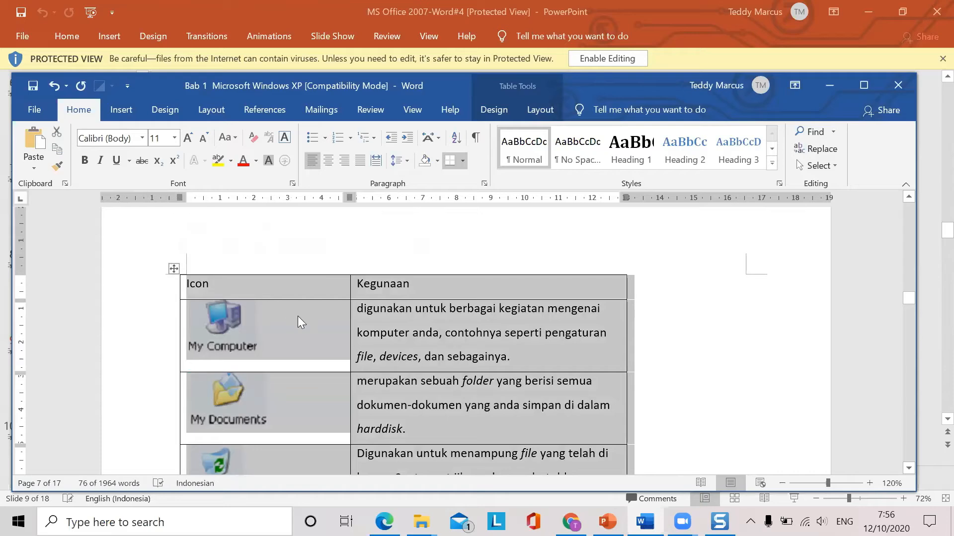
left_click(274, 110)
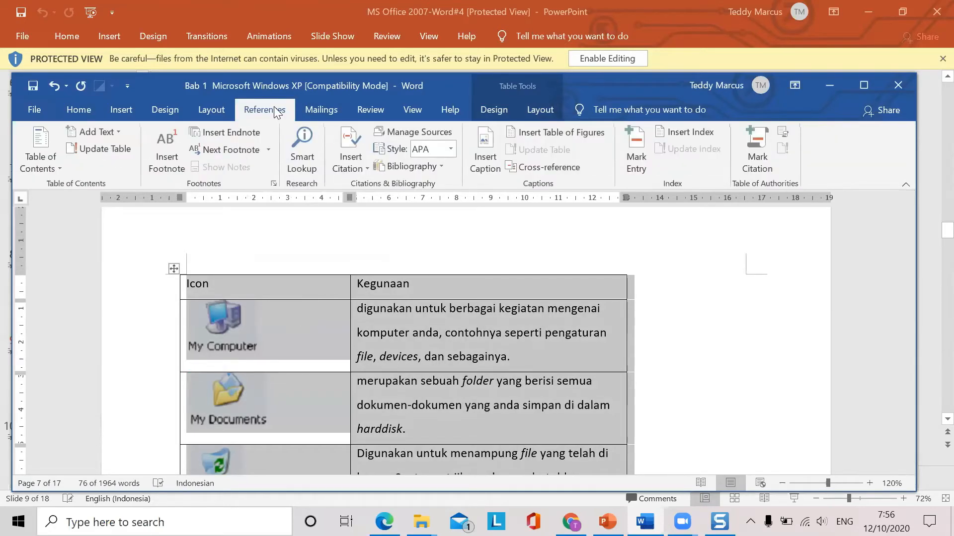
left_click(482, 173)
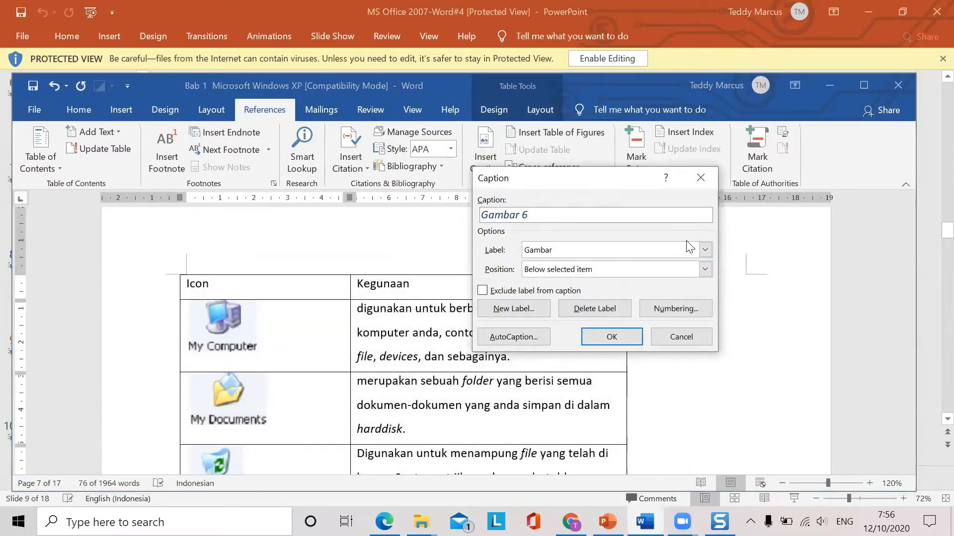
left_click(705, 250)
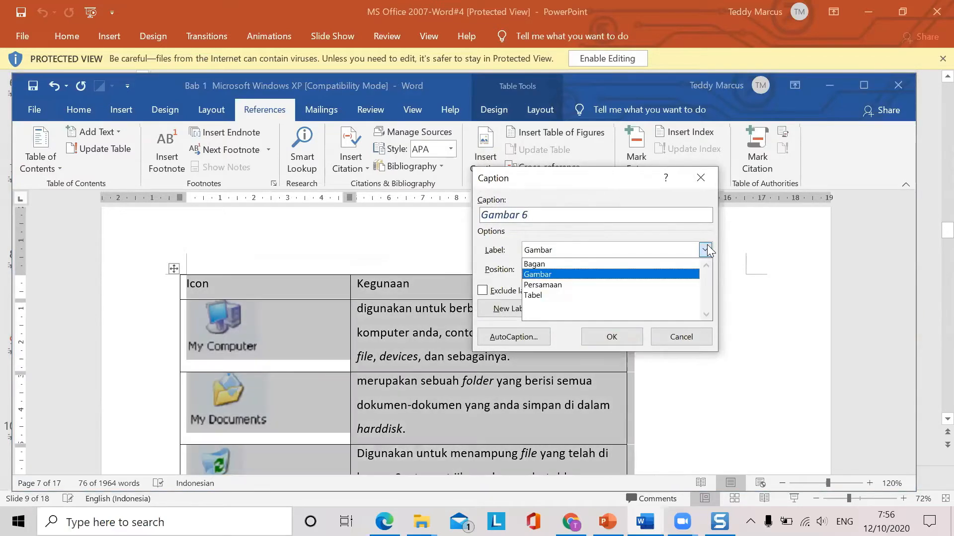
left_click(543, 296)
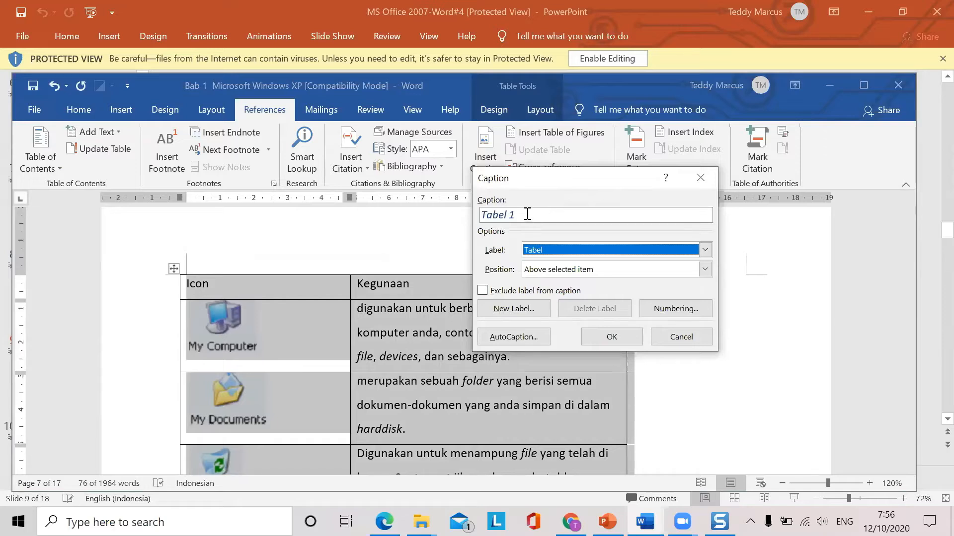
- Set the table caption's numbering format to I, II, III
left_click(684, 307)
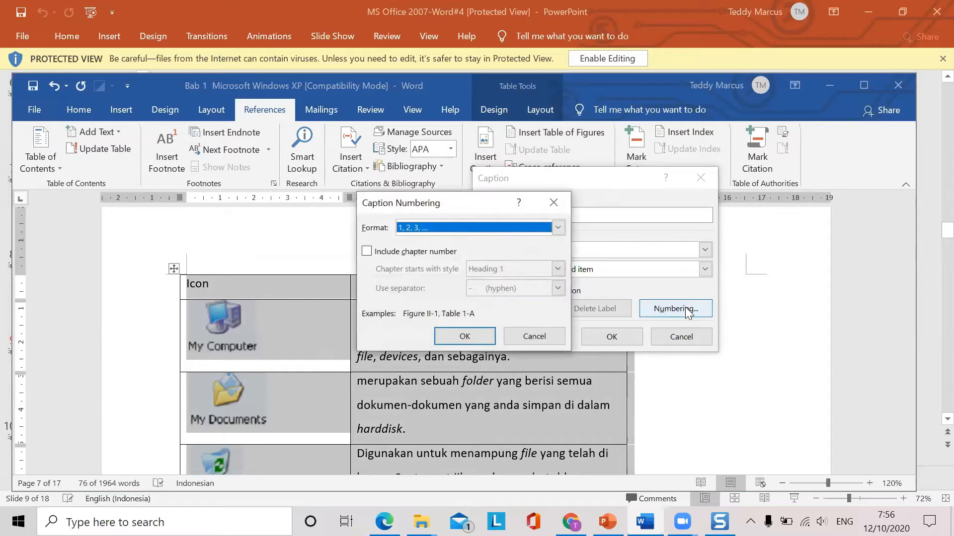
left_click(558, 227)
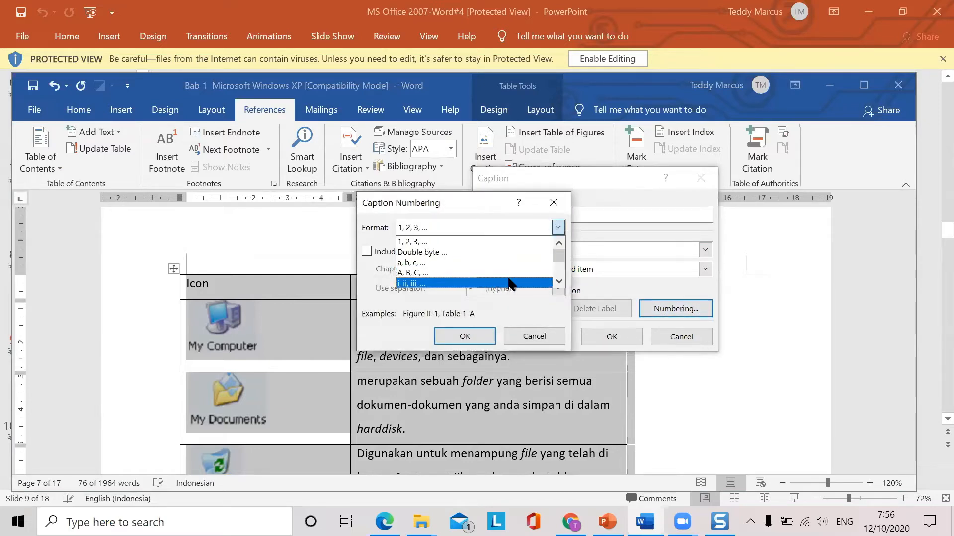
left_click(559, 281)
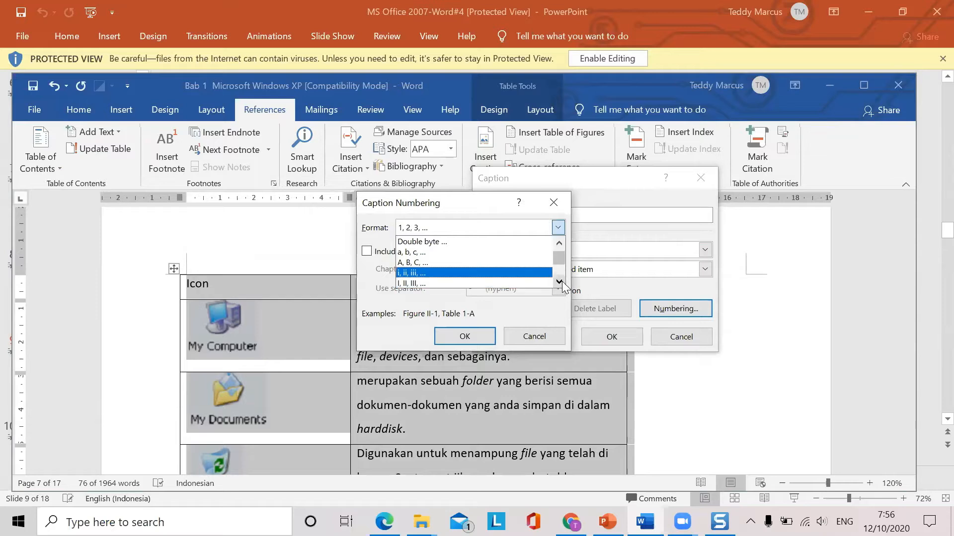
left_click(558, 282)
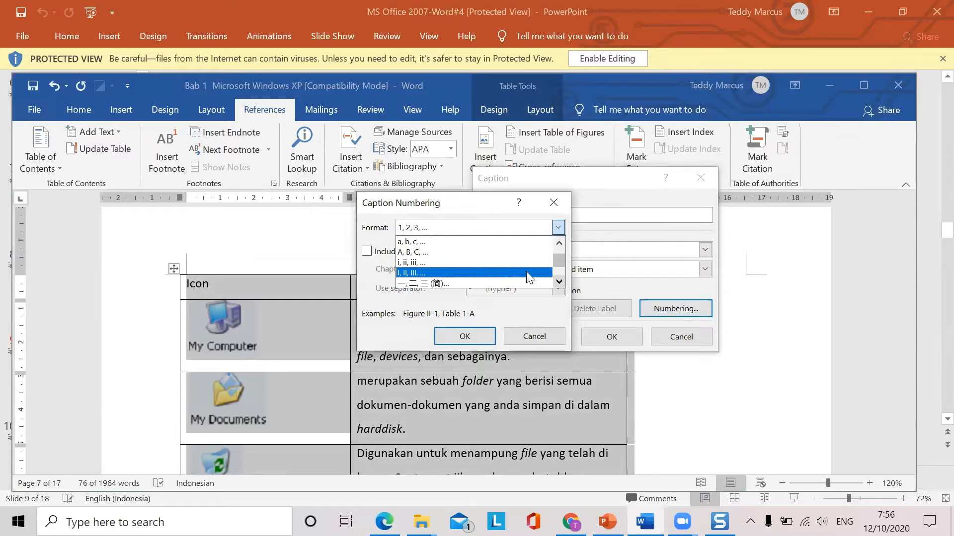
left_click(412, 274)
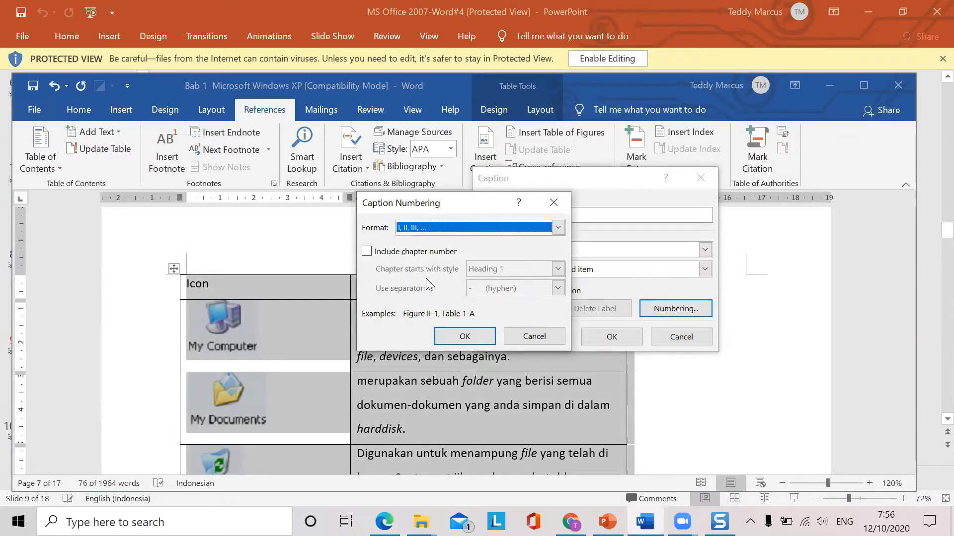
left_click(464, 335)
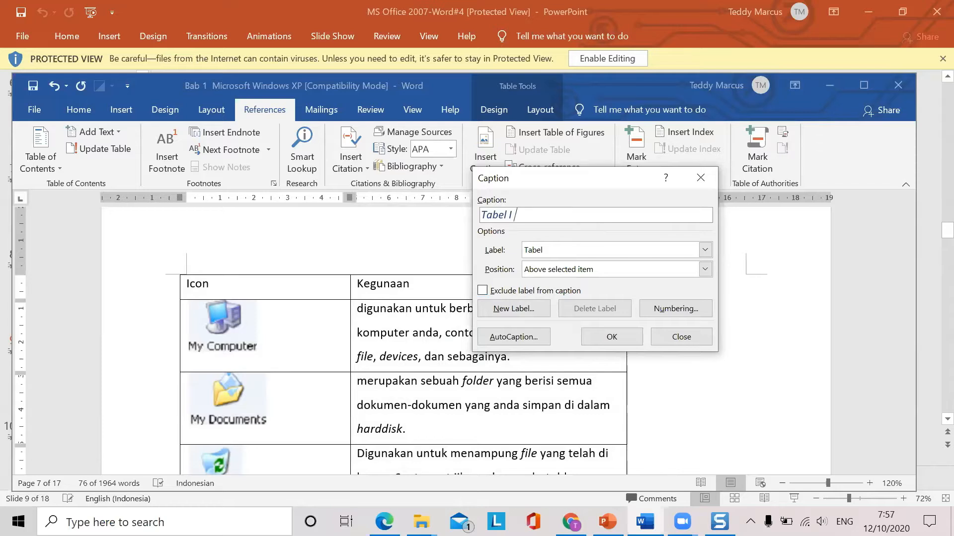
- Enter "Gambar icon pada Desktop" as the table caption's text and position it above the selected item
type("d")
key("BackSpace")
key("Caps_Lock")
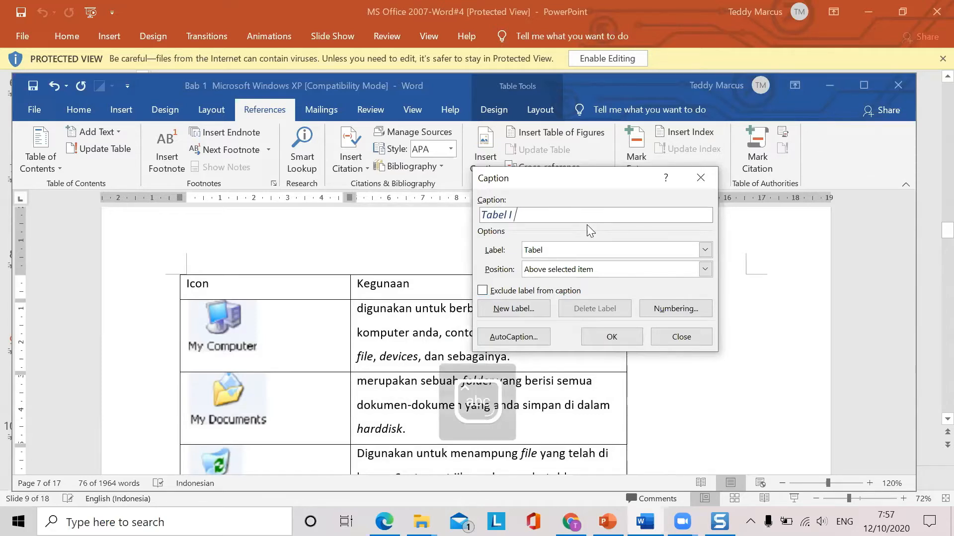
type("Gamb")
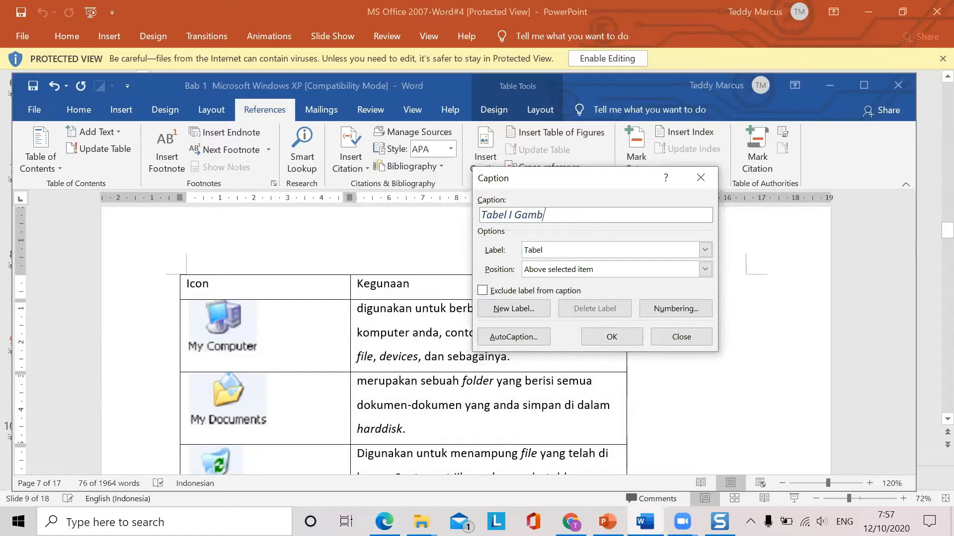
type("ar icon pada Desk")
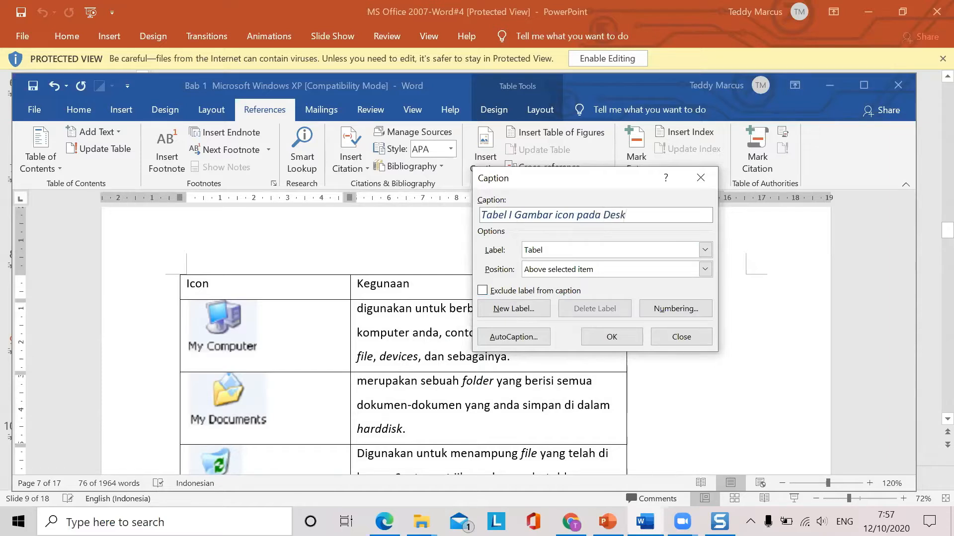
type("top")
left_click(707, 269)
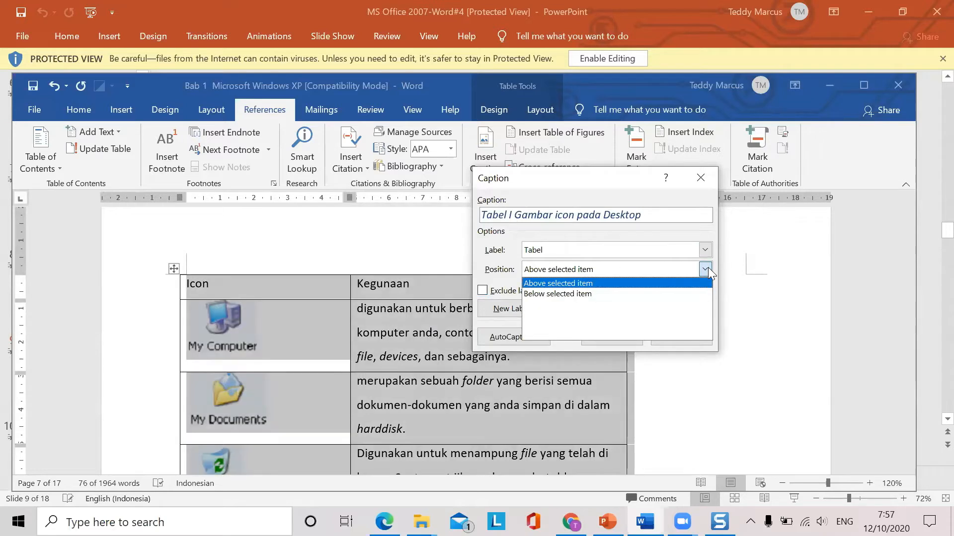
left_click(567, 283)
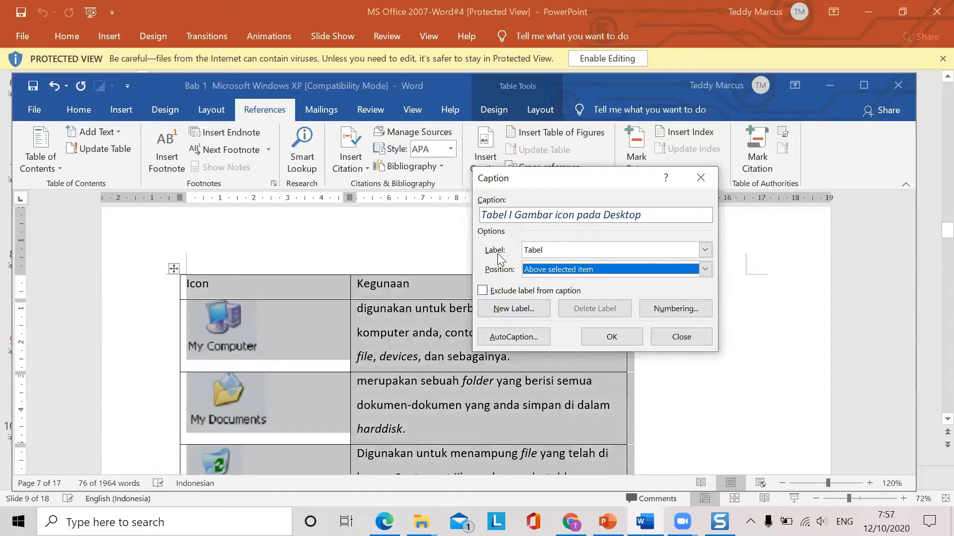
- Reword the caption to "Tabel I Daftar Icon pada Desktop Windows" and insert it above the table
double_click(537, 215)
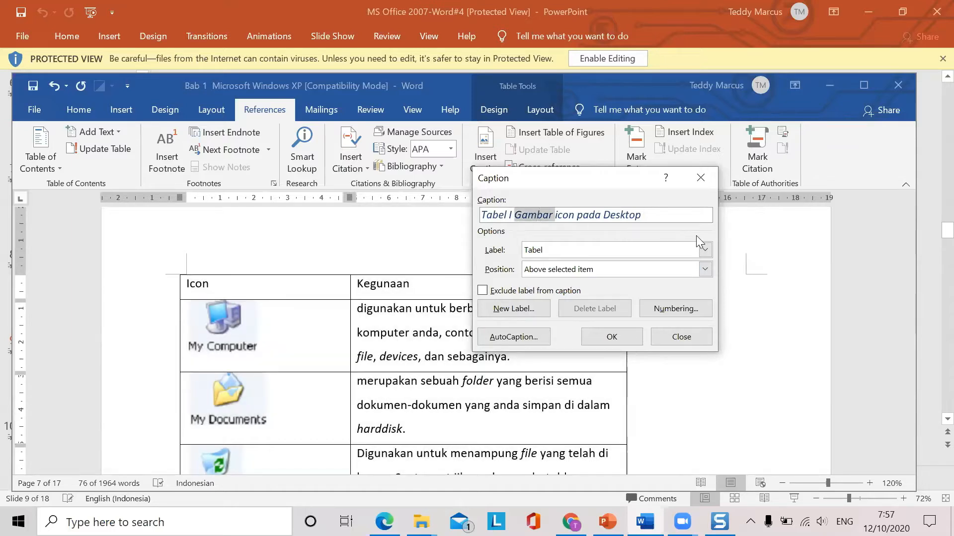
key("BackSpace")
type("I ")
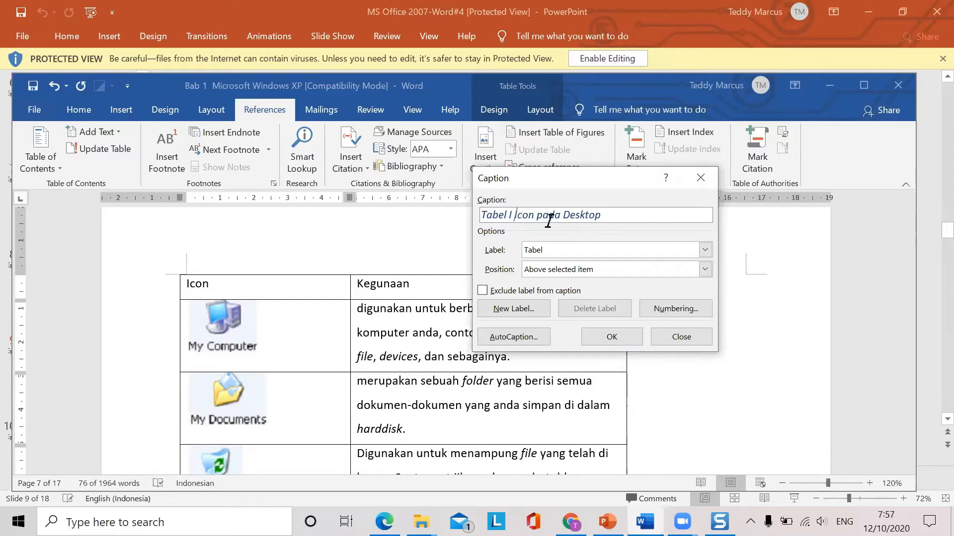
type("F")
key("BackSpace")
type("Daftar")
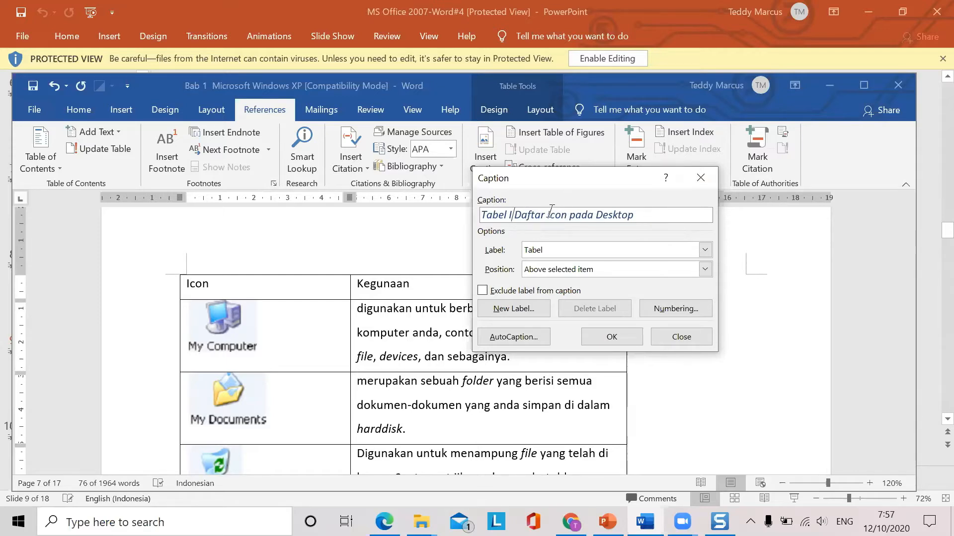
left_click(548, 215)
left_click(634, 216)
type("Windws")
key("BackSpace")
type("ows")
left_click(618, 338)
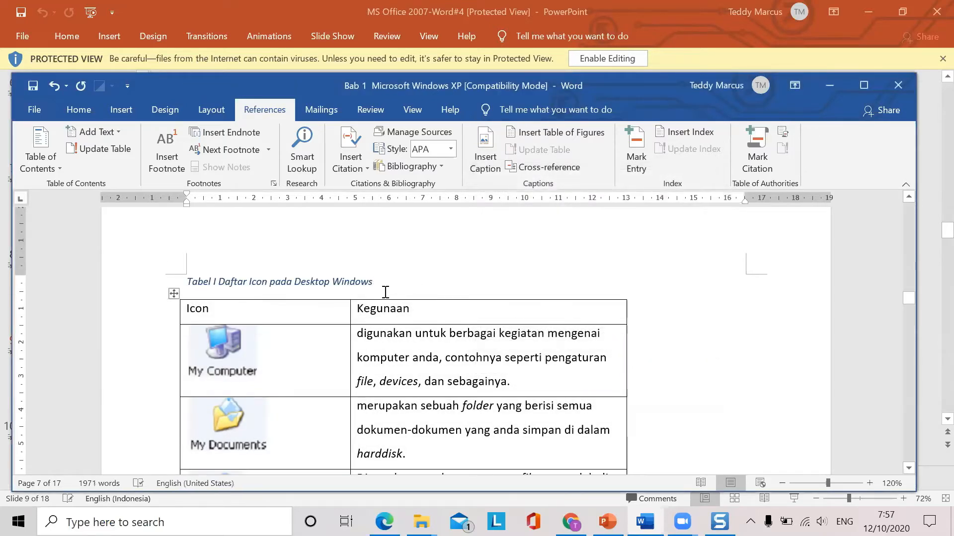
- Look through the pages after the icon table for the next table to caption, and examine the mouse table on page 10
scroll(385, 298, "down", 10)
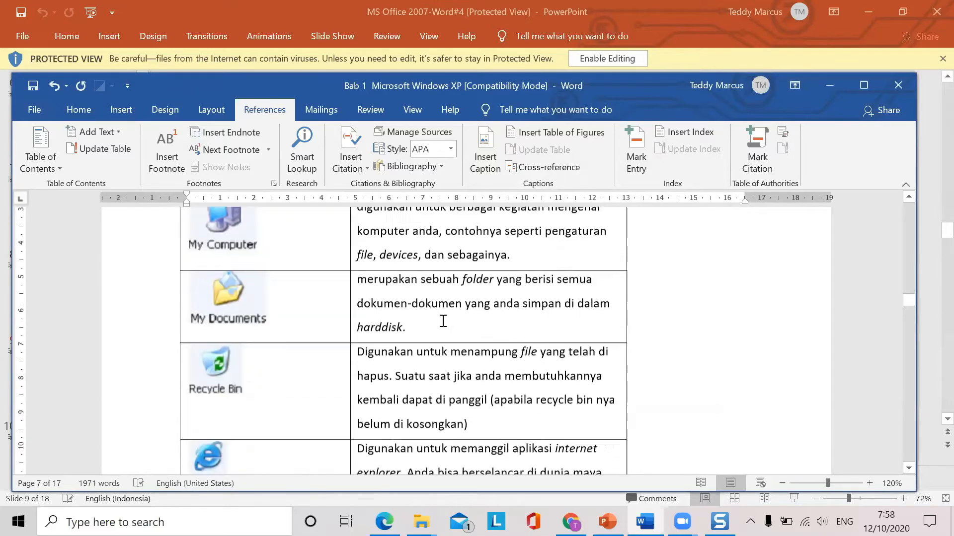
scroll(450, 328, "down", 20)
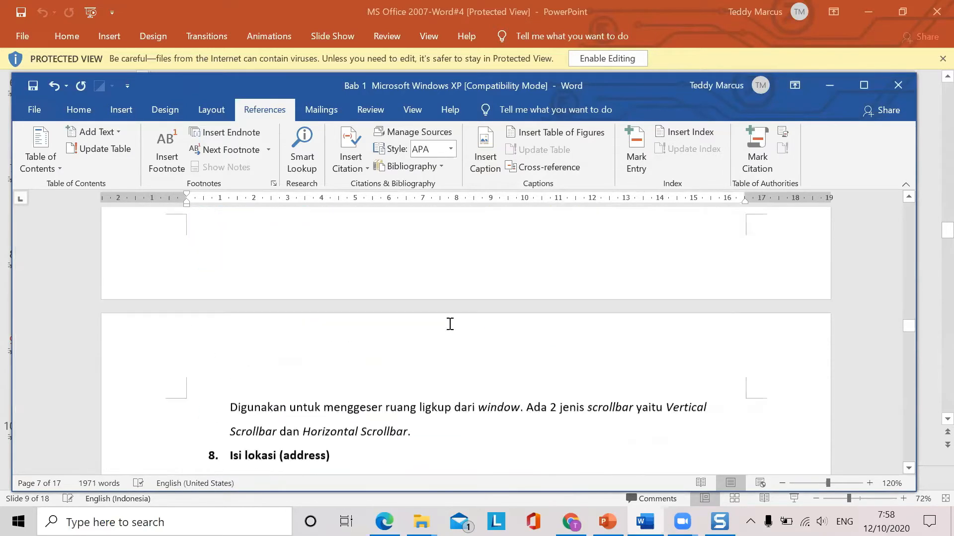
scroll(448, 319, "down", 15)
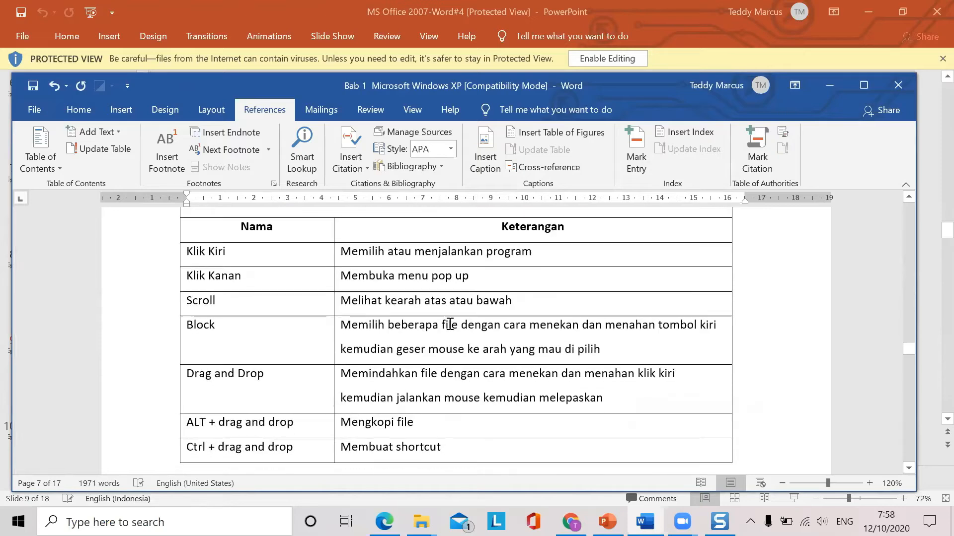
scroll(450, 326, "down", 8)
scroll(457, 324, "up", 3)
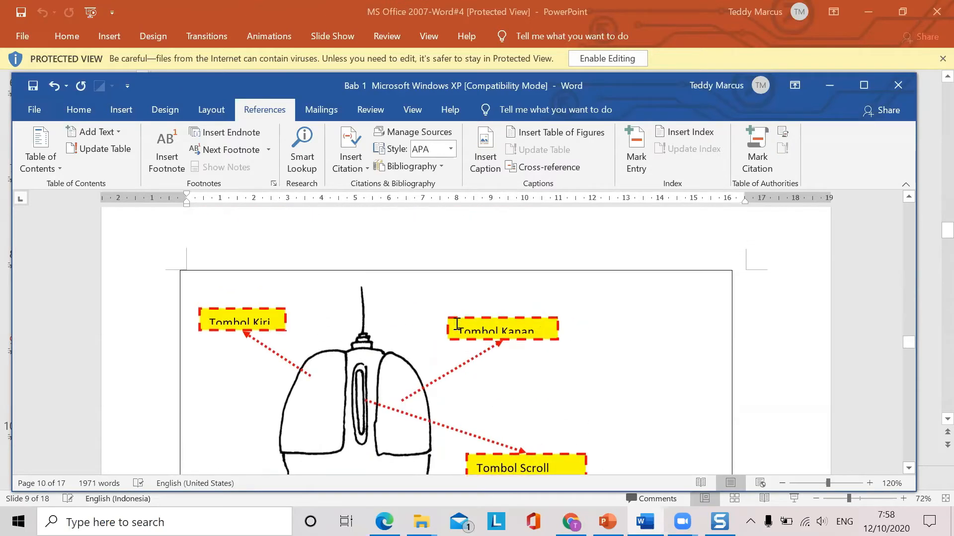
scroll(457, 324, "down", 5)
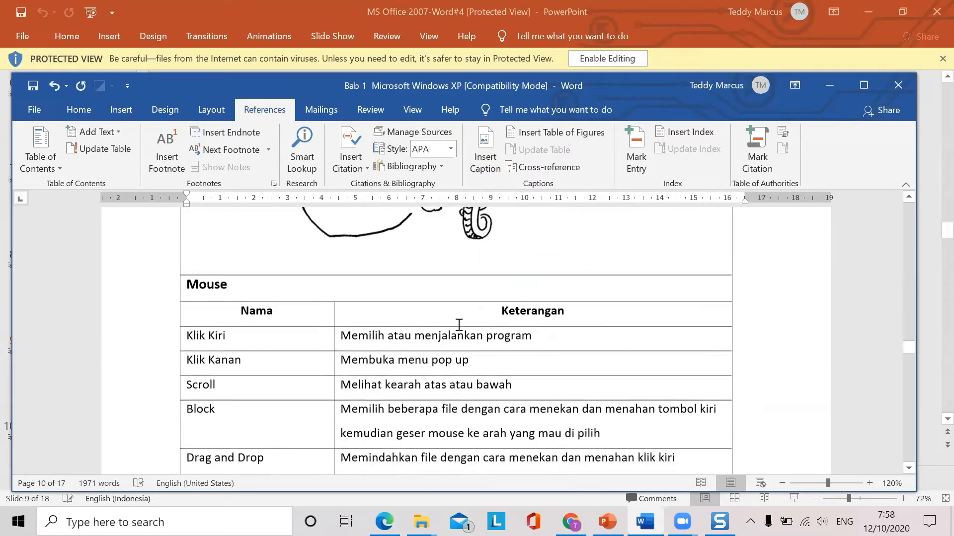
scroll(458, 326, "down", 3)
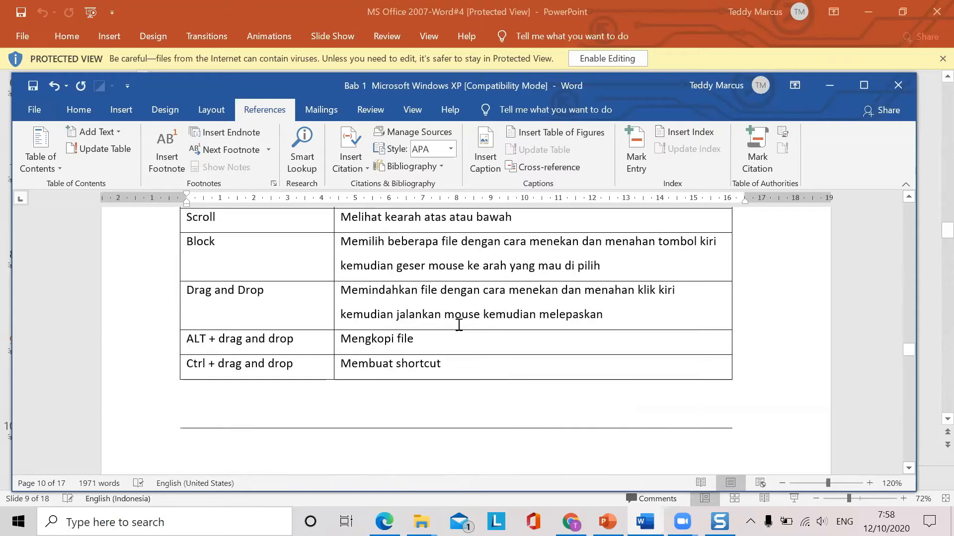
scroll(457, 327, "up", 5)
scroll(458, 328, "up", 5)
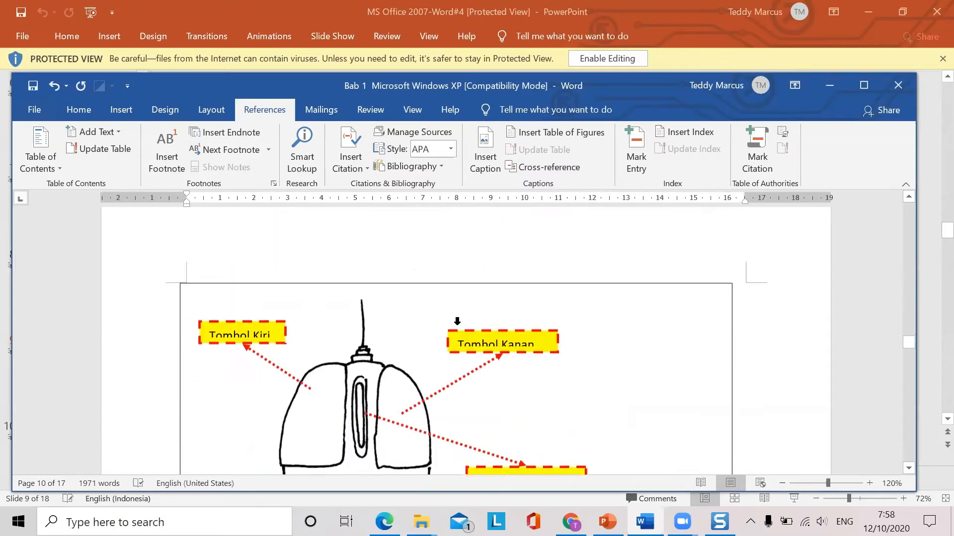
left_click(211, 376)
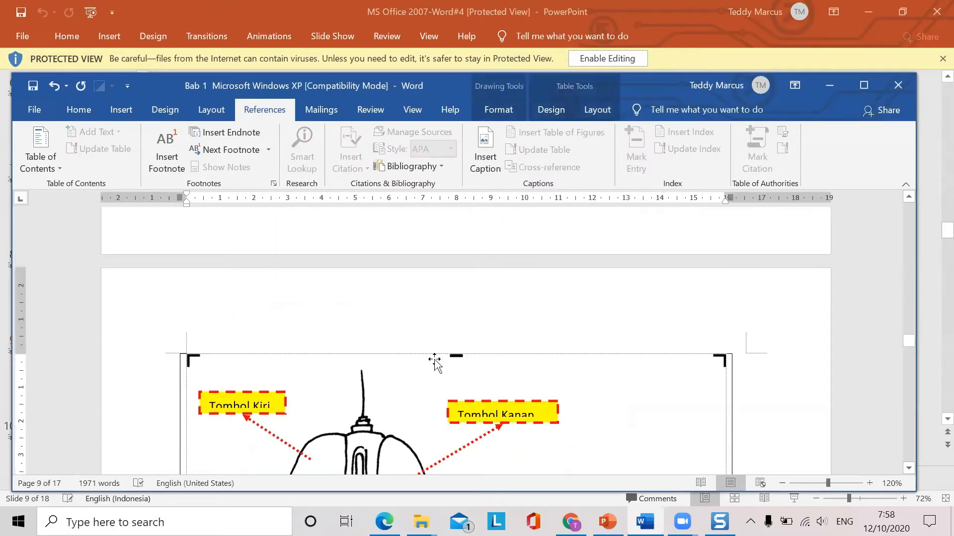
scroll(571, 408, "down", 6)
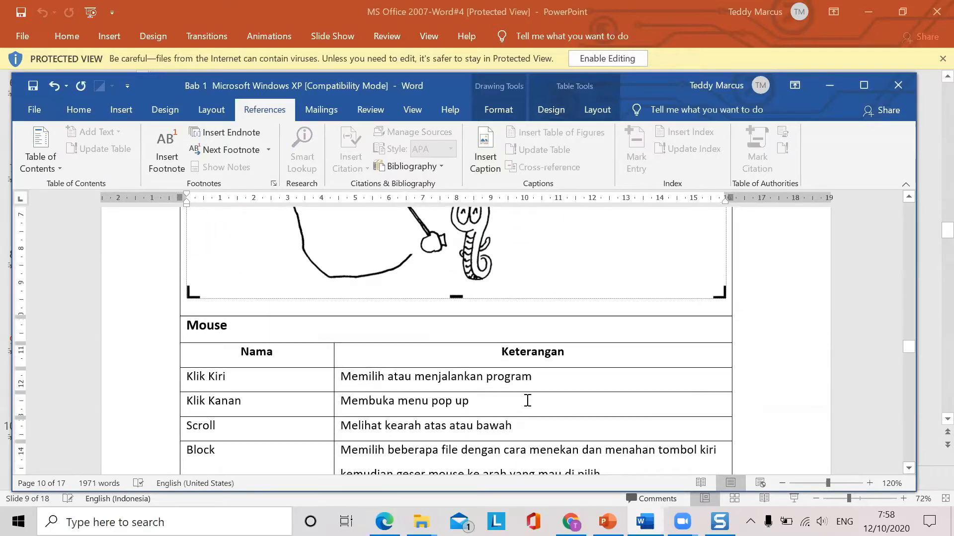
left_click(301, 366)
scroll(305, 341, "up", 7)
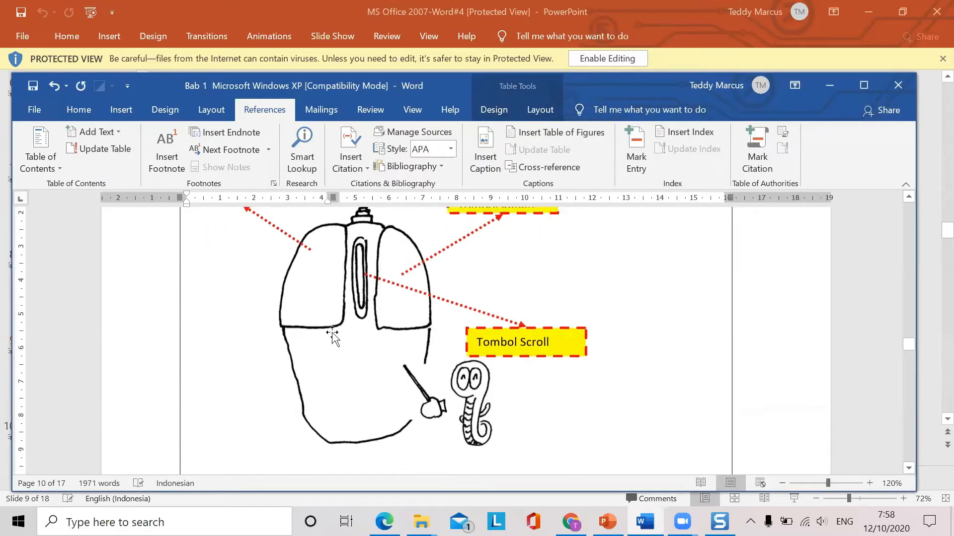
scroll(330, 347, "down", 6)
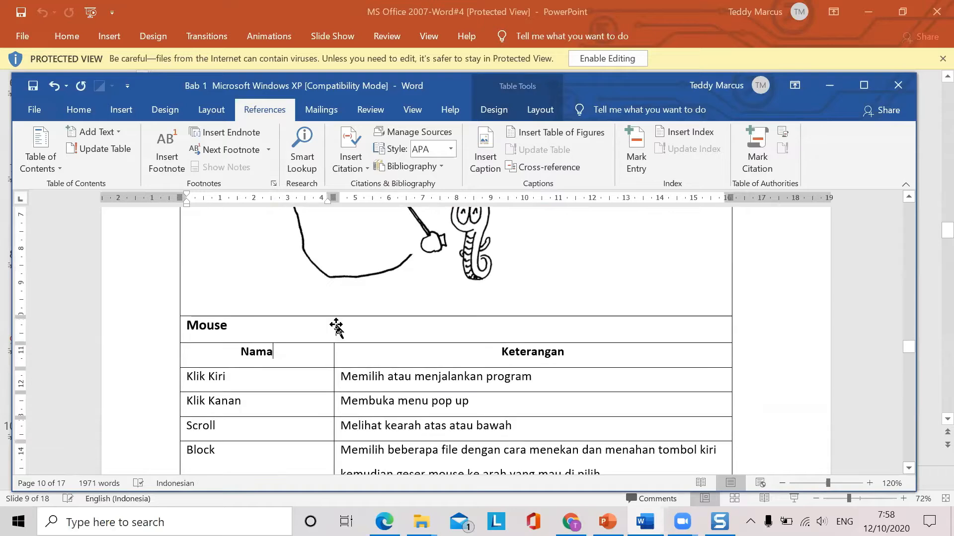
scroll(334, 324, "up", 5)
scroll(298, 310, "up", 1)
left_click(240, 321)
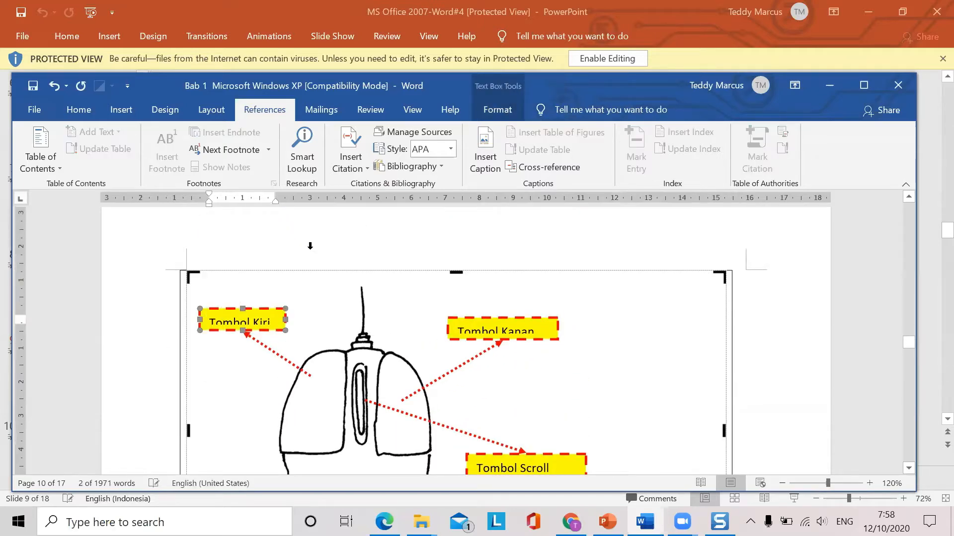
- Select the whole mouse table on page 10 and insert the caption "Tabel II Tombol Mouse" above it, using the Tabel label
left_click(267, 247)
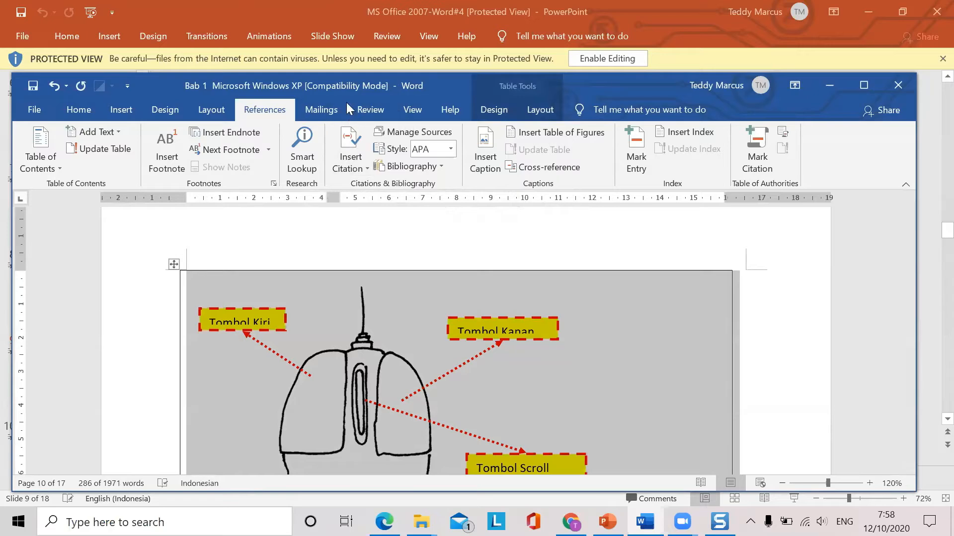
left_click(595, 132)
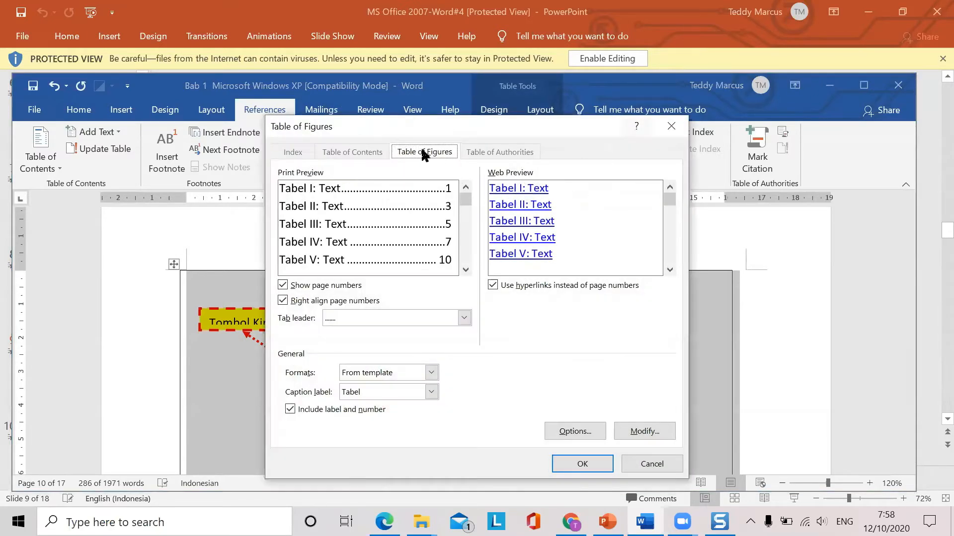
left_click(668, 123)
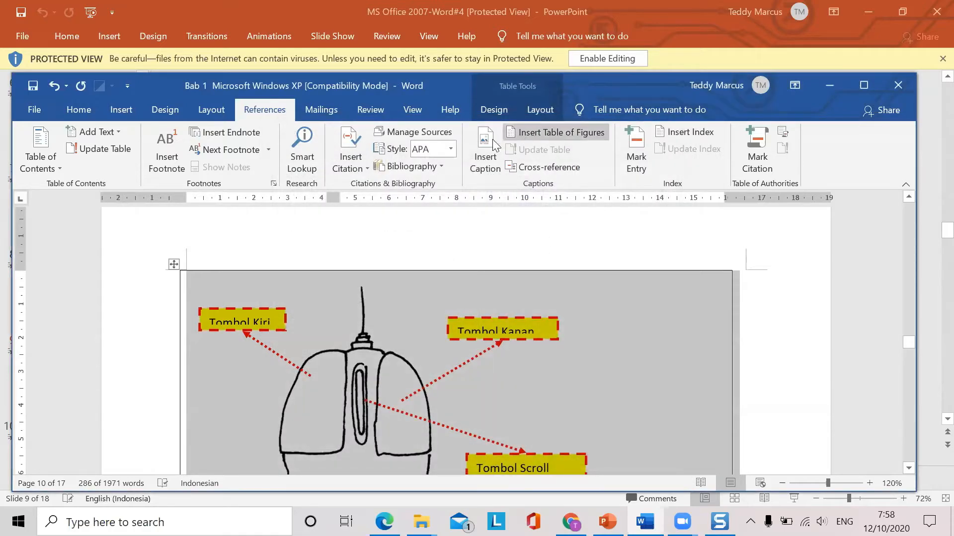
left_click(482, 158)
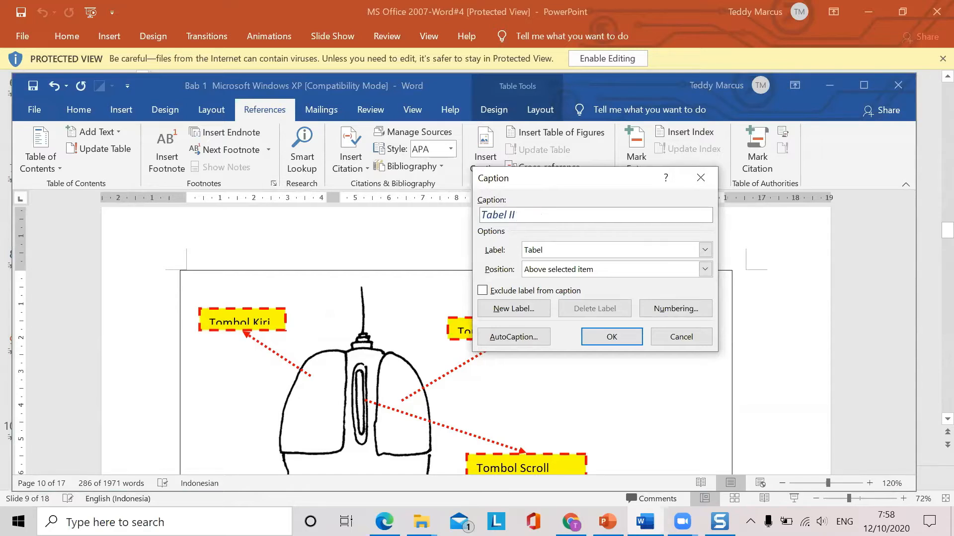
type("Tombol Mouse")
left_click(625, 335)
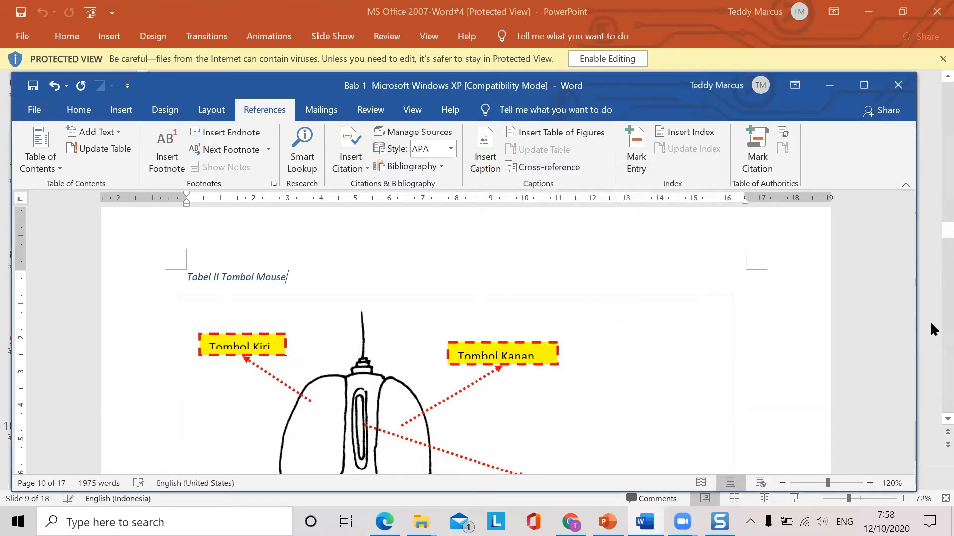
- Go to the empty area under the DAFTAR TABEL heading near the end of the document
left_click_drag(908, 341, 908, 456)
scroll(596, 355, "up", 3)
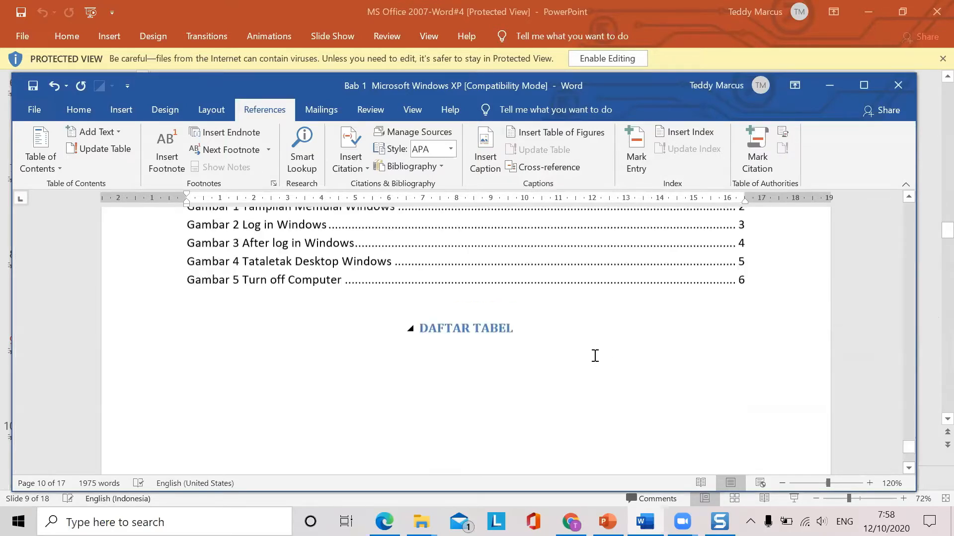
- Insert a table of figures with the caption label Tabel below the DAFTAR TABEL heading
left_click(463, 408)
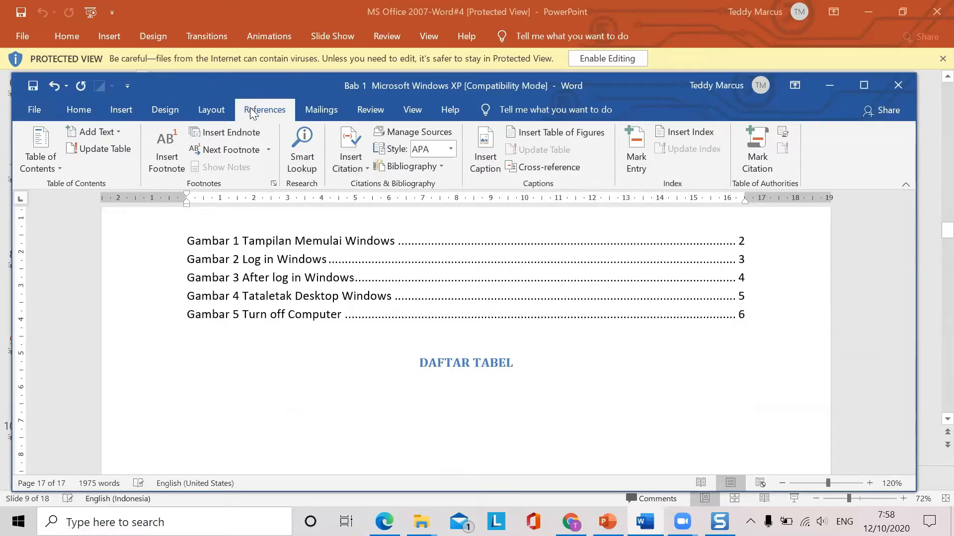
left_click(586, 133)
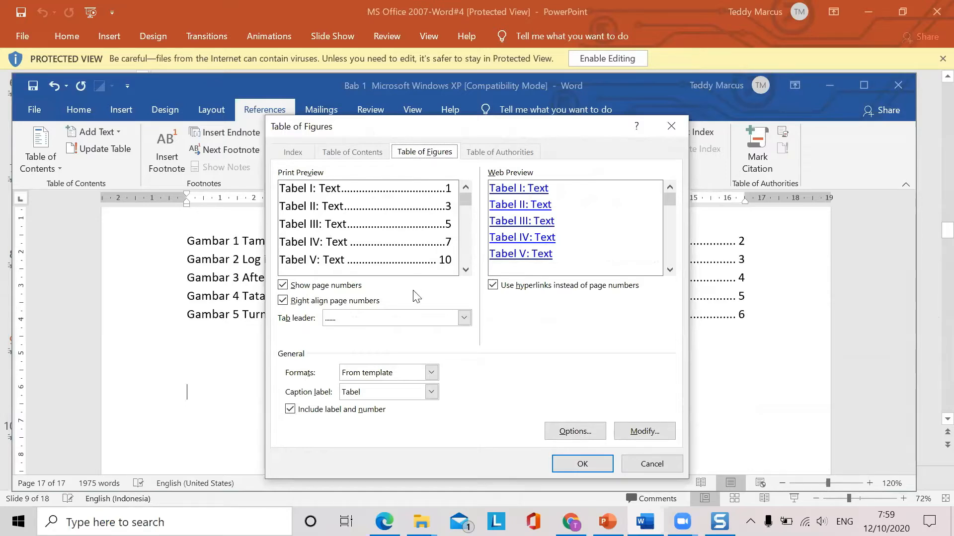
left_click(431, 393)
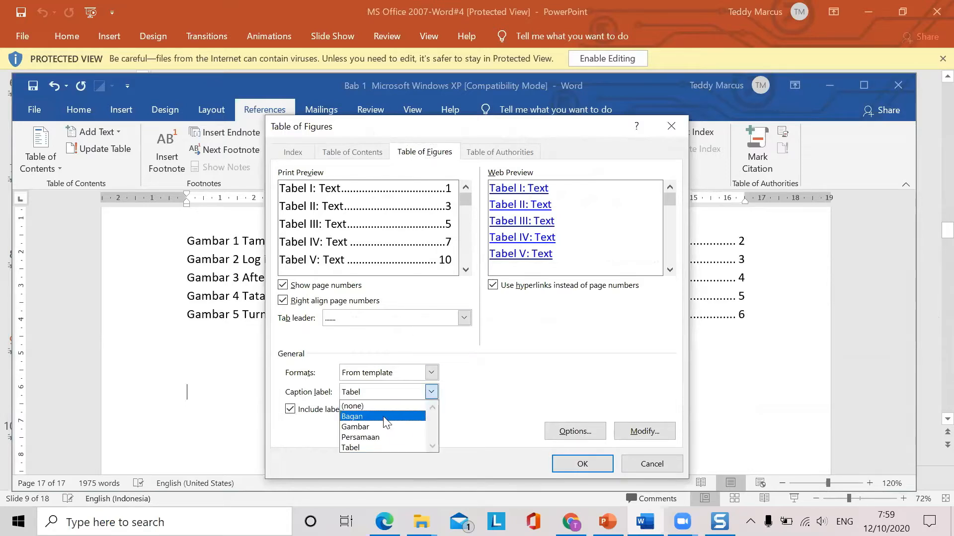
left_click(374, 426)
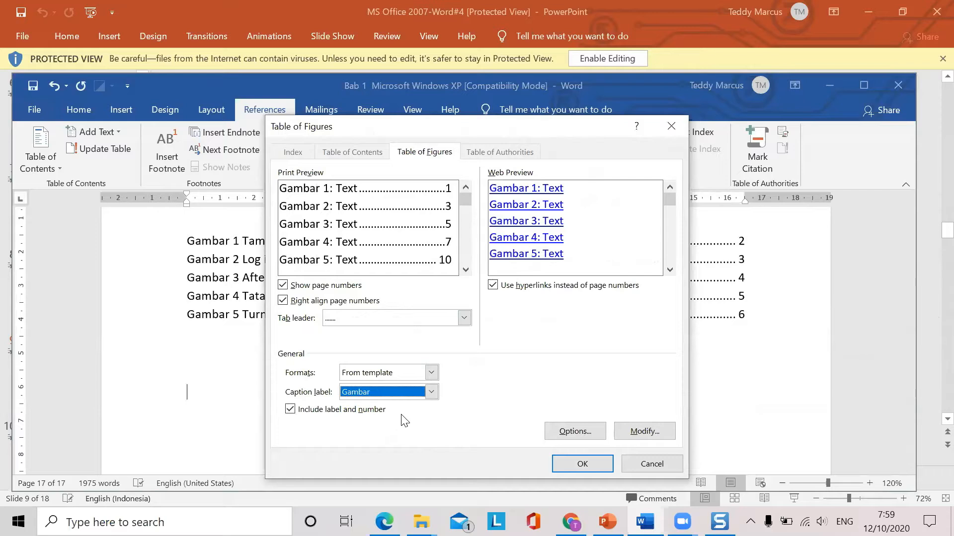
left_click(431, 392)
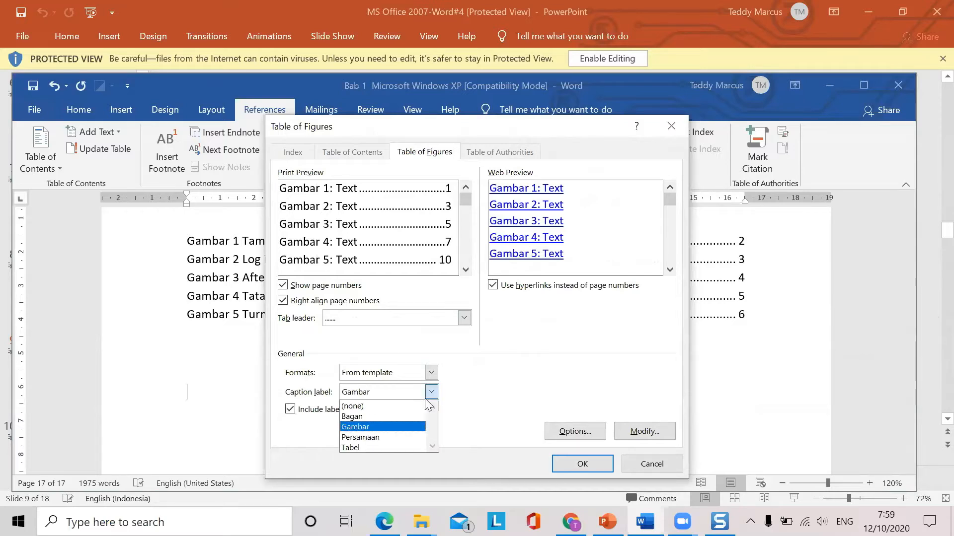
left_click(359, 449)
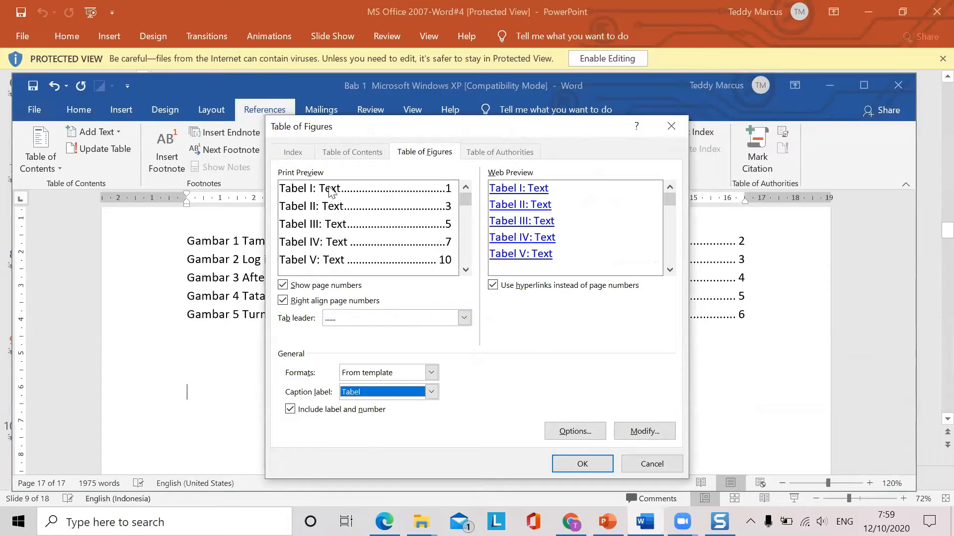
left_click(581, 464)
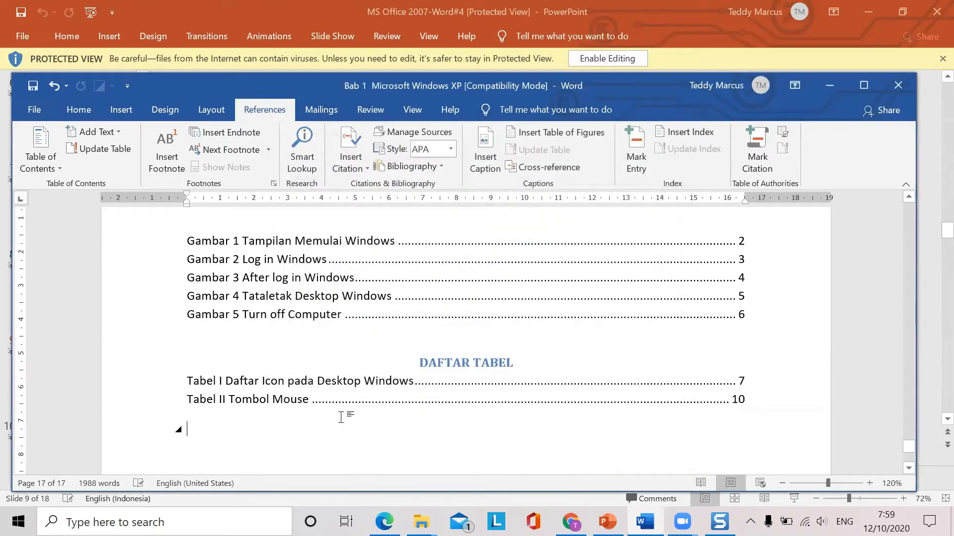
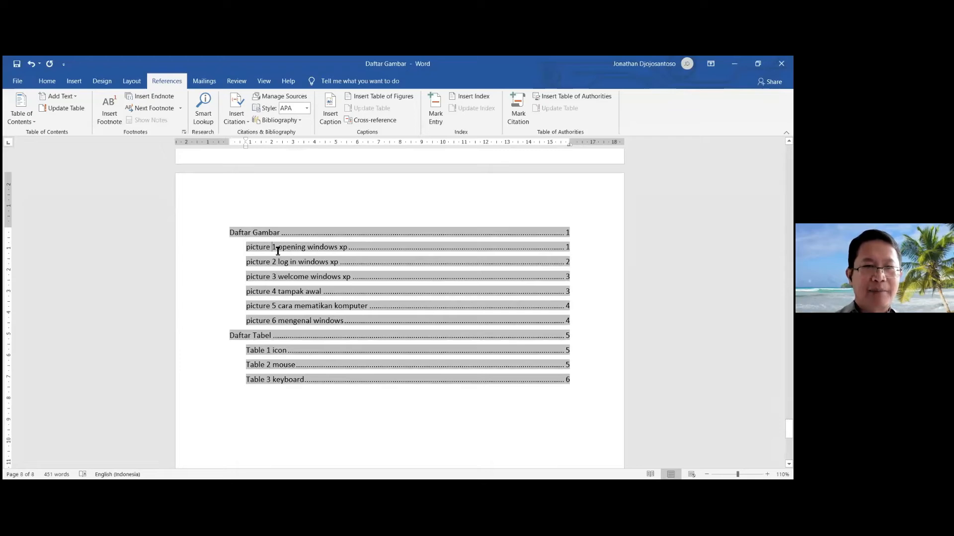
key("BackSpace")
key("BackSpace")
key("BackSpace")
key("BackSpace")
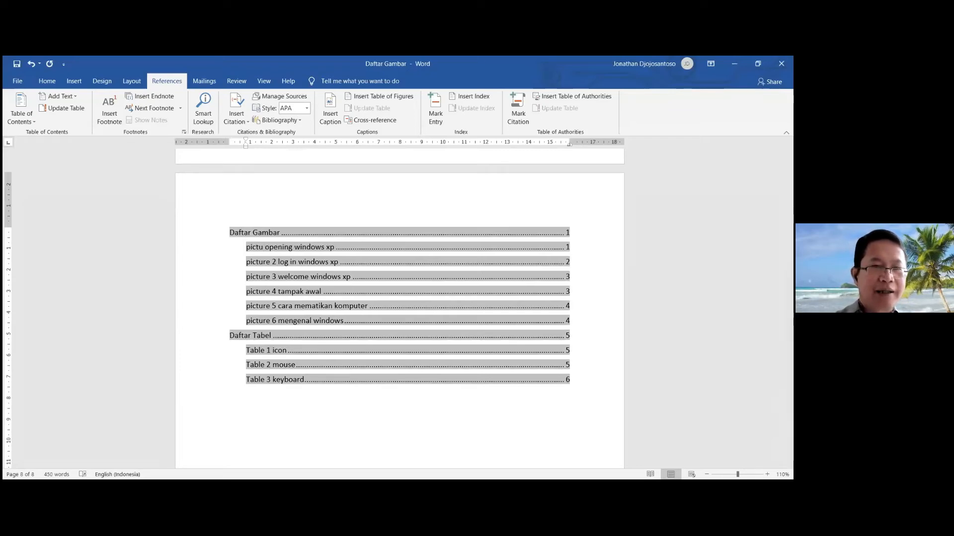
key("ctrl+z")
key("ctrl+z")
key("ctrl+z")
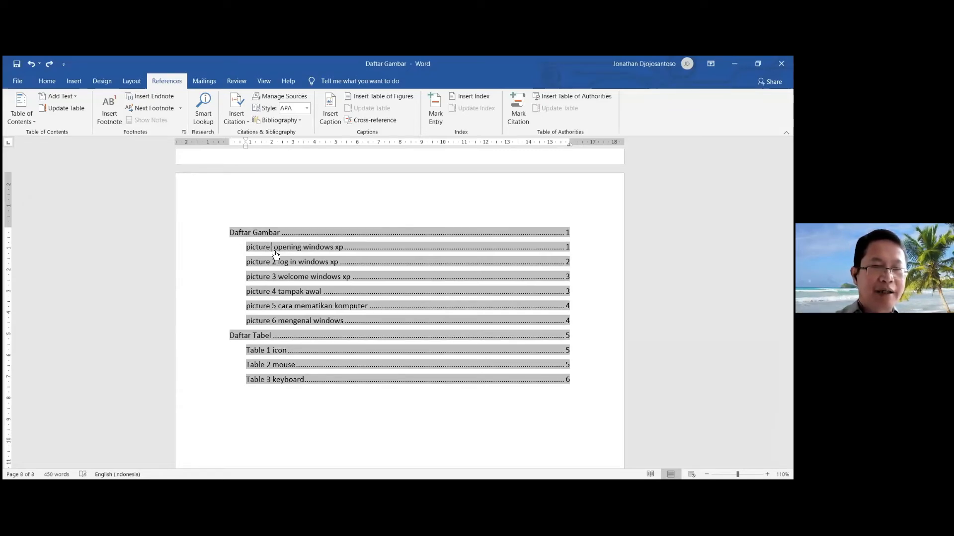
key("ctrl+z")
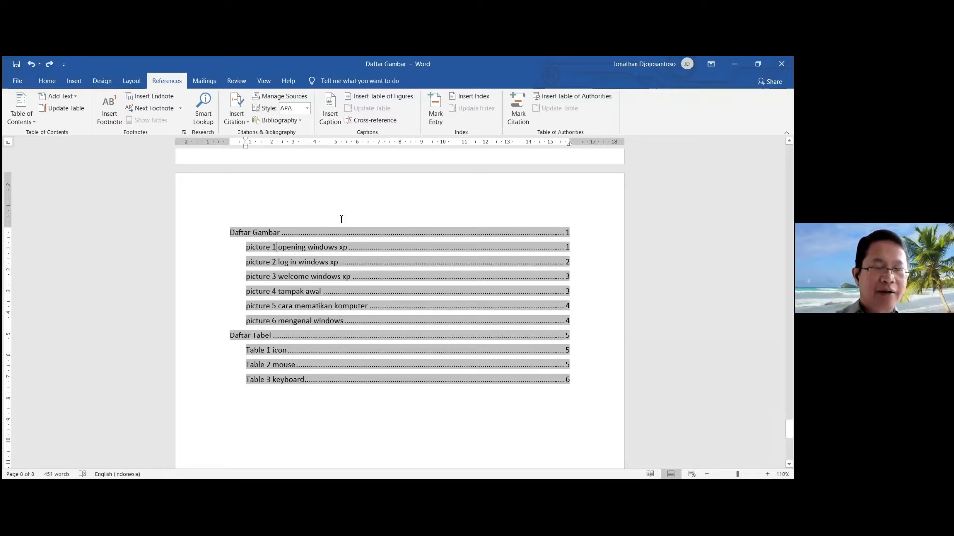
- Follow the picture 1 entry in the list to its source and inspect the picture and its caption box
left_click(266, 248, "ctrl")
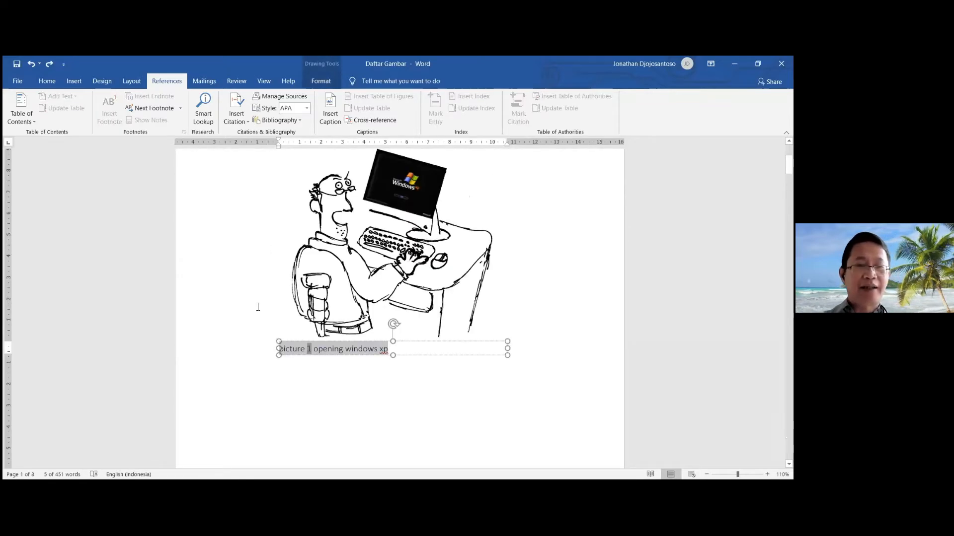
left_click(345, 435)
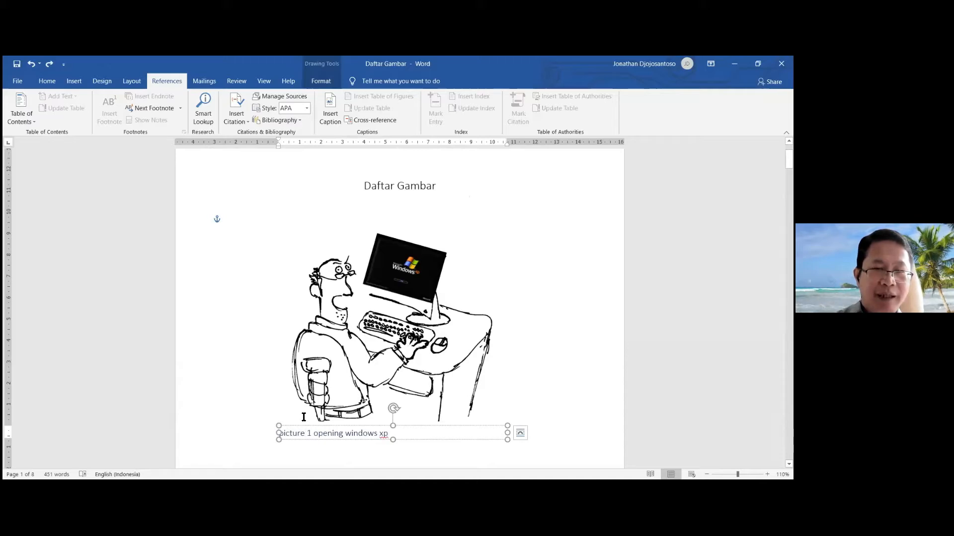
left_click(348, 350)
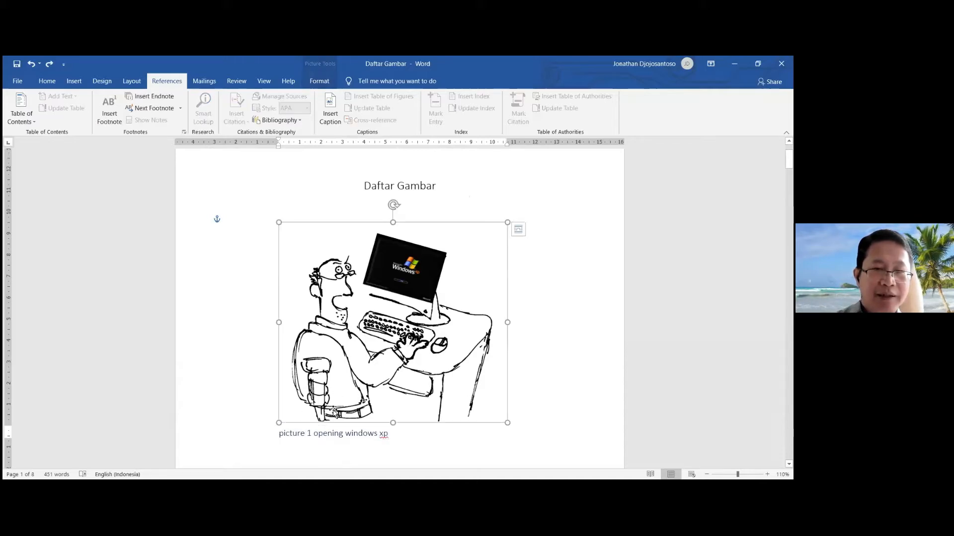
left_click(307, 436)
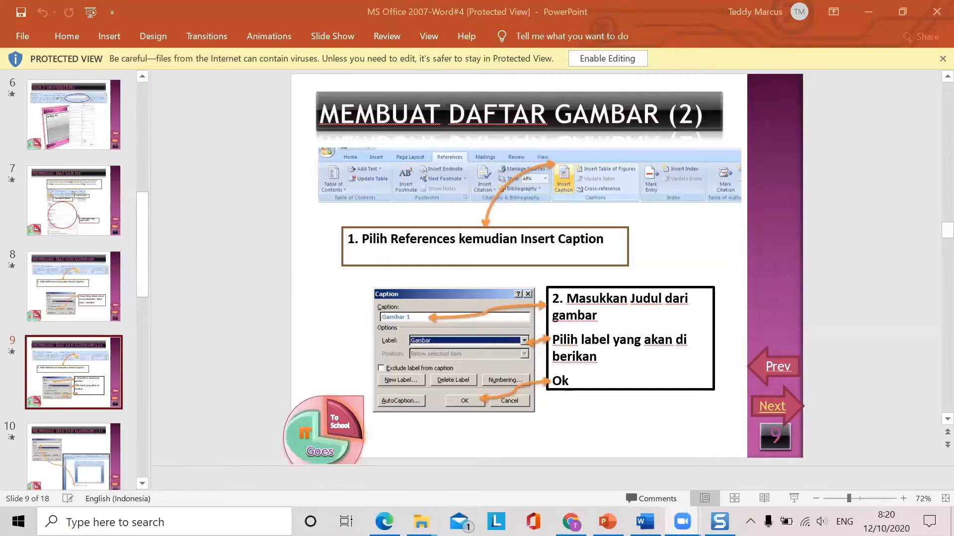
- Switch to the Word document Bab 1 Microsoft Windows XP and follow the Gambar 1 entry in the list of figures to its caption
left_click(645, 522)
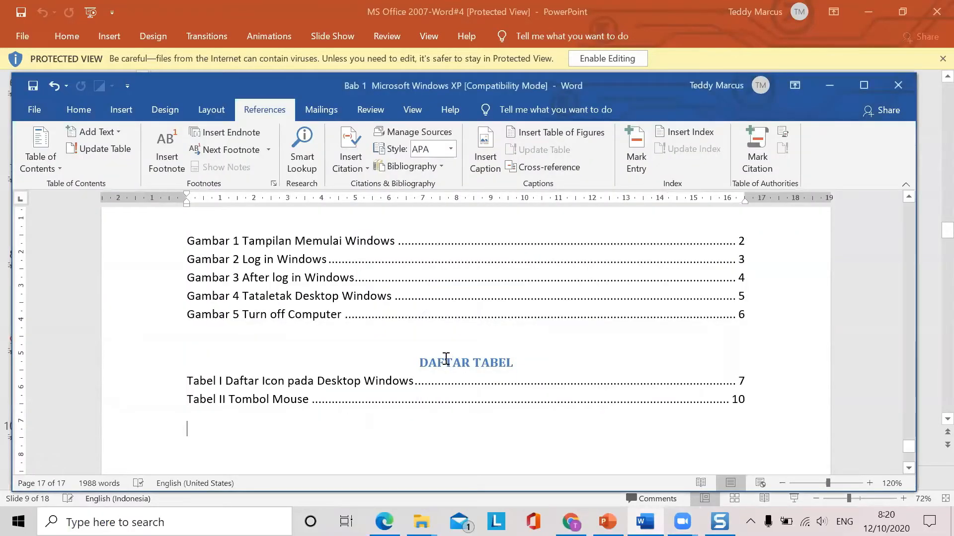
scroll(400, 336, "up", 1)
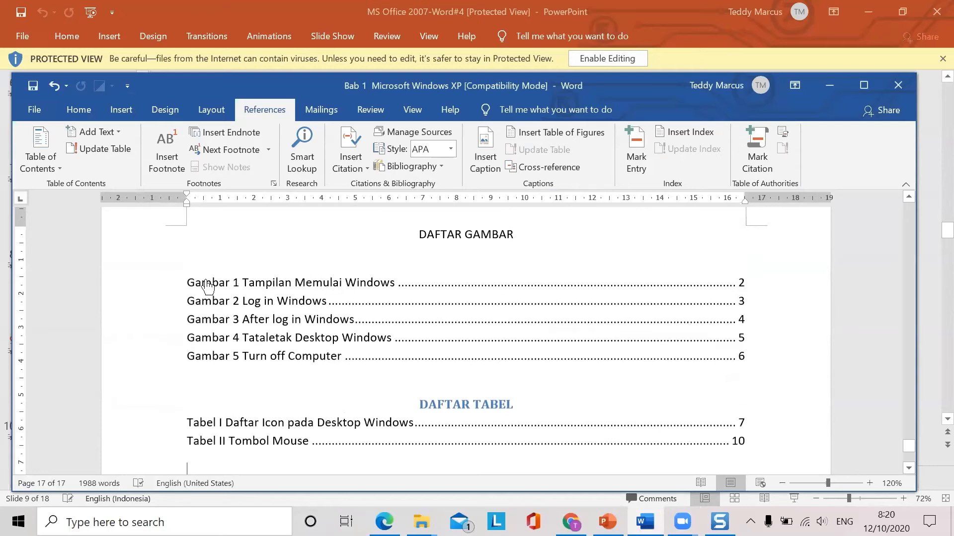
left_click_drag(188, 283, 204, 281)
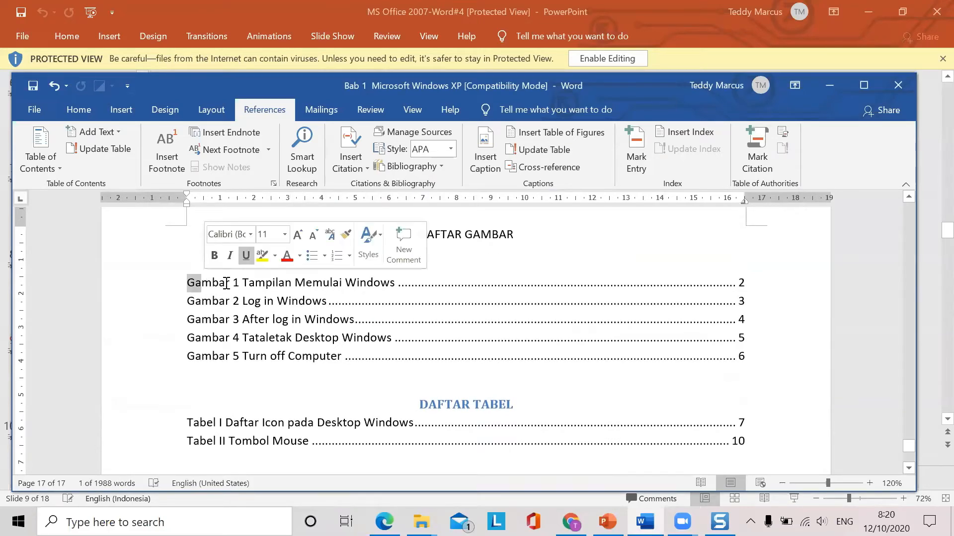
left_click(245, 281, "ctrl")
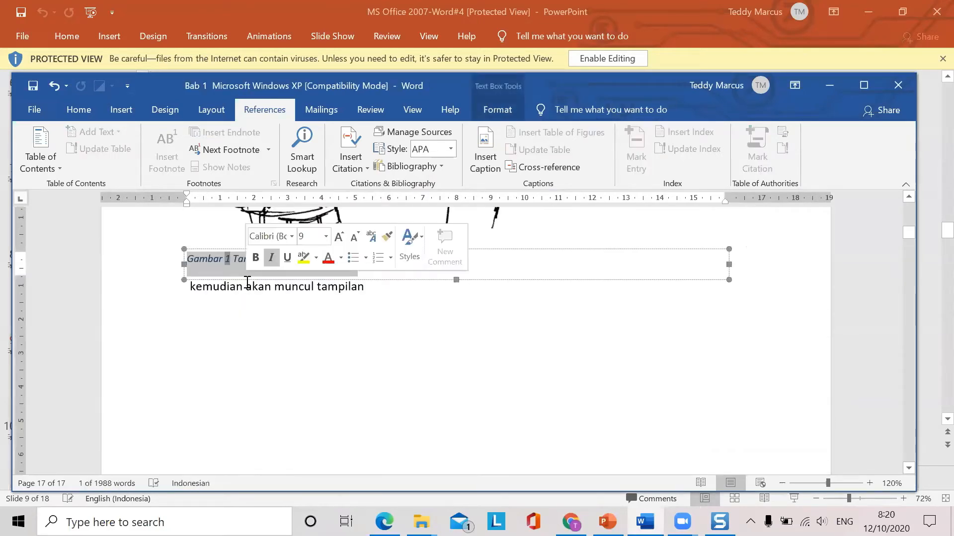
- Start a caption for the drawing of the man at the computer, using the label Gambar
scroll(406, 318, "up", 6)
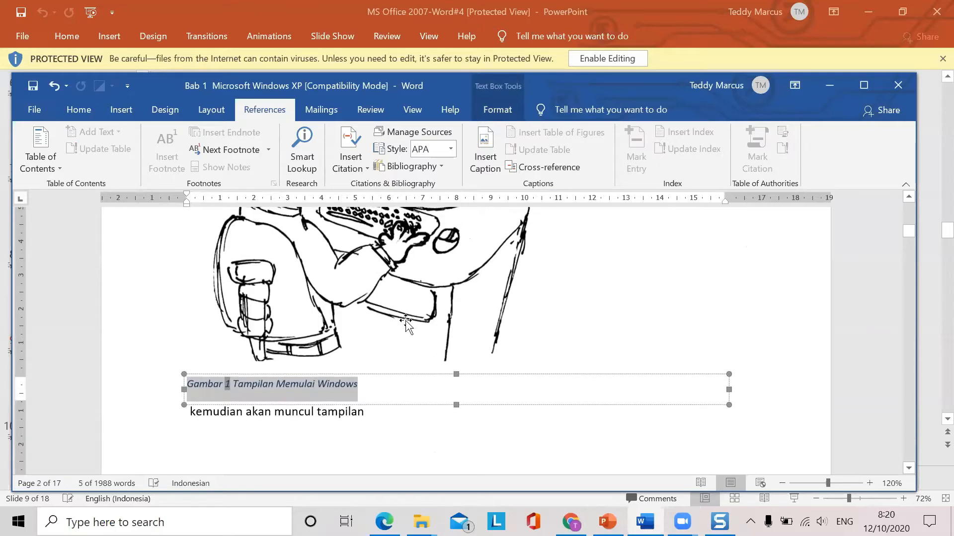
scroll(405, 321, "up", 1)
scroll(395, 299, "down", 3)
scroll(393, 298, "up", 3)
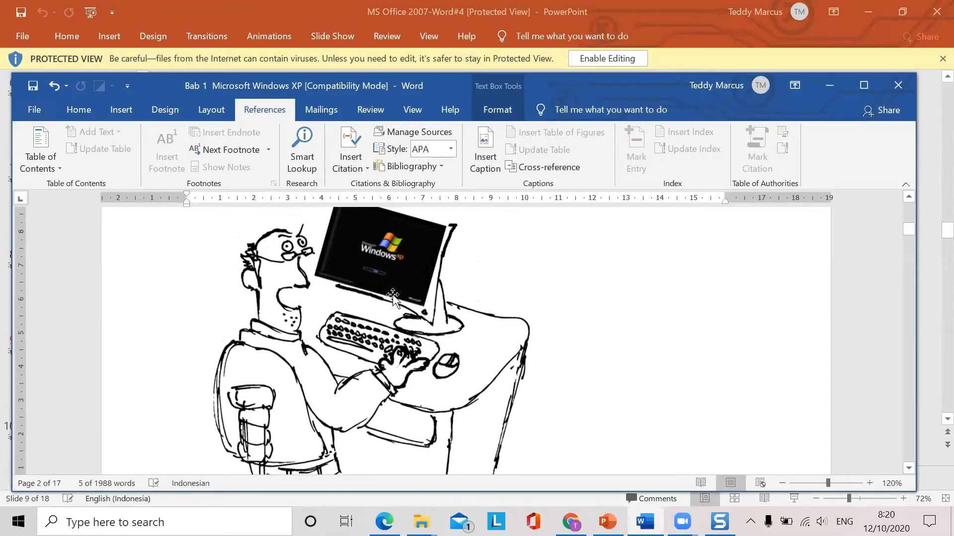
left_click(392, 295)
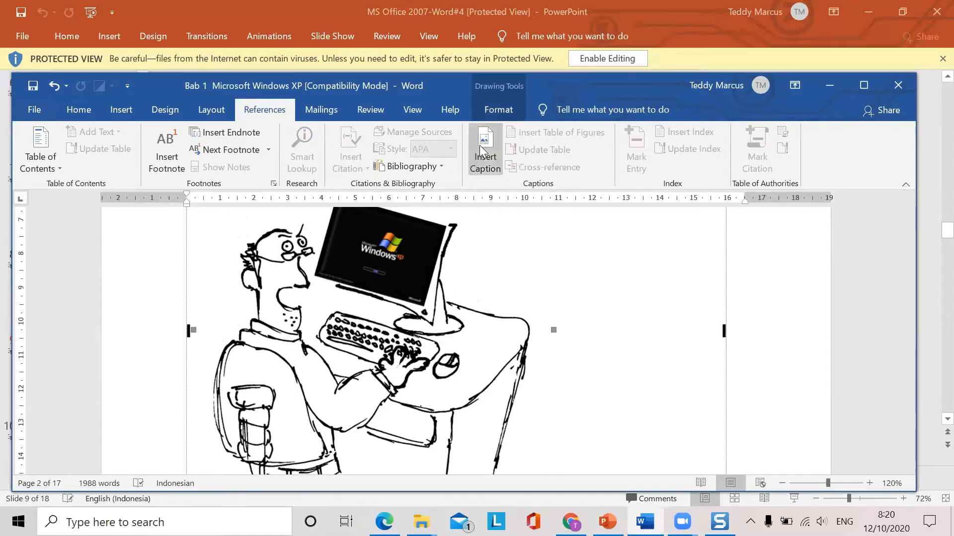
left_click(487, 162)
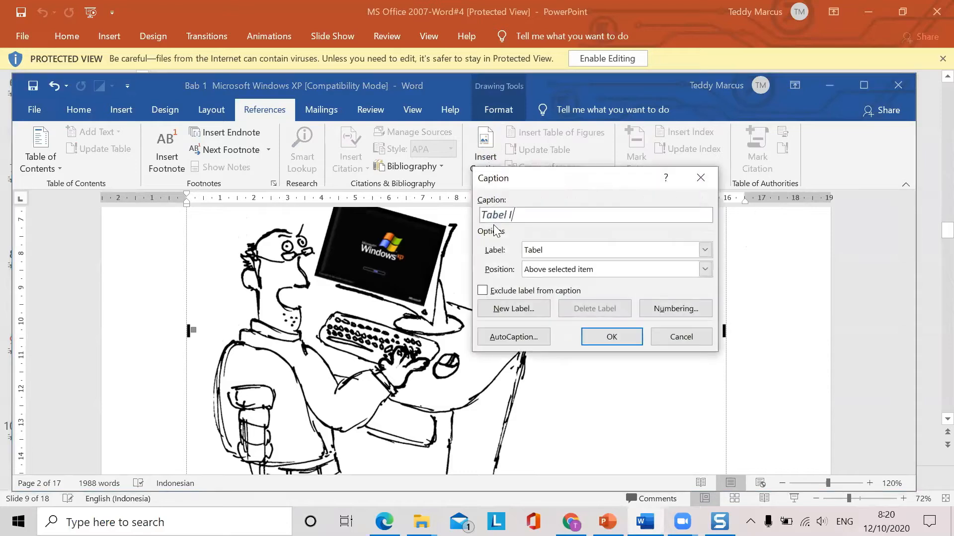
left_click(705, 249)
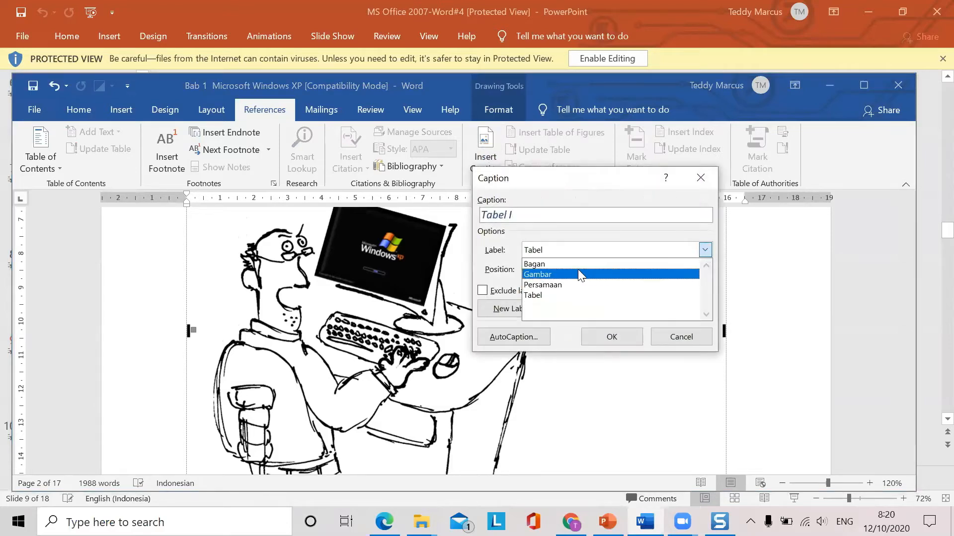
left_click(548, 276)
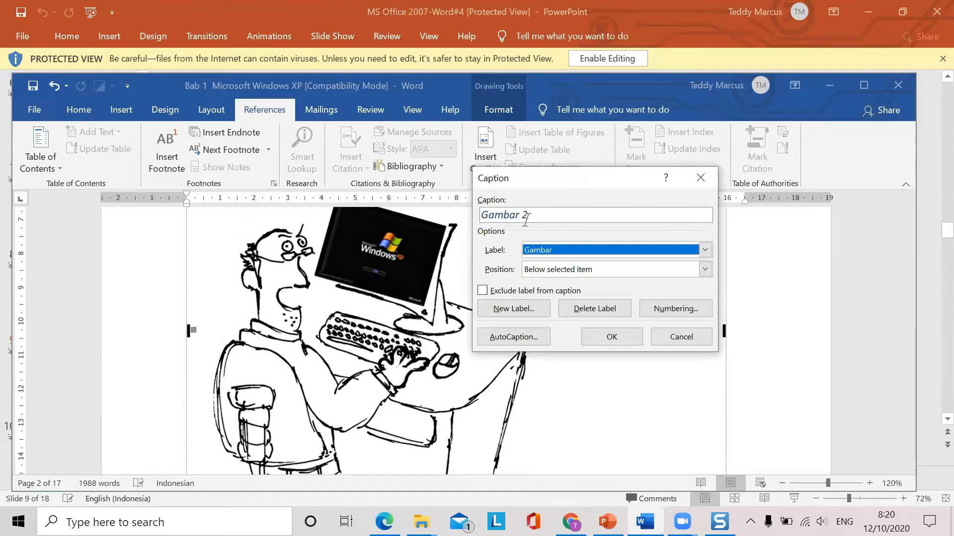
- Create a new caption label named Kode Program and close the caption settings without inserting a caption
left_click(519, 308)
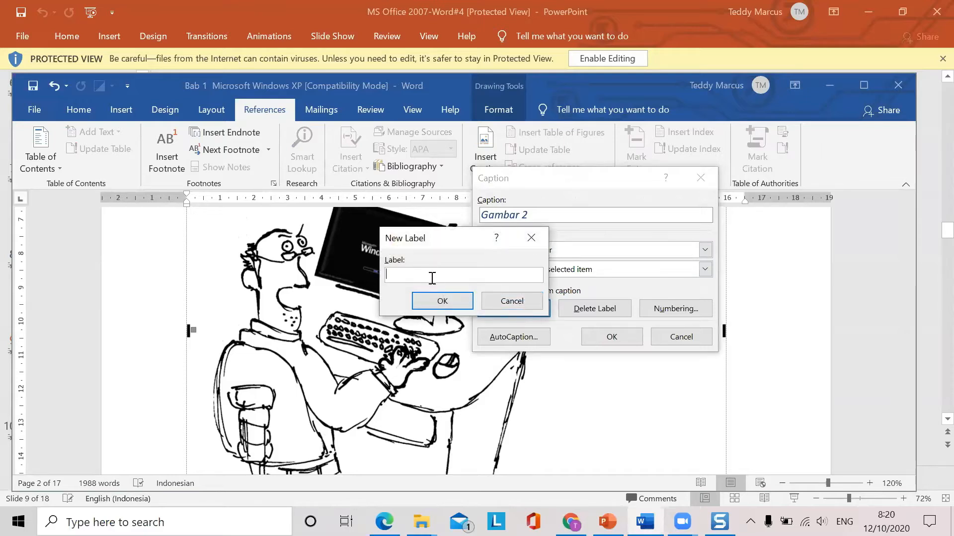
type("Gambar")
key("ctrl+a")
type("Kode Pro")
left_click(439, 304)
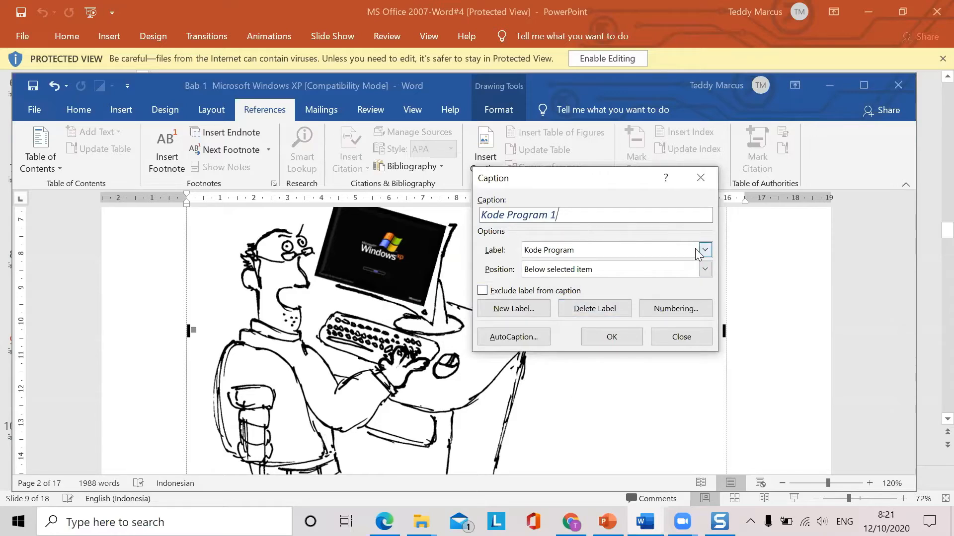
left_click(680, 337)
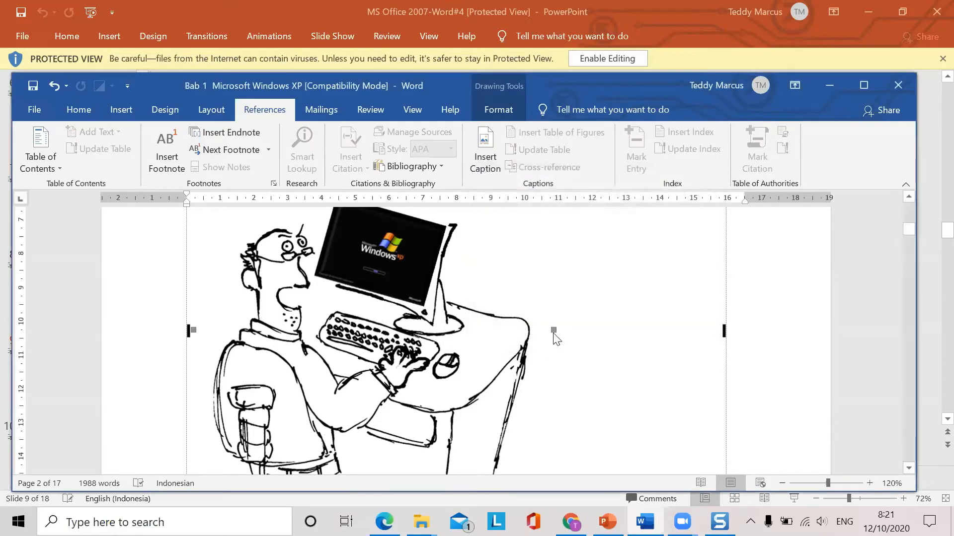
- Examine the captions below the pictures on the pages following Gambar 1, selecting the Gambar 2 caption
scroll(436, 349, "down", 3)
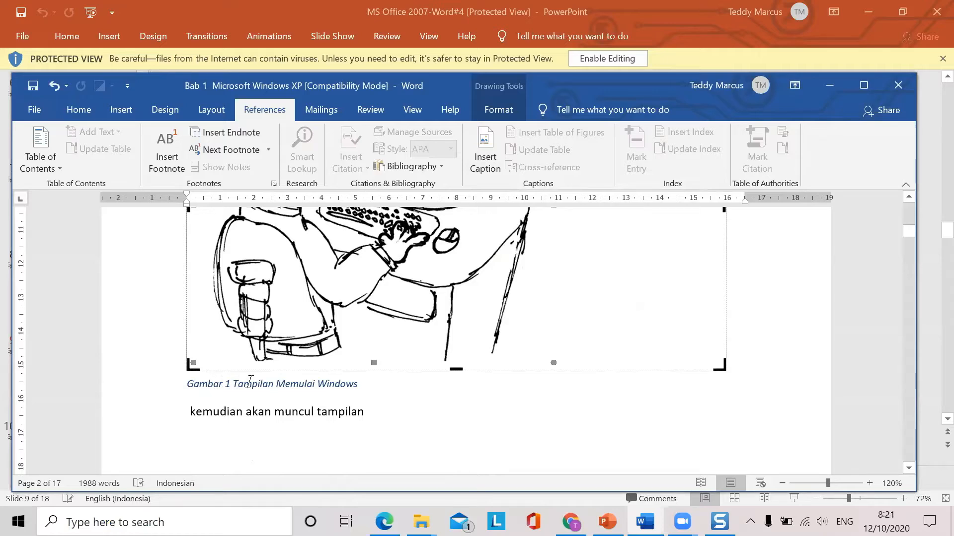
scroll(411, 337, "down", 7)
scroll(427, 337, "down", 8)
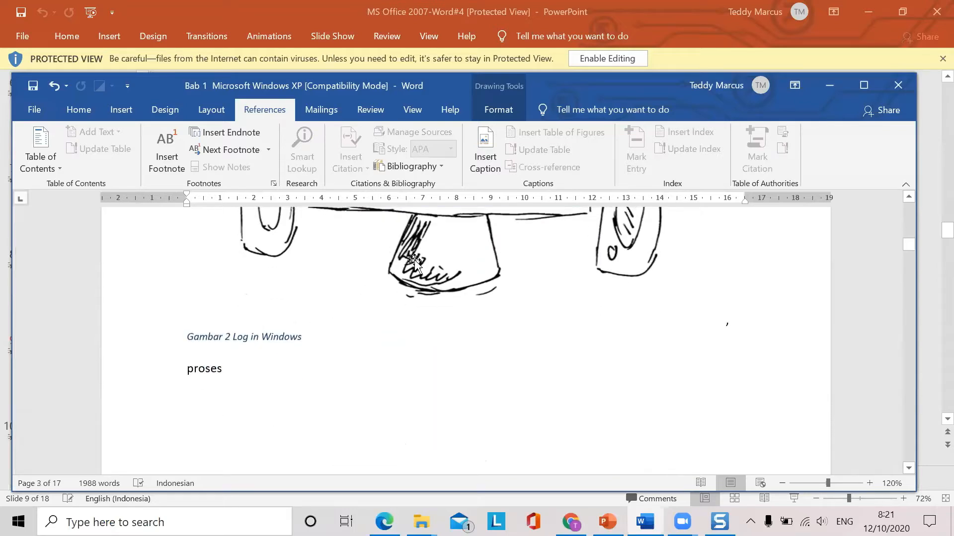
left_click_drag(188, 338, 320, 342)
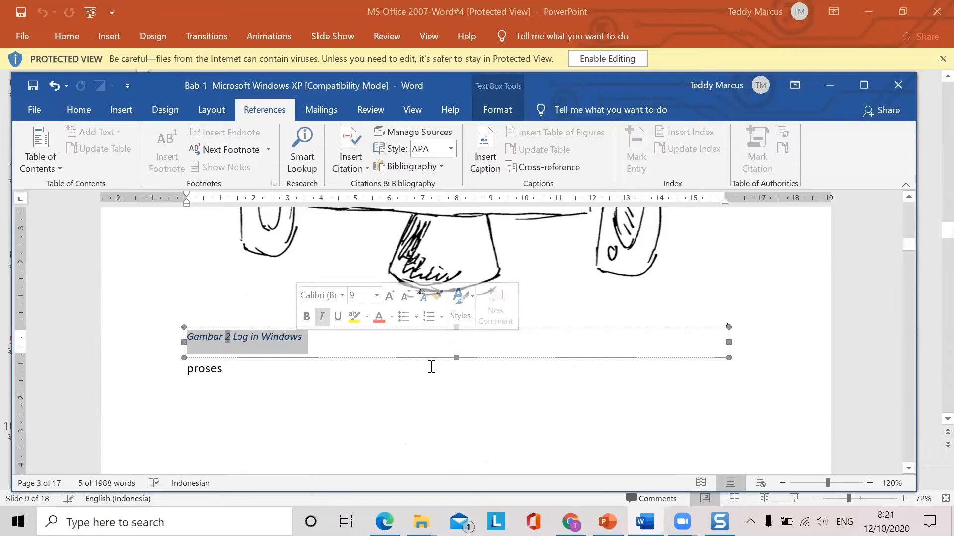
scroll(430, 367, "down", 10)
scroll(439, 362, "down", 15)
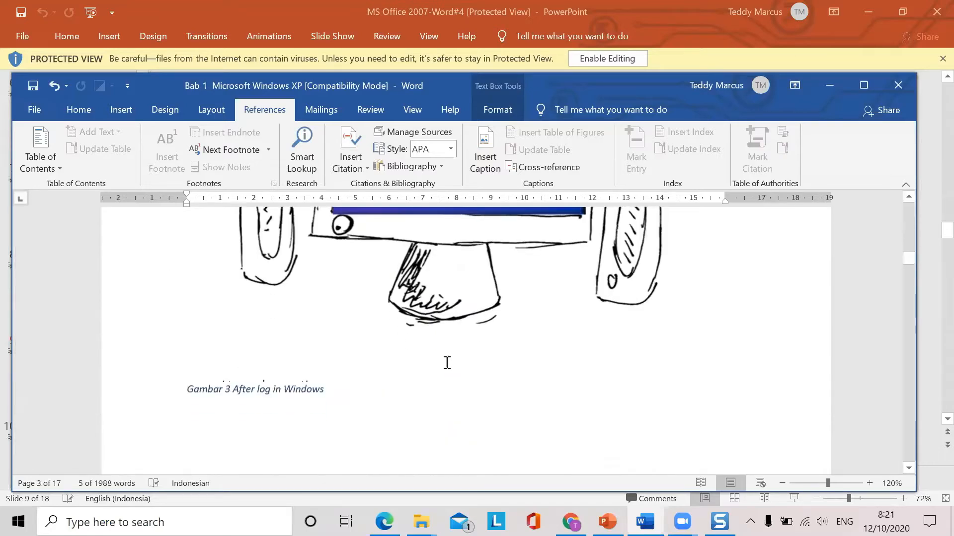
scroll(459, 368, "down", 10)
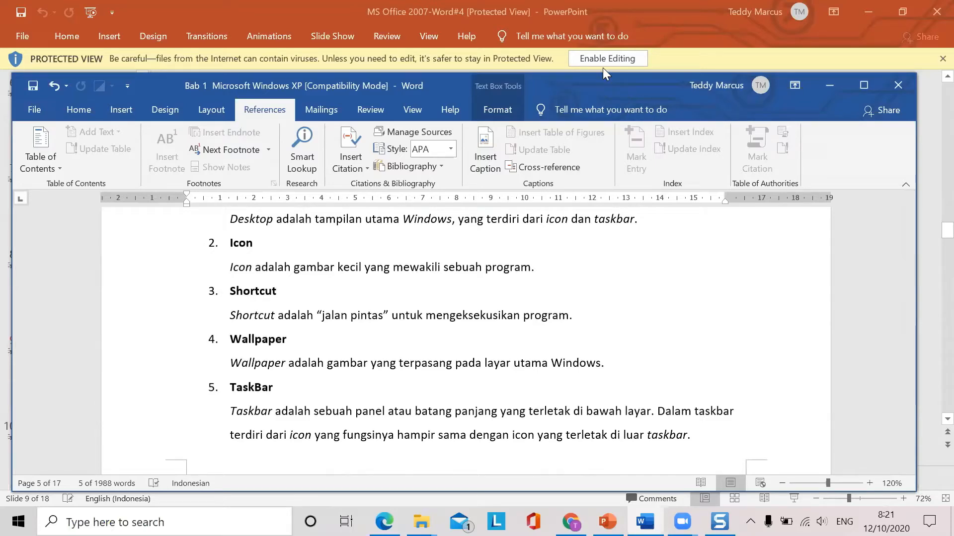
left_click(676, 67)
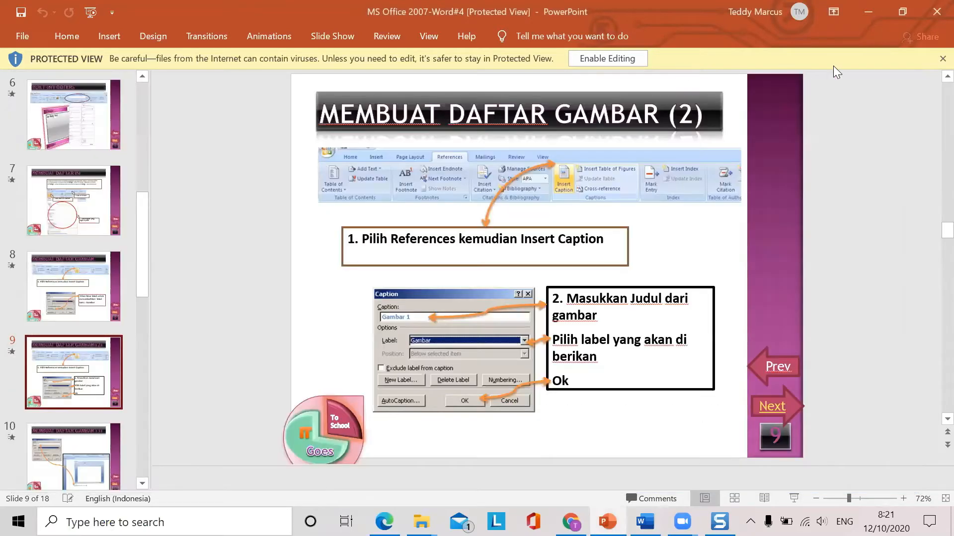
left_click(645, 521)
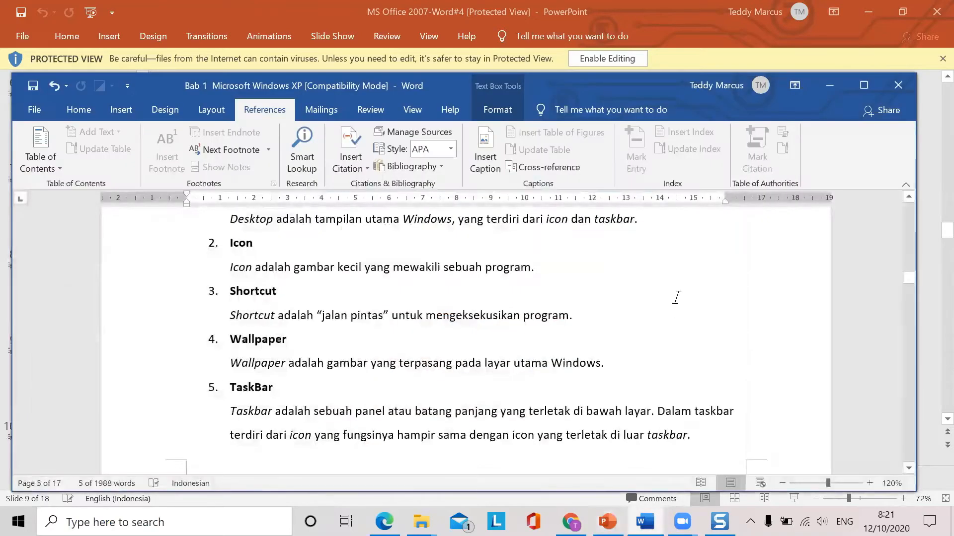
- Maximize the Word document and examine the Tabel I caption above the desktop icon table, selecting the caption and its number
double_click(651, 86)
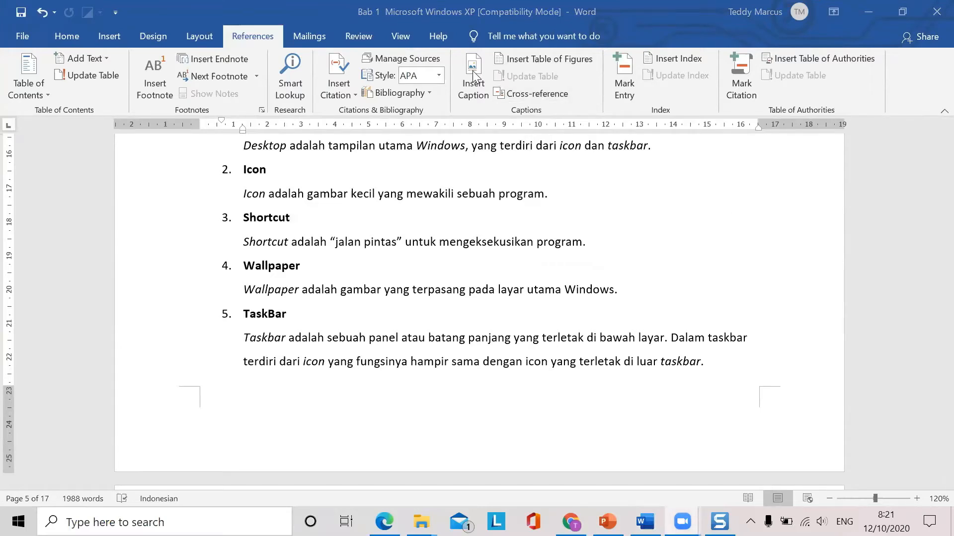
scroll(783, 207, "down", 10)
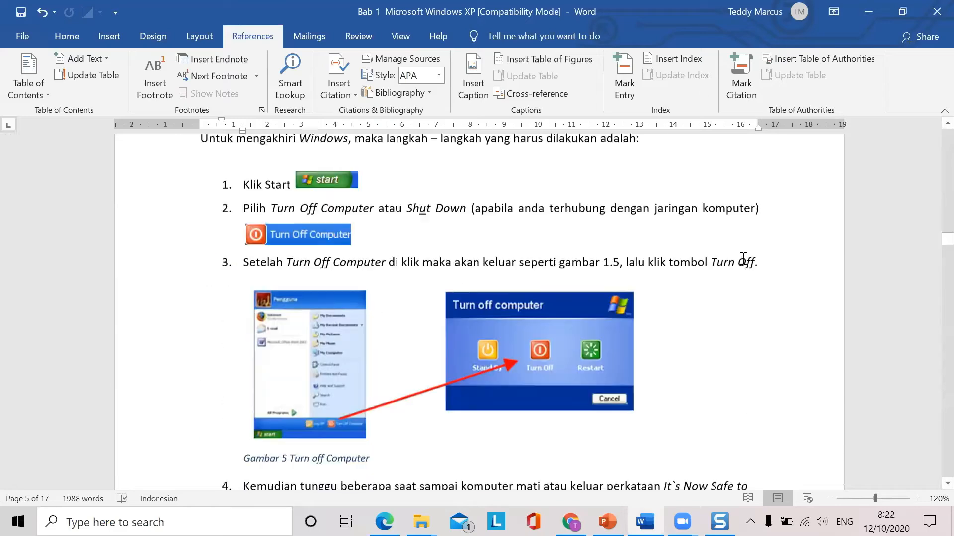
scroll(742, 259, "down", 15)
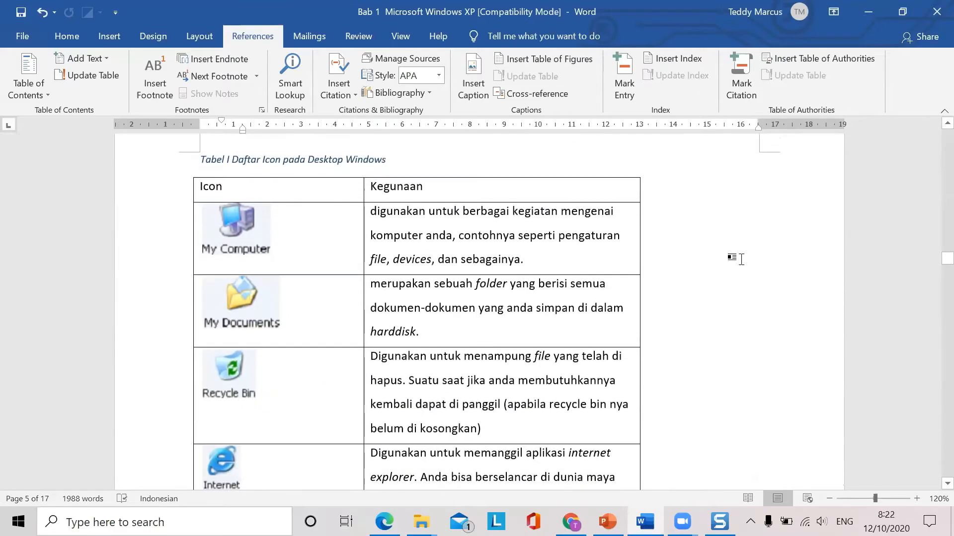
scroll(740, 259, "up", 2)
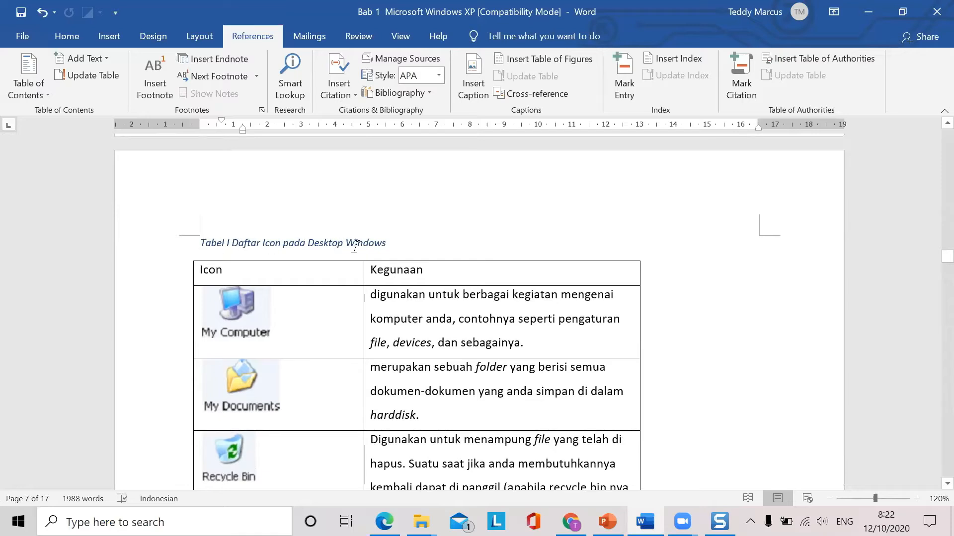
left_click_drag(395, 244, 199, 243)
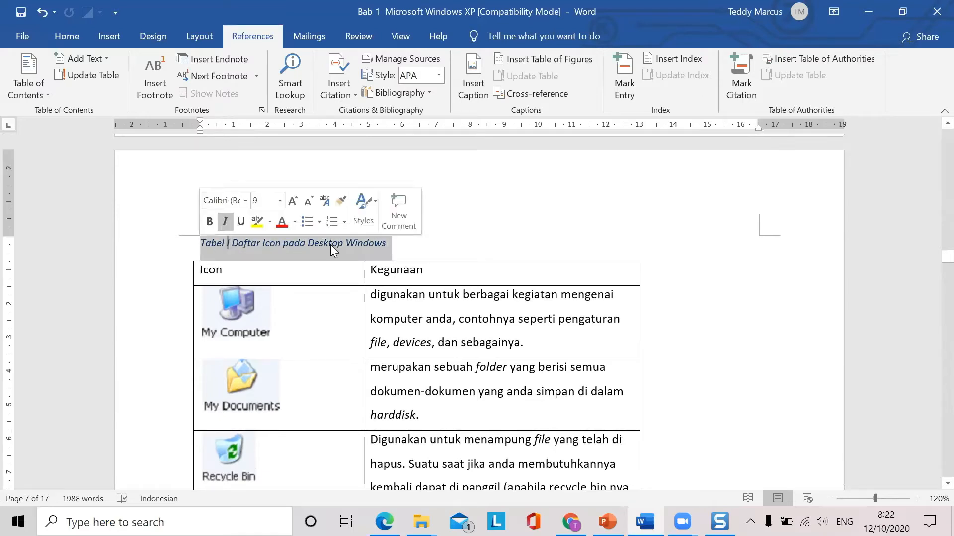
left_click(489, 220)
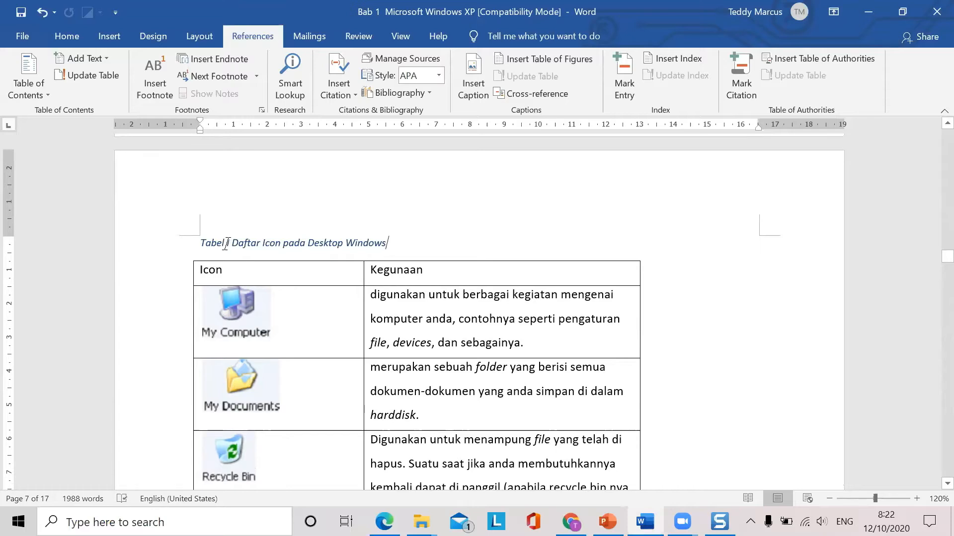
left_click(227, 244)
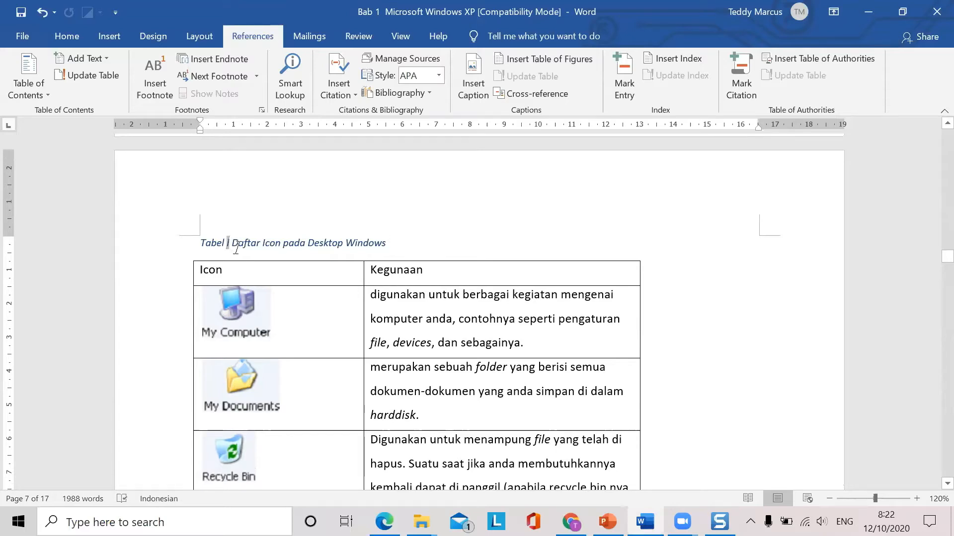
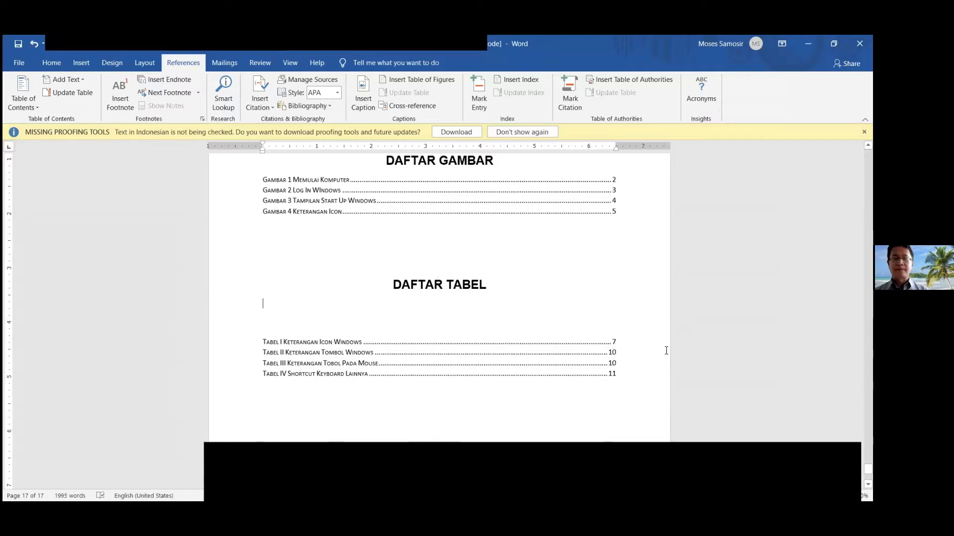
- Examine the entries under DAFTAR GAMBAR and DAFTAR TABEL, selecting part of the Tabel I entry
scroll(664, 350, "up", 2)
scroll(665, 349, "down", 1)
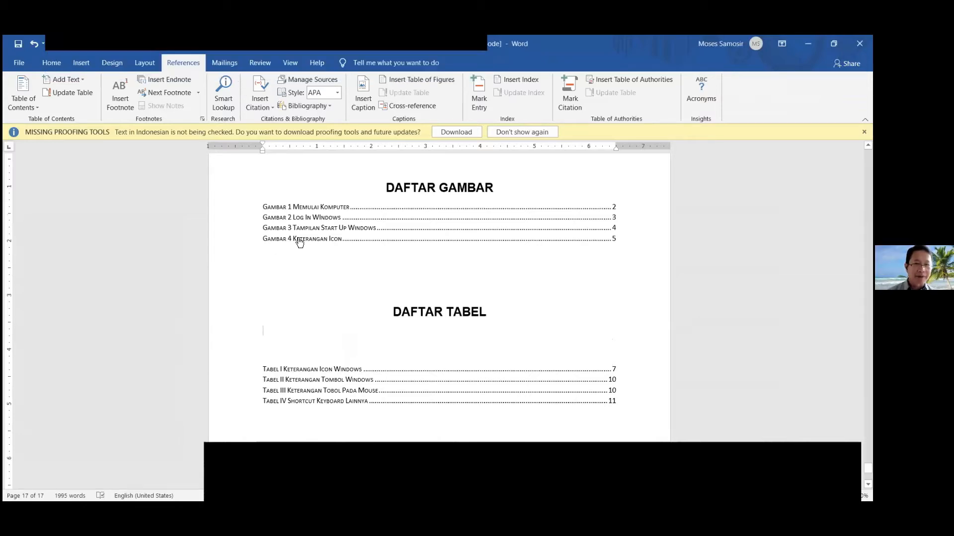
left_click(334, 371, "shift")
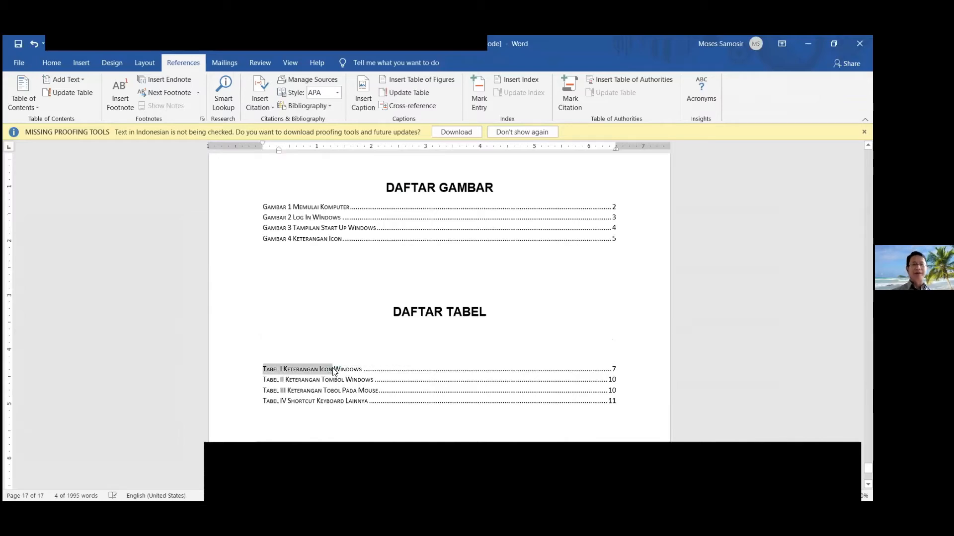
left_click(286, 334)
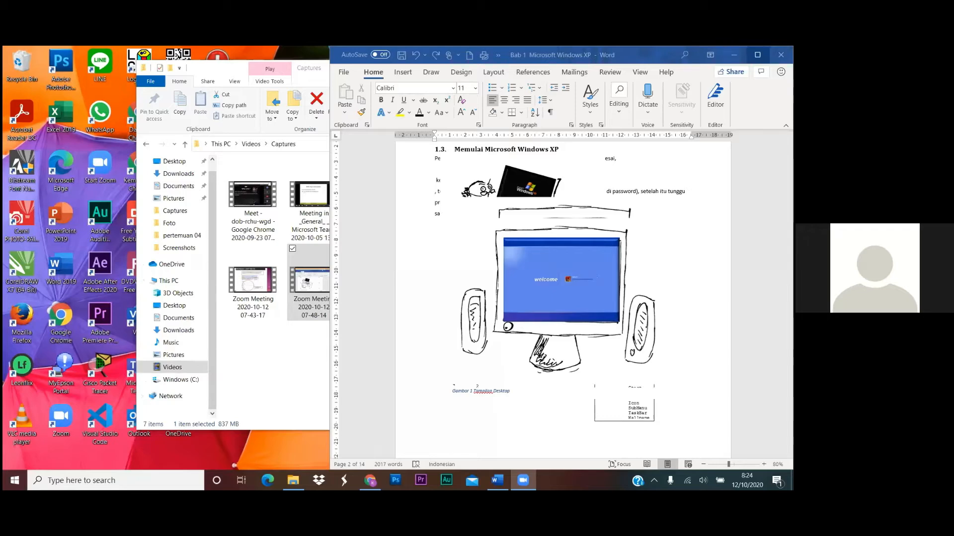
- Maximize the Word window and examine how the pictures and captions are placed from section 1.3 Memulai Microsoft Windows XP through the Desktop item
left_click(757, 55)
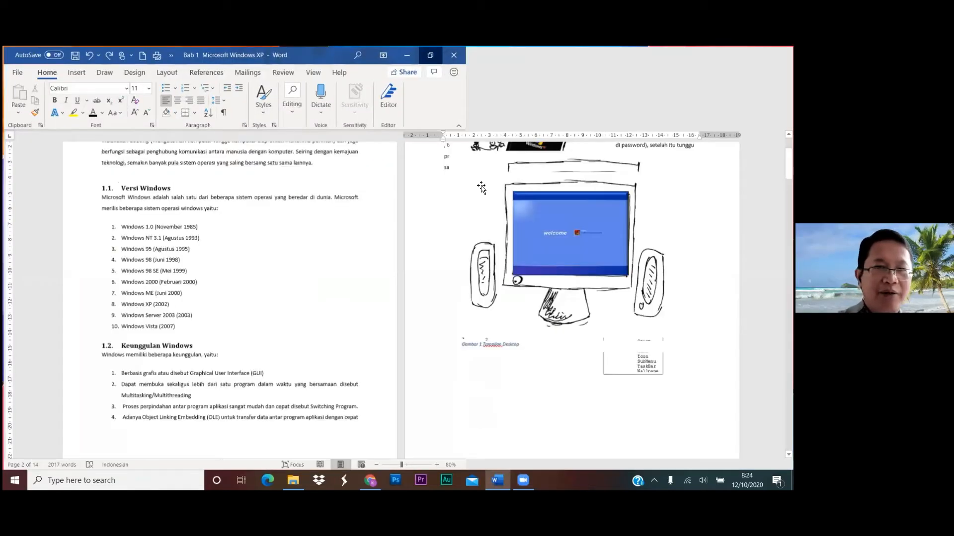
scroll(588, 205, "up", 3)
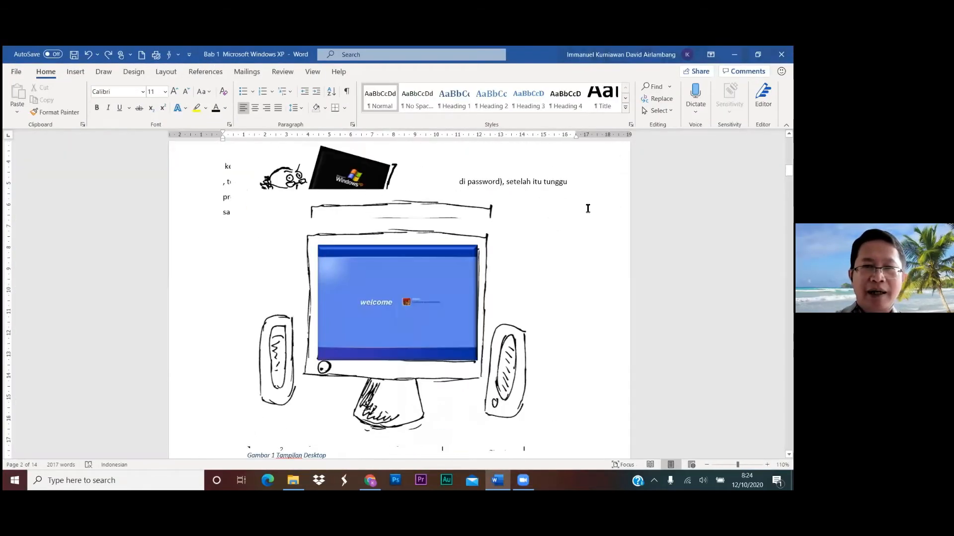
scroll(591, 209, "up", 1)
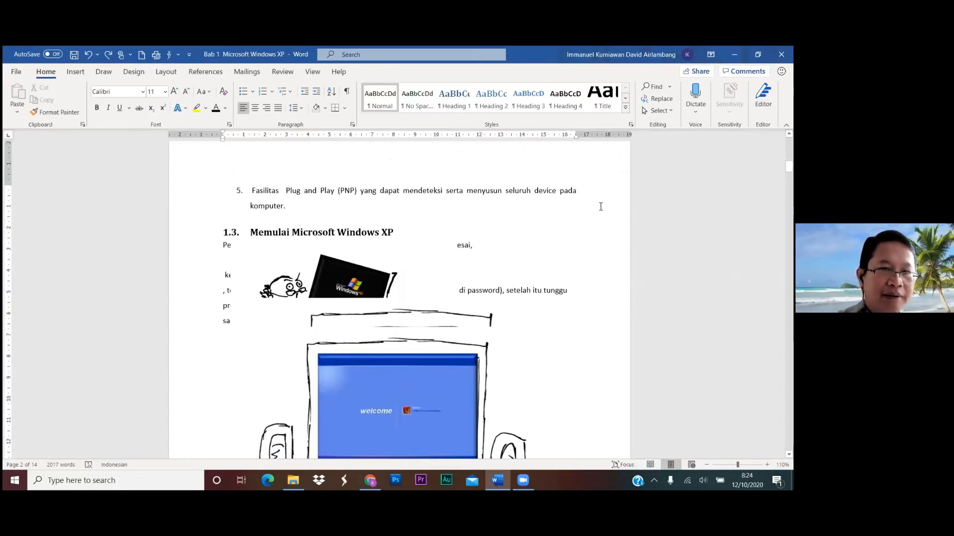
scroll(600, 207, "down", 1)
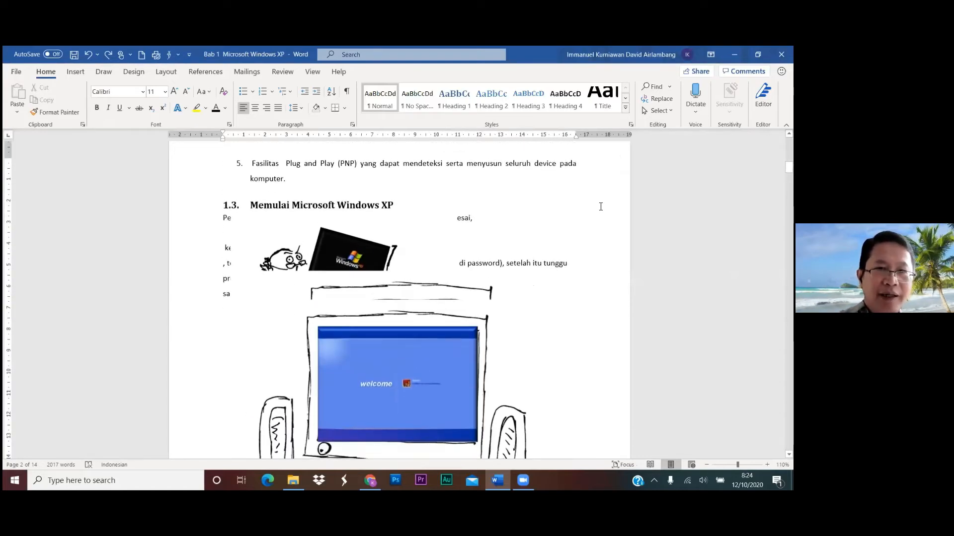
scroll(599, 208, "down", 2)
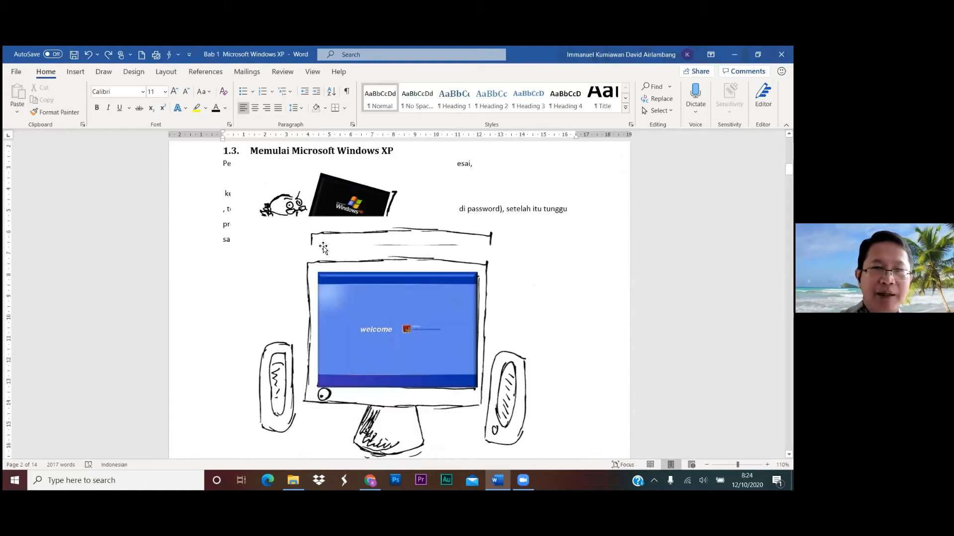
left_click(299, 278)
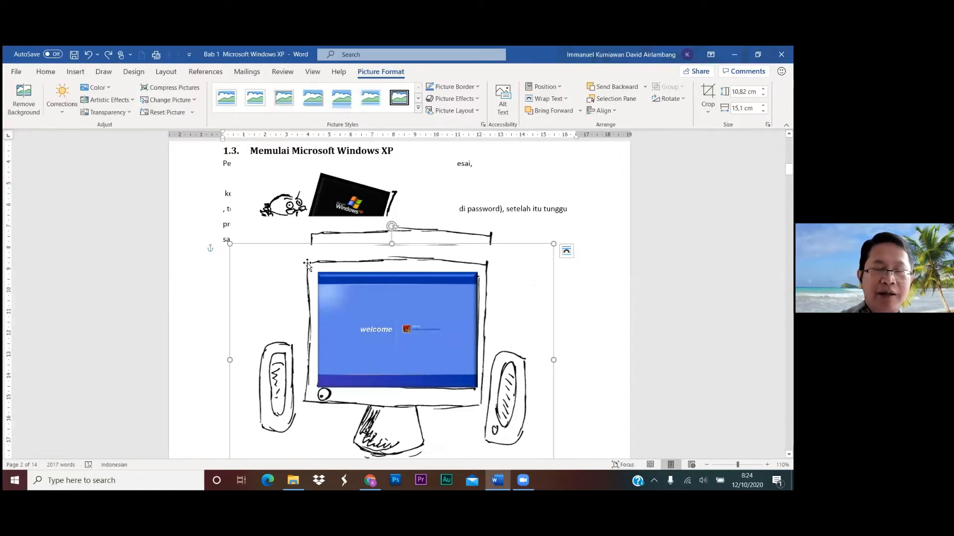
scroll(313, 260, "down", 10)
scroll(314, 260, "down", 3)
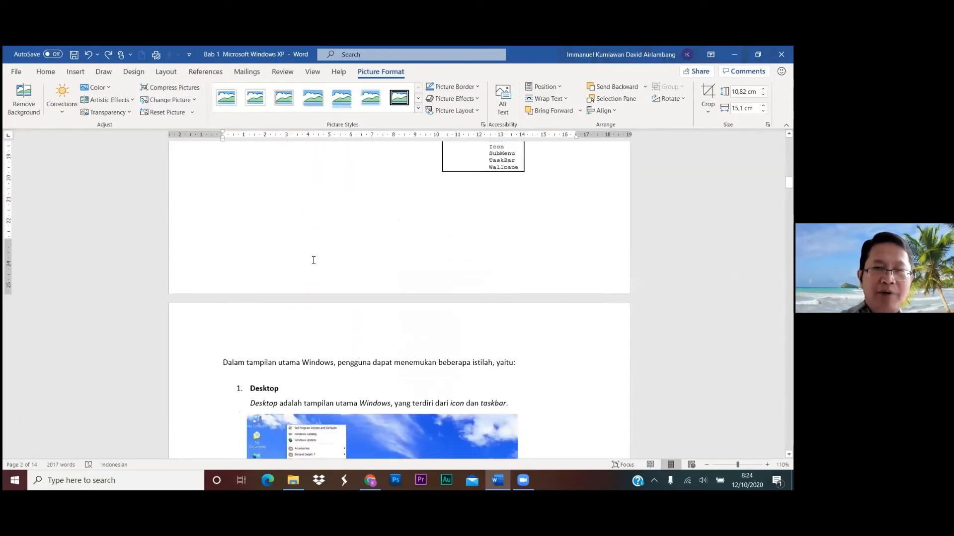
scroll(313, 260, "down", 7)
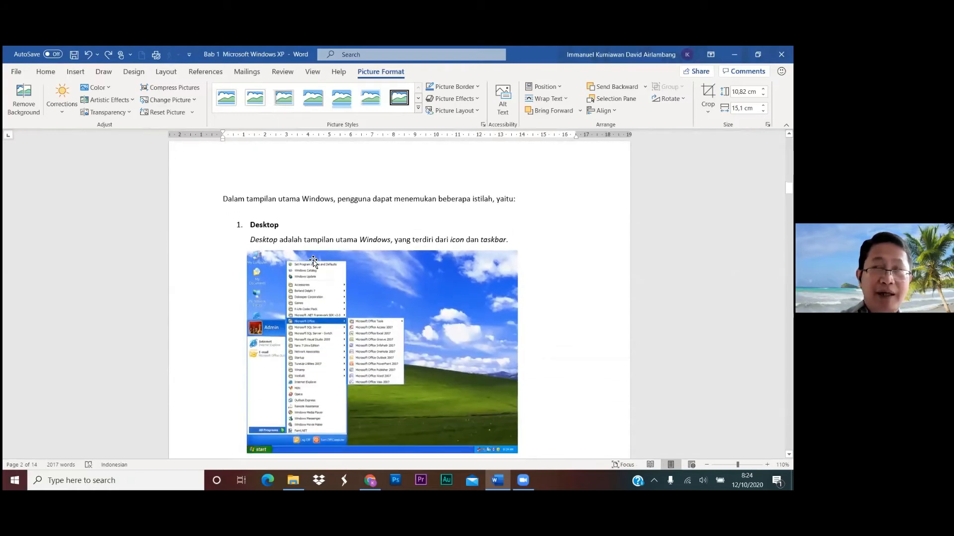
scroll(313, 260, "up", 15)
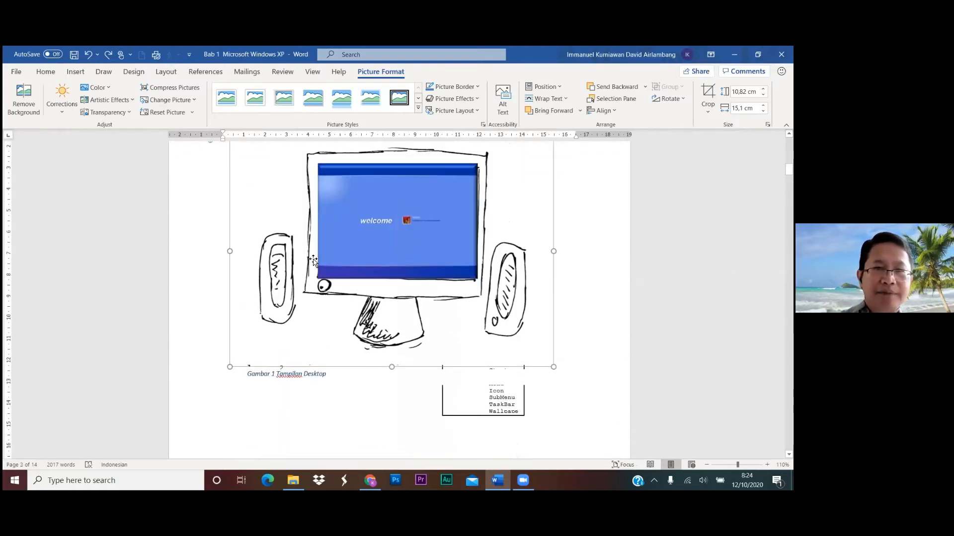
left_click(554, 249)
scroll(553, 248, "down", 12)
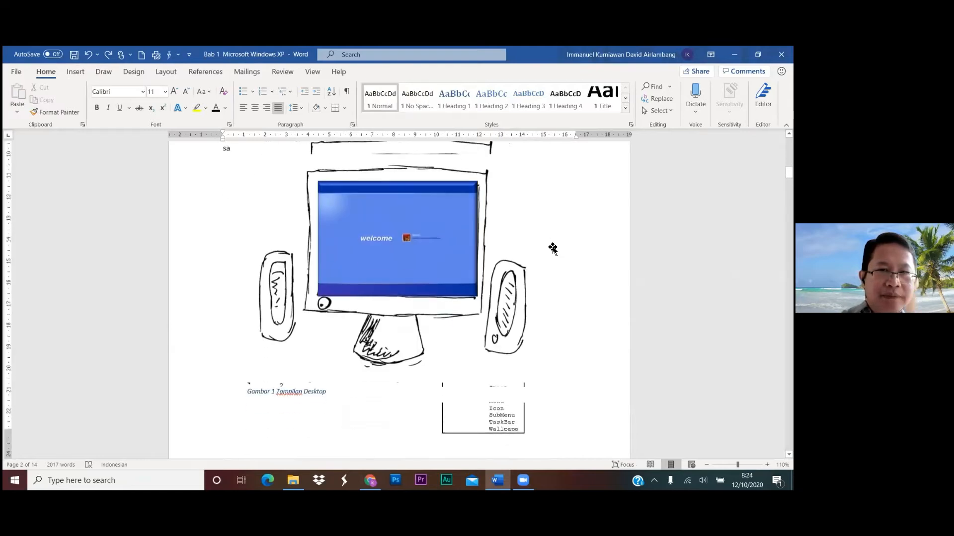
scroll(553, 249, "up", 7)
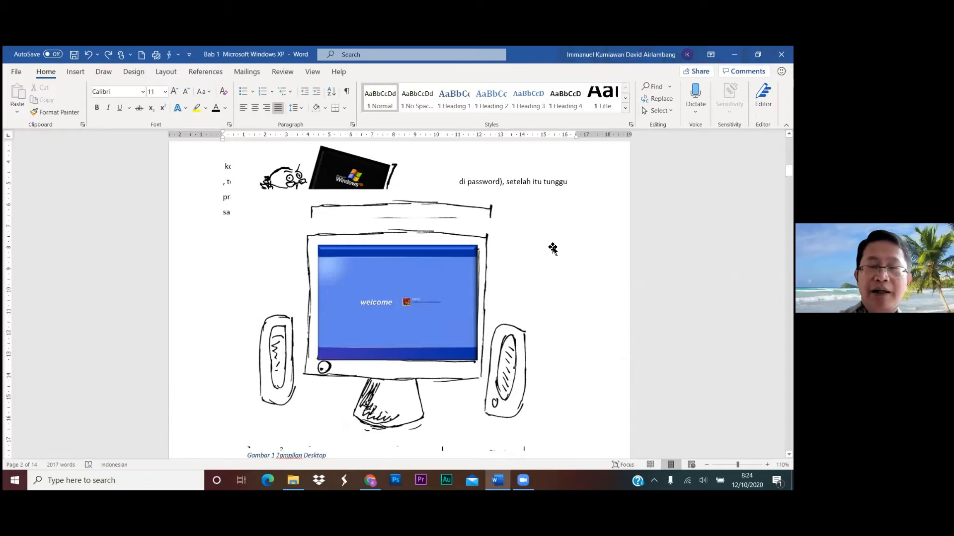
- Set the text wrapping of the monitor drawing around the welcome screen to Square
left_click(277, 264)
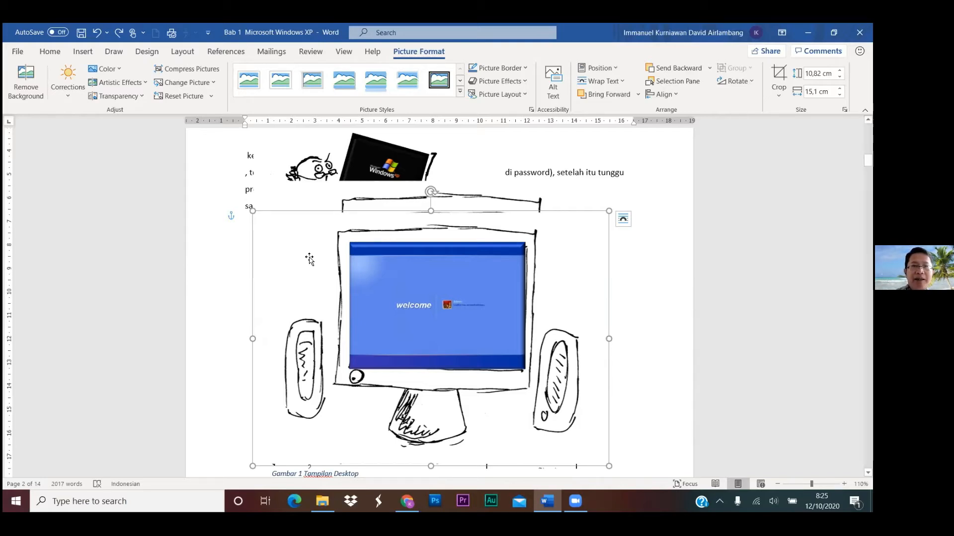
left_click(600, 86)
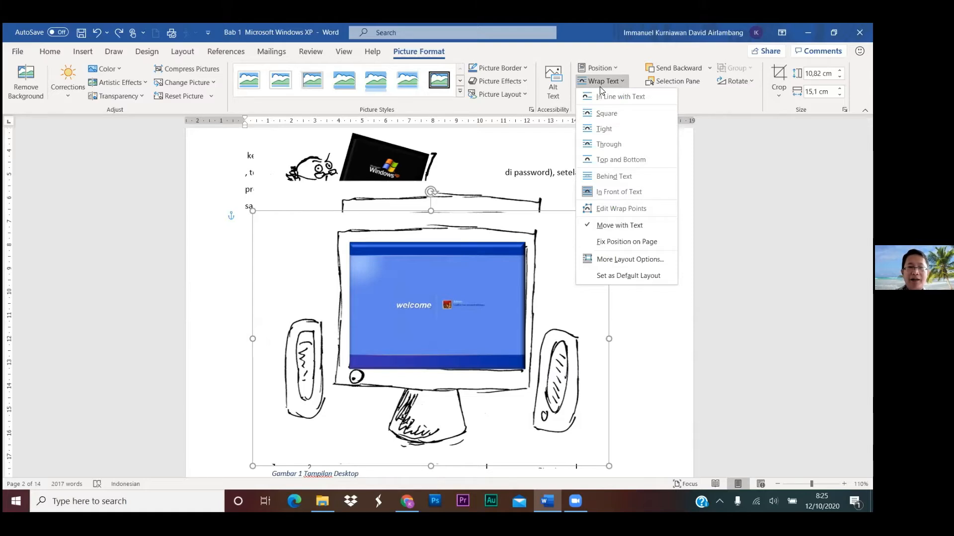
left_click(600, 113)
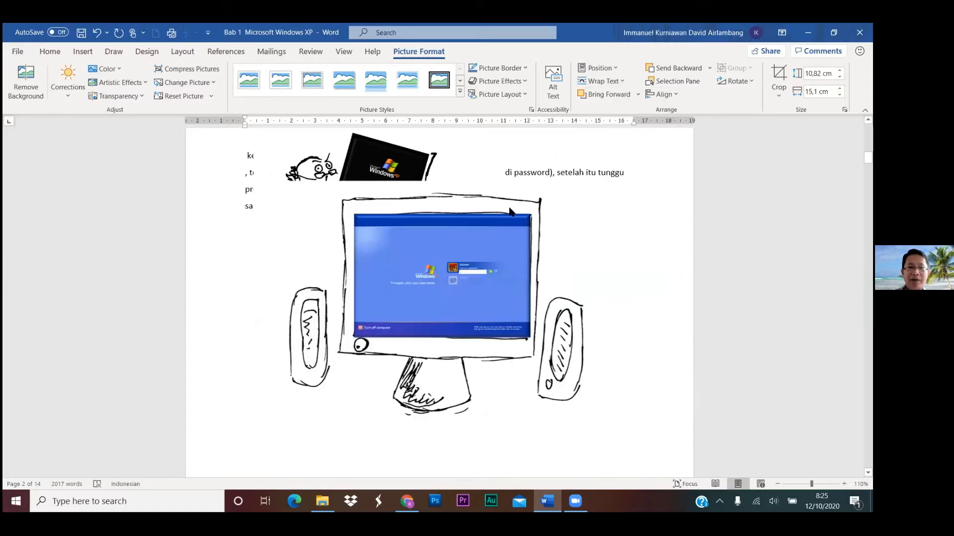
- Try Square text wrapping on the drawing of the man at the computer in section 1.3
left_click(308, 225)
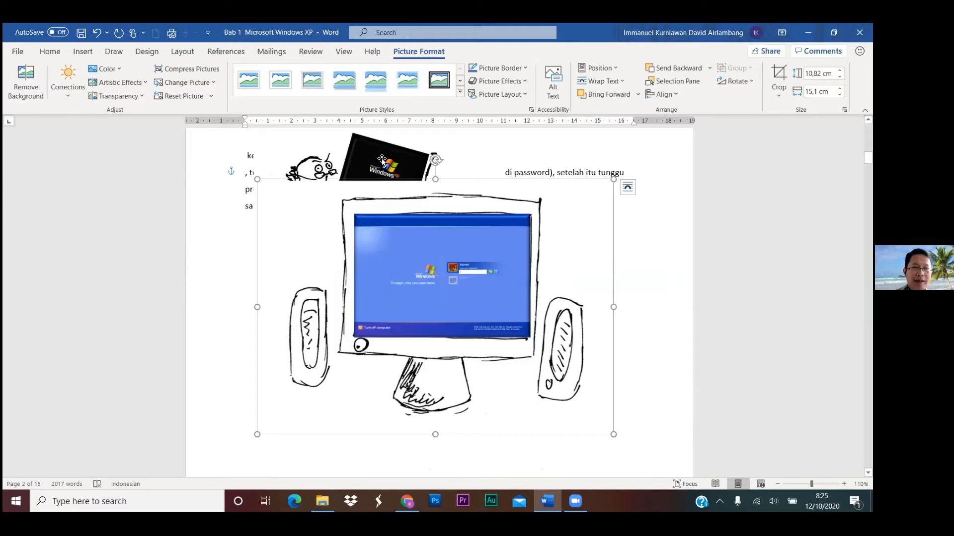
left_click(310, 150)
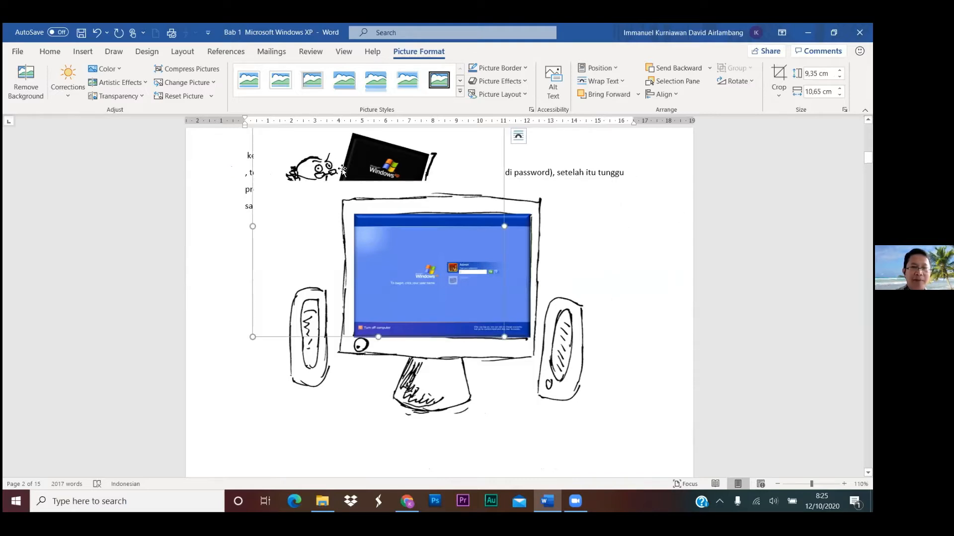
left_click(600, 81)
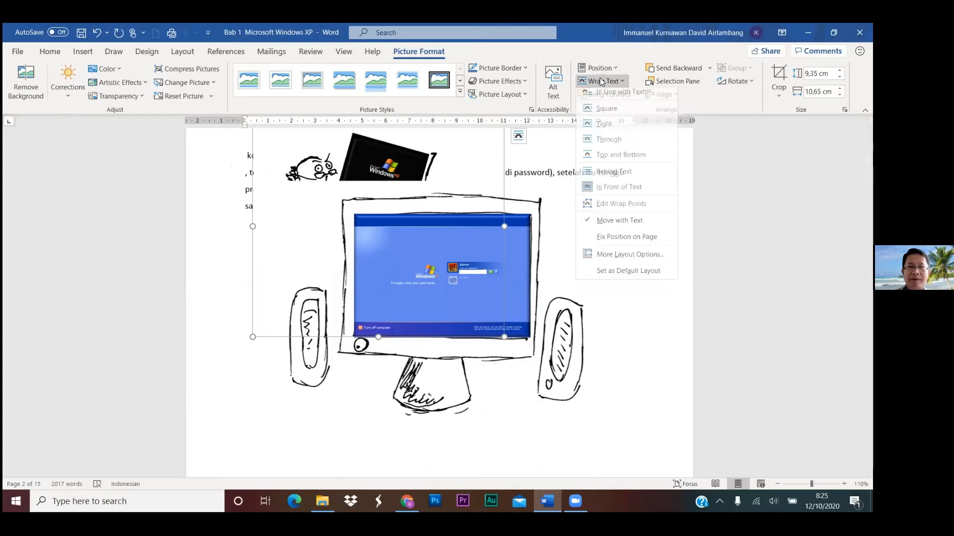
left_click(607, 116)
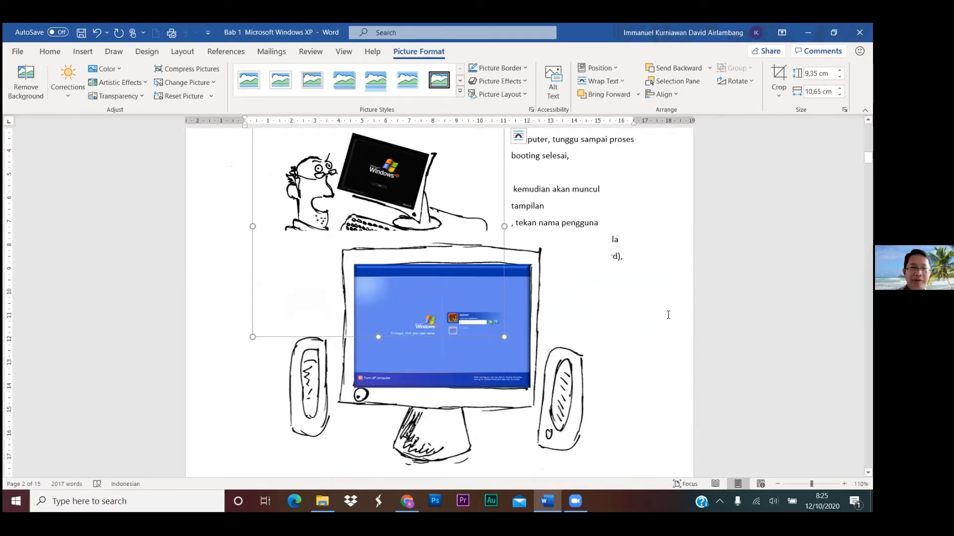
scroll(668, 314, "up", 1)
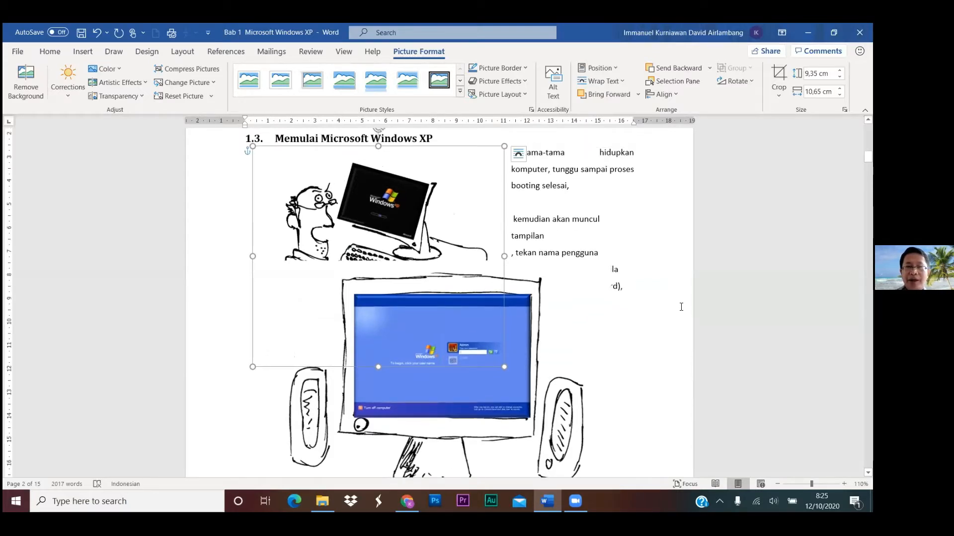
- Set the text wrapping of the drawing of the man at the computer to In Line with Text
left_click(606, 82)
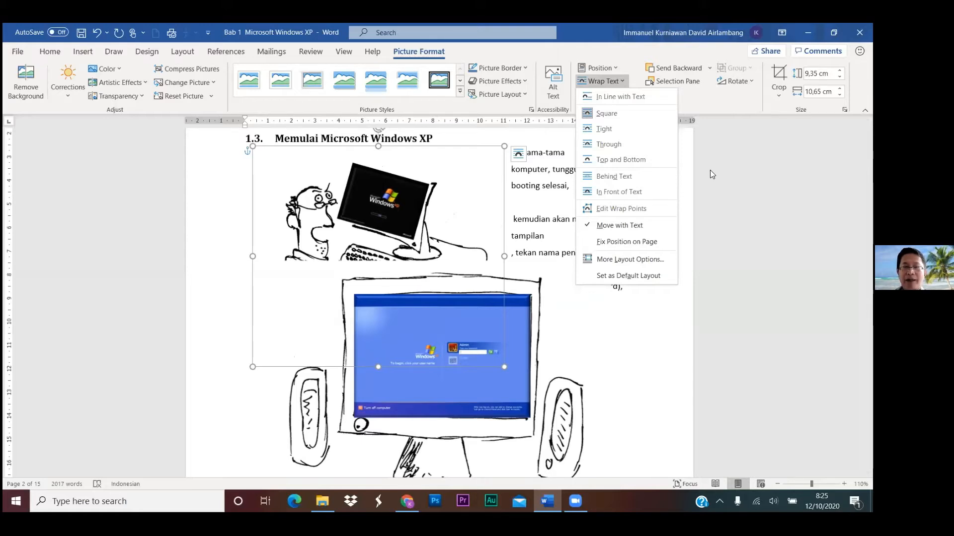
left_click(637, 96)
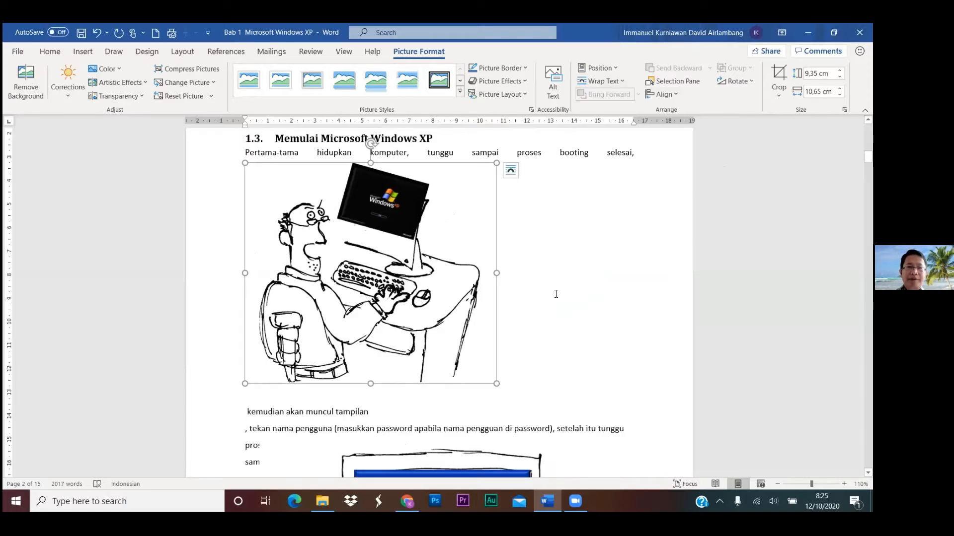
- Set the text wrapping of the monitor drawing around the Windows login screen in section 1.3 to In Line with Text
scroll(555, 293, "down", 6)
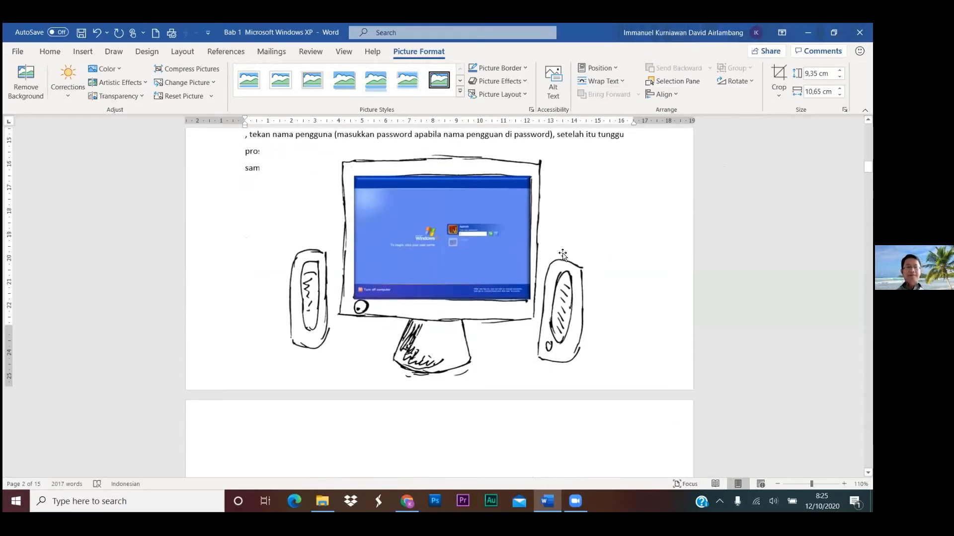
scroll(563, 254, "down", 8)
scroll(398, 275, "up", 1)
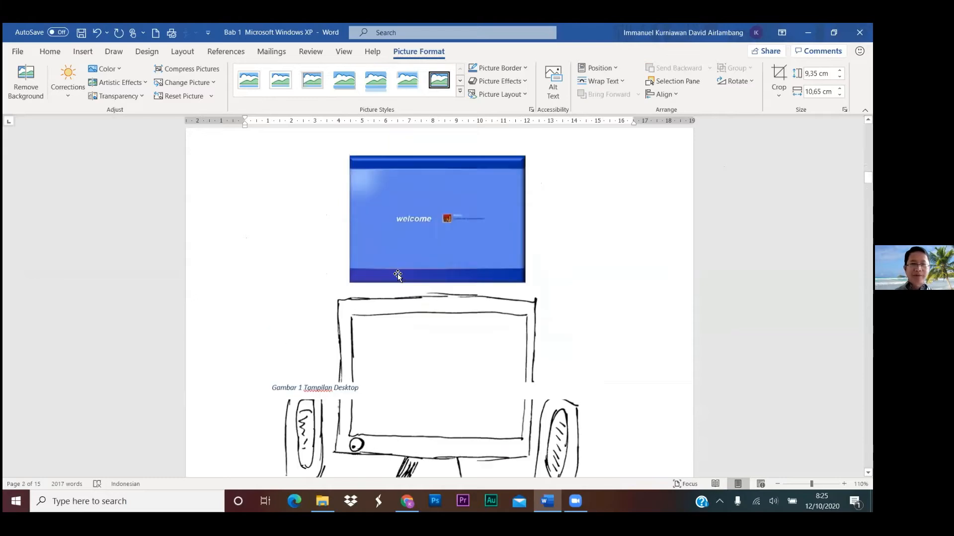
scroll(398, 274, "up", 5)
left_click(456, 192)
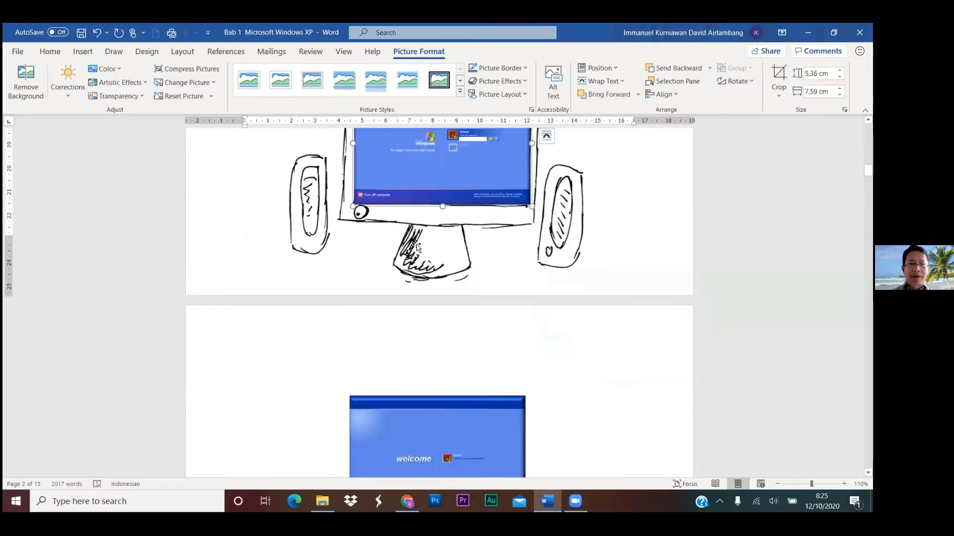
left_click(416, 245)
left_click(604, 80)
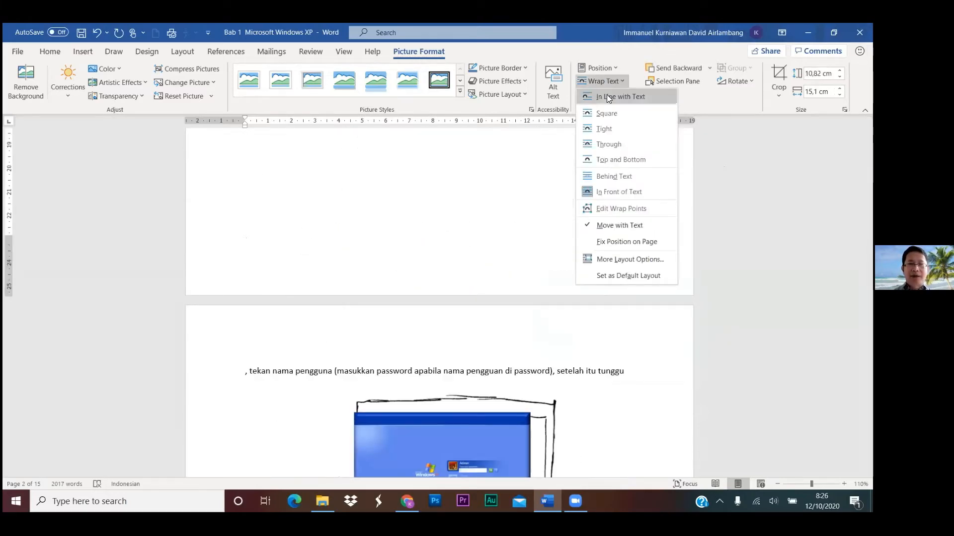
left_click(606, 96)
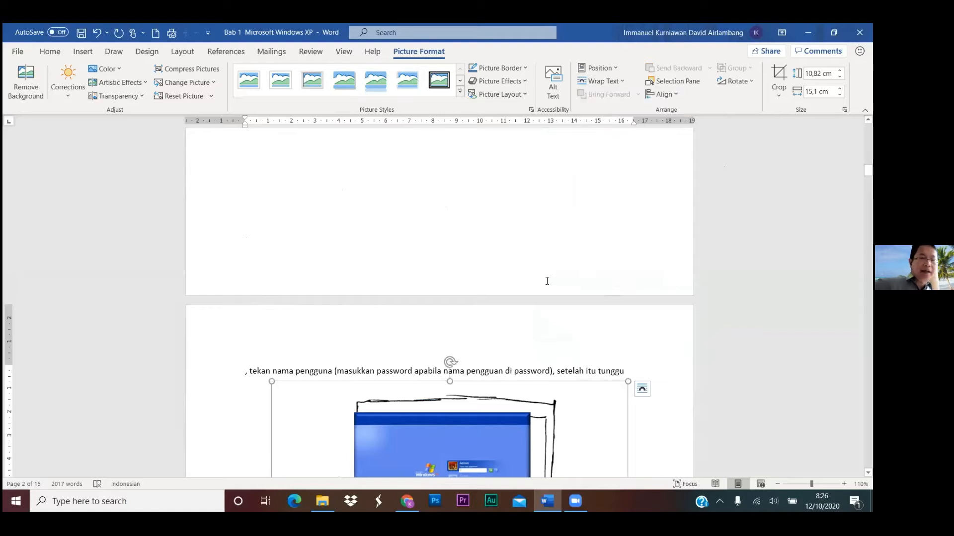
- Set the text wrapping of the empty monitor drawing below the welcome screen picture to In Line with Text
scroll(547, 281, "down", 3)
left_click(494, 306)
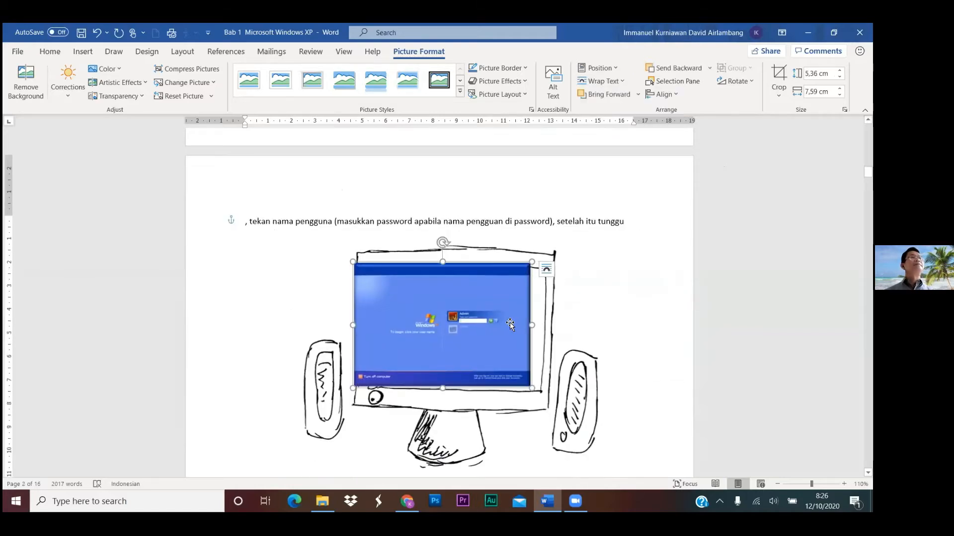
scroll(510, 325, "down", 10)
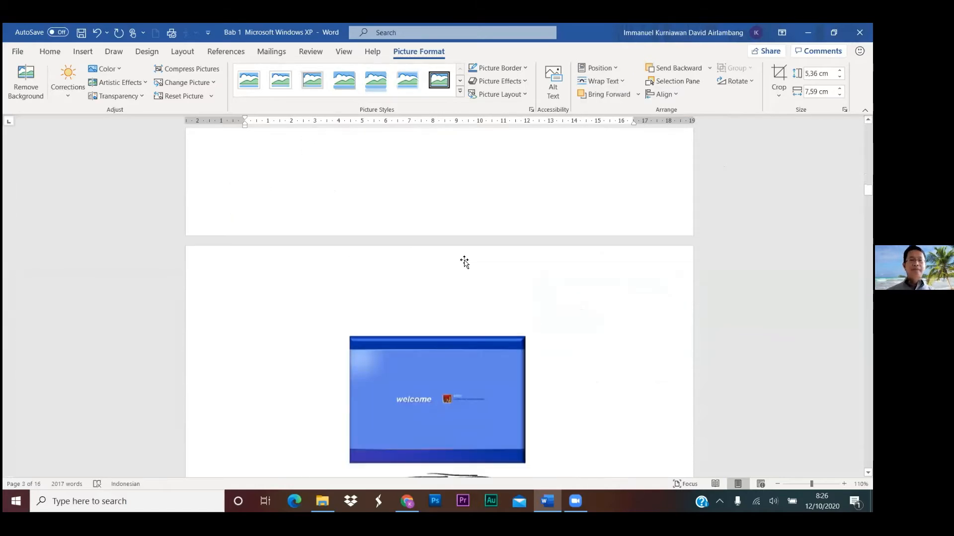
scroll(464, 262, "down", 5)
left_click(451, 309)
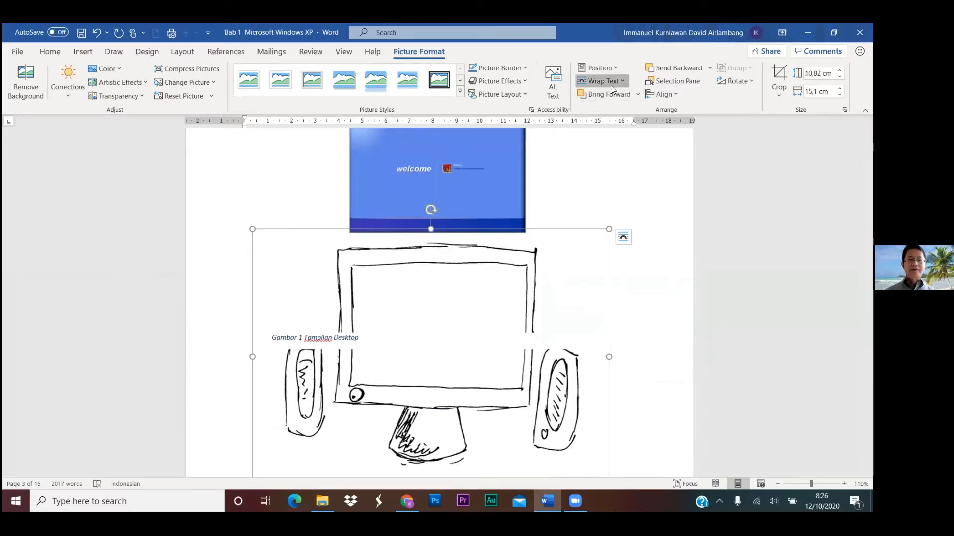
left_click(610, 86)
left_click(613, 94)
scroll(569, 253, "down", 5)
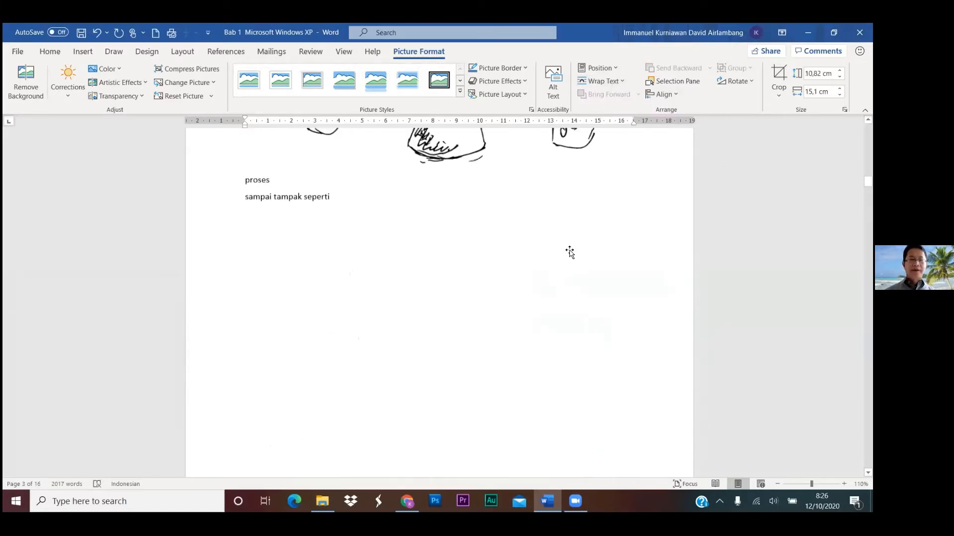
scroll(569, 252, "up", 2)
scroll(526, 293, "down", 4)
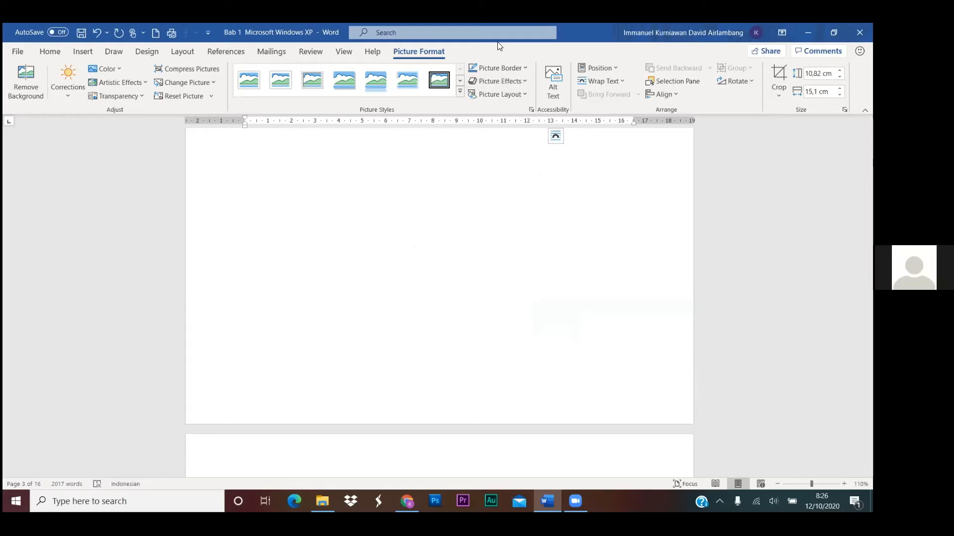
- Try to change the text wrapping of the text box containing the labelled arrows and the Keterangan legend by the Gambar 1 Tampilan Desktop caption
scroll(558, 275, "down", 10)
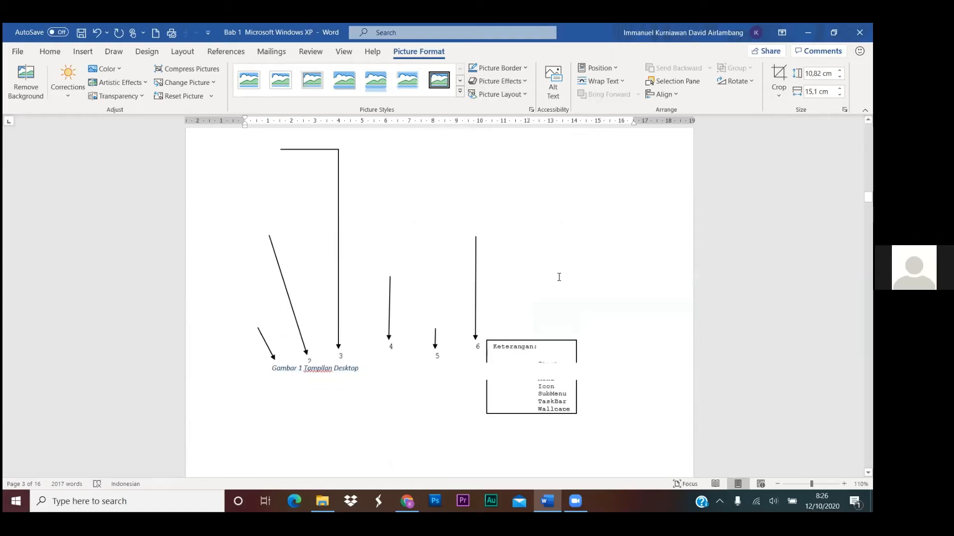
left_click(483, 275)
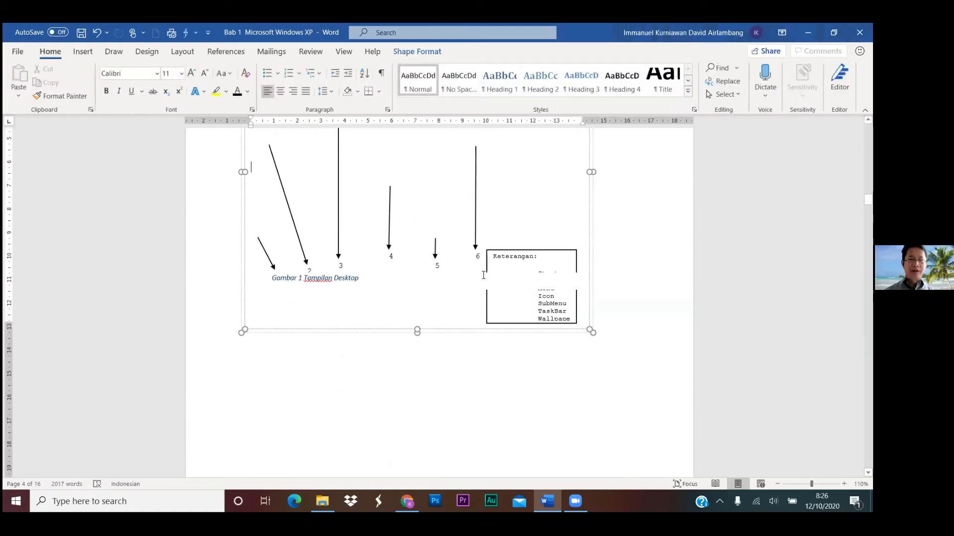
left_click(596, 394)
scroll(596, 394, "up", 2)
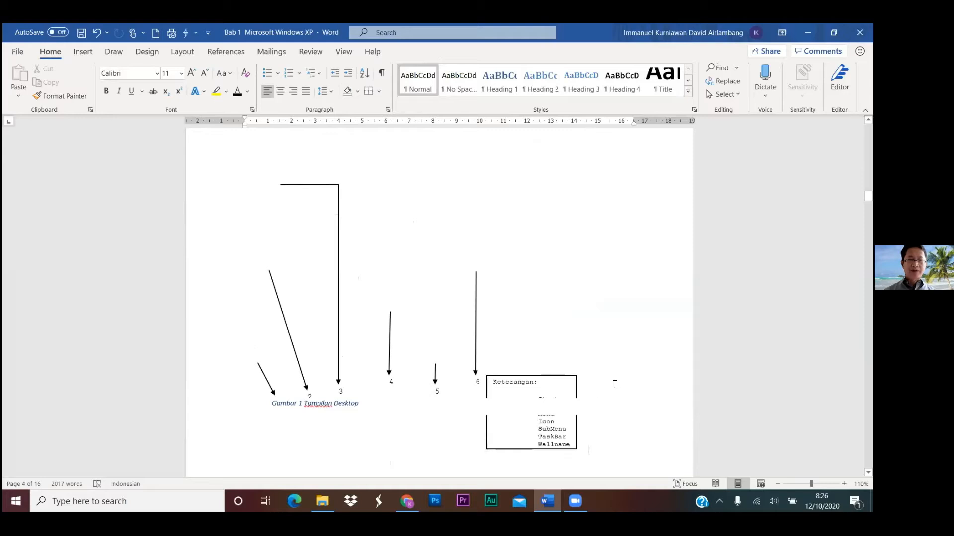
scroll(620, 380, "down", 1)
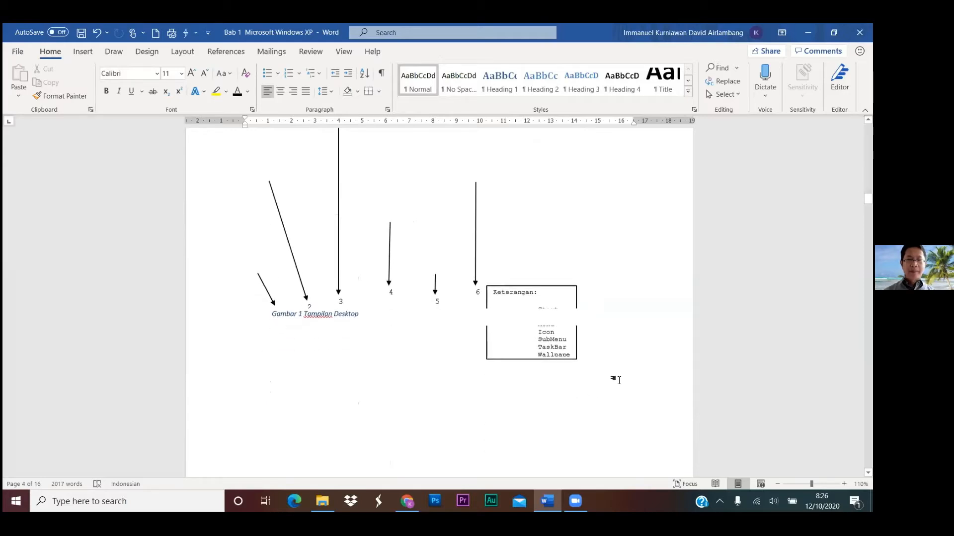
scroll(619, 381, "up", 1)
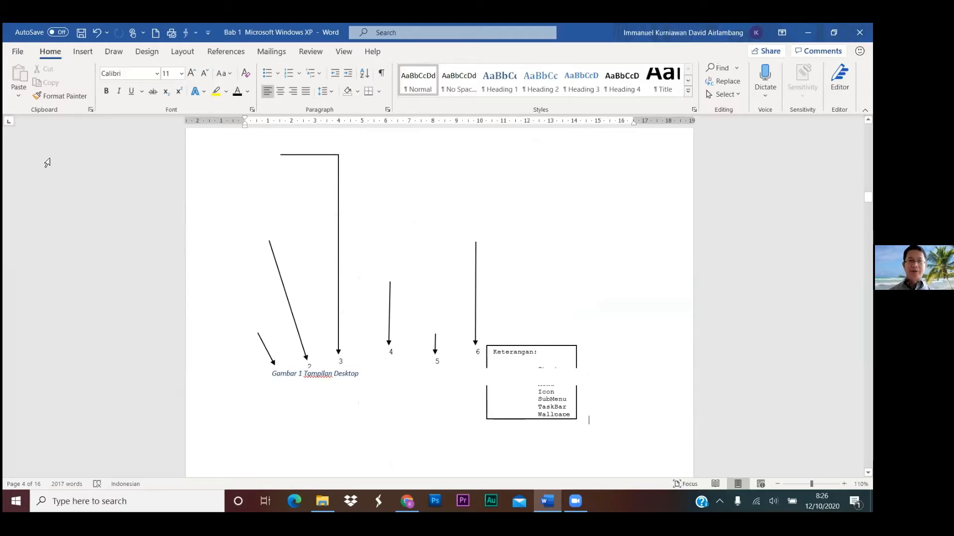
left_click(430, 273)
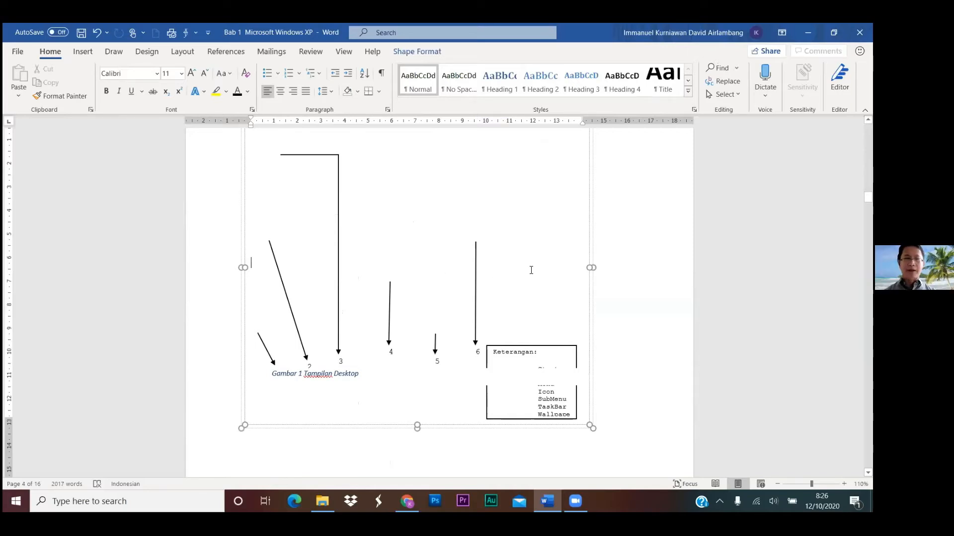
double_click(460, 265)
left_click(423, 53)
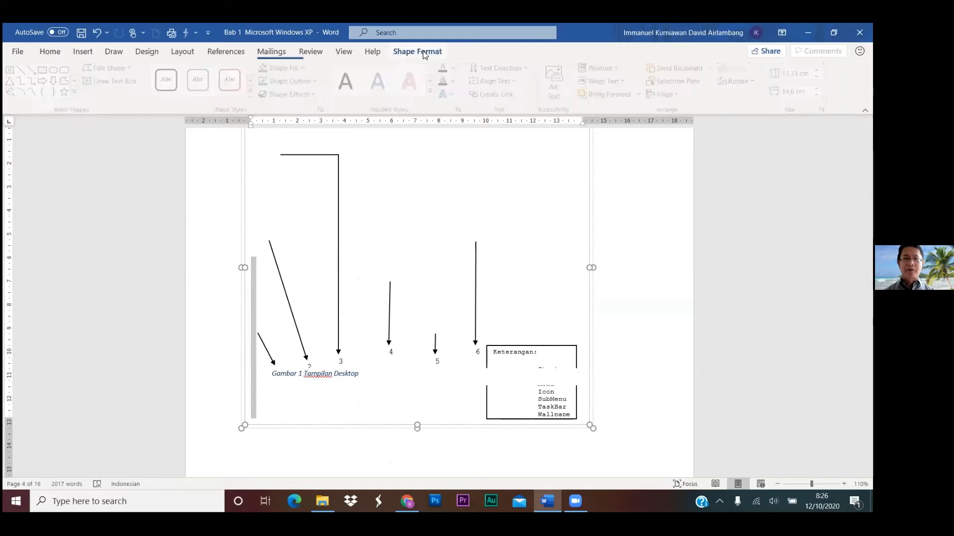
left_click(609, 81)
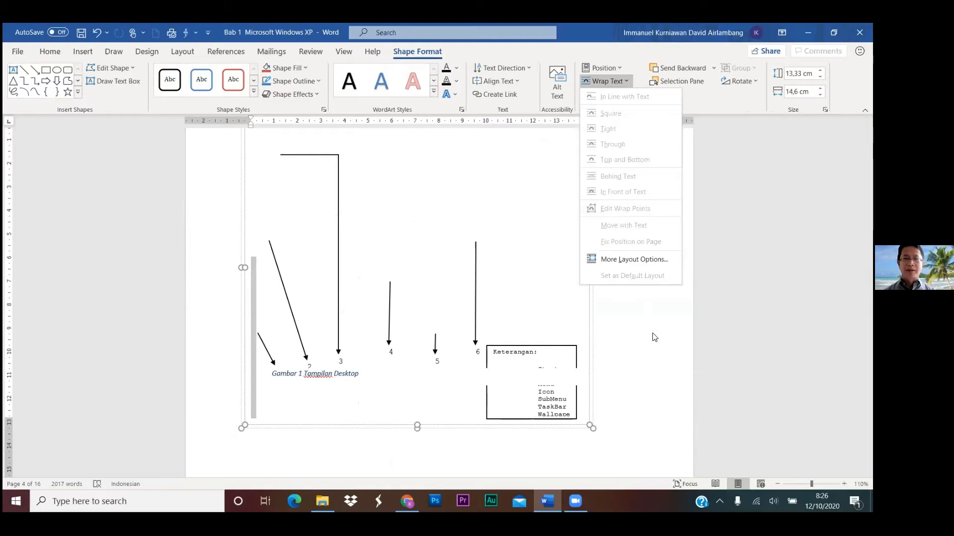
left_click(640, 356)
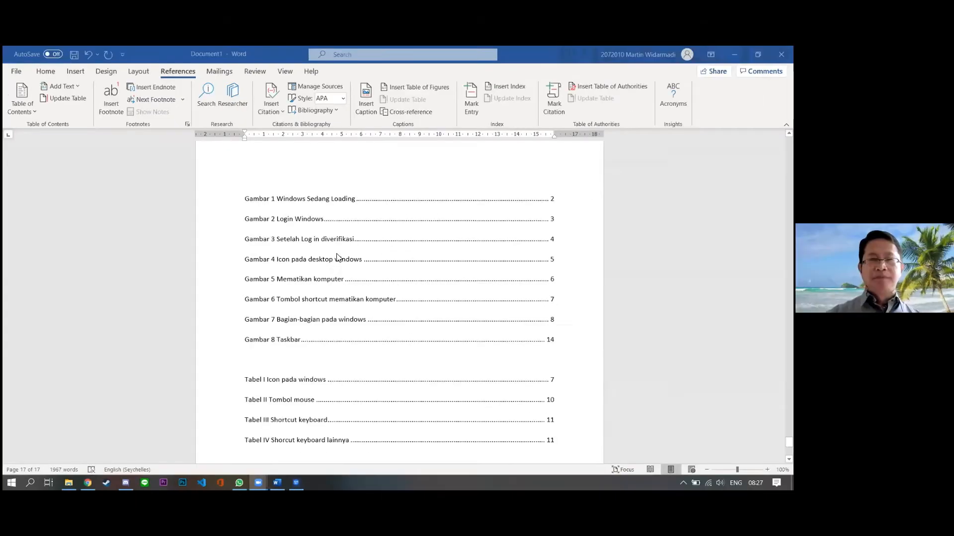
- Review the generated lists of figures and tables, the captioned table of desktop icons and the text of section 1.5 Icon
scroll(336, 255, "up", 4)
scroll(337, 256, "down", 1)
scroll(336, 257, "up", 1)
scroll(336, 256, "down", 3)
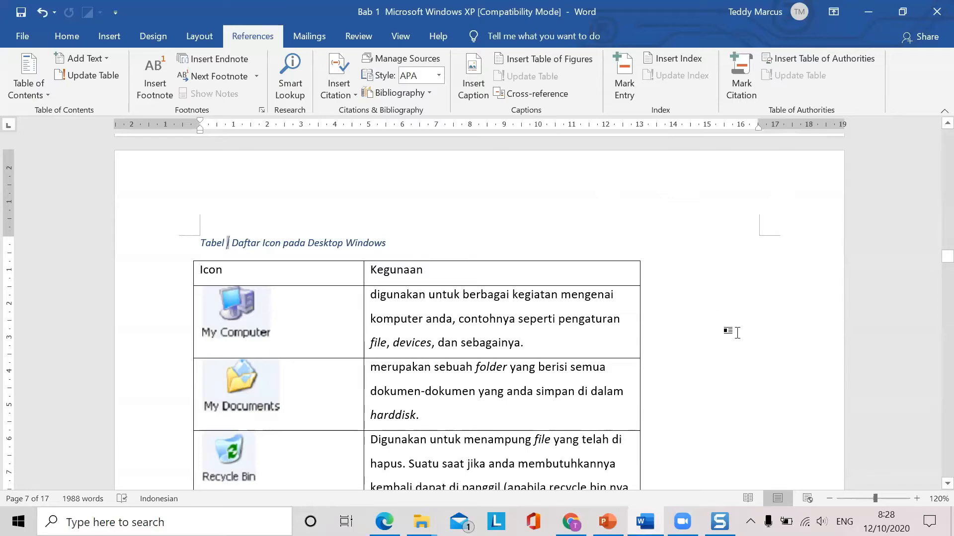
left_click(600, 278)
scroll(695, 393, "down", 2)
scroll(698, 397, "down", 5)
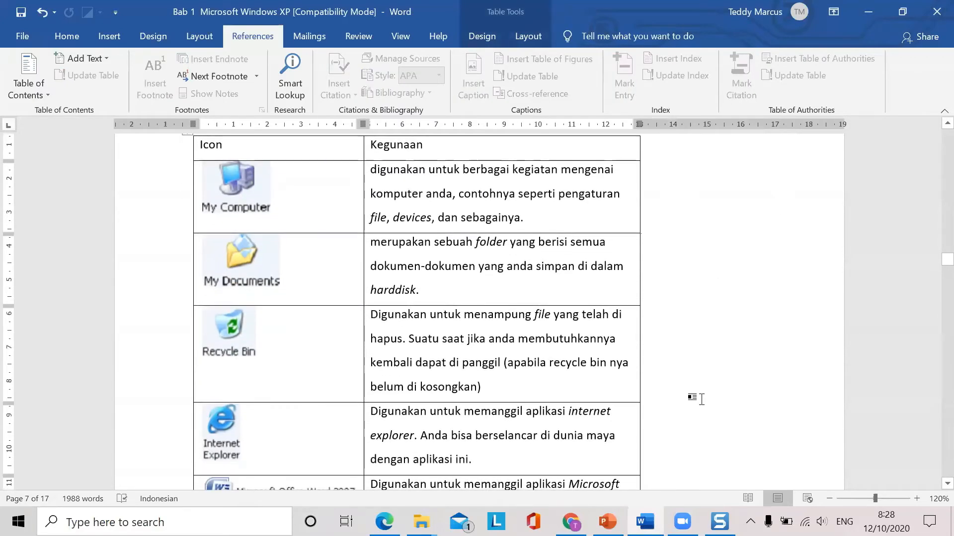
scroll(693, 396, "up", 7)
scroll(680, 392, "up", 7)
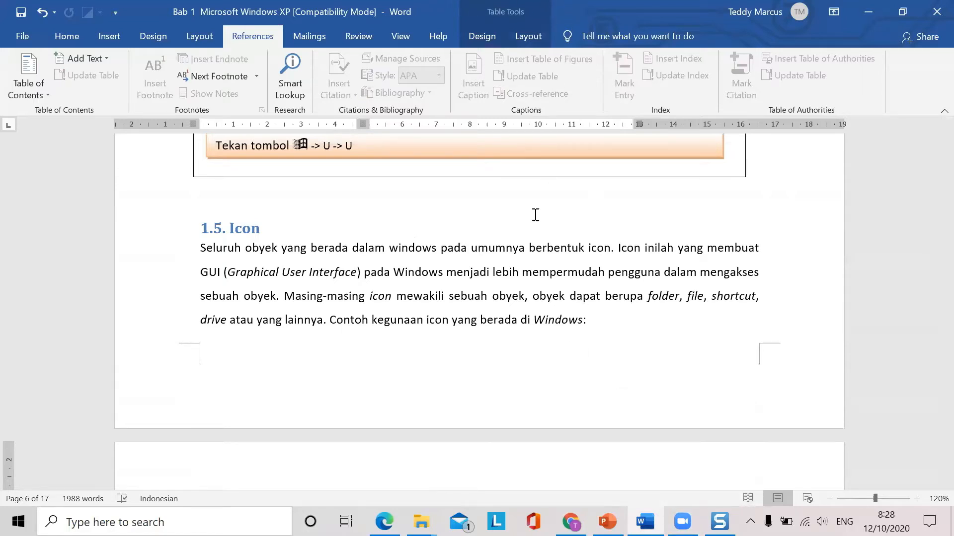
- Place the cursor just before the full stop ending the first sentence of section 1.1 Versi Windows, after "dunia"
mouse_move(682, 521)
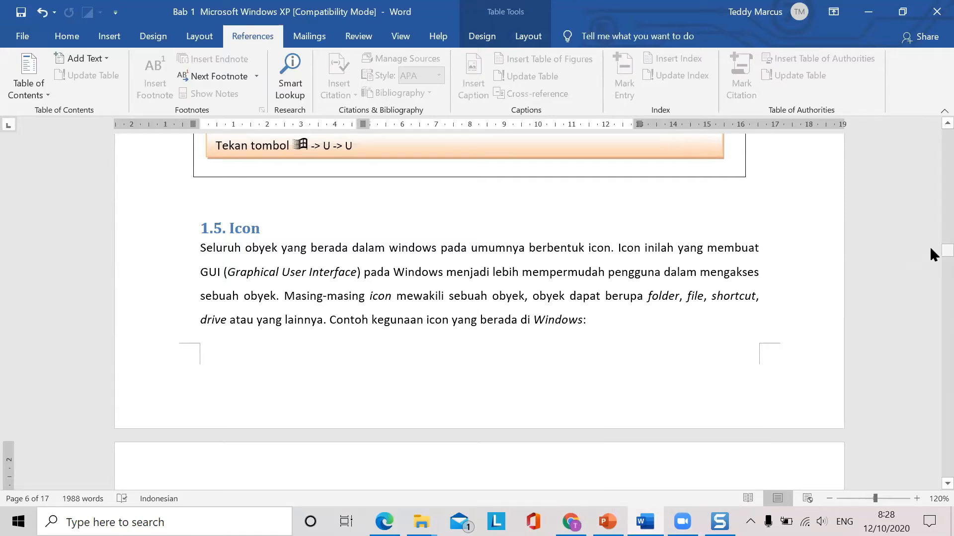
left_click_drag(929, 248, 928, 136)
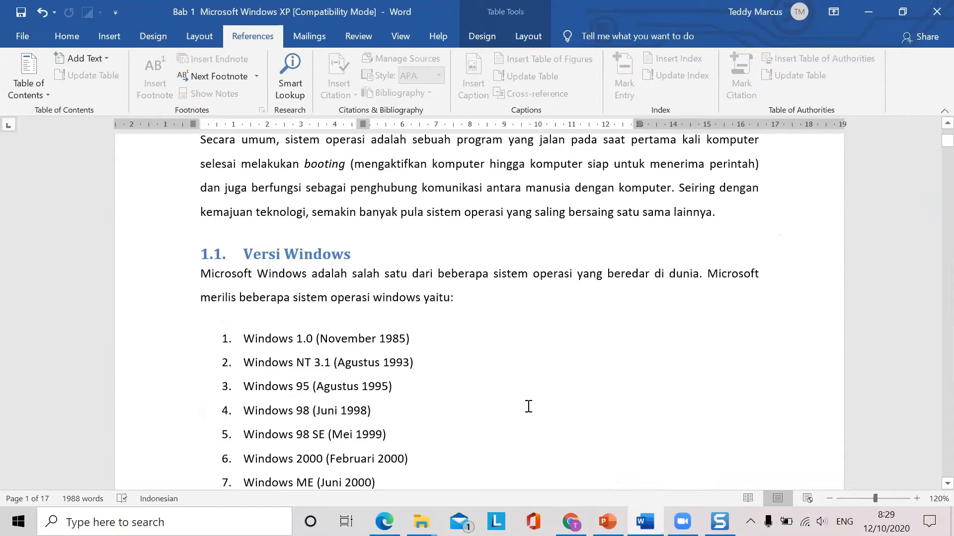
scroll(447, 365, "down", 3)
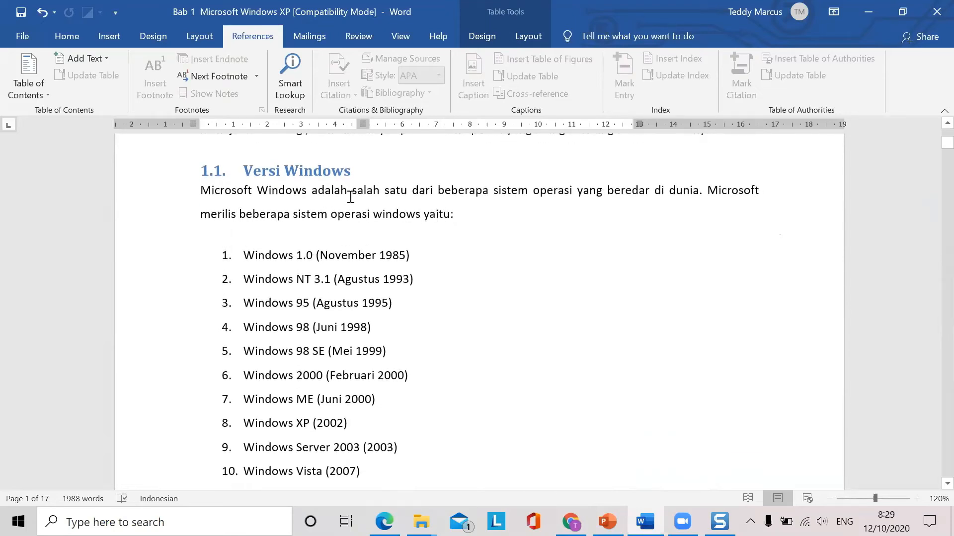
left_click(203, 193)
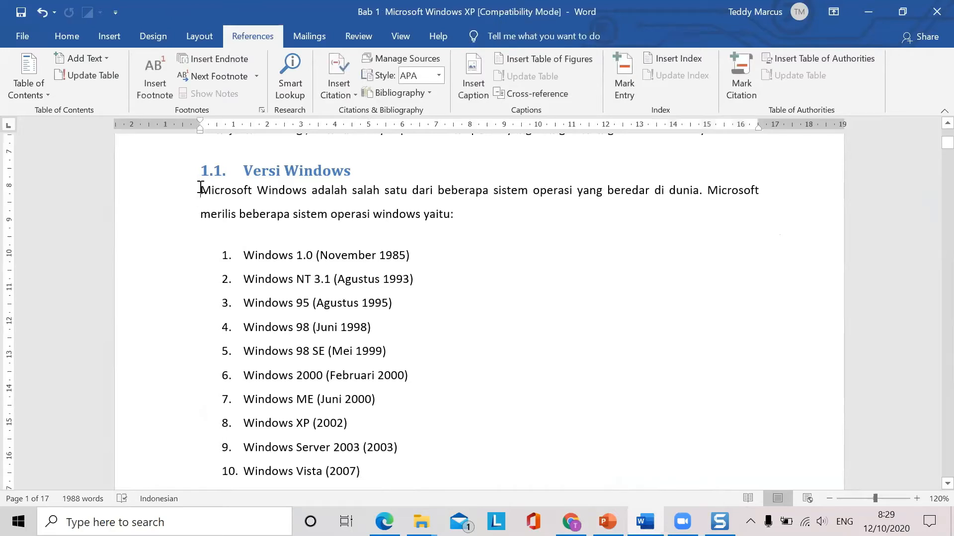
left_click_drag(212, 191, 308, 190)
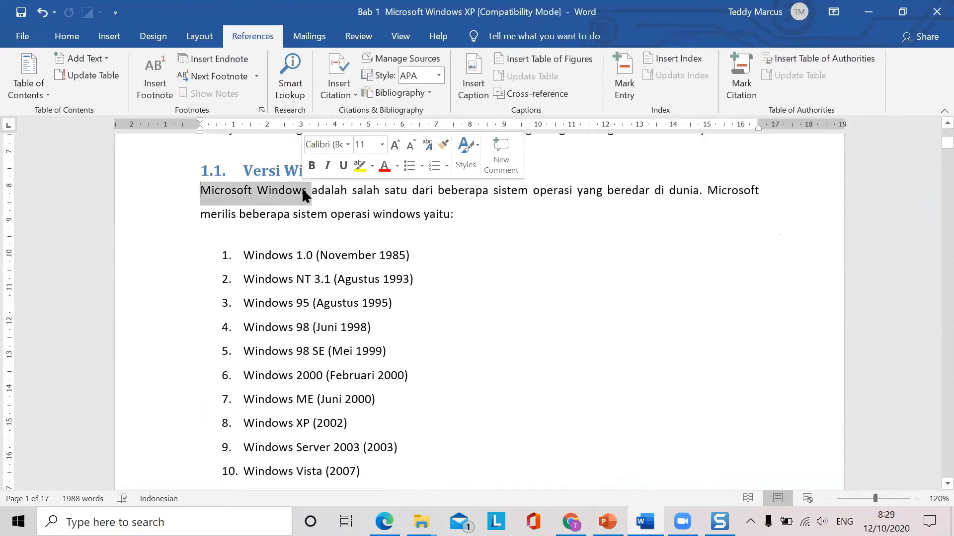
scroll(355, 388, "down", 3)
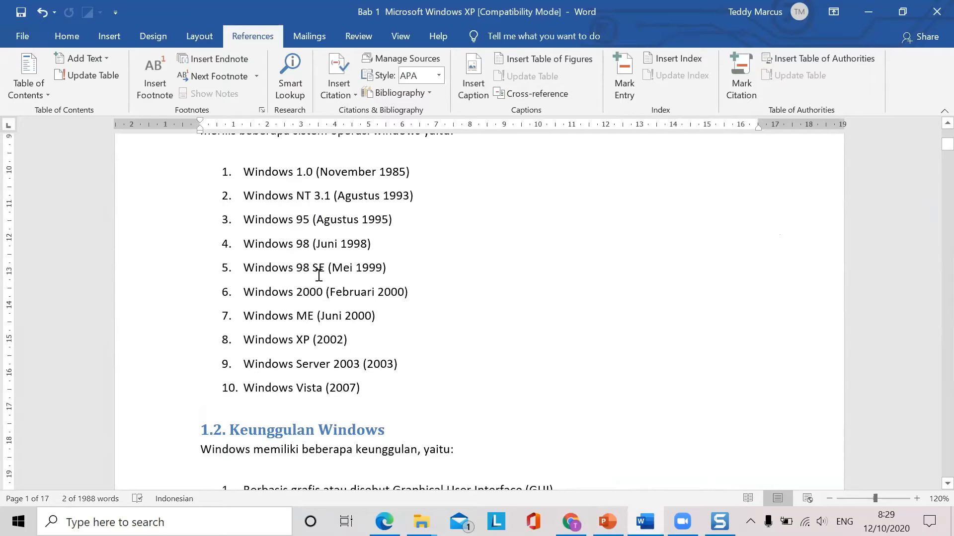
scroll(290, 230, "up", 3)
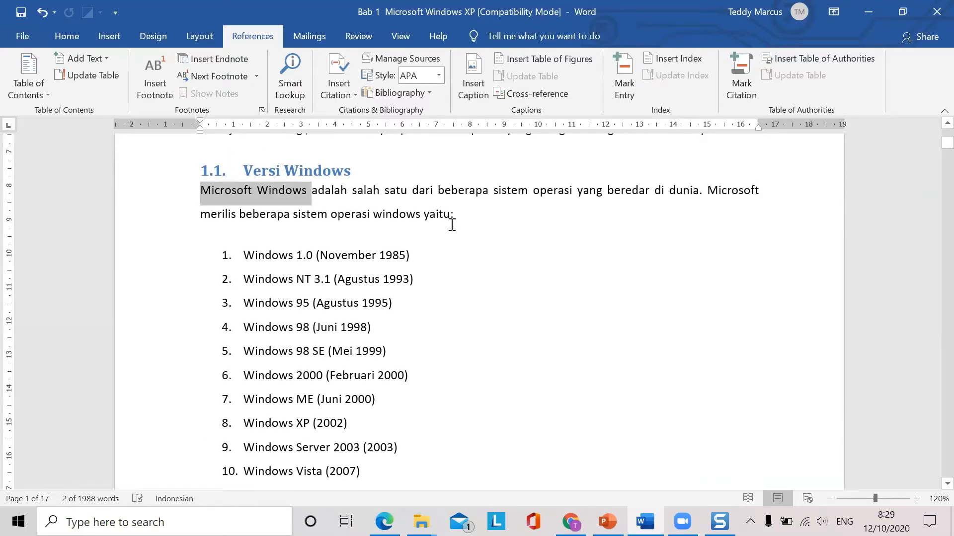
left_click(699, 193)
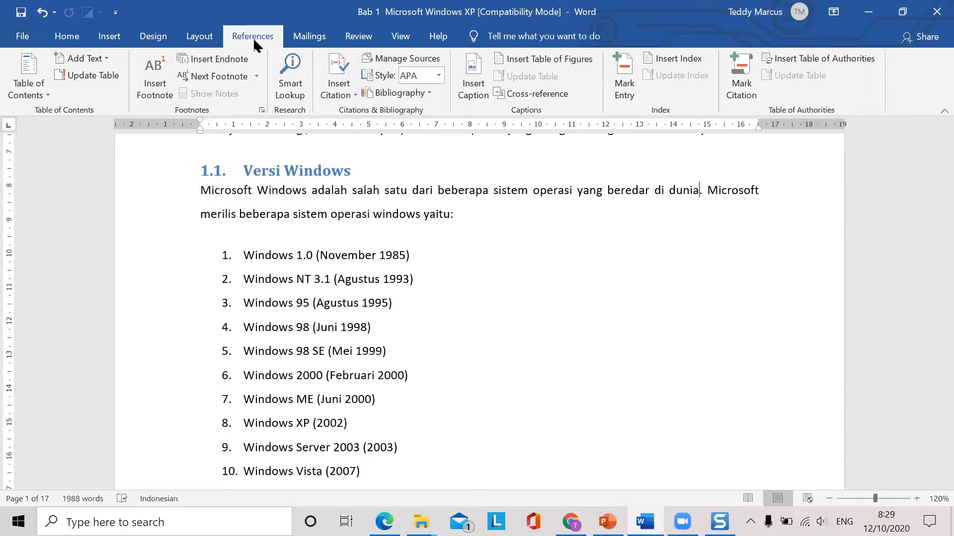
- View the citation sources in the Source Manager and close it without adding a source
left_click(439, 58)
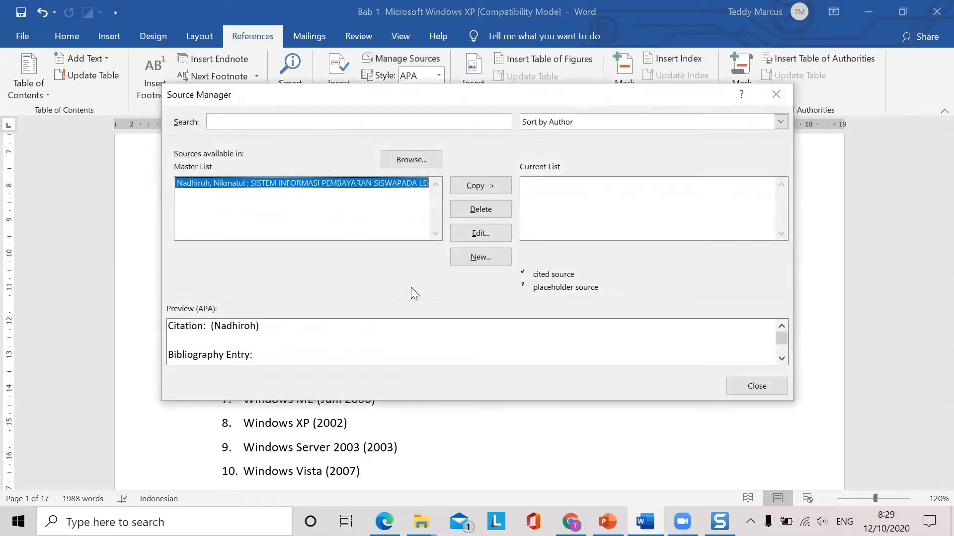
left_click(776, 94)
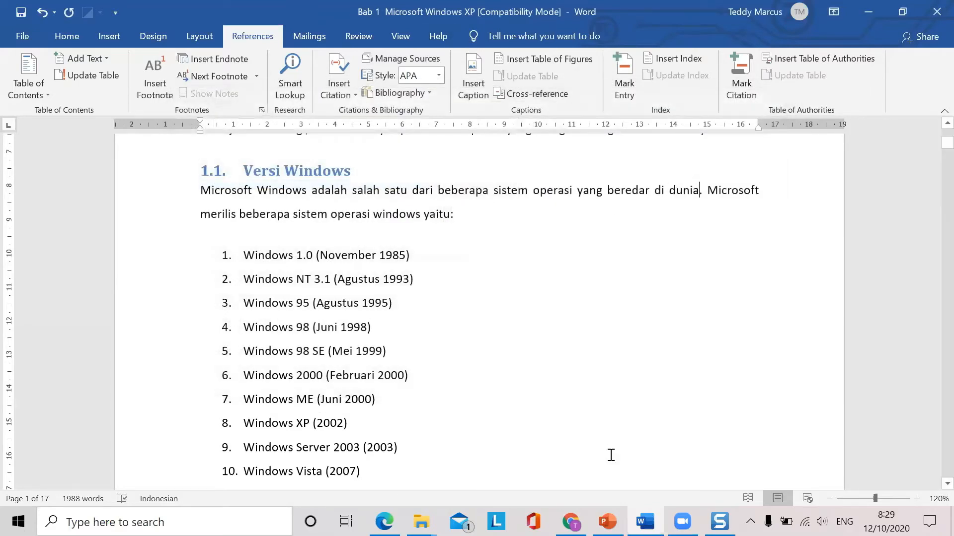
- Switch to Chrome and view the start of the Garuda title search results for "microsoft windows"
mouse_move(570, 521)
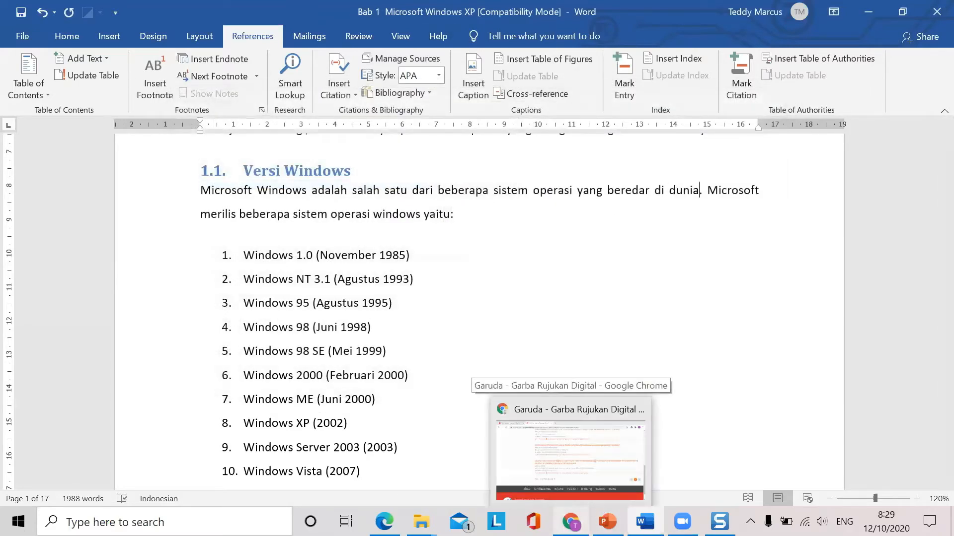
left_click(548, 491)
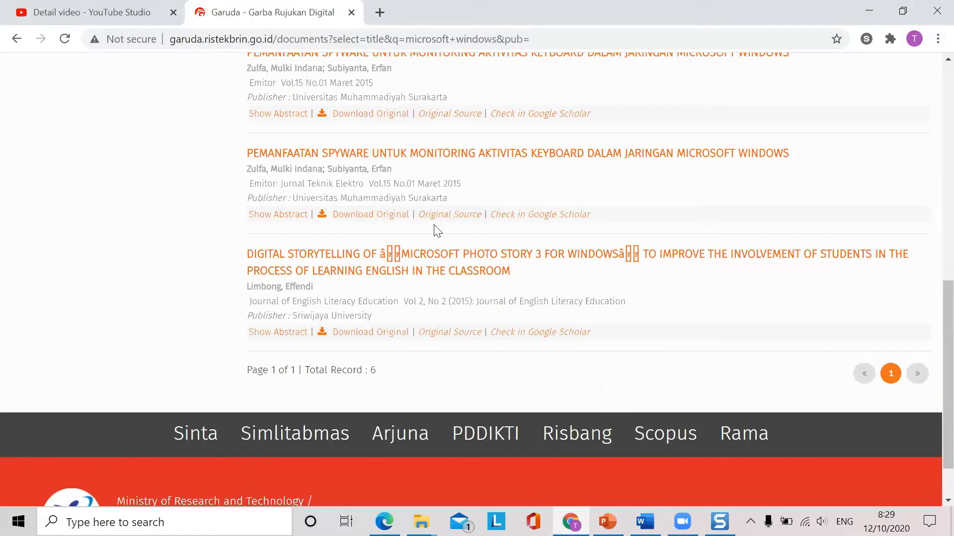
scroll(931, 298, "up", 10)
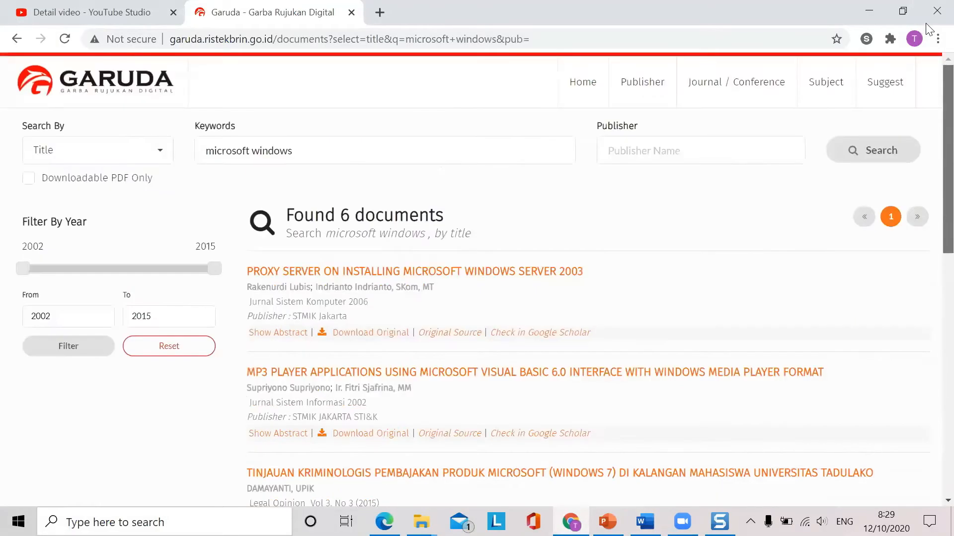
- Search Google for "PORTAL GARUDA" and open the Garba Rujukan Digital home page
left_click(363, 39)
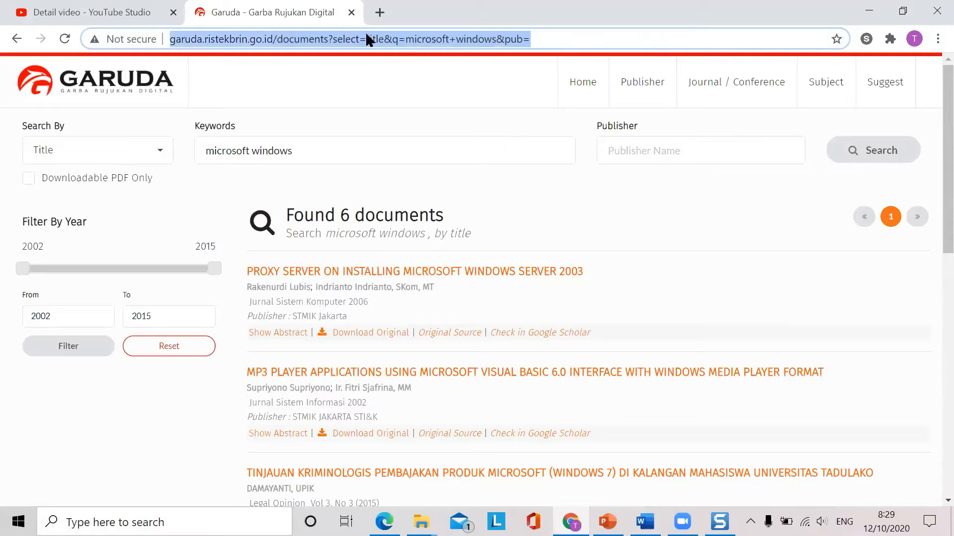
type("po")
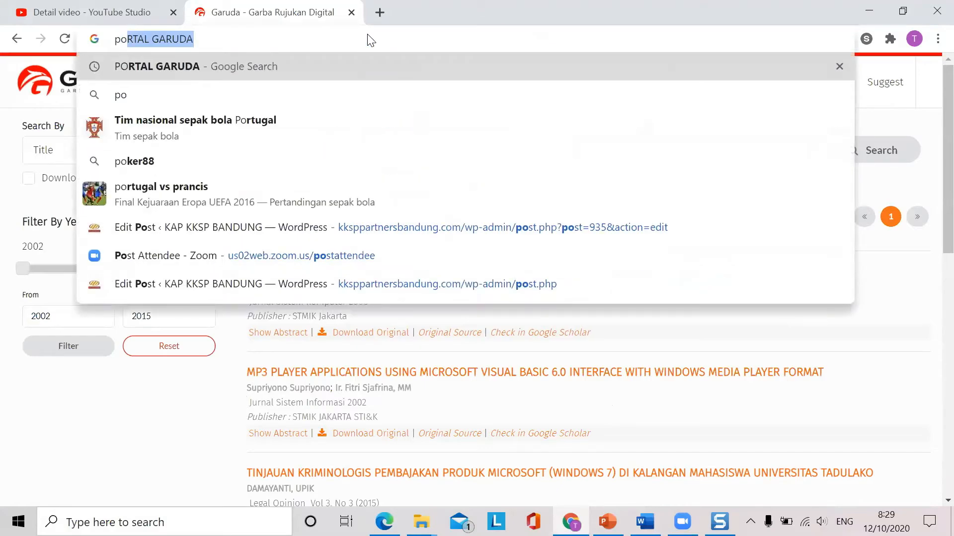
key("Return")
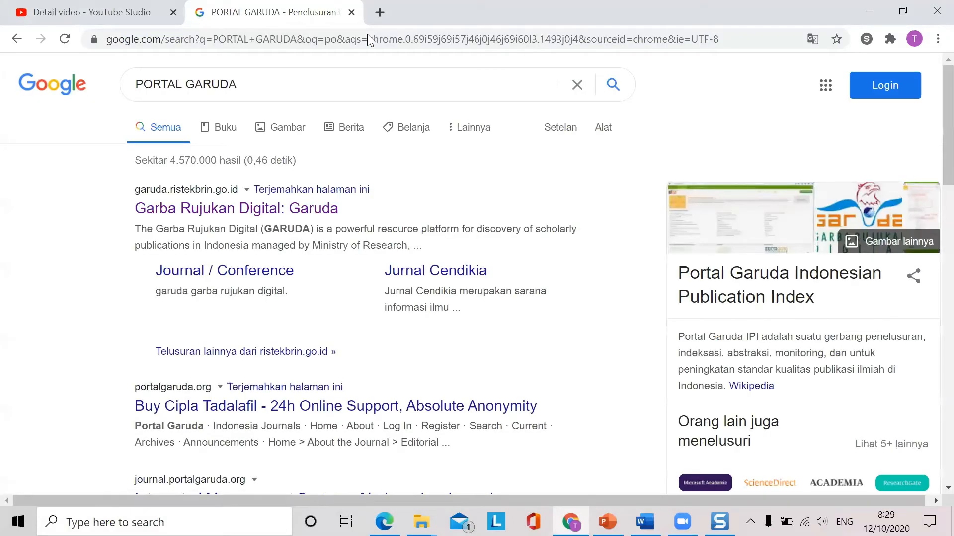
left_click(257, 212)
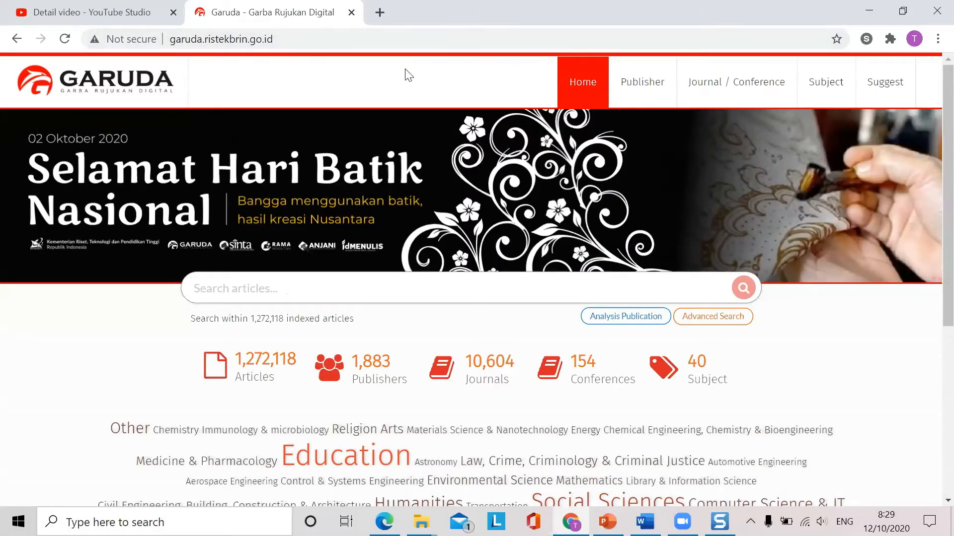
- Search the Garuda articles for "sejarah windows"
left_click(343, 288)
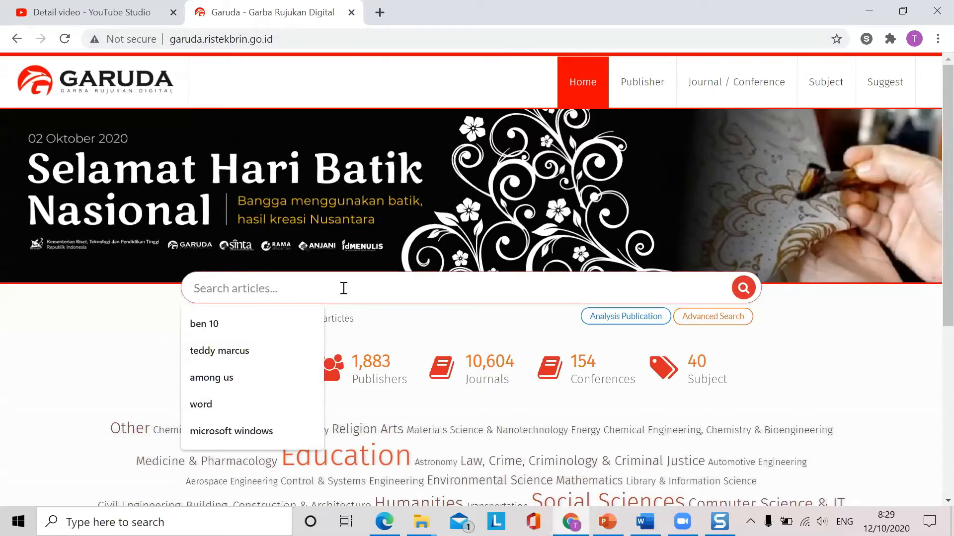
type("seja")
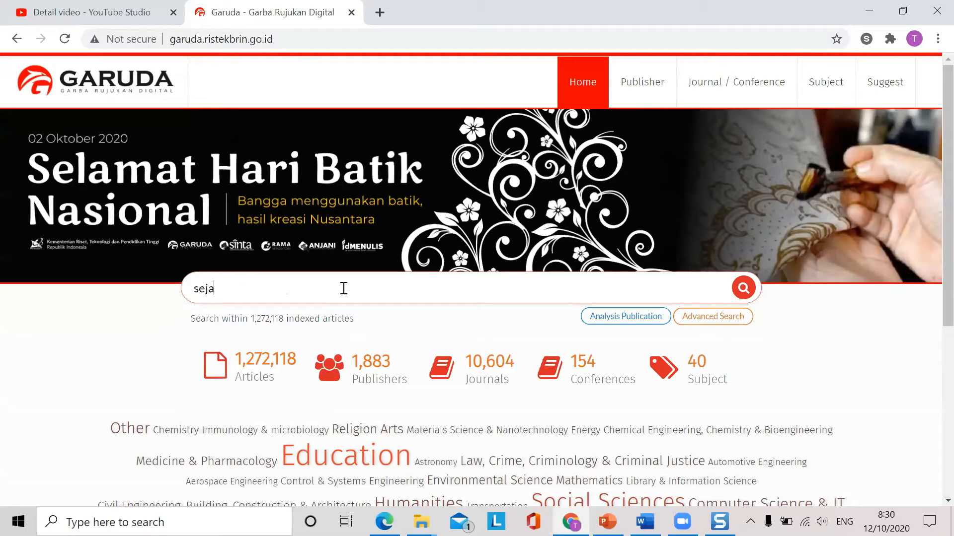
type("rah windows")
key("Return")
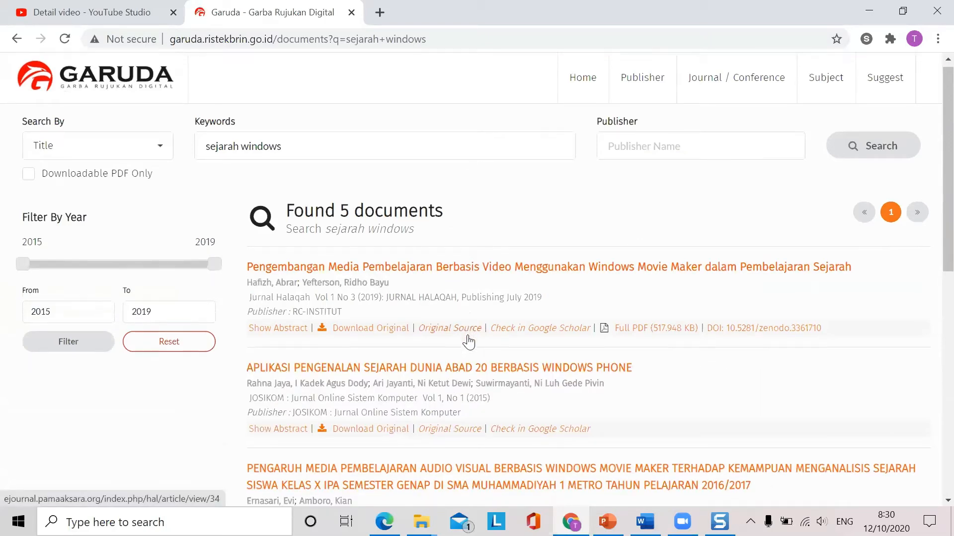
- Look through the search results and open the article "Pengembangan Media Pembelajaran Berbasis Video Menggunakan Windows Movie Maker dalam Pembelajaran Sejarah"
scroll(468, 342, "down", 3)
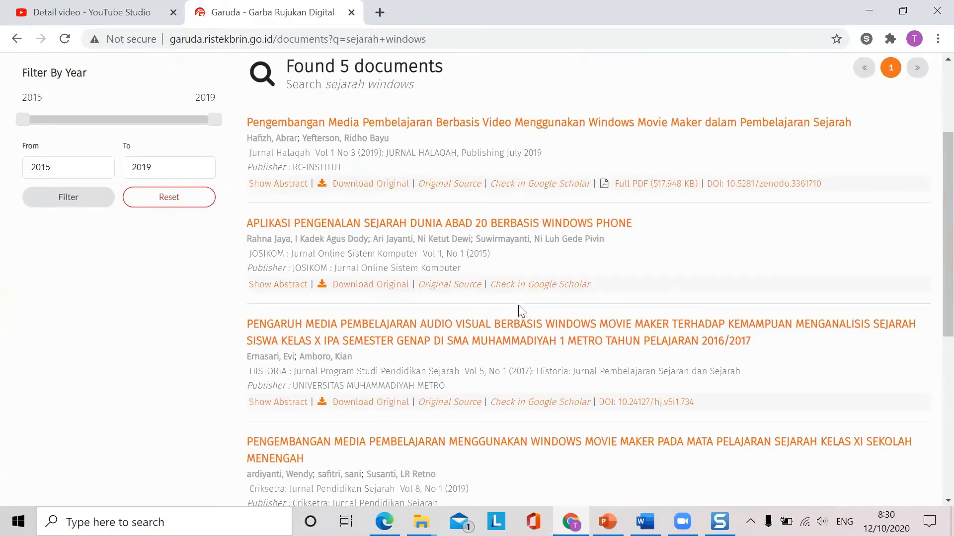
scroll(443, 328, "down", 1)
scroll(442, 331, "down", 3)
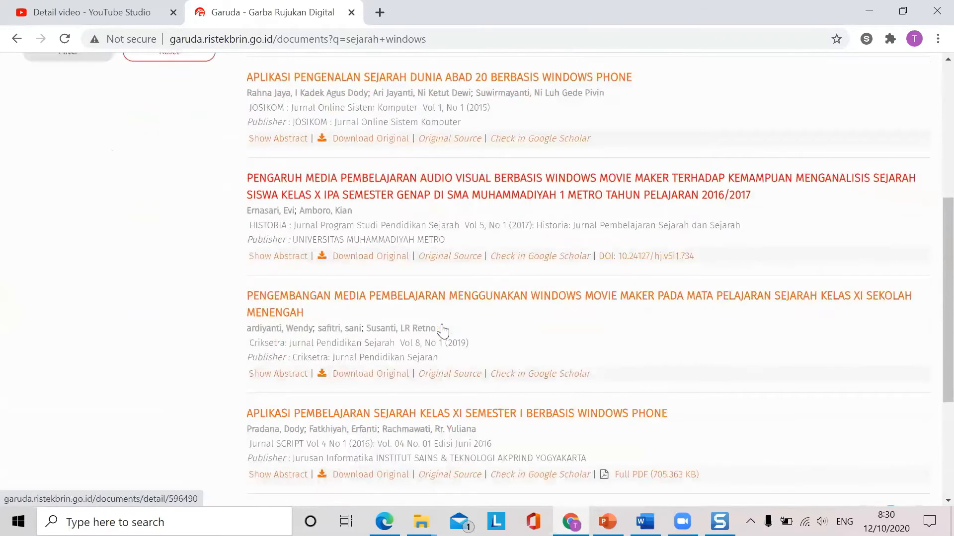
scroll(514, 320, "up", 6)
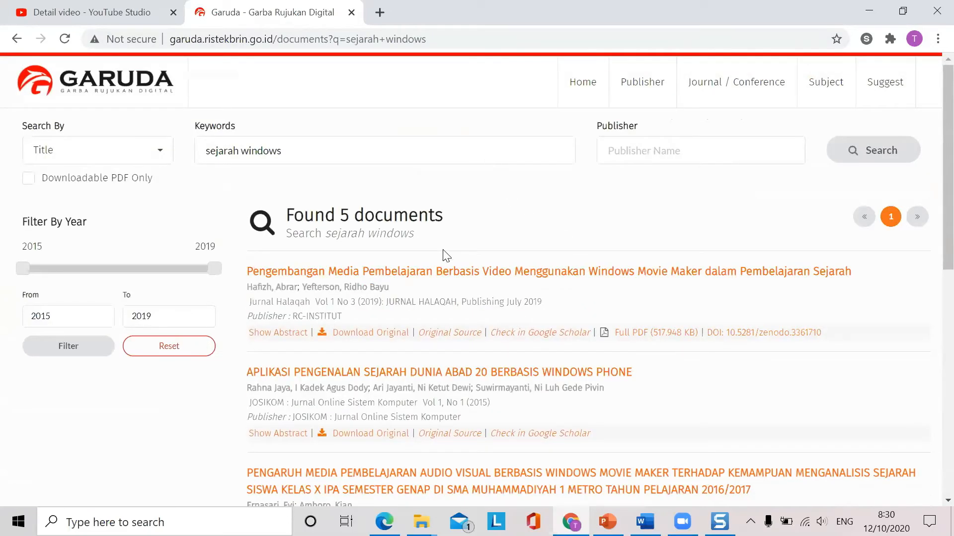
left_click(411, 274)
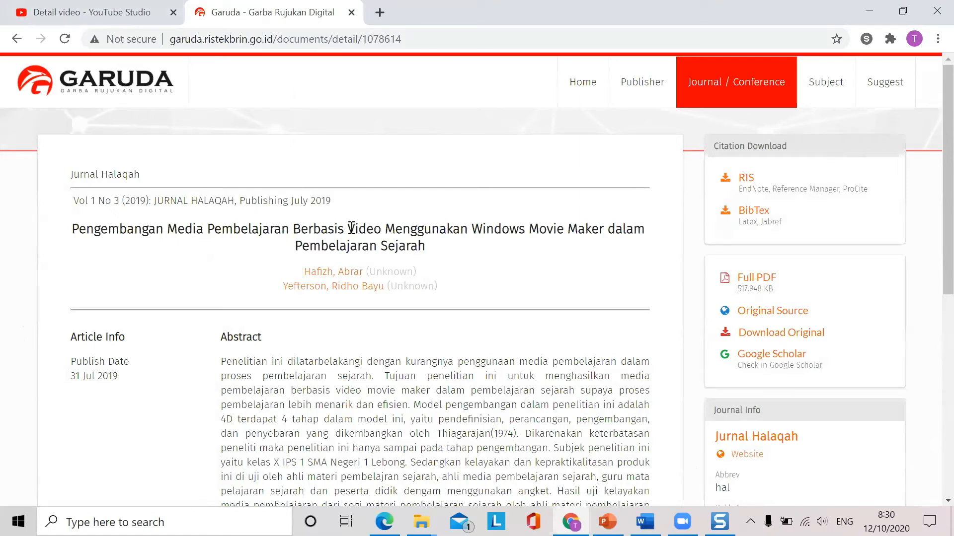
- Switch to Word and start creating a new source in the Source Manager
key("alt+Tab")
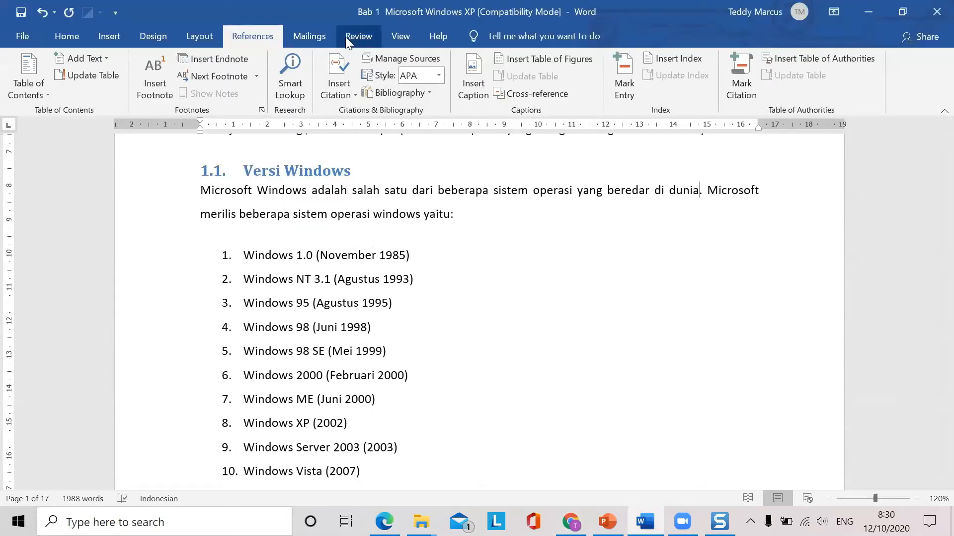
left_click(436, 57)
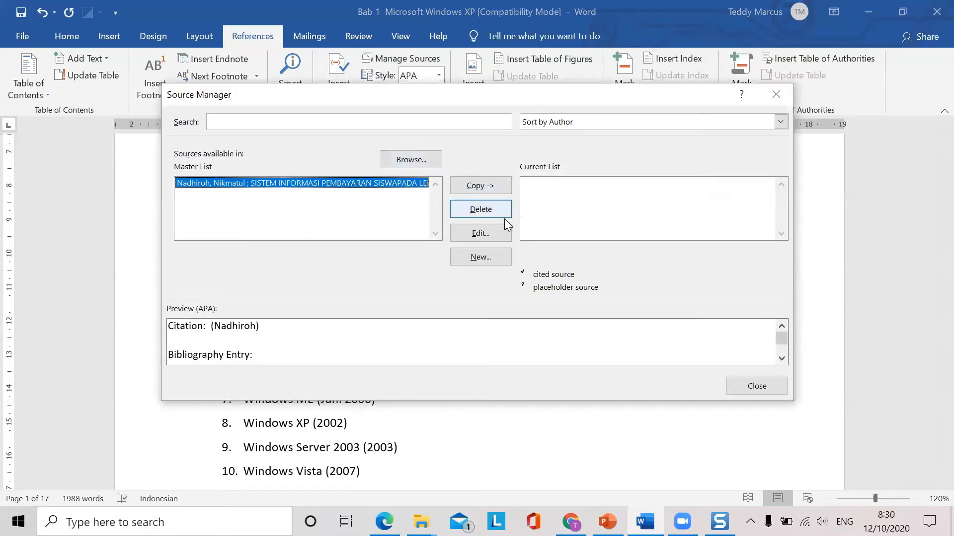
left_click(485, 257)
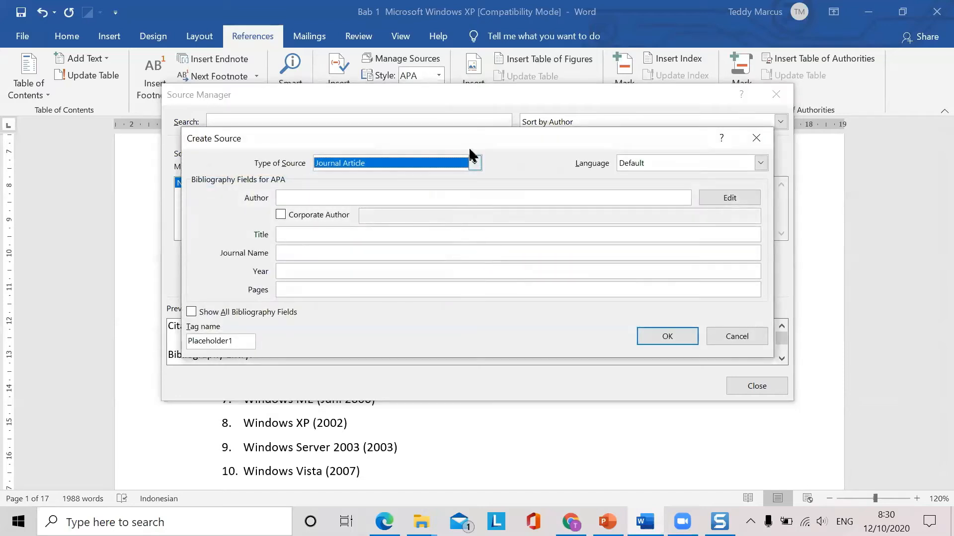
left_click(474, 164)
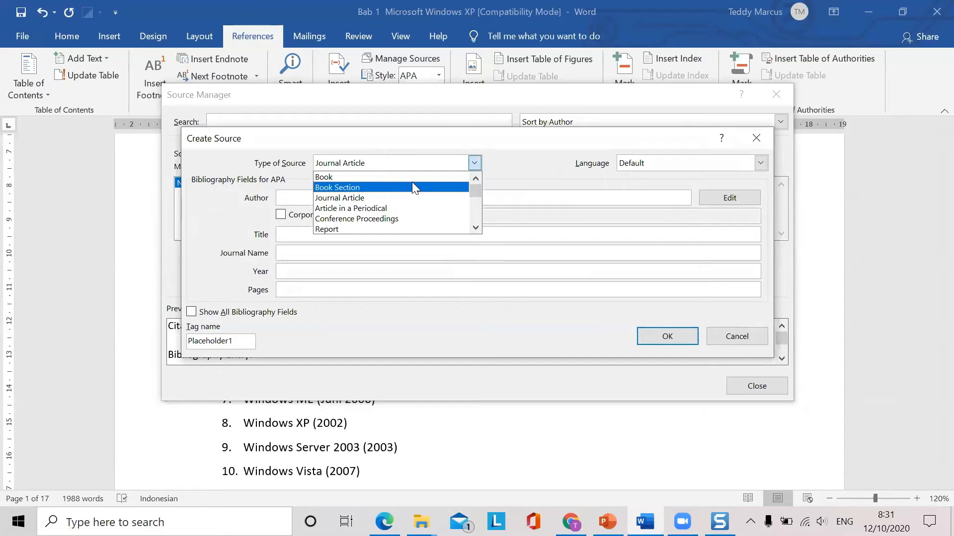
key("Up")
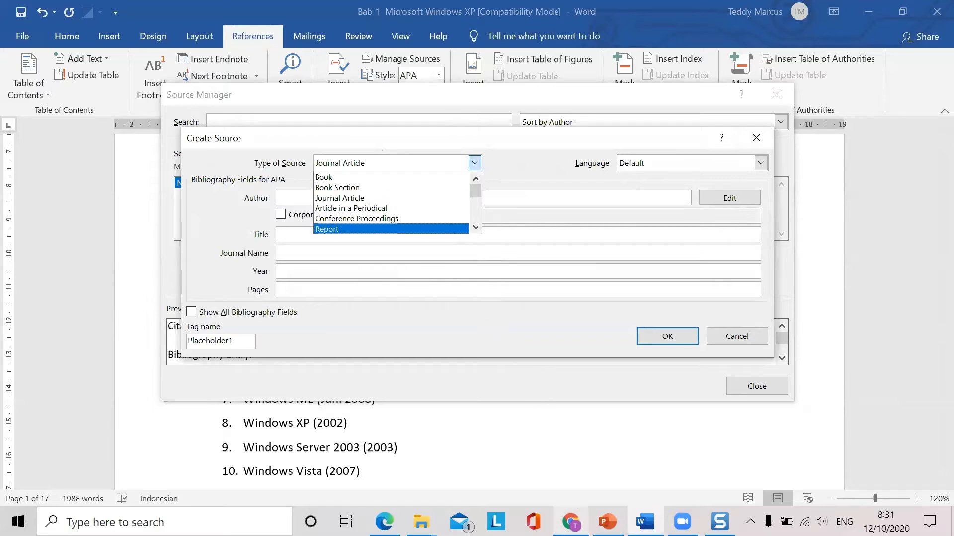
mouse_move(607, 522)
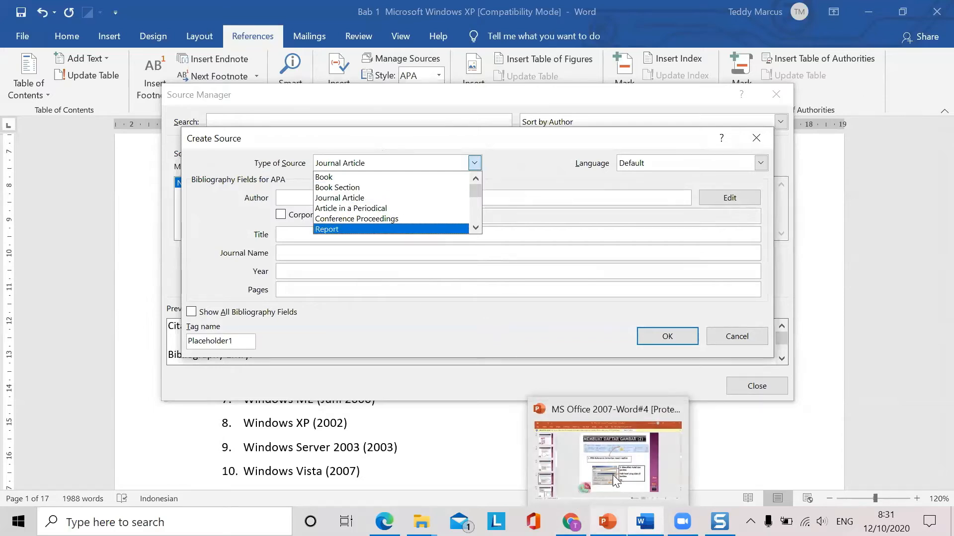
mouse_move(571, 521)
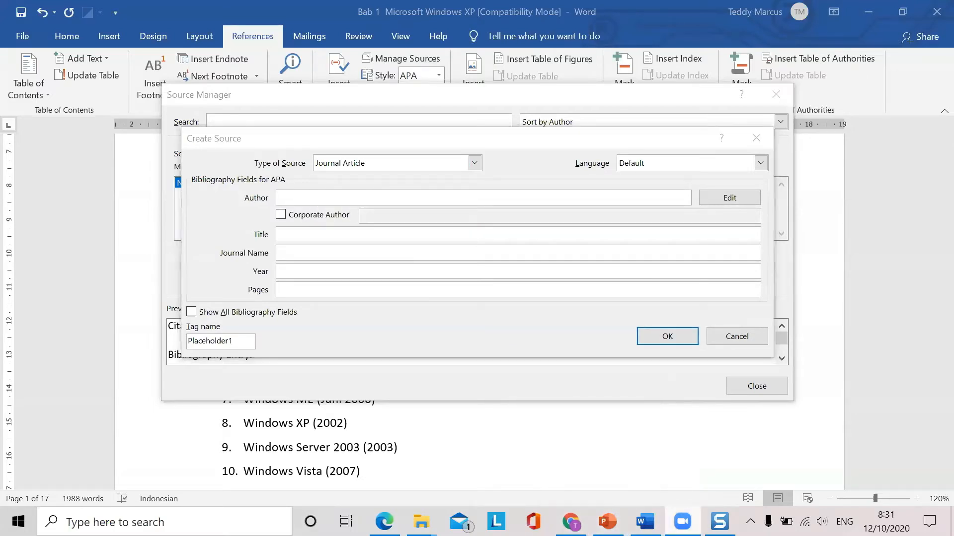
left_click(657, 141)
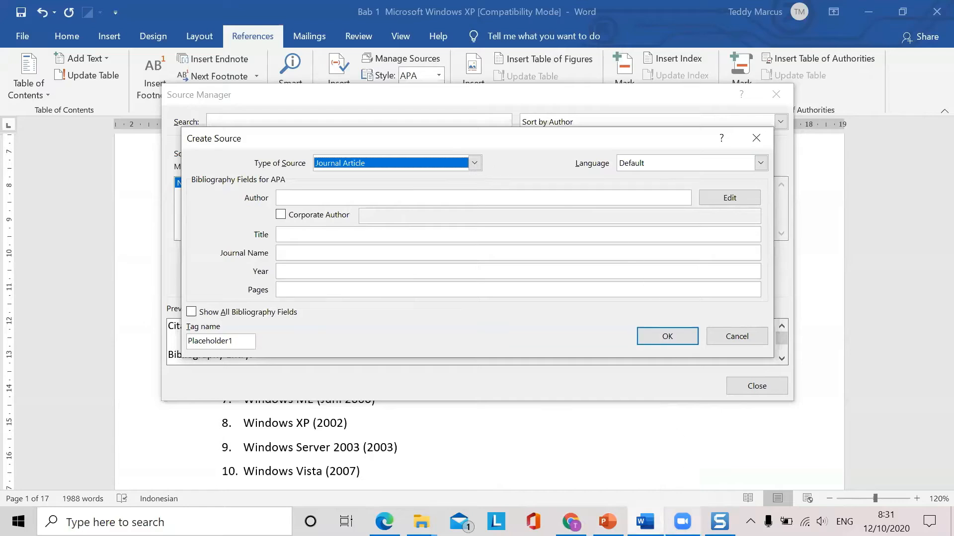
left_click(684, 510)
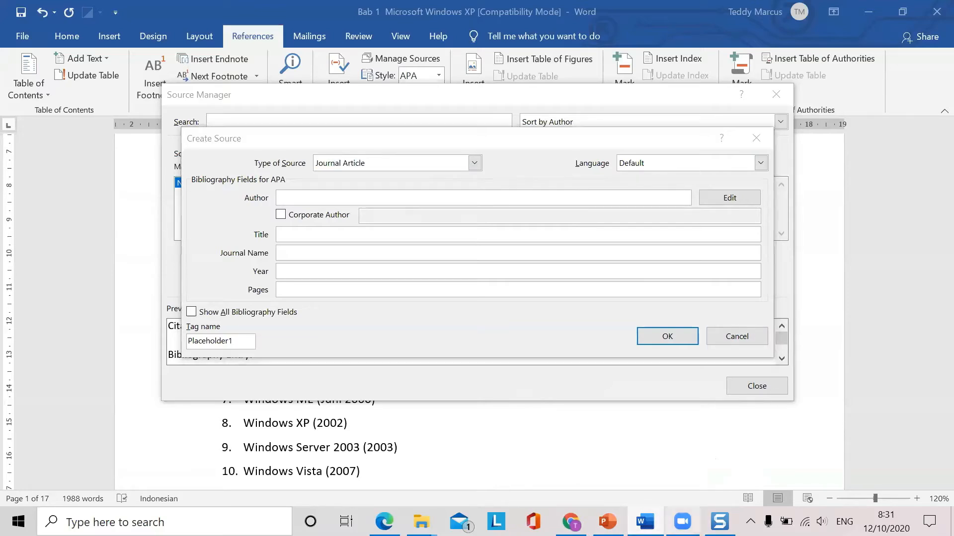
mouse_move(683, 521)
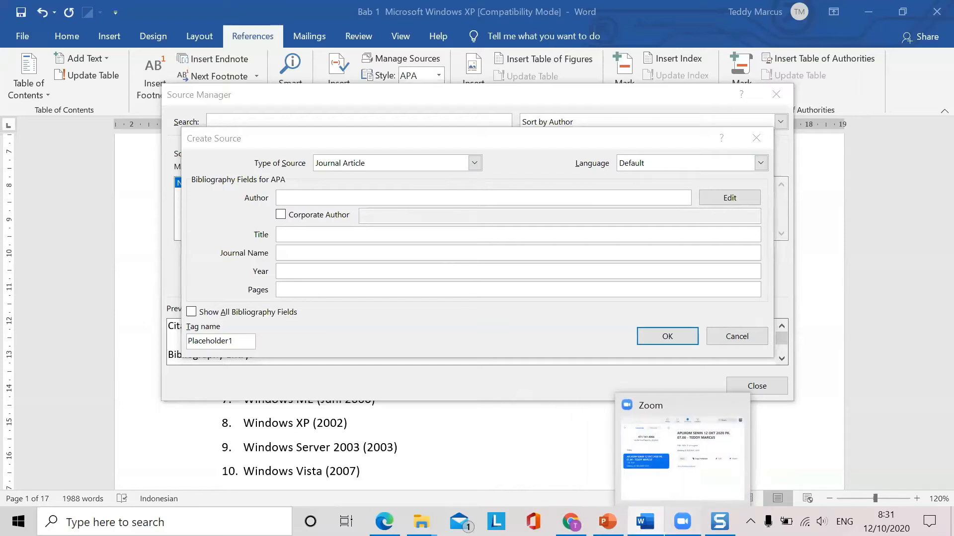
key("alt+Tab")
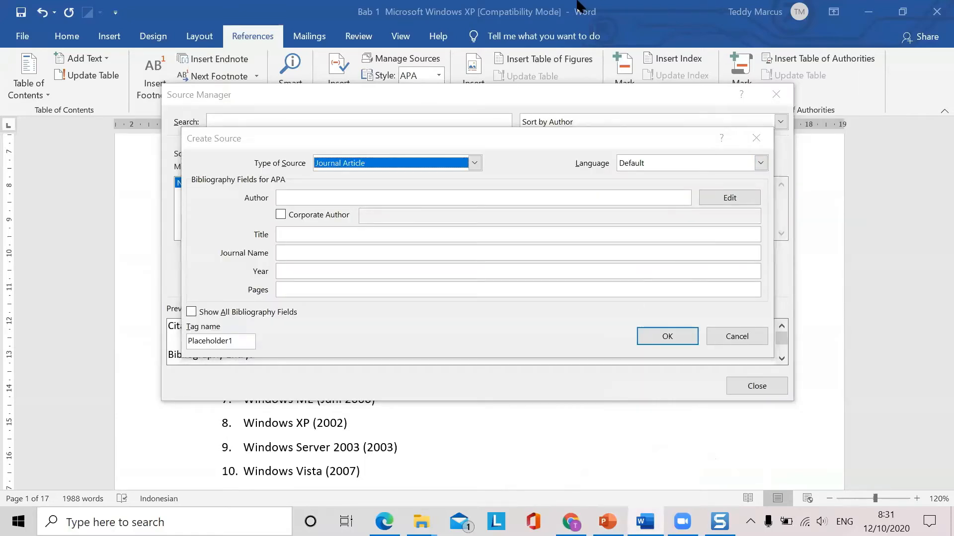
left_click(682, 521)
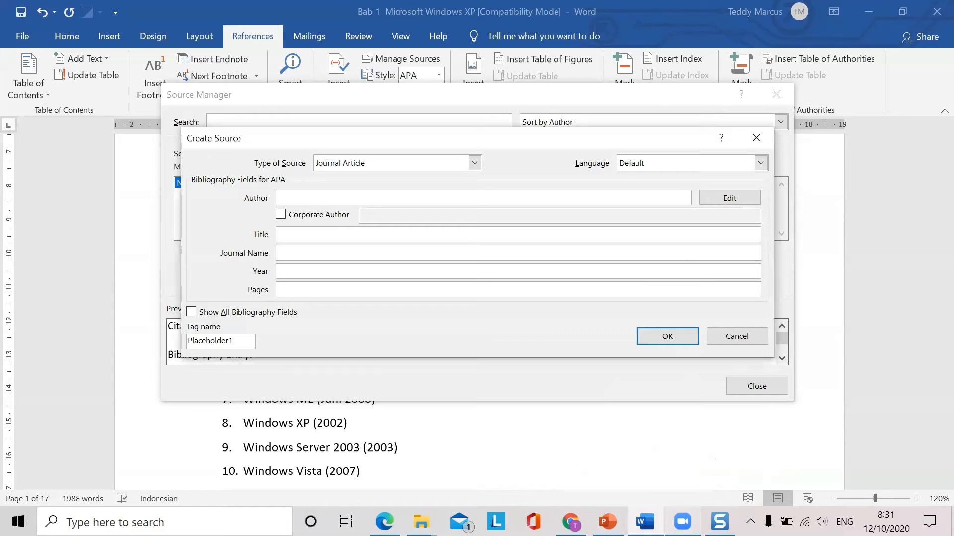
left_click(855, 342)
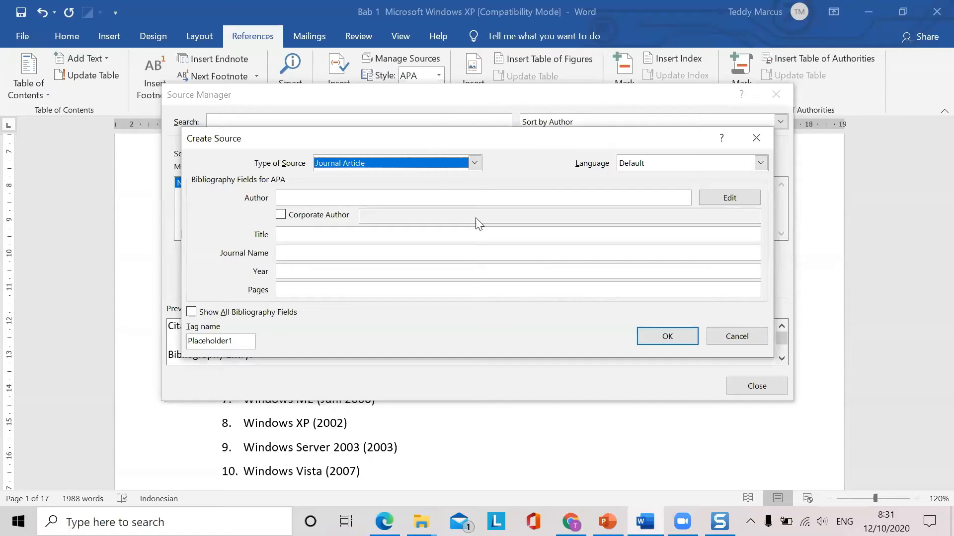
- Set the new source's type to Journal Article and place the cursor in its author field
left_click(474, 163)
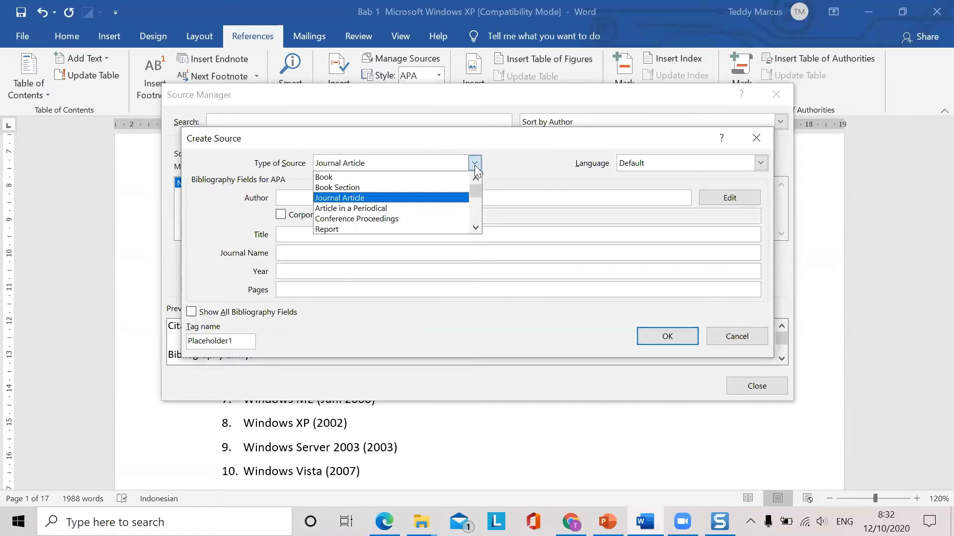
left_click(365, 199)
left_click(381, 197)
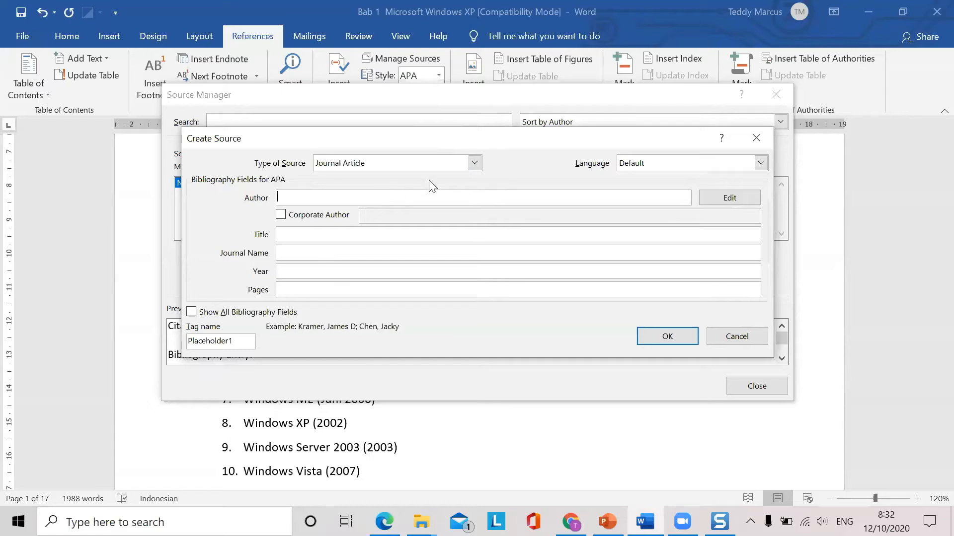
- Open the author name editor, then copy the first author's full name from the Garuda article page in Chrome
left_click(729, 198)
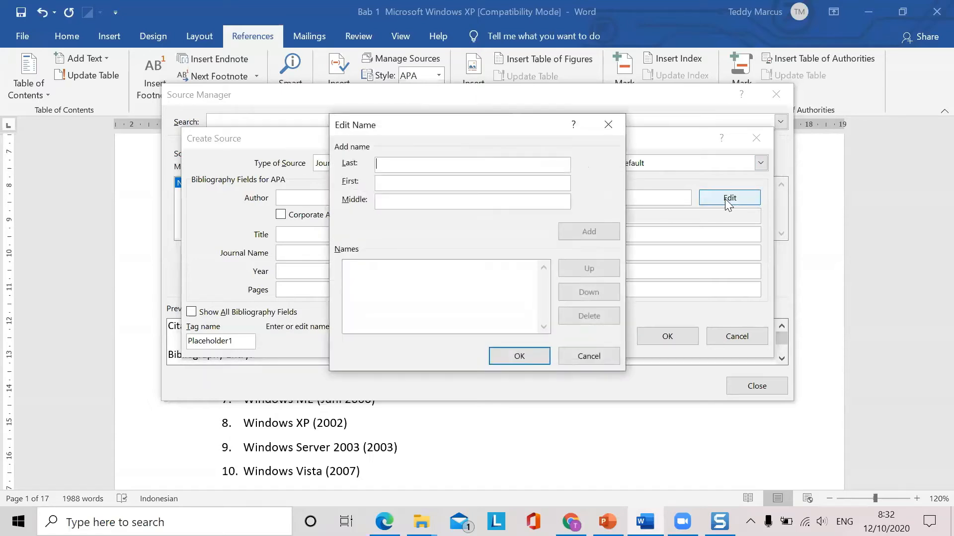
key("alt+Tab")
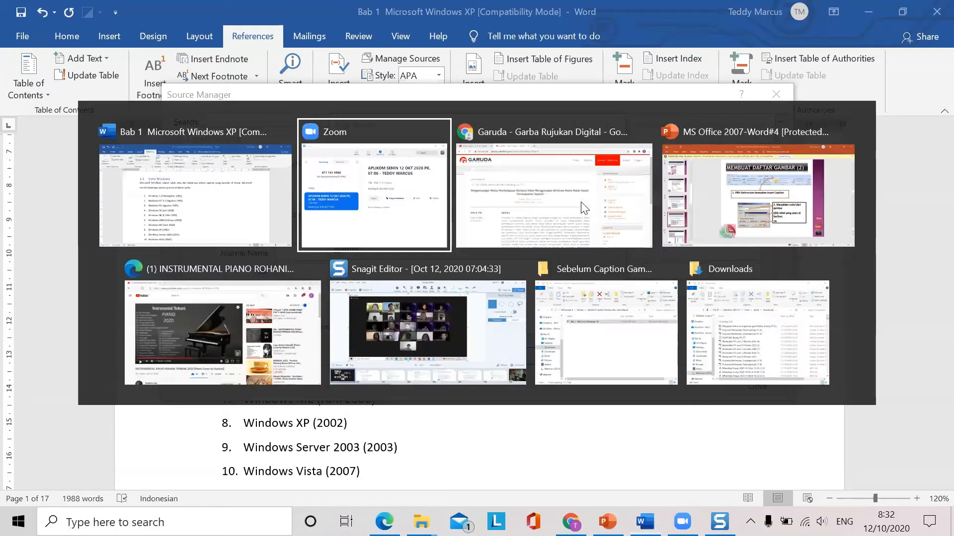
left_click(579, 198)
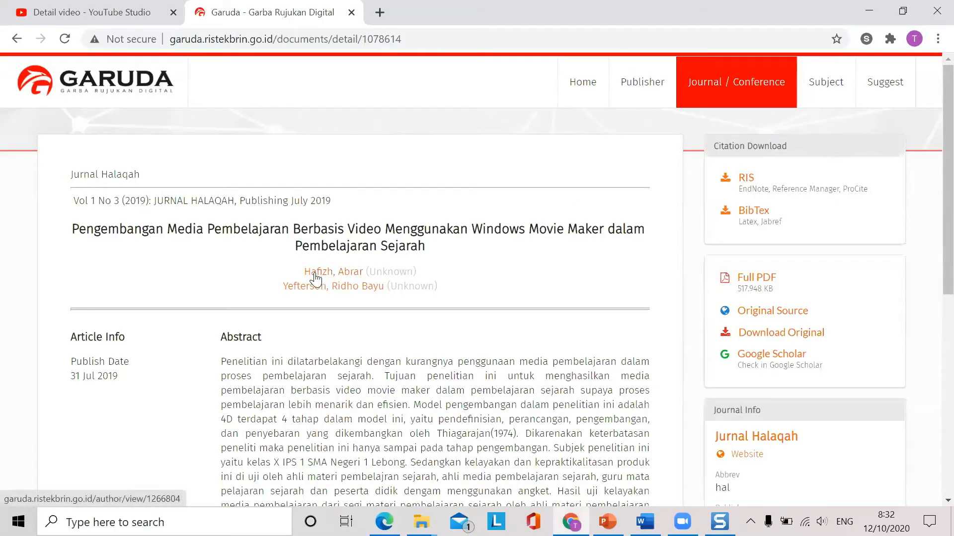
left_click_drag(297, 273, 364, 273)
key("ctrl+c")
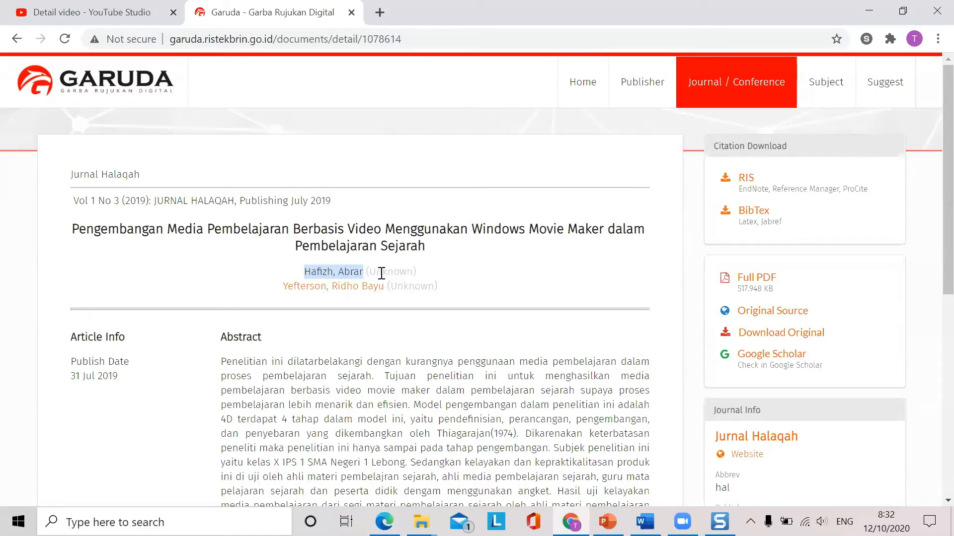
- Switch to Word and paste the copied author name as the last name, keeping only the part before the comma
key("alt+Tab")
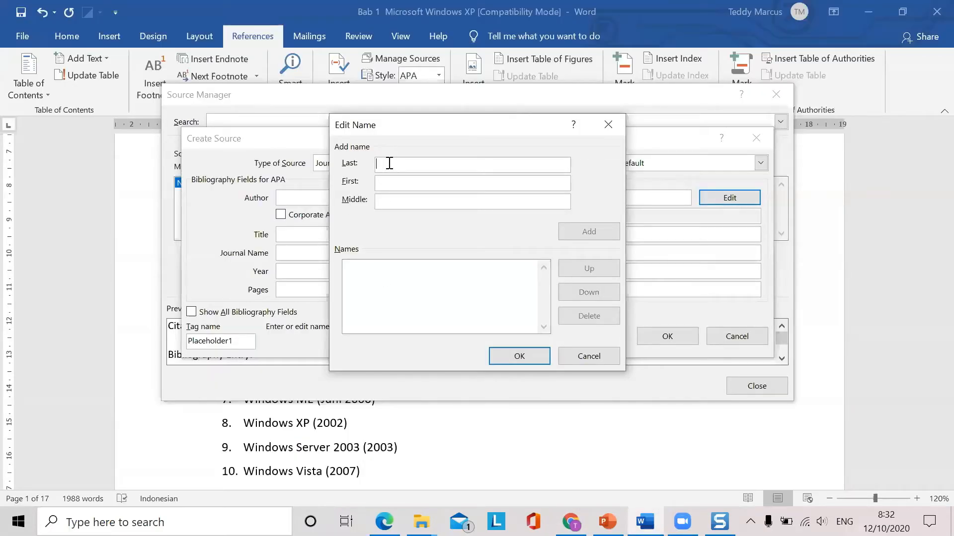
key("ctrl+v")
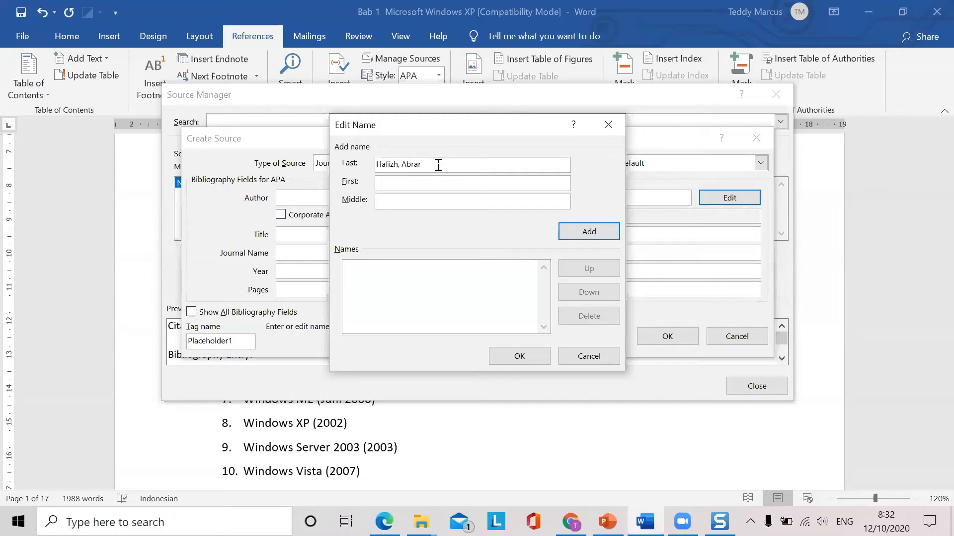
key("shift+Left")
key("shift+Left")
key("shift+Left")
key("shift+Left")
key("shift+Left")
key("shift+Left")
key("BackSpace")
- Fill in the first author's first name from the copied text without the surname, and add the author to the names list
key("ctrl+v")
left_click_drag(402, 182, 375, 169)
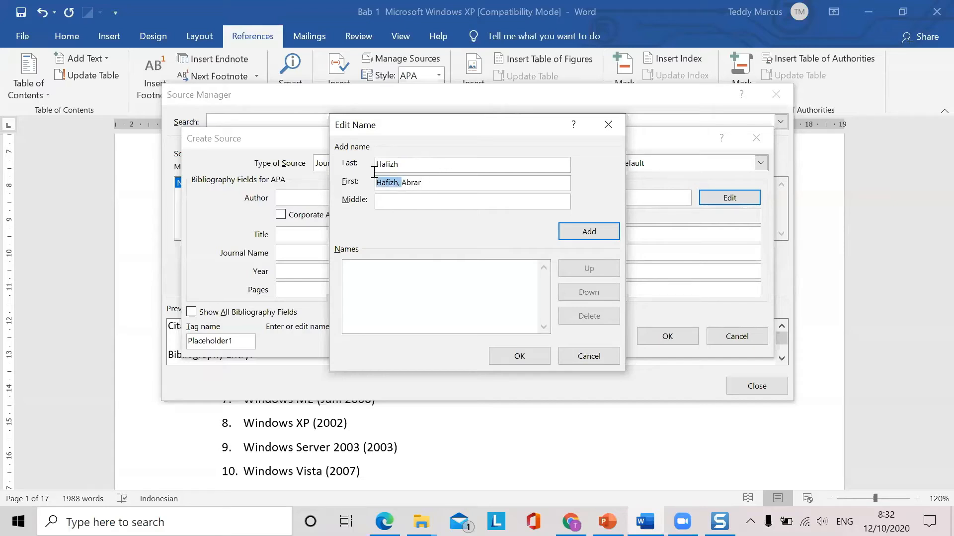
key("BackSpace")
left_click(604, 235)
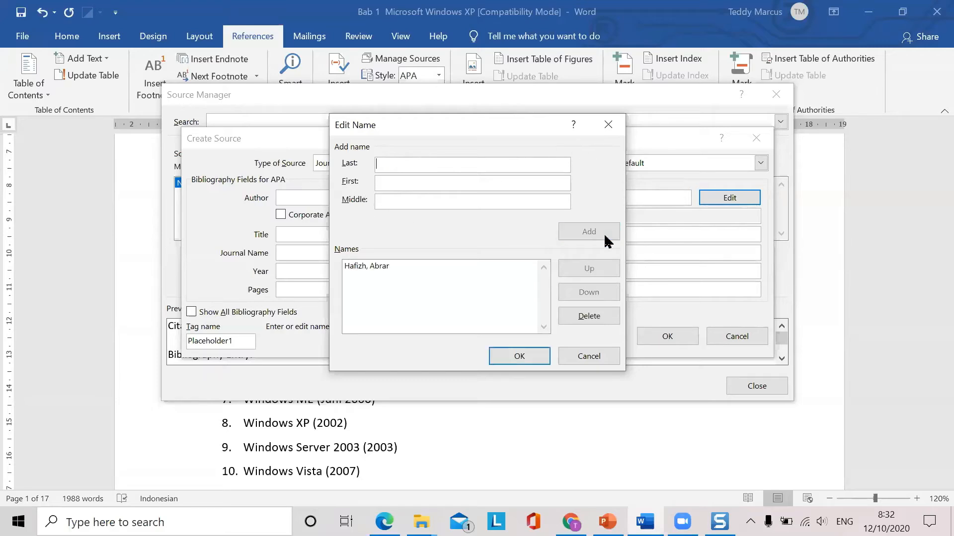
- Copy the second author's full name from the Garuda article page in Chrome and paste it as the last name in Word
key("alt+Tab")
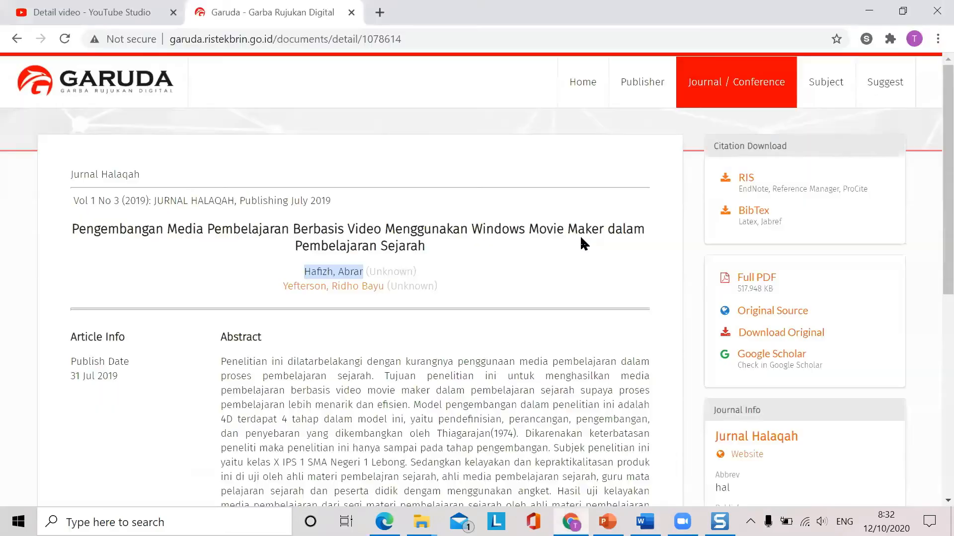
left_click_drag(283, 288, 384, 292)
key("ctrl+c")
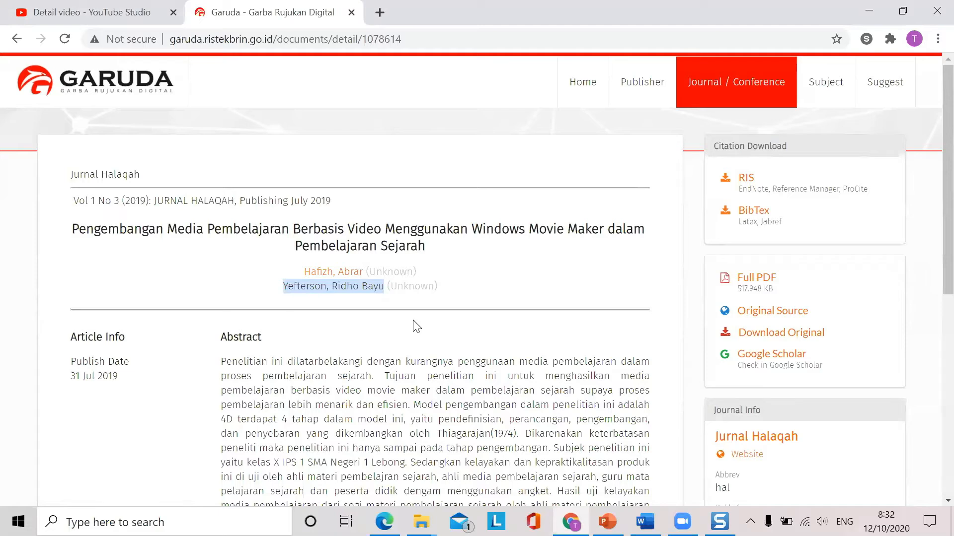
key("alt+Tab")
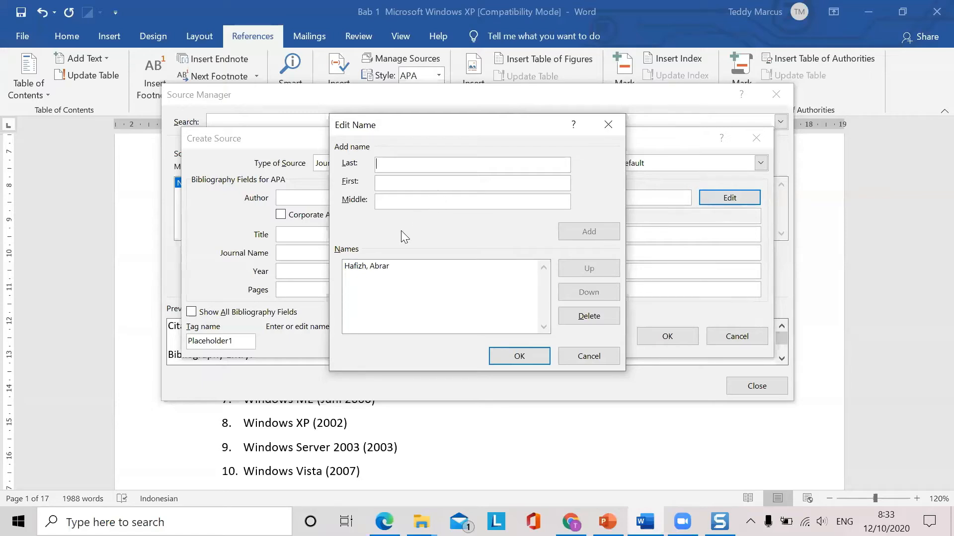
key("ctrl+v")
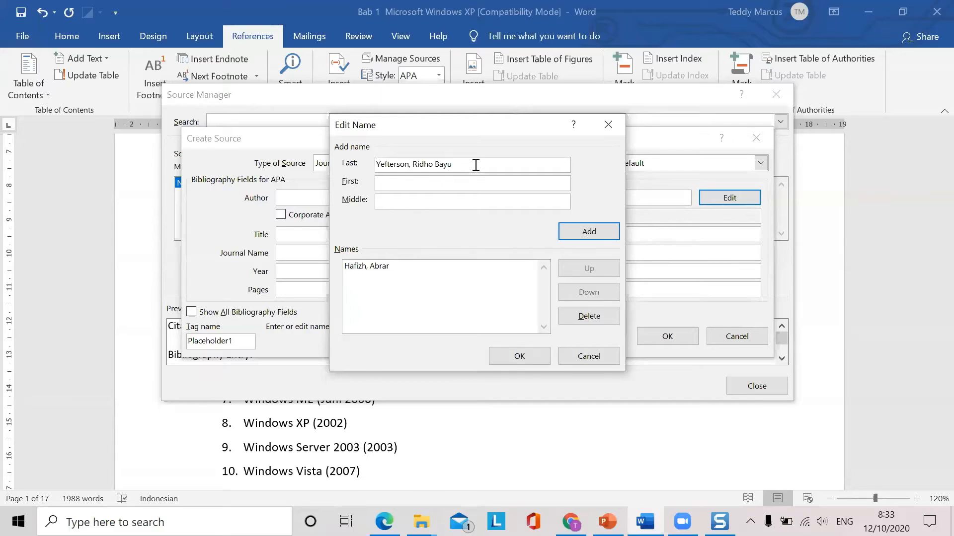
- Cut the comma and given names out of the second author's last name, leaving only the surname
key("shift+Left")
key("shift+Left")
key("shift+Left")
key("shift+Left")
key("shift+Left")
key("shift+Left")
key("shift+Left")
key("shift+Left")
key("shift+Left")
key("shift+Left")
key("shift+Left")
key("shift+Left")
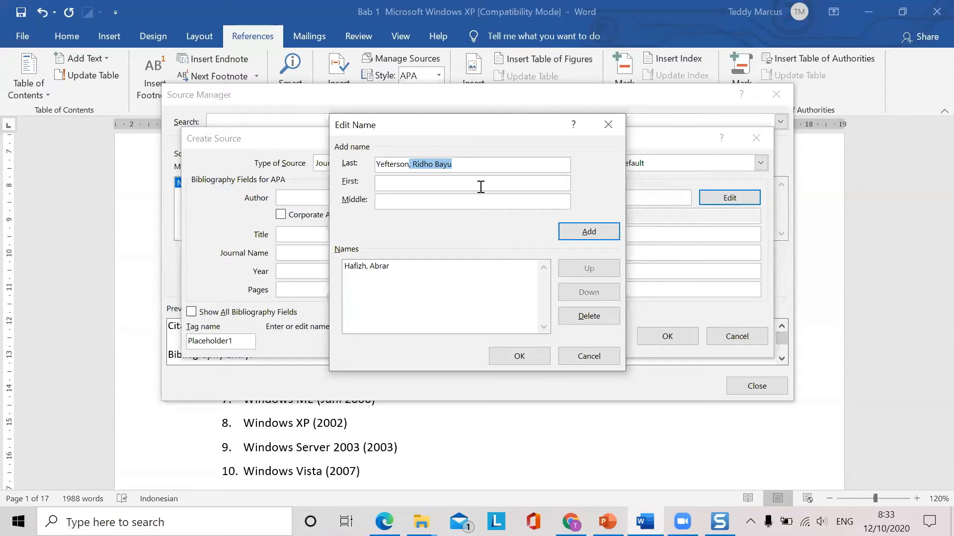
key("ctrl+x")
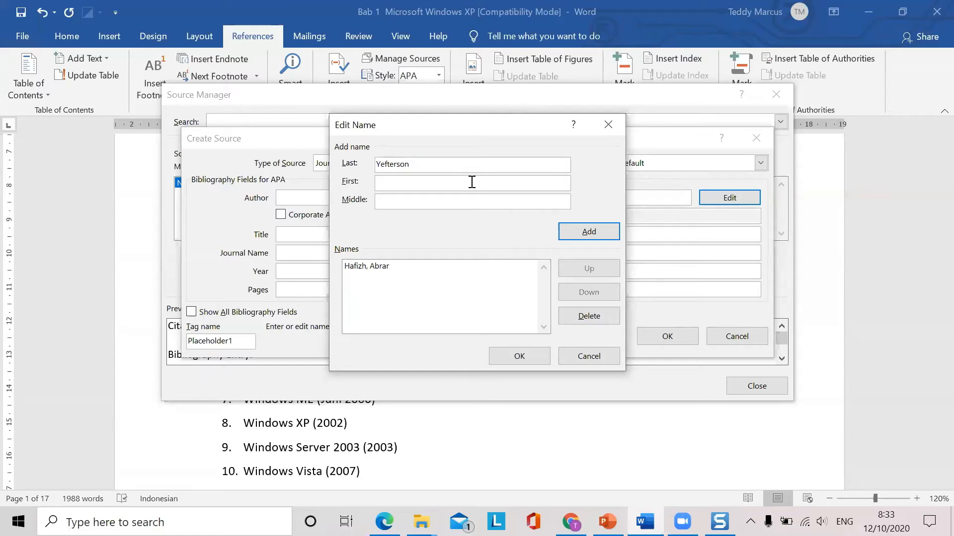
- Fill in the second author's first name without the leading comma and space, add the author, and accept the names list
left_click(472, 183)
key("ctrl+v")
key("Home")
key("Delete")
key("Delete")
left_click(590, 231)
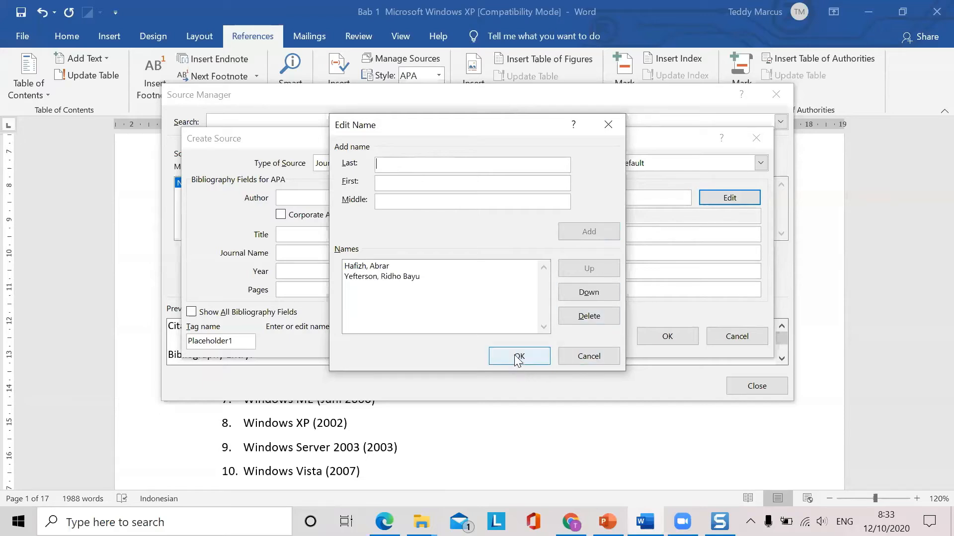
left_click(530, 356)
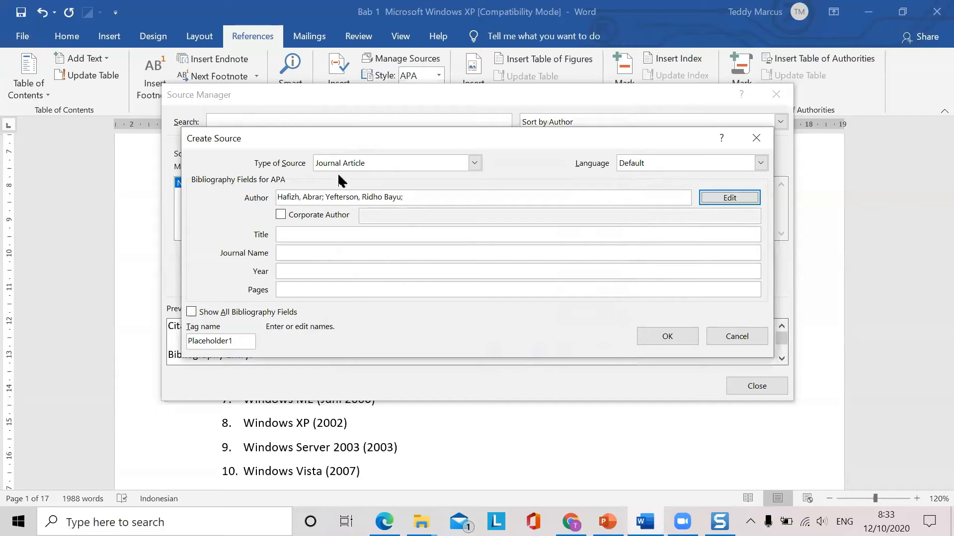
- Set the source title to "Pengembangan Media Pembelajaran Berbasis Video Menggunakan Windows Movie Maker dalam Pembelajaran Sejarah", copied from the Garuda page
left_click(308, 236)
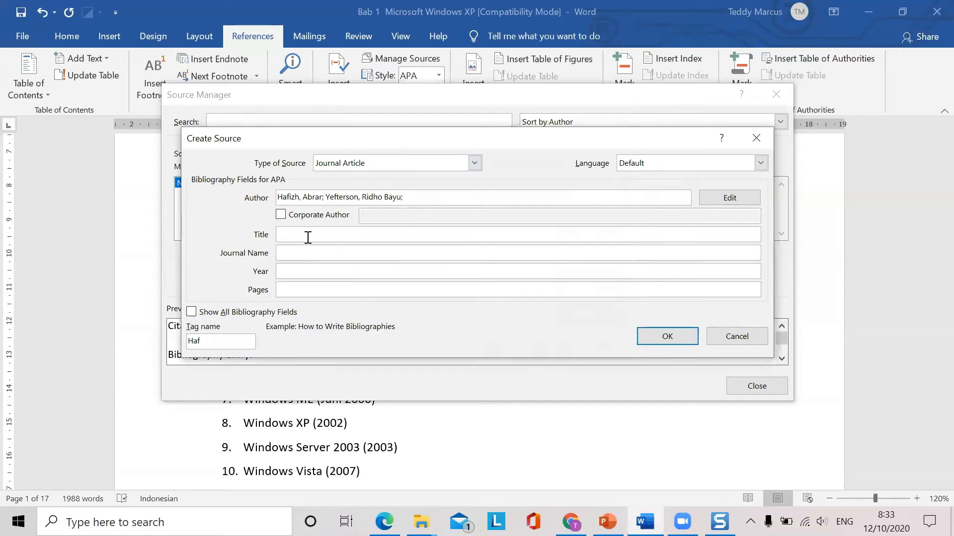
key("alt+Tab")
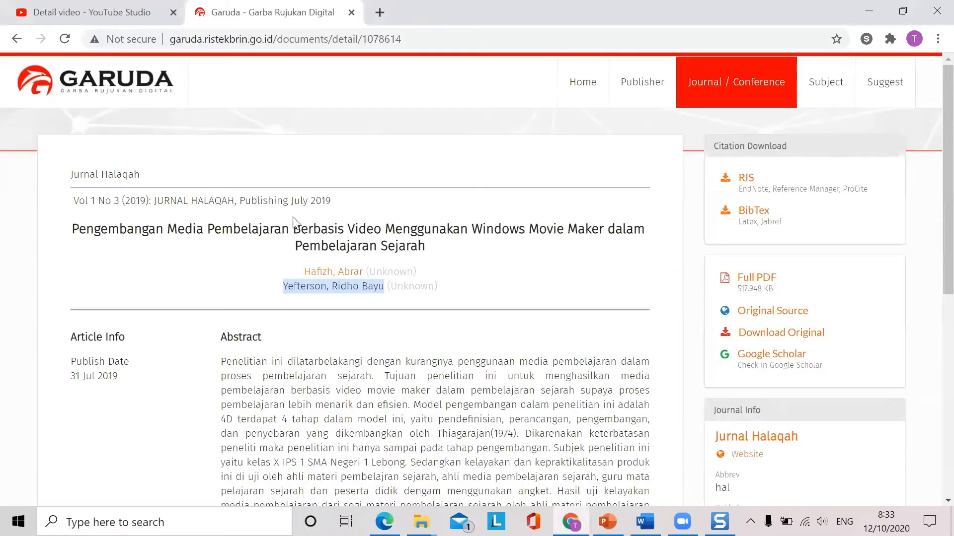
left_click_drag(74, 230, 442, 260)
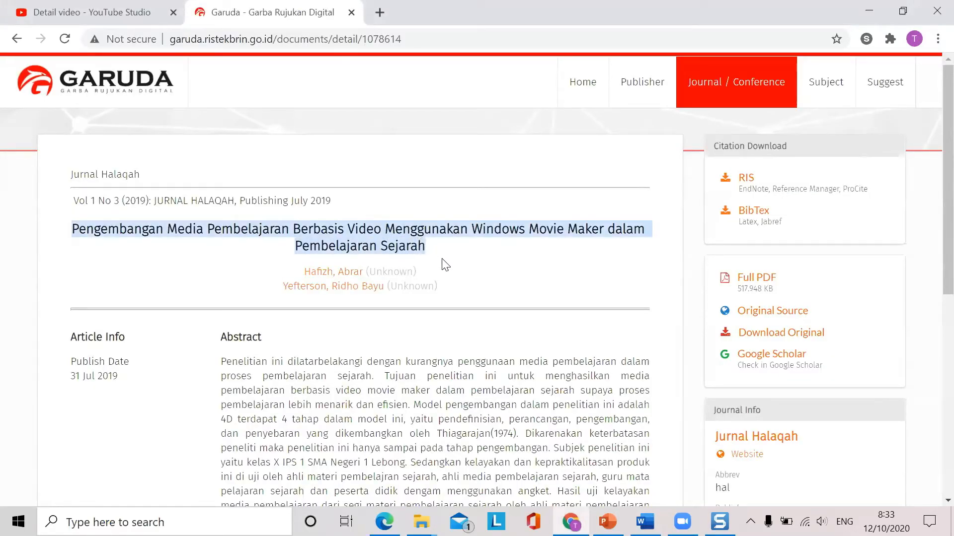
key("alt+Tab")
left_click(319, 237)
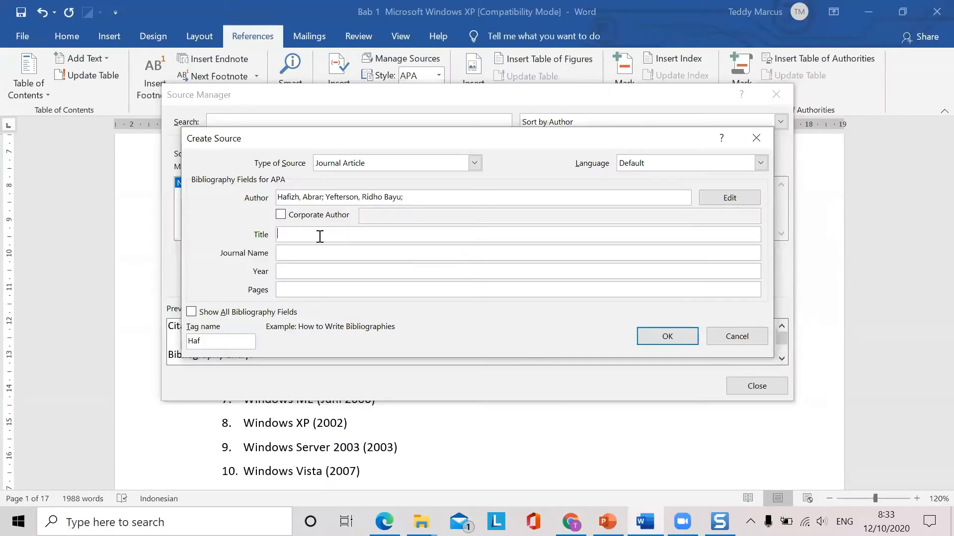
key("ctrl+v")
- Copy the journal name "Jurnal Halaqah" from the Garuda page and paste it as the source's journal name
left_click(313, 253)
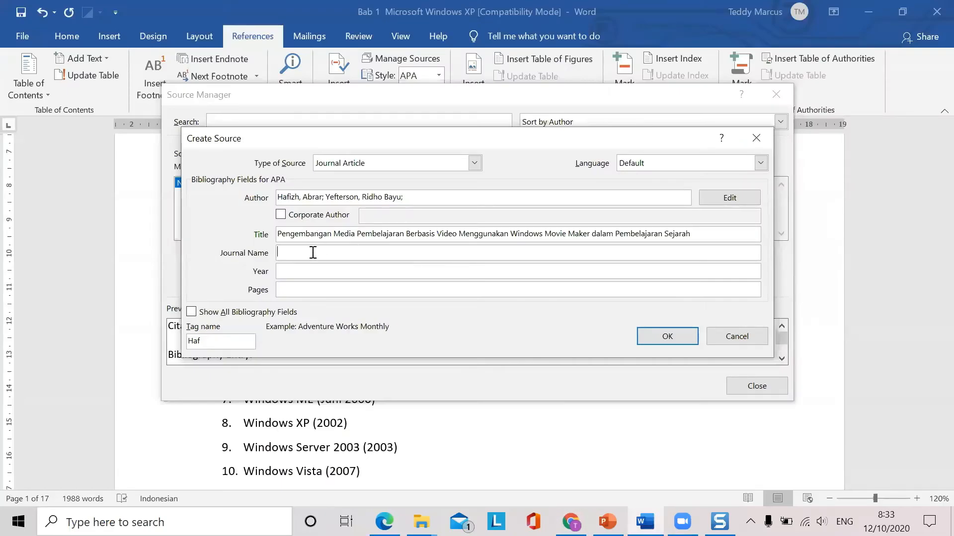
key("alt+Tab")
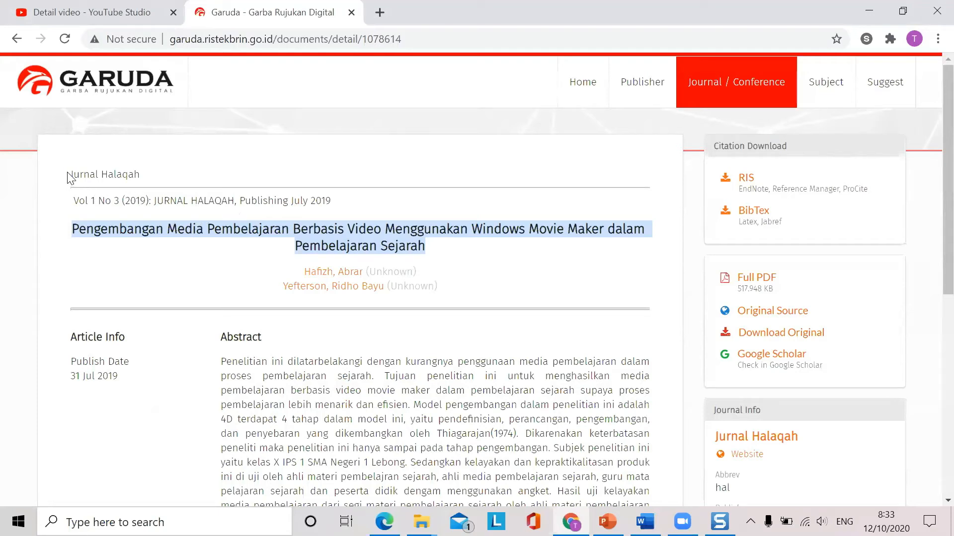
left_click_drag(72, 170, 132, 173)
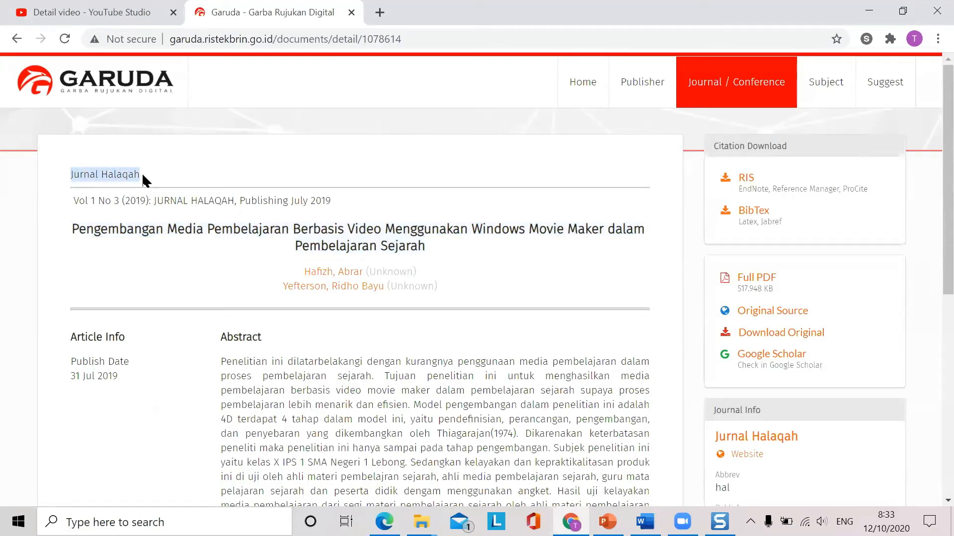
key("alt+Tab")
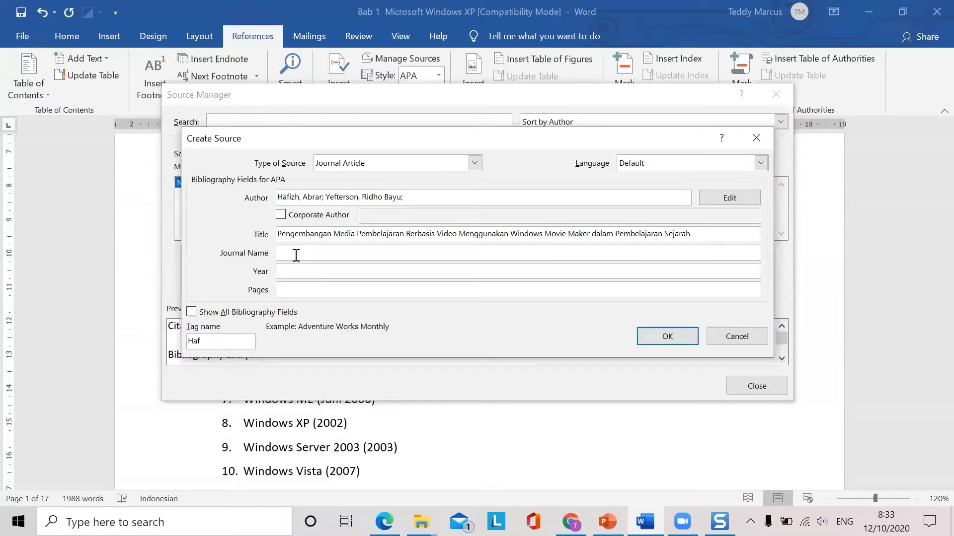
key("ctrl+v")
- Check the publication year on the Garuda page and set the source's year to 2019
key("alt+Tab")
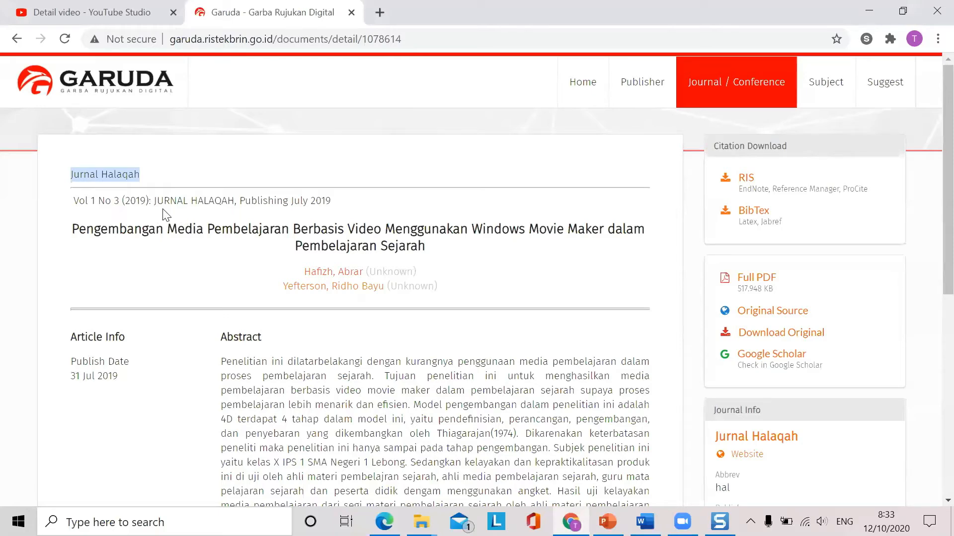
key("alt+Tab")
left_click(350, 268)
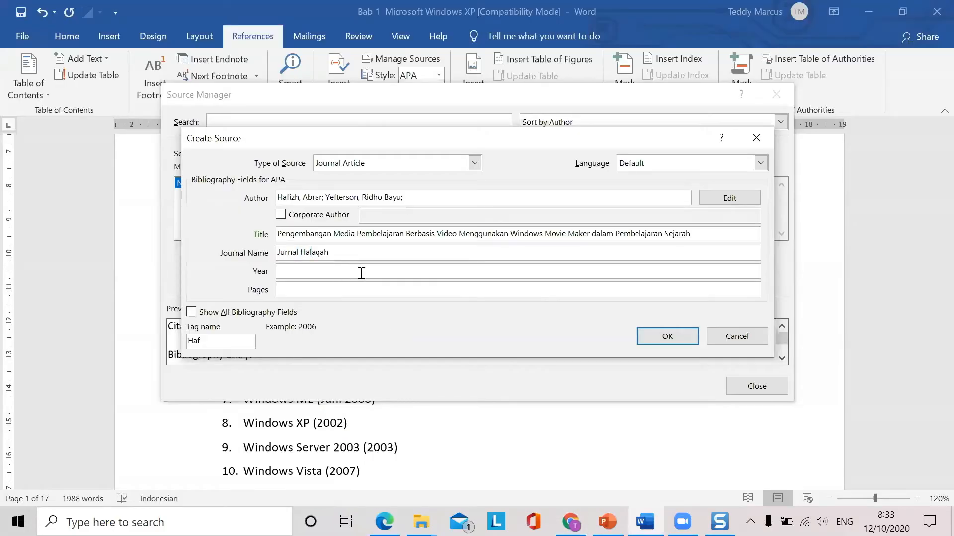
type("2019")
- Copy the volume and issue line from the Garuda page and try to paste it into the source's pages field
left_click(338, 292)
key("alt+Tab")
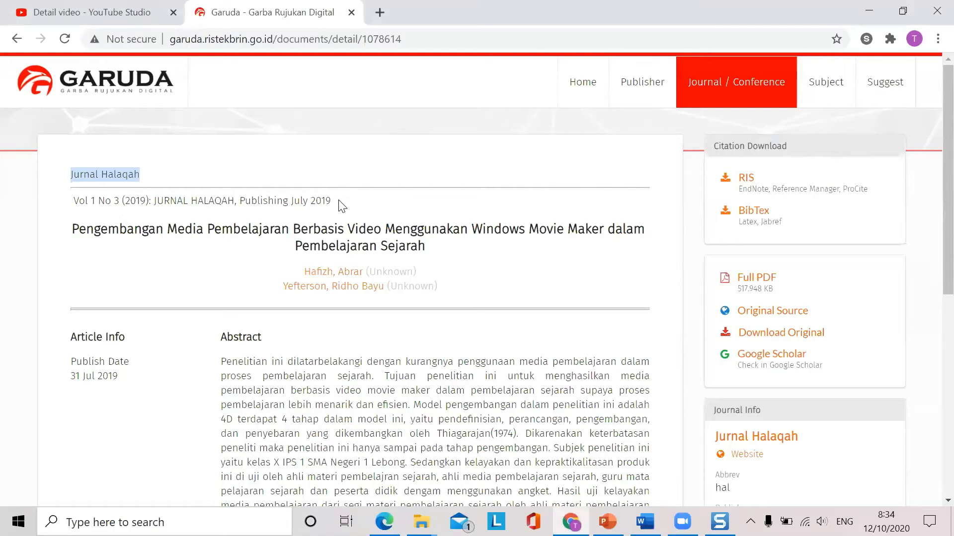
left_click_drag(334, 198, 85, 189)
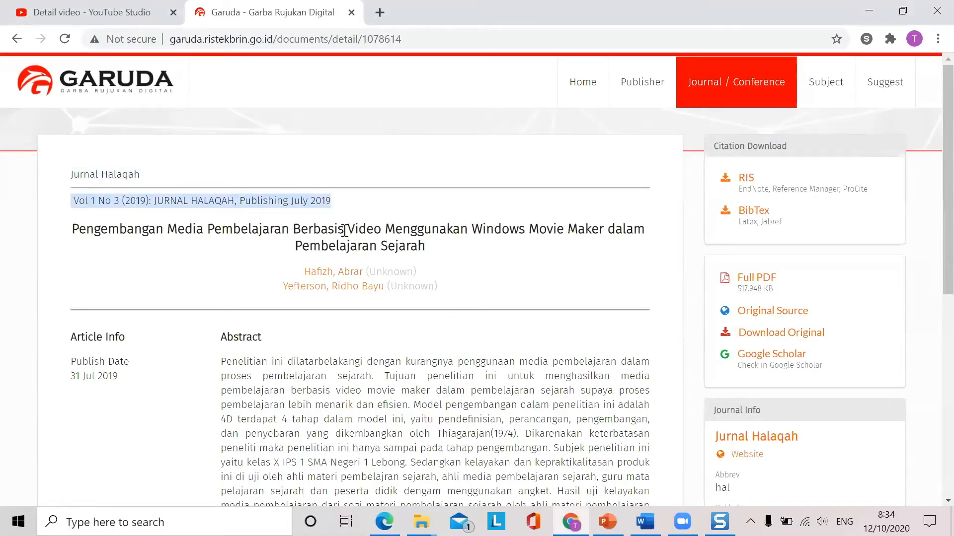
key("alt+Tab")
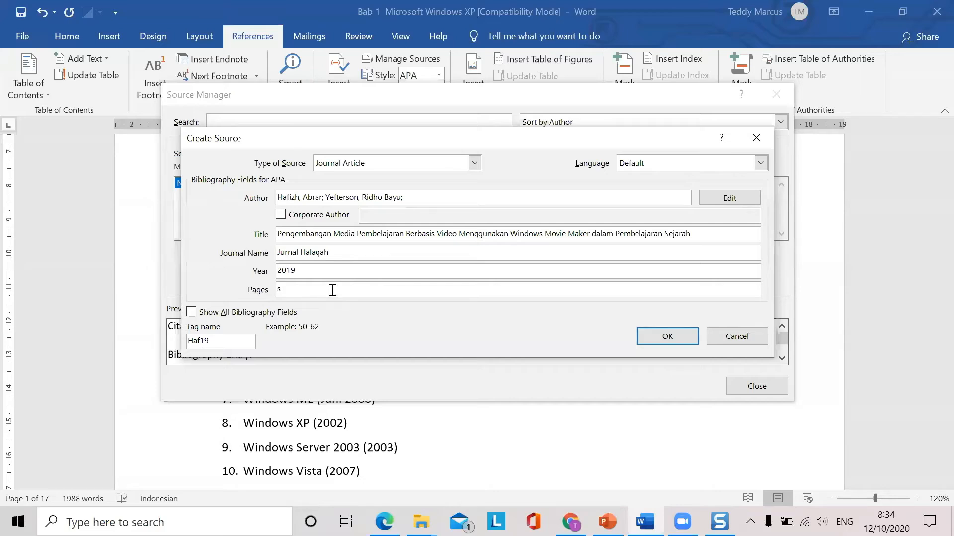
key("alt+Tab")
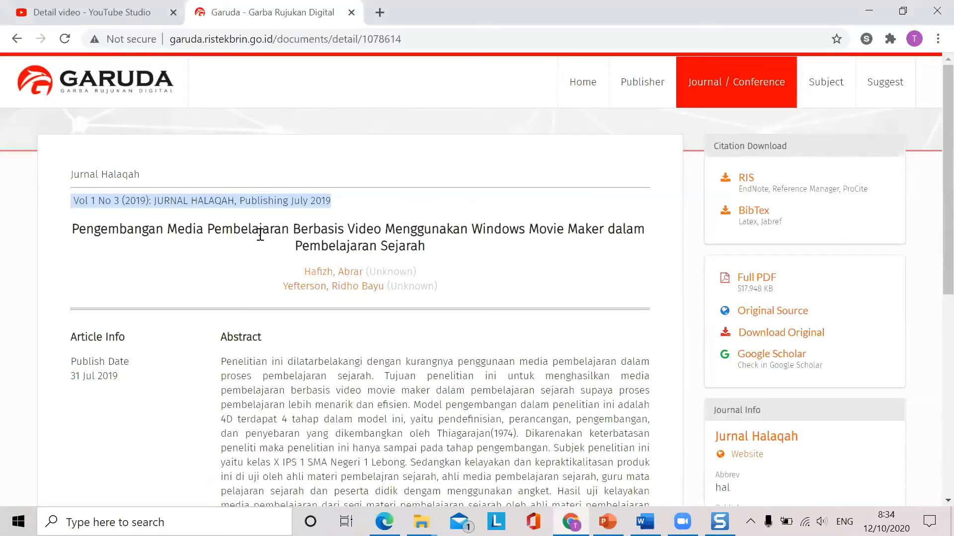
right_click(255, 197)
left_click(289, 210)
key("alt+Tab")
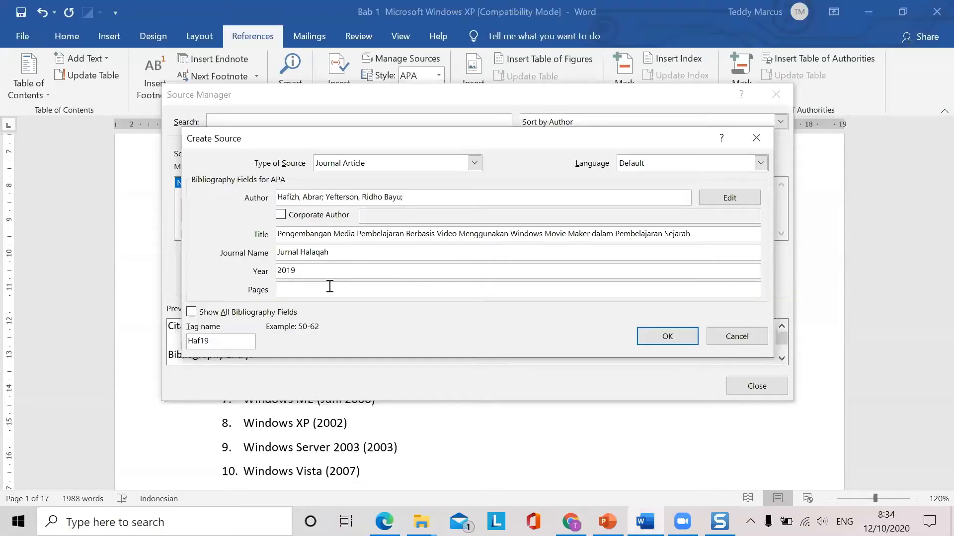
right_click(328, 287)
left_click(362, 330)
- Try entering "Vol 1, No" as the source's pages value and clear the field again
type("Vol 1")
key("alt+Tab")
key("alt+Tab")
type(", No")
key("BackSpace")
key("BackSpace")
key("BackSpace")
key("BackSpace")
key("BackSpace")
left_click(346, 272)
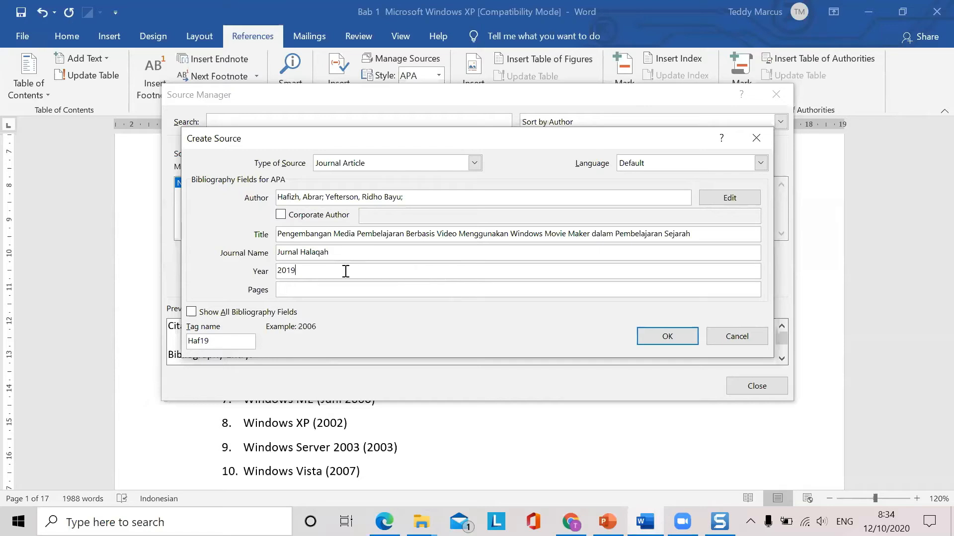
- Check the Garuda page for page numbers, set the source's pages to 10-20, and save the source and leave the Source Manager
left_click(317, 293)
key("alt+Tab")
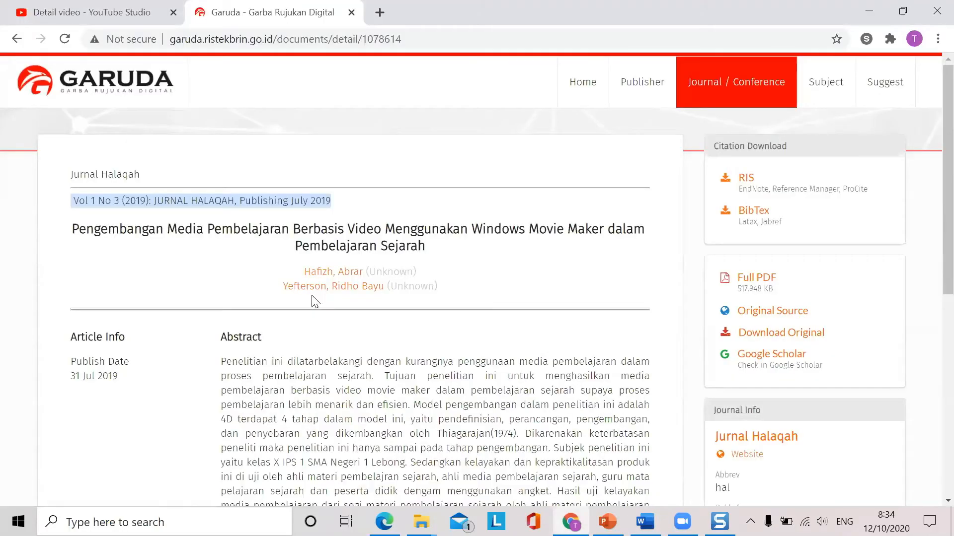
scroll(311, 300, "down", 8)
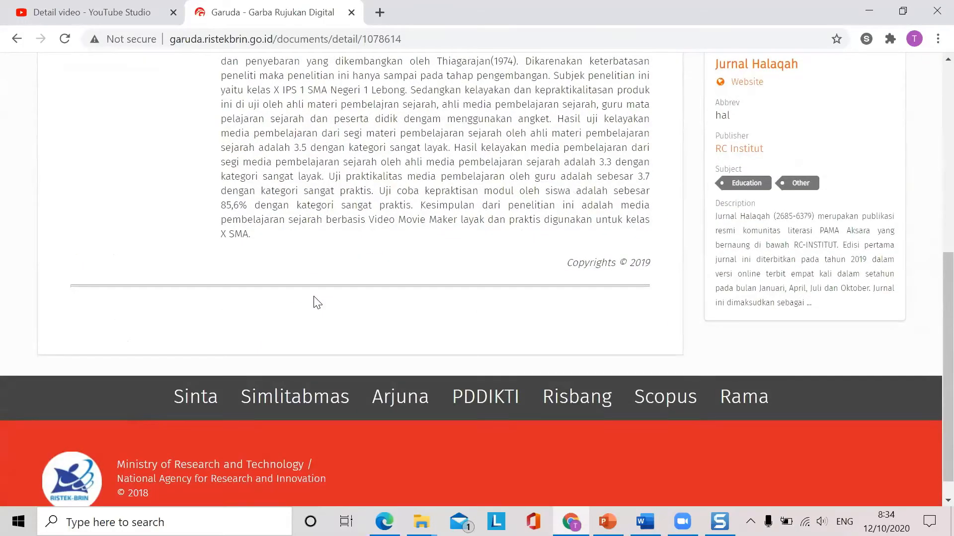
scroll(317, 302, "up", 6)
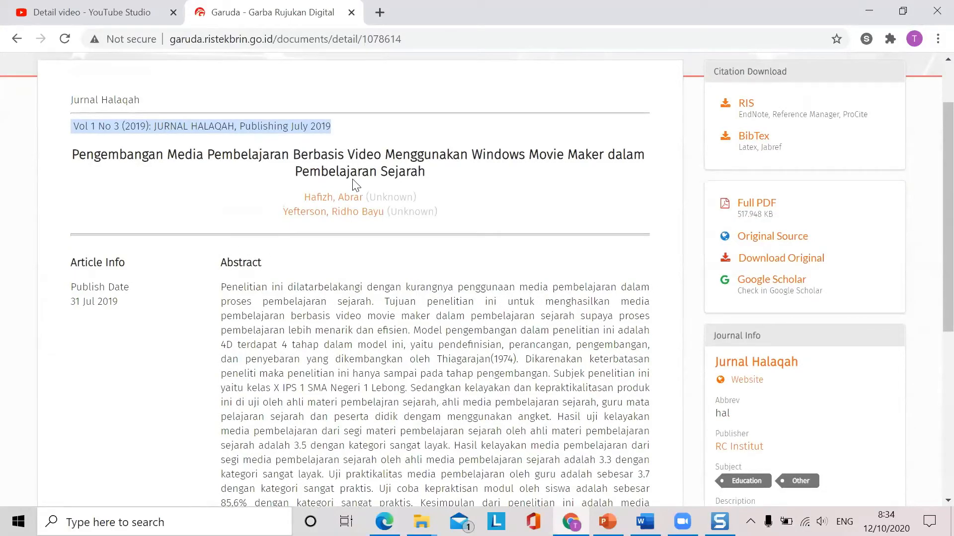
key("alt+Tab")
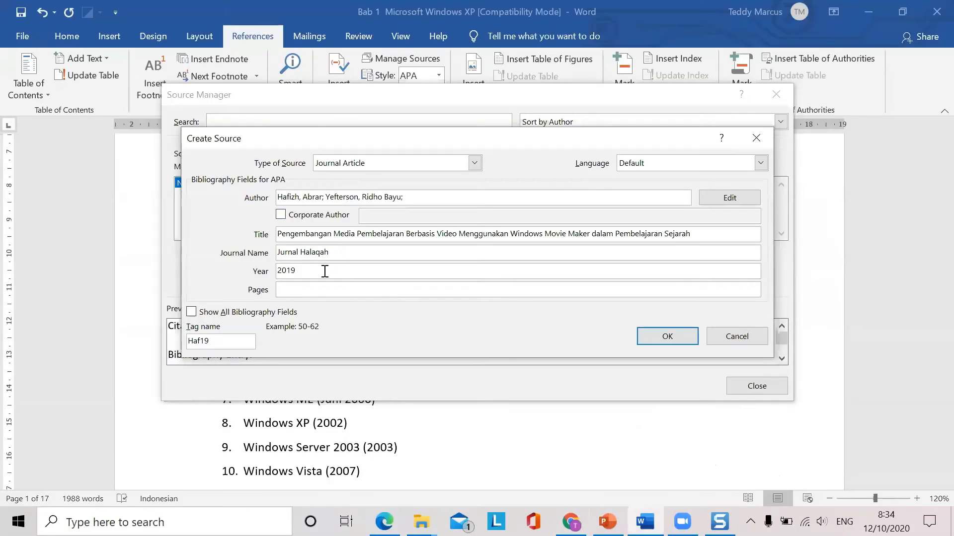
left_click(313, 290)
type("10-20")
left_click(678, 337)
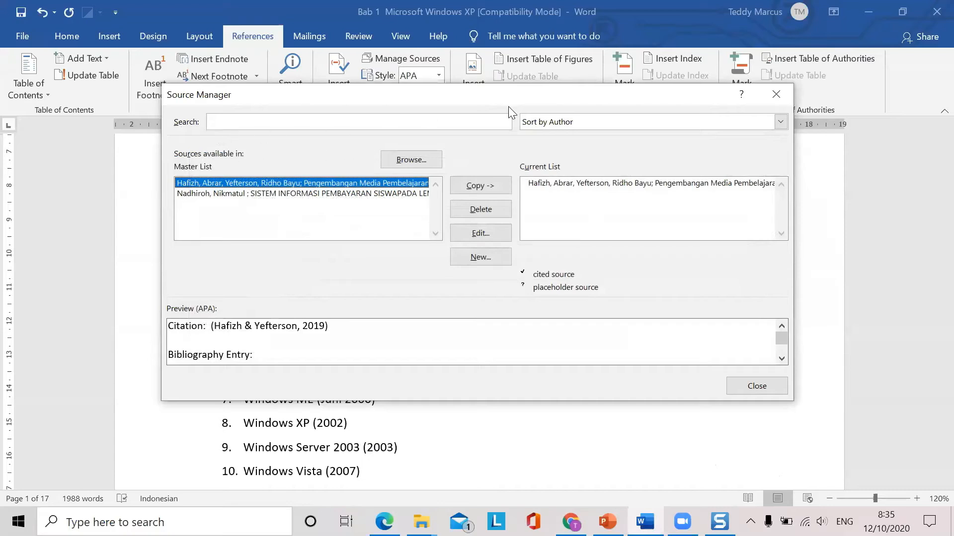
left_click(760, 386)
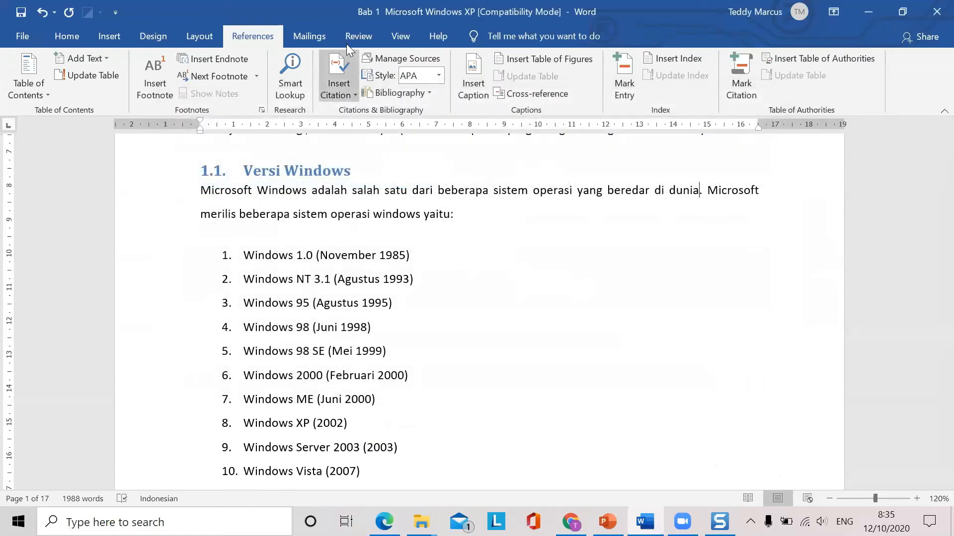
- Change the document's citation and bibliography style to IEEE
left_click(439, 76)
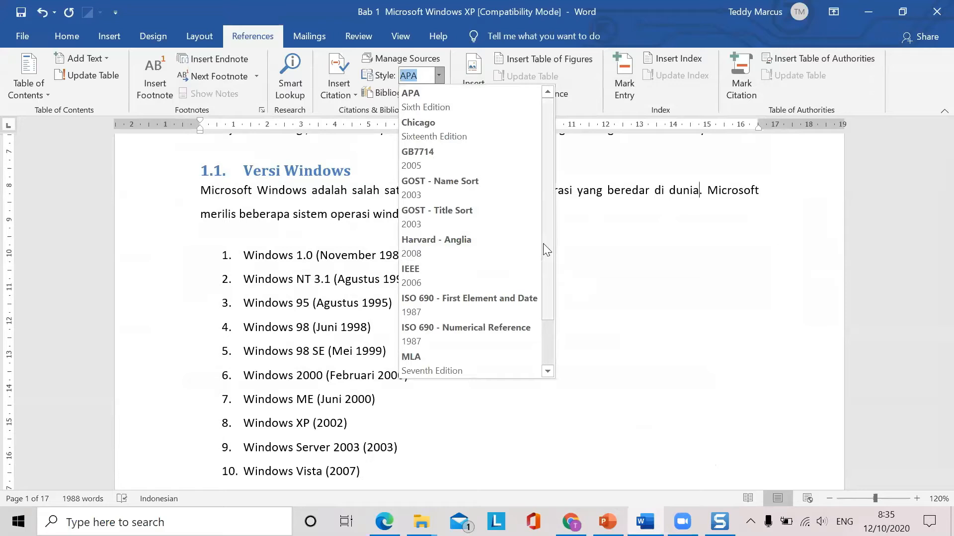
left_click_drag(546, 248, 548, 308)
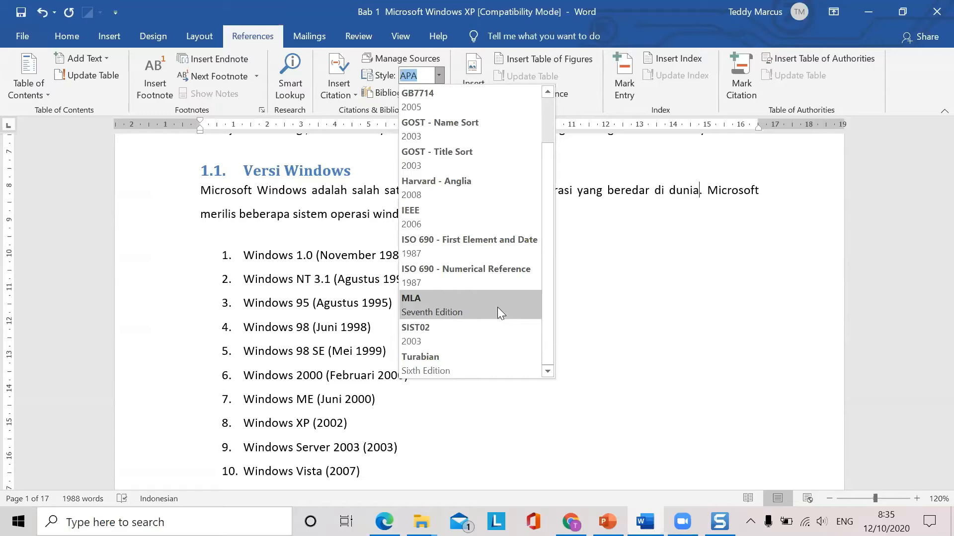
left_click(446, 219)
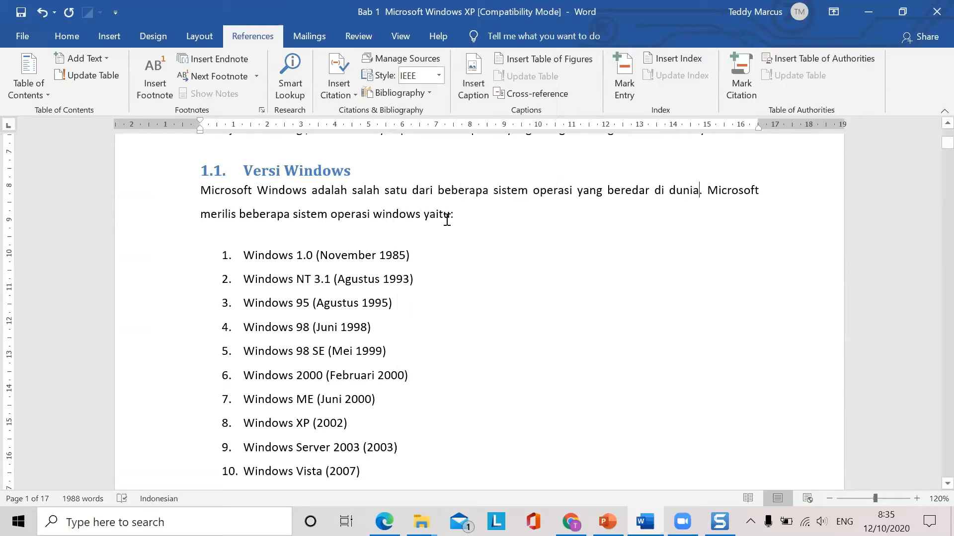
- Look through the available citation and bibliography styles and keep IEEE selected
left_click(438, 75)
left_click_drag(548, 316, 548, 362)
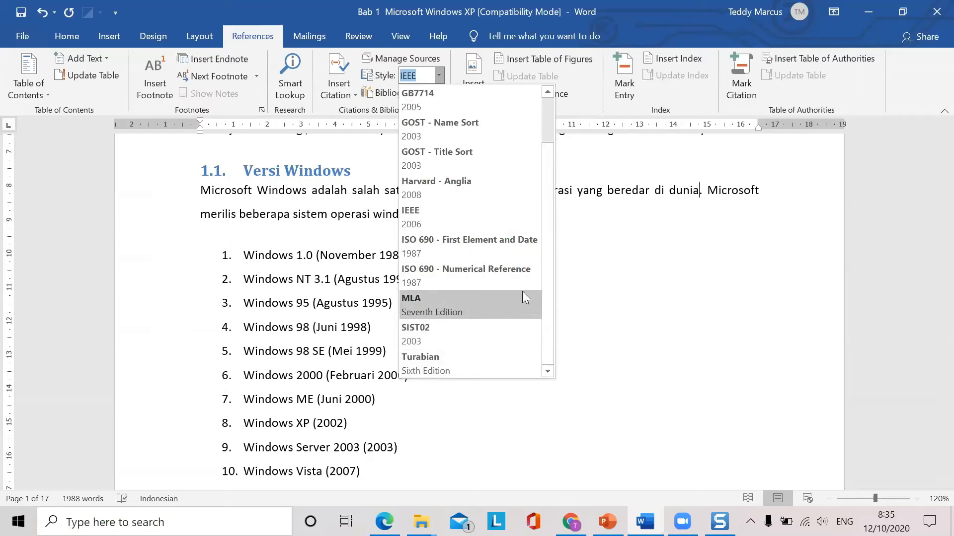
scroll(540, 232, "up", 2)
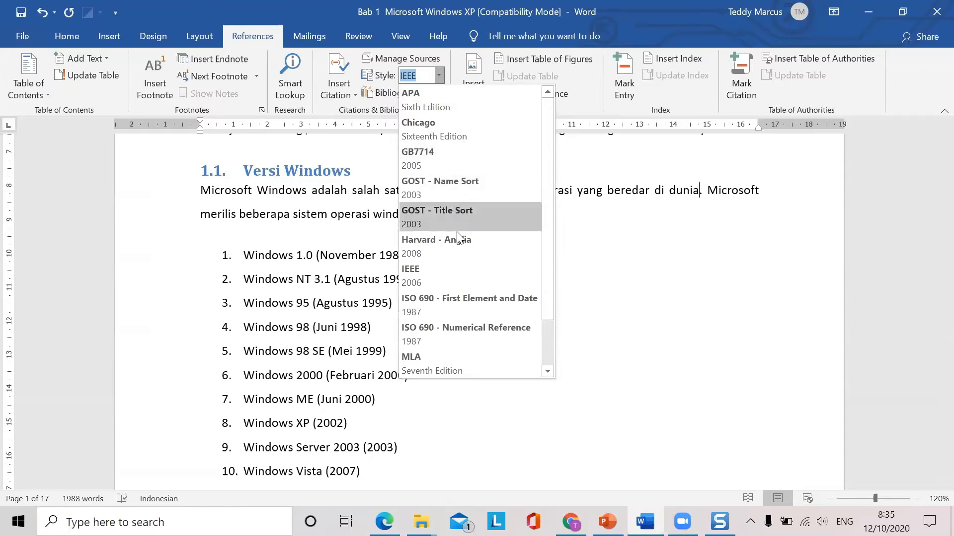
left_click(425, 268)
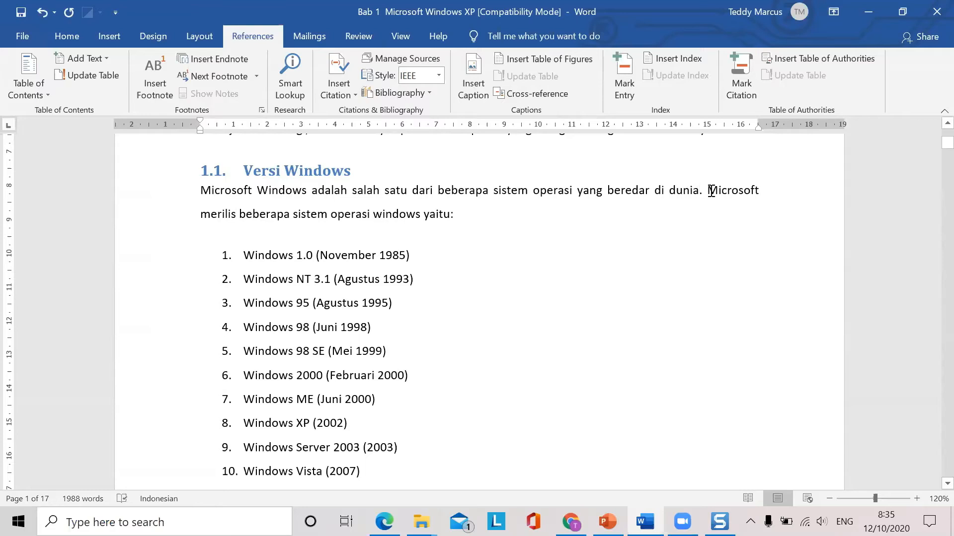
- Try citing the journal article over the selected text "Microsoft merilis beberapa sistem operasi windows" in section 1.1, and undo the insertion
left_click_drag(708, 191, 397, 219)
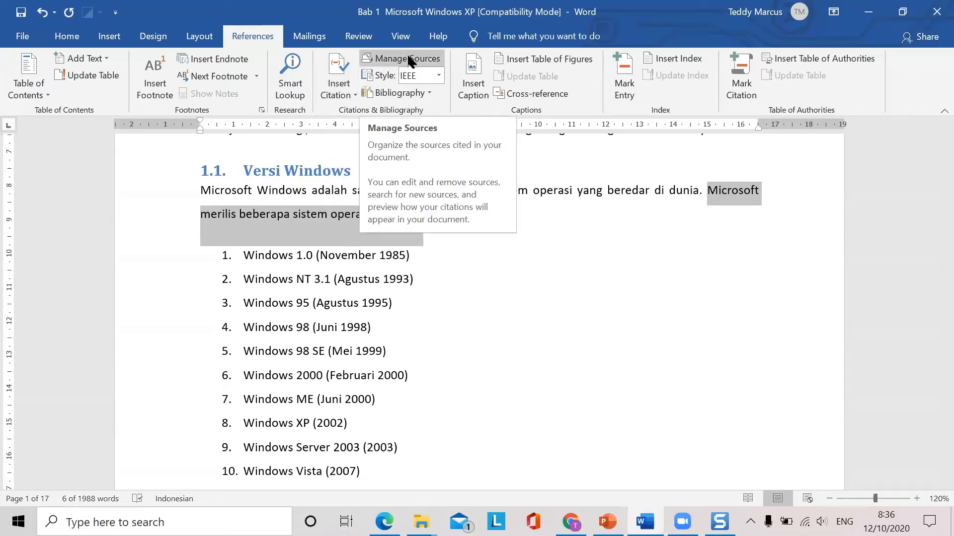
left_click(355, 97)
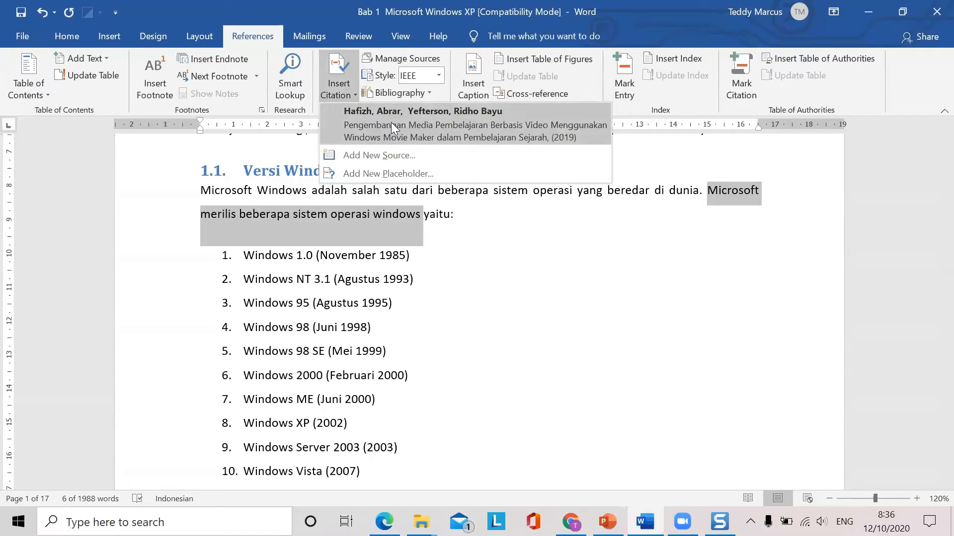
left_click(391, 127)
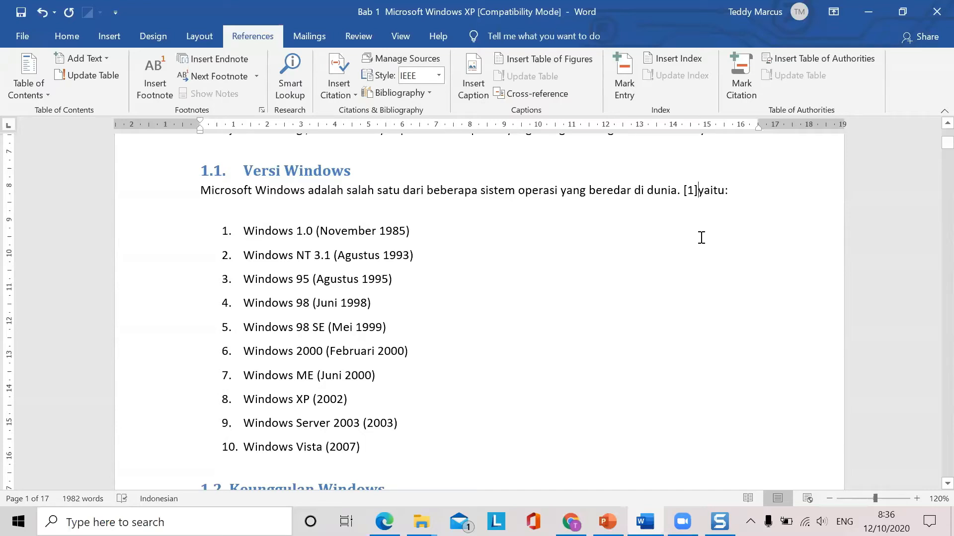
key("ctrl+z")
- Insert a citation of the 2019 journal article after "yaitu", before the colon, in section 1.1 Versi Windows
left_click(486, 226)
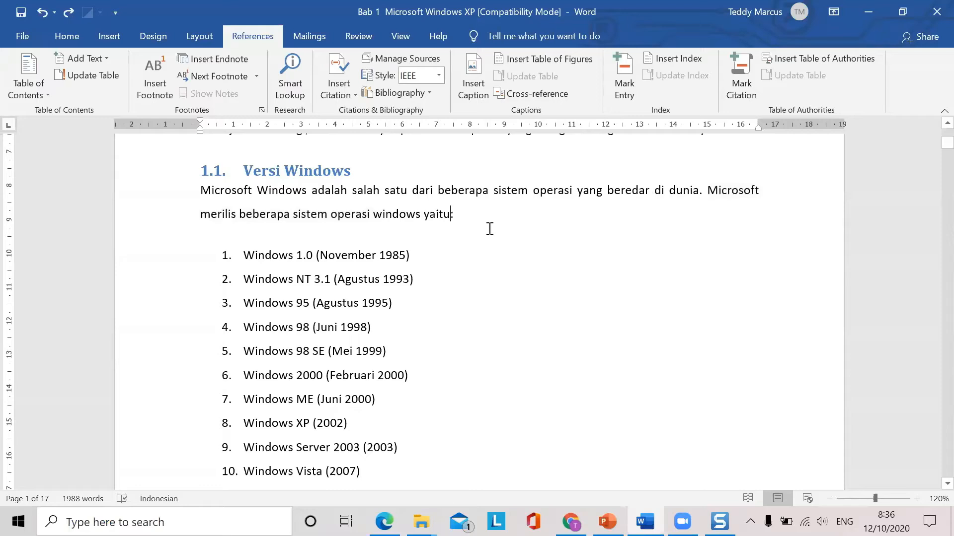
key("Left")
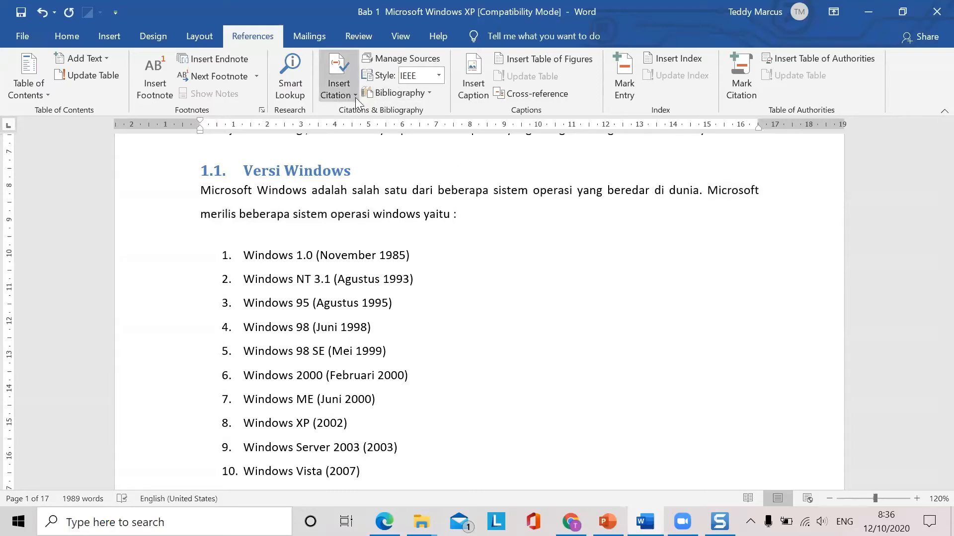
left_click(356, 96)
left_click(356, 113)
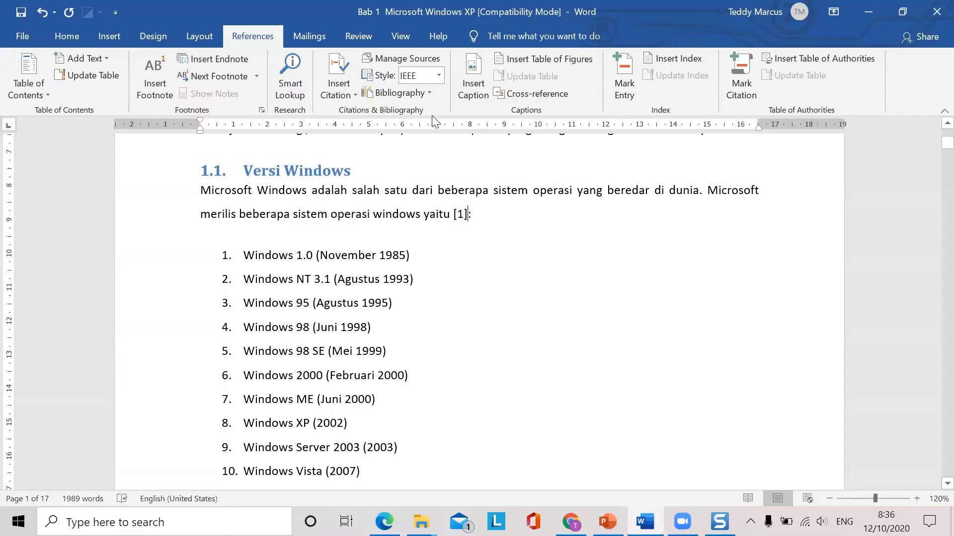
- Try the APA and Harvard - Anglia citation styles on the document and settle on APA
left_click(439, 77)
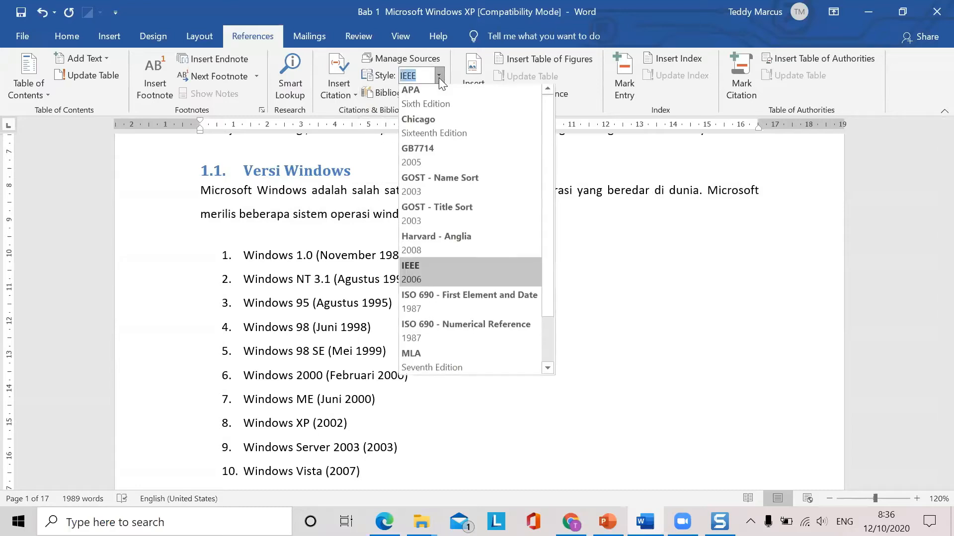
left_click(422, 94)
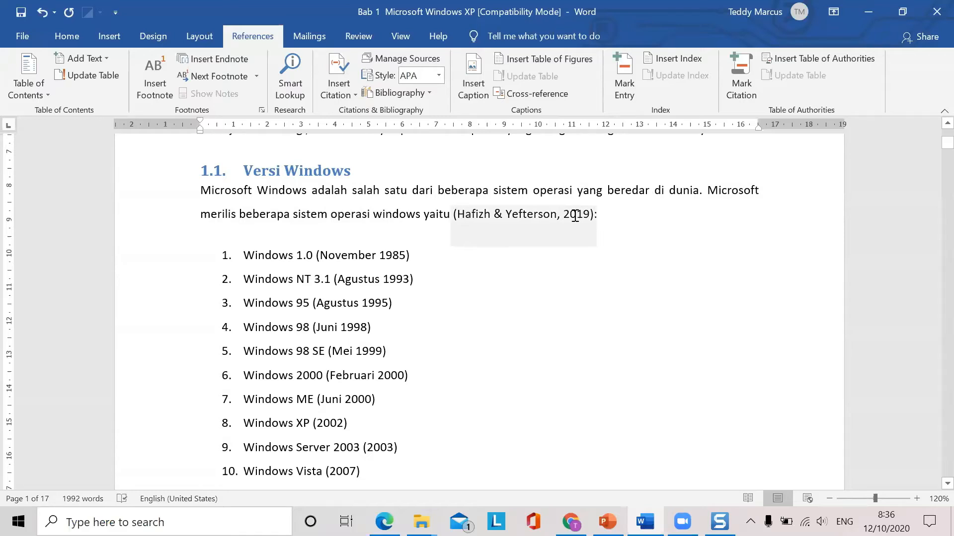
left_click(436, 74)
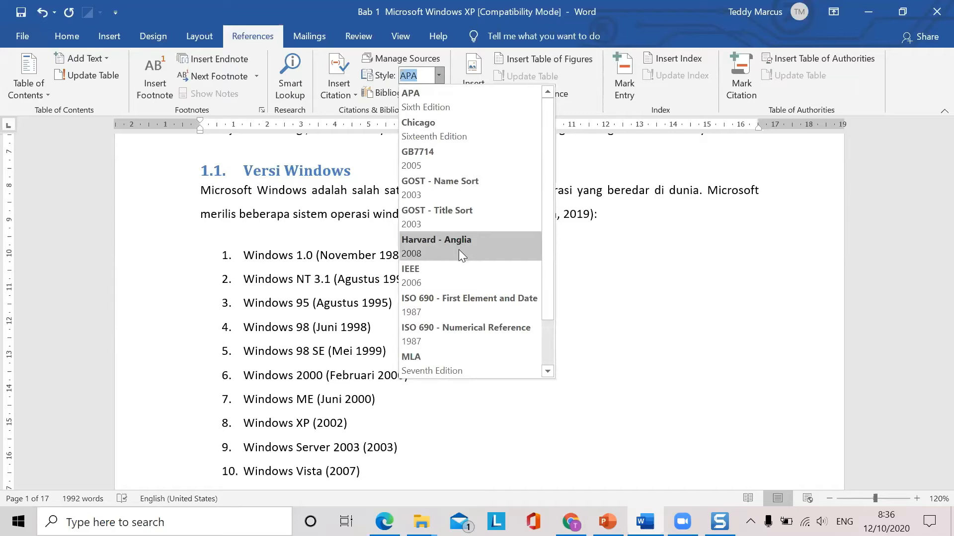
scroll(459, 251, "down", 1)
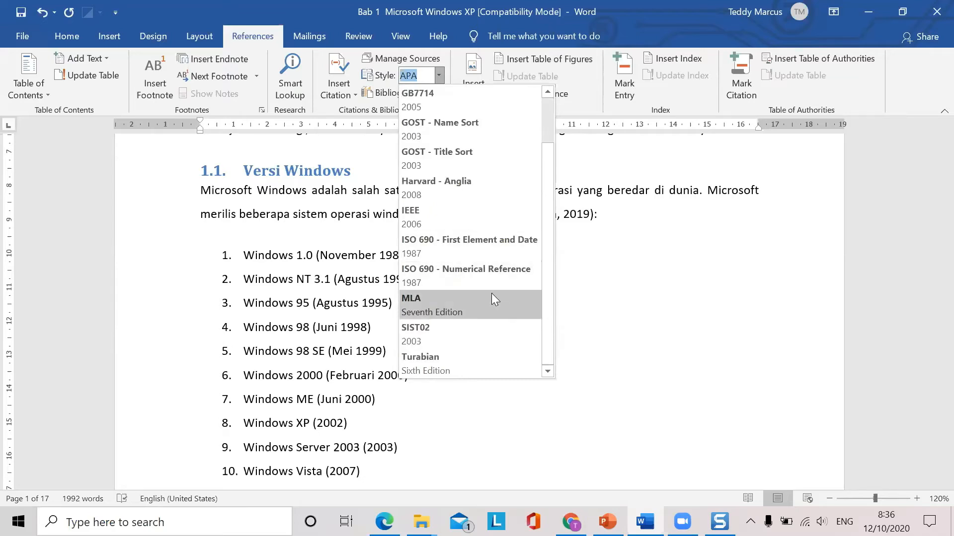
left_click(451, 187)
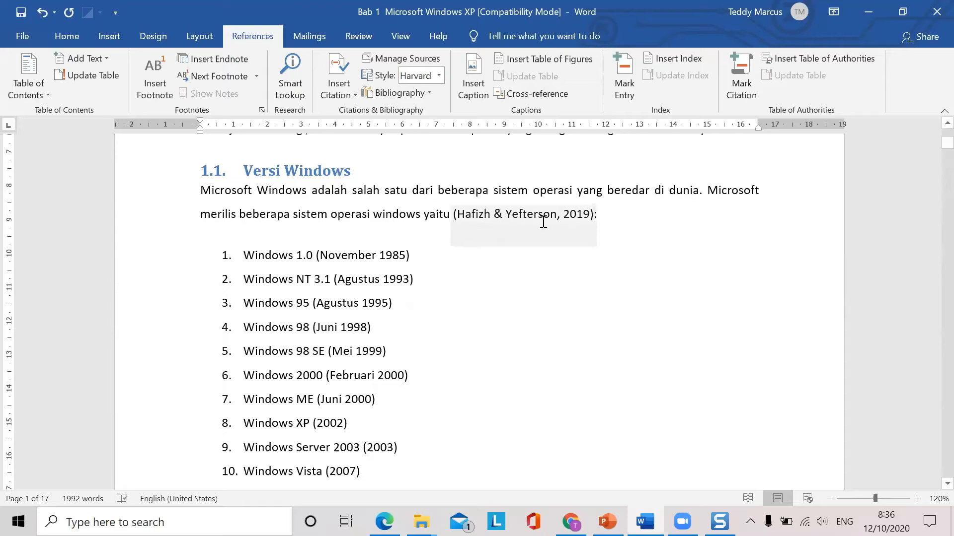
left_click(438, 74)
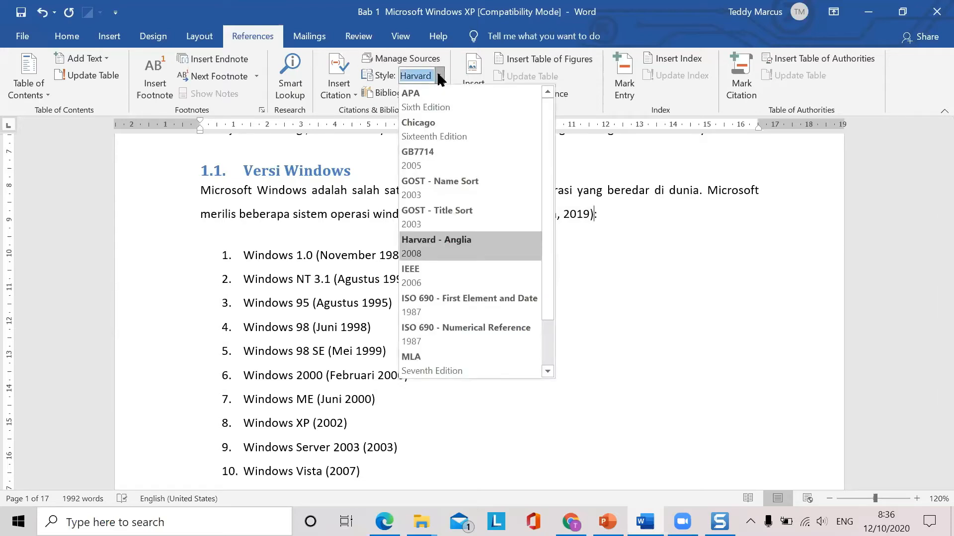
left_click(436, 101)
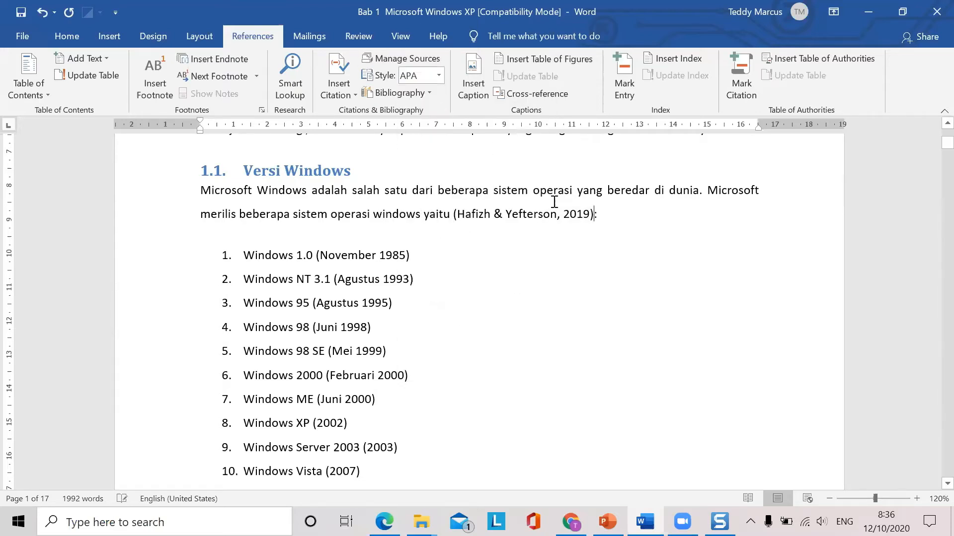
left_click(588, 279)
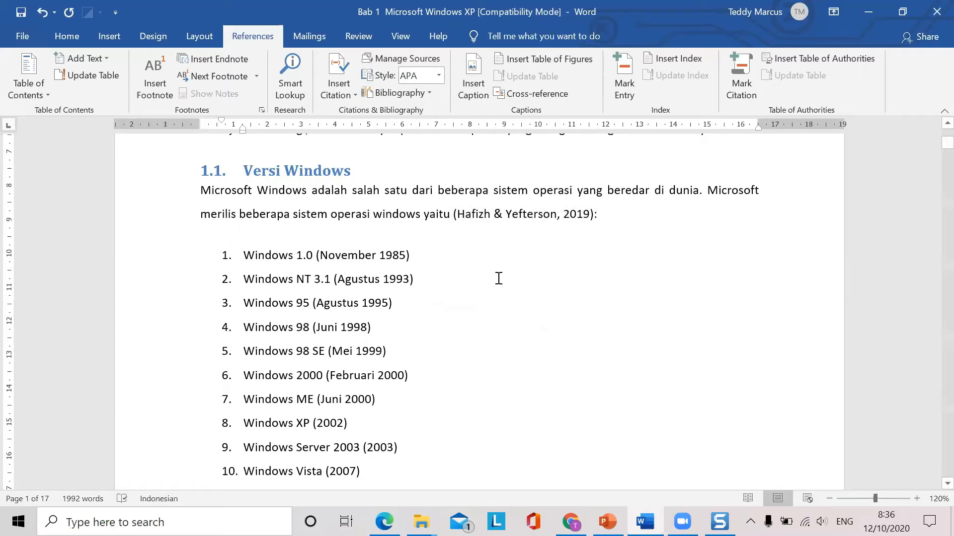
- Cite the same 2019 journal article after "yaitu", before the colon, in section 1.2 Keunggulan Windows
scroll(499, 278, "down", 1)
scroll(498, 278, "down", 6)
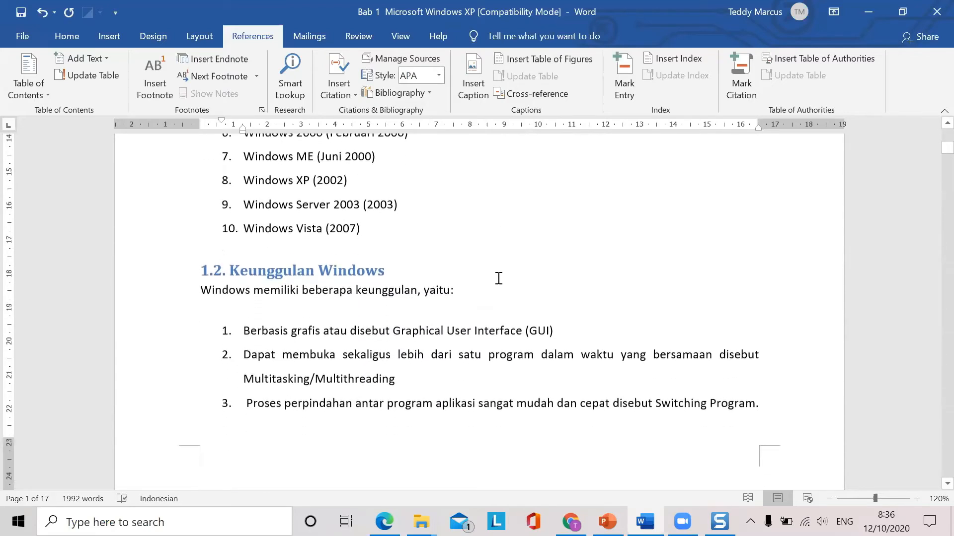
scroll(498, 278, "down", 1)
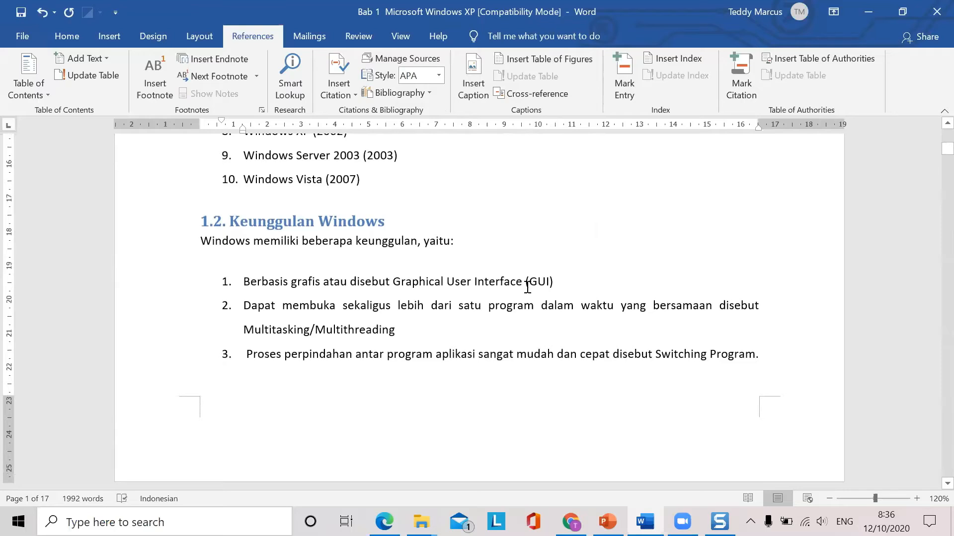
left_click(454, 243)
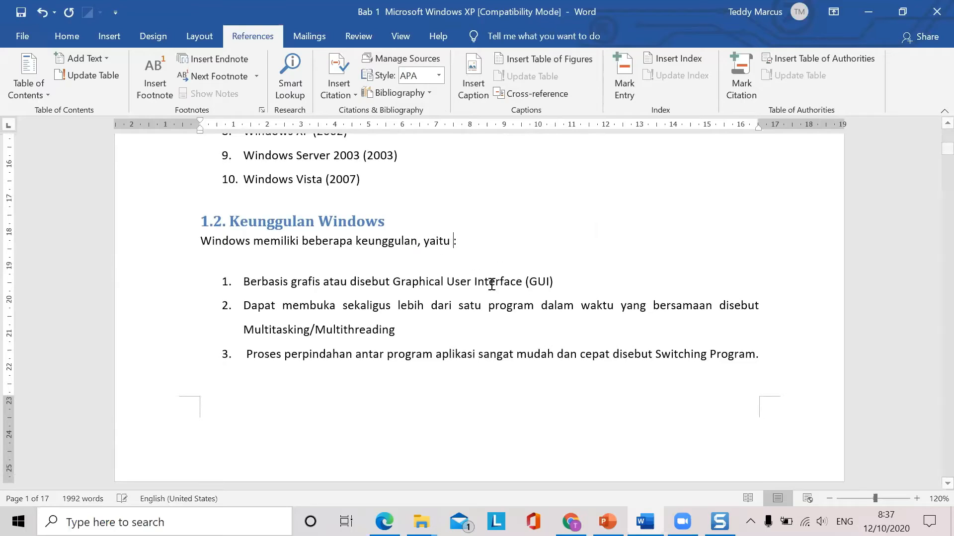
left_click(354, 98)
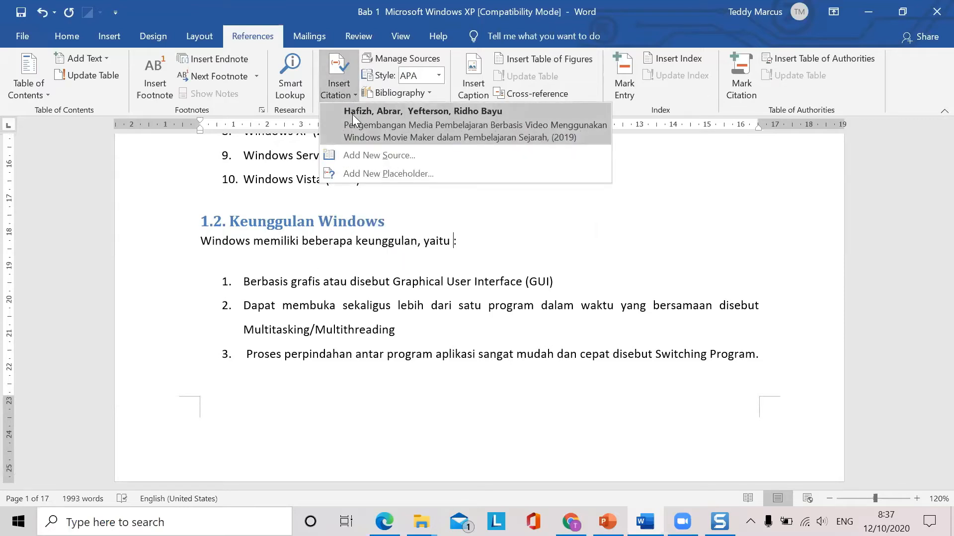
left_click(352, 114)
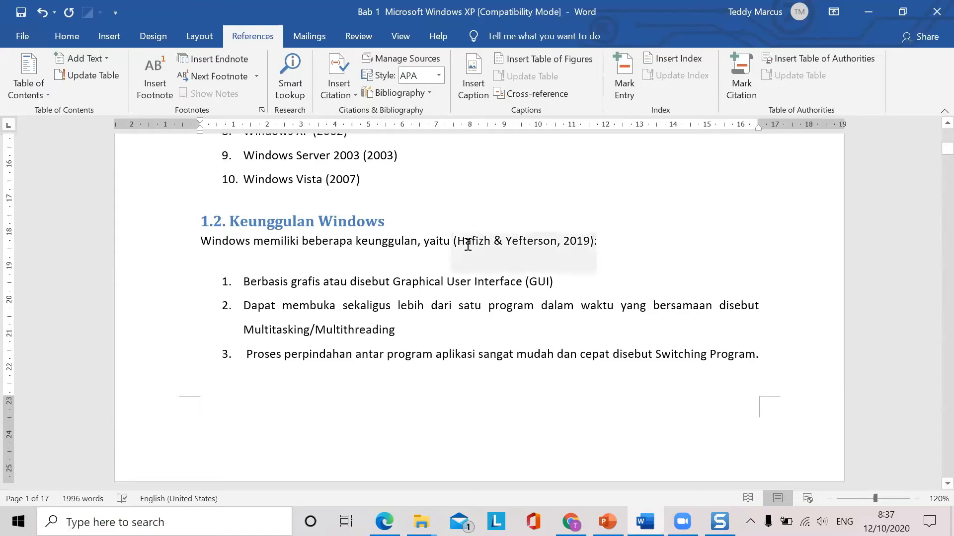
- Start a new journal article source, and open the Garuda article "APLIKASI PEMBELAJARAN SEJARAH KELAS XI SEMESTER I BERBASIS WINDOWS PHONE" in Chrome
left_click(395, 58)
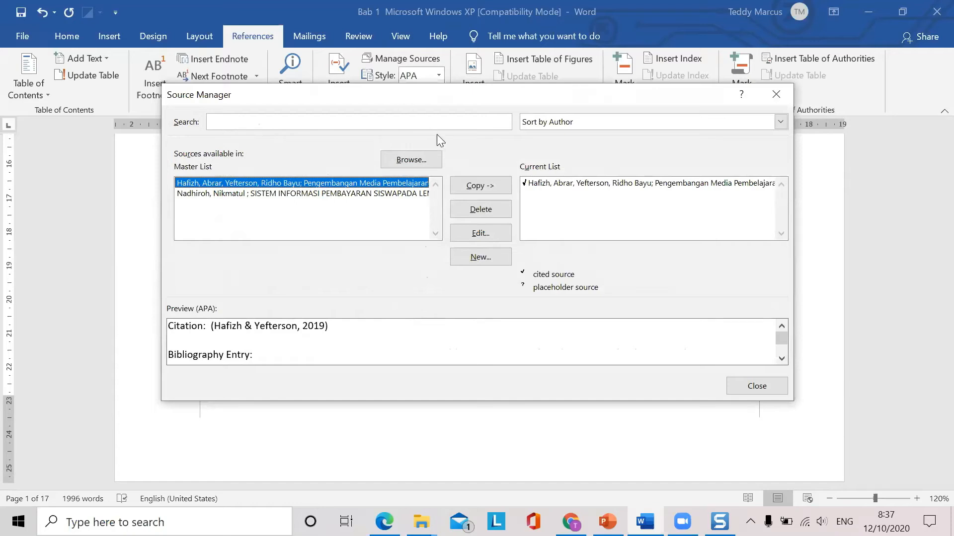
left_click(480, 257)
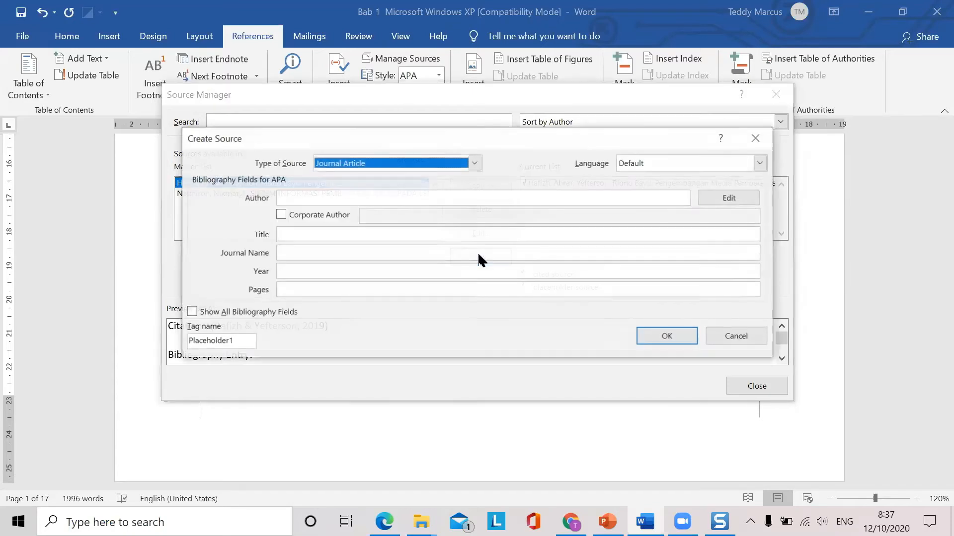
key("alt+Tab")
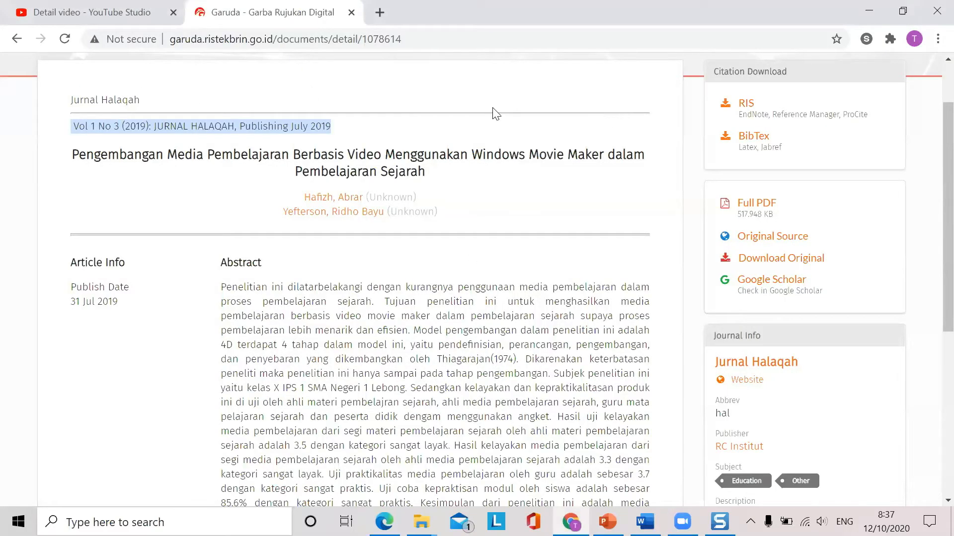
scroll(166, 68, "up", 1)
left_click(16, 39)
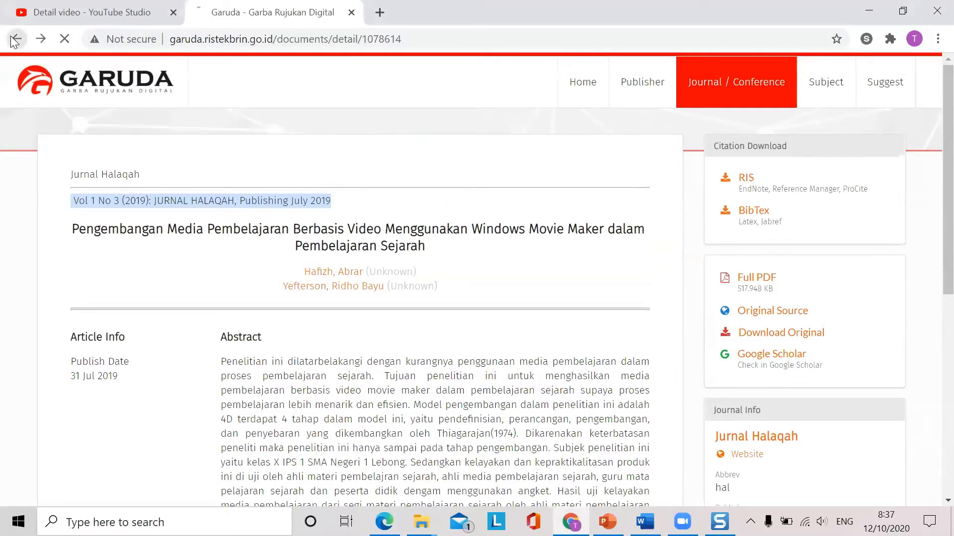
scroll(440, 365, "down", 7)
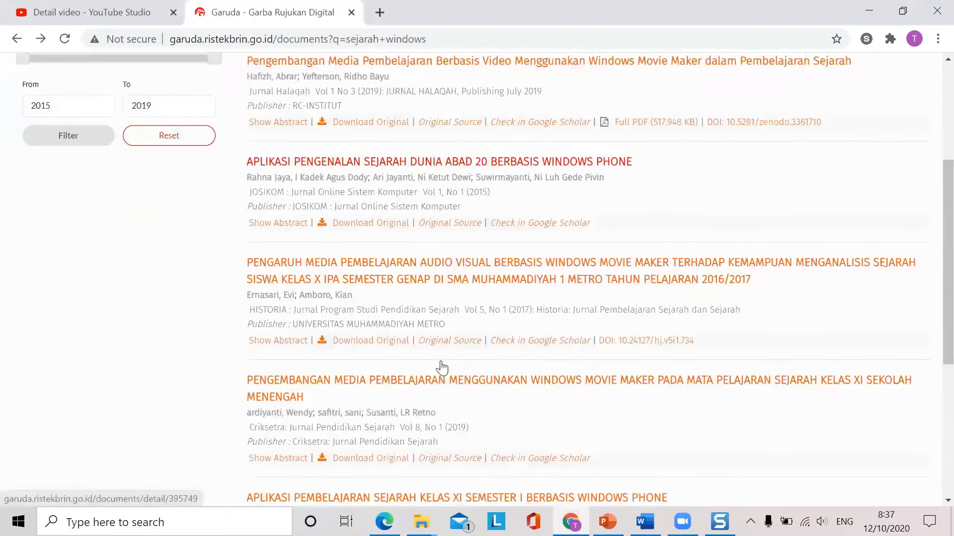
scroll(441, 368, "down", 3)
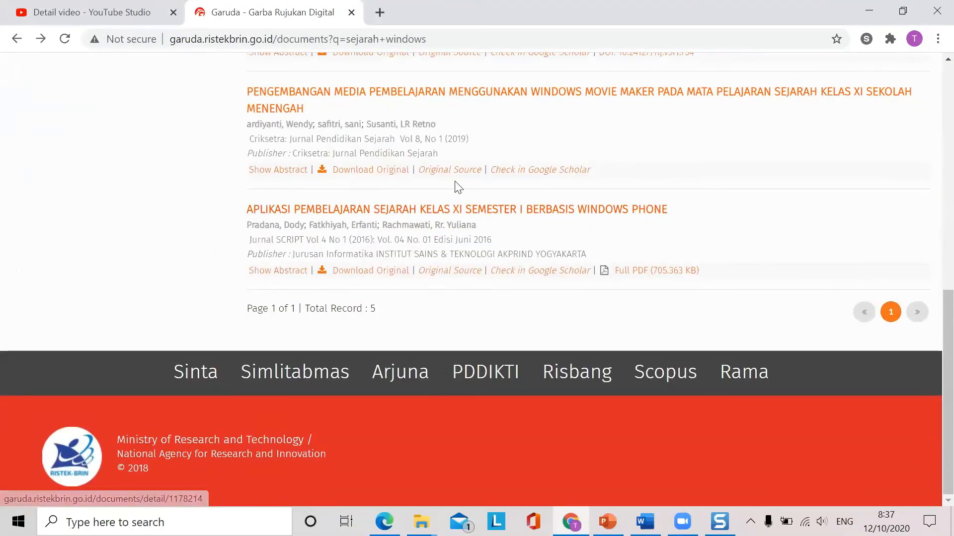
left_click(487, 212)
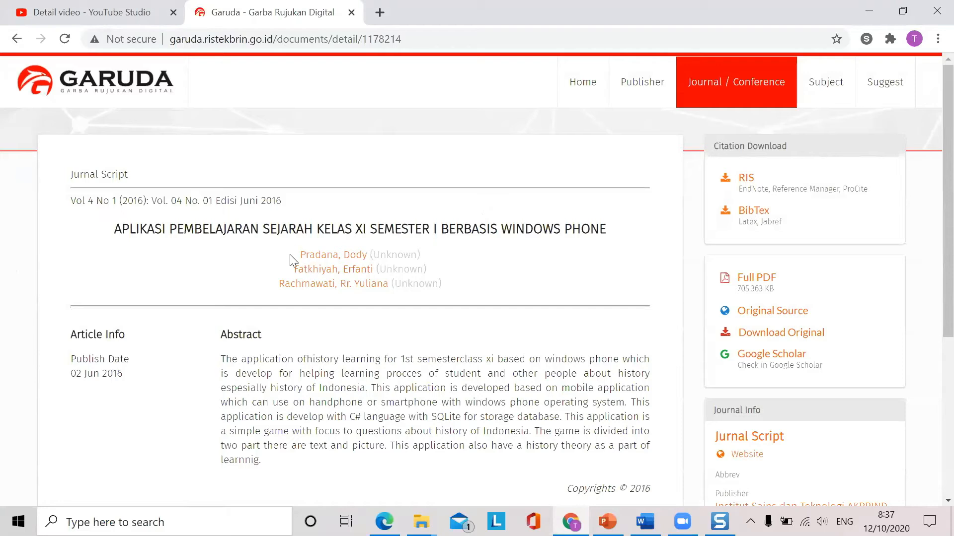
- Copy the first author's name from the Garuda page into the last-name field of the new Word source's author
left_click_drag(298, 256, 370, 257)
key("ctrl+c")
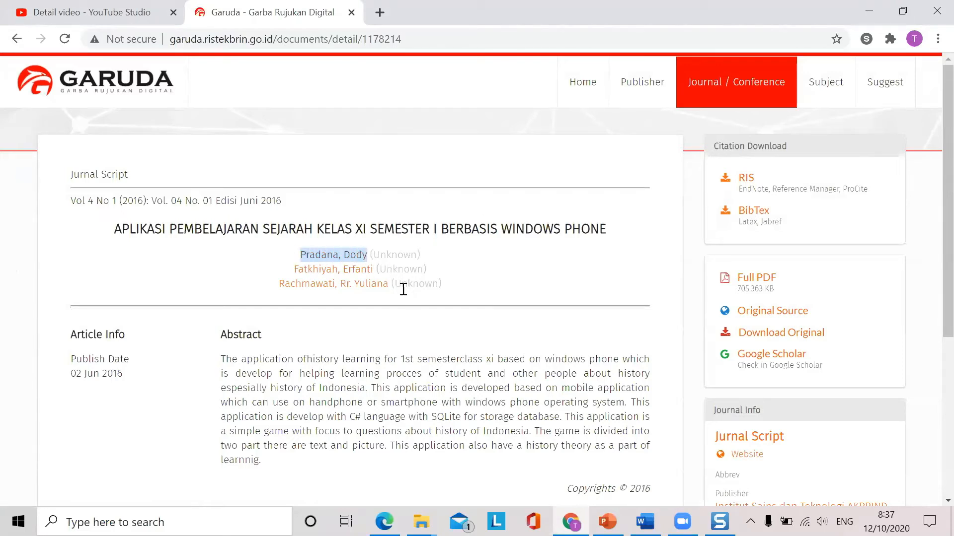
key("alt+Tab")
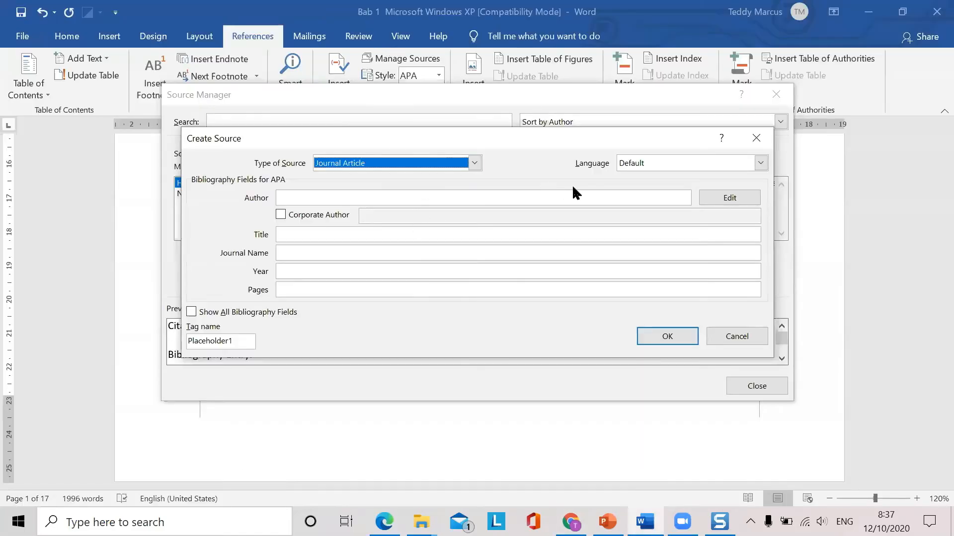
left_click(729, 197)
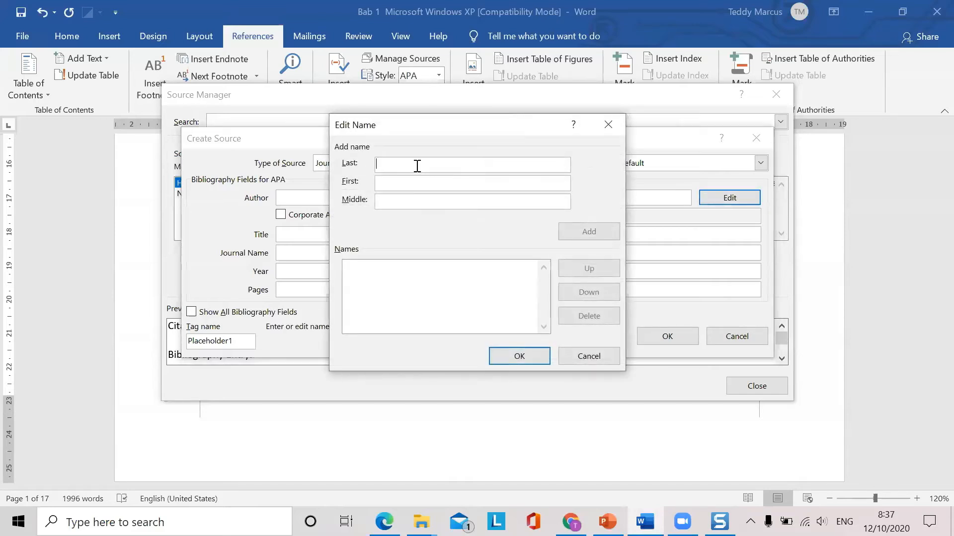
key("ctrl+v")
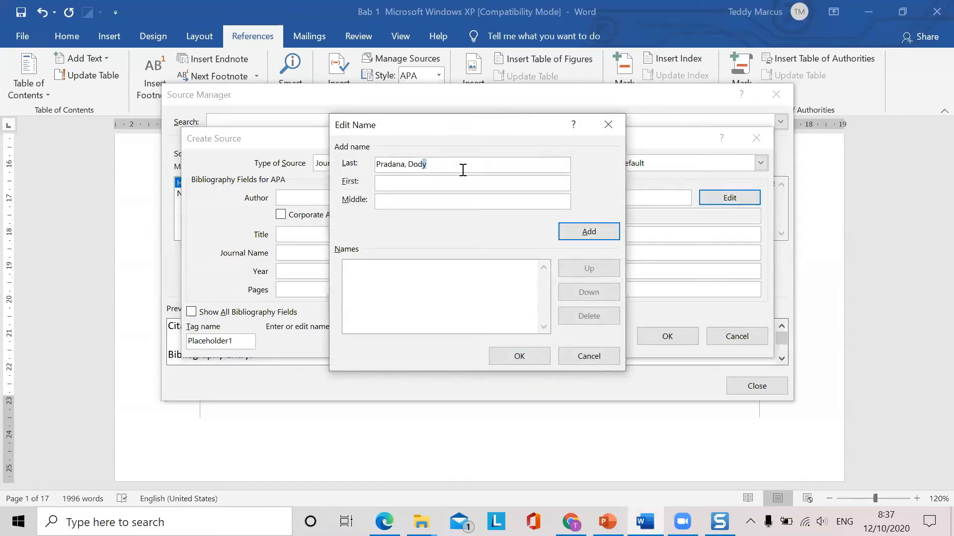
- Separate the author's given name into the first-name field, add the author to the names list, and accept it for the source
key("shift+Left")
key("shift+Left")
key("shift+Left")
key("BackSpace")
left_click(443, 183)
type("Dody")
key("Home")
key("Delete")
left_click(576, 230)
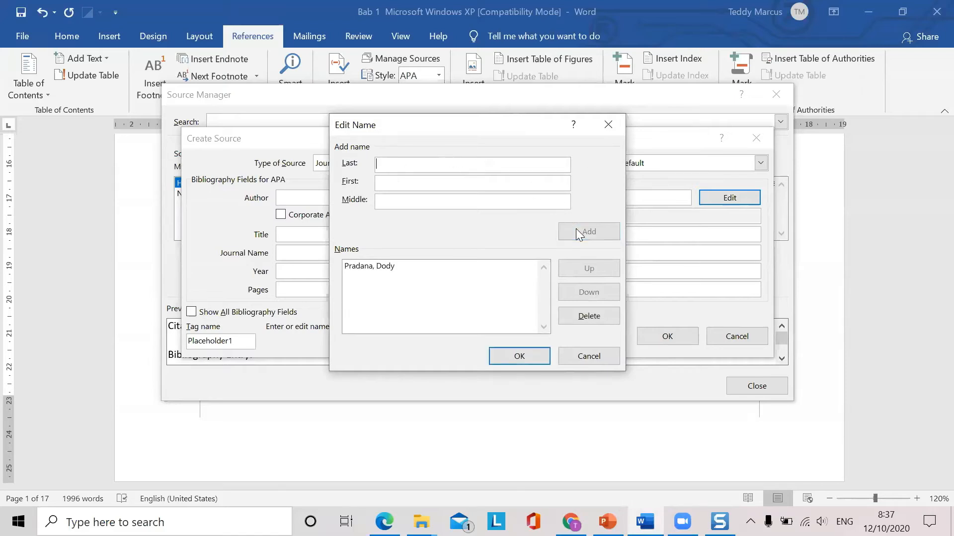
left_click(520, 358)
key("alt+Tab")
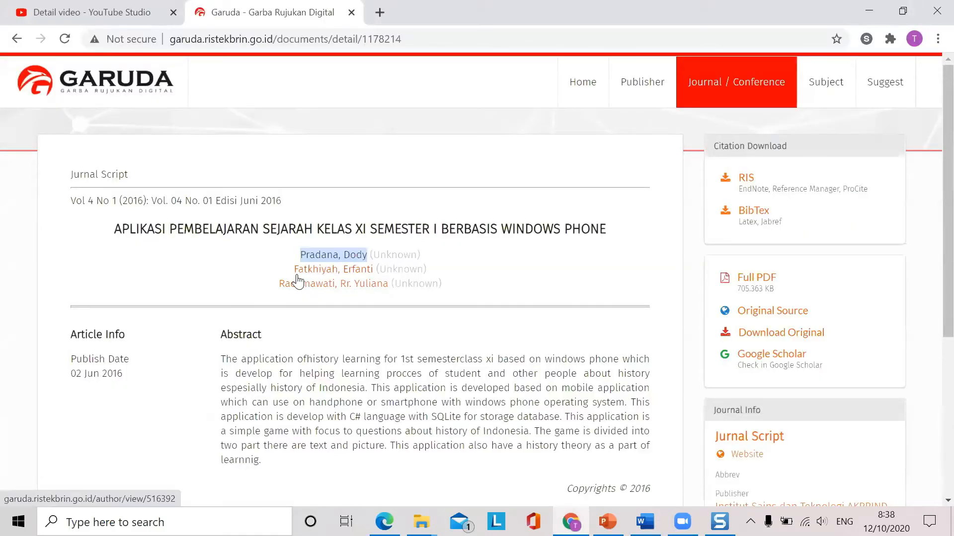
left_click_drag(293, 269, 374, 275)
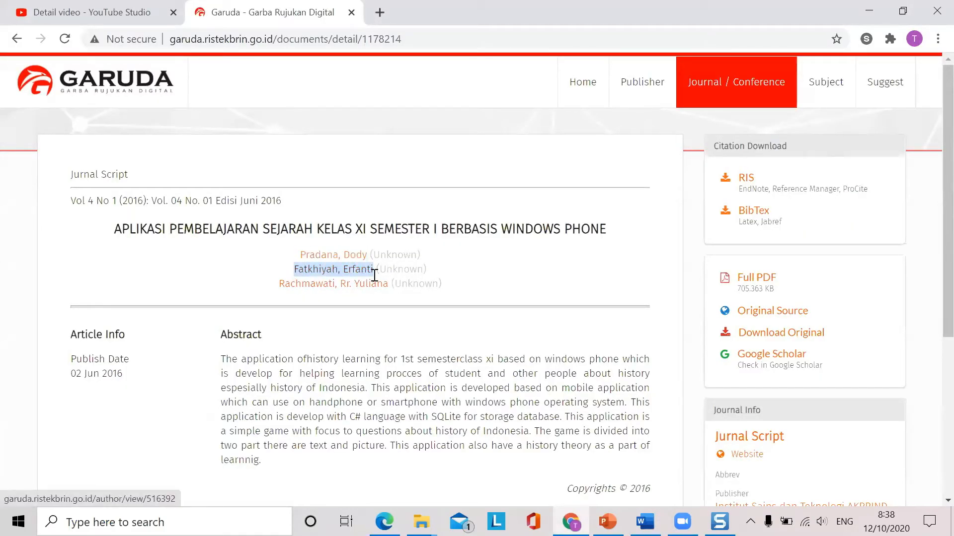
left_click(419, 311)
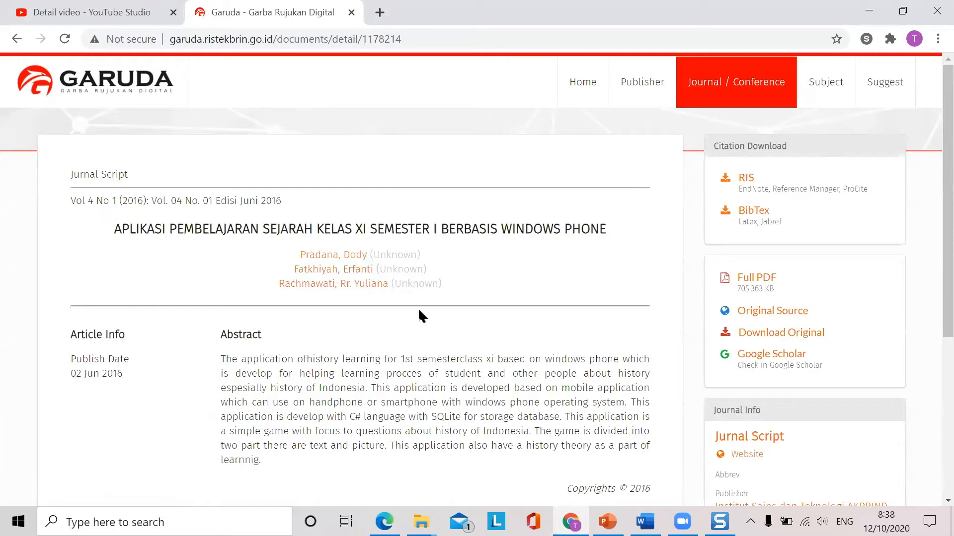
key("alt+Tab")
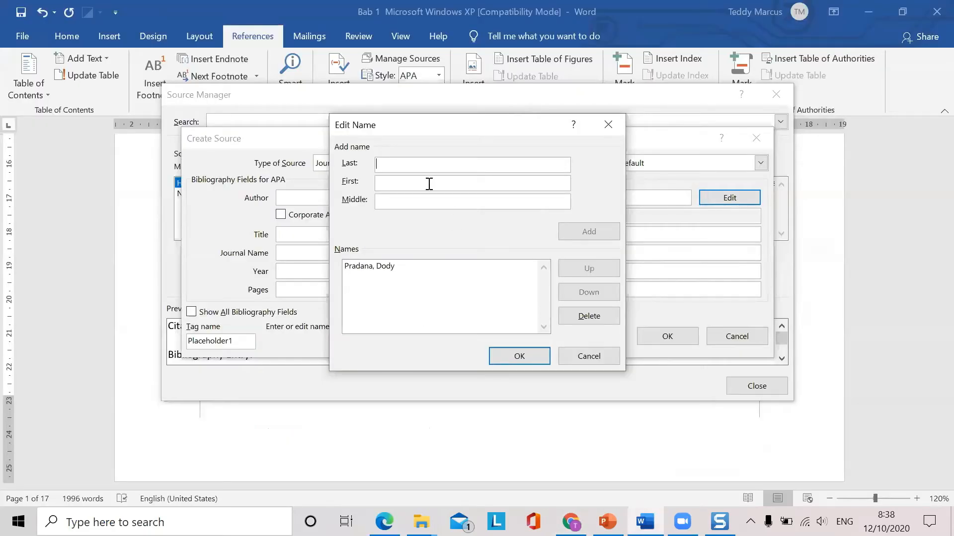
type("Dody")
- Copy the second author's name from the Garuda page in Chrome and put it into the last-name field in Word
key("alt+Tab")
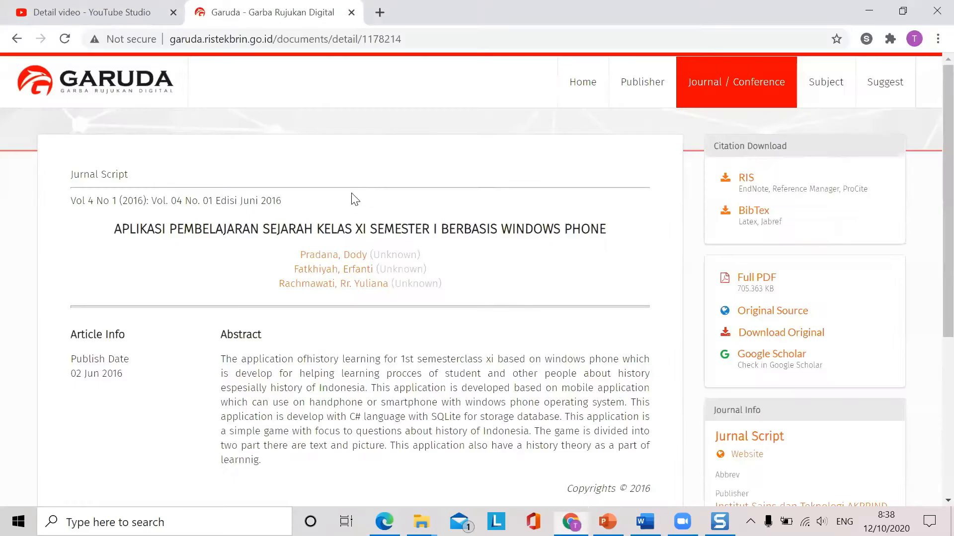
left_click_drag(292, 272, 378, 273)
right_click(362, 275)
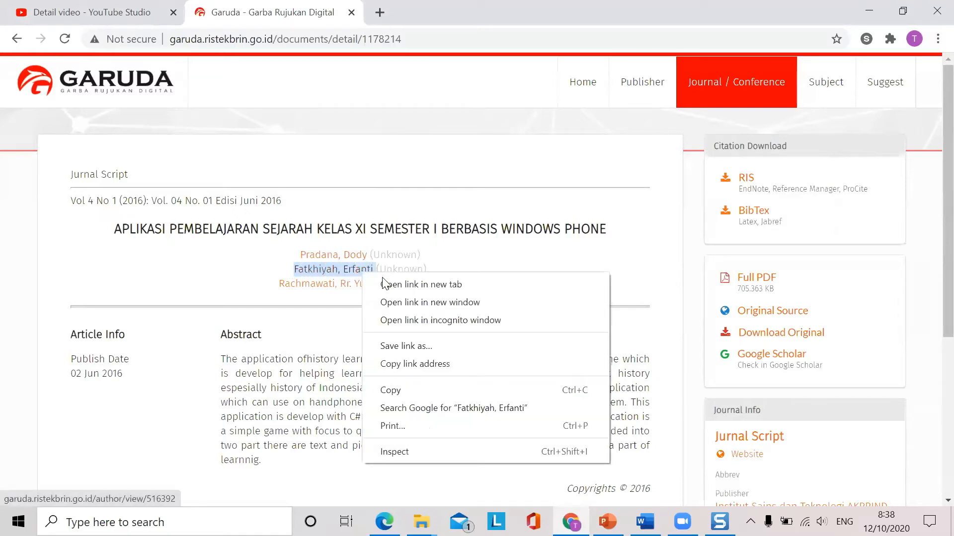
left_click(407, 390)
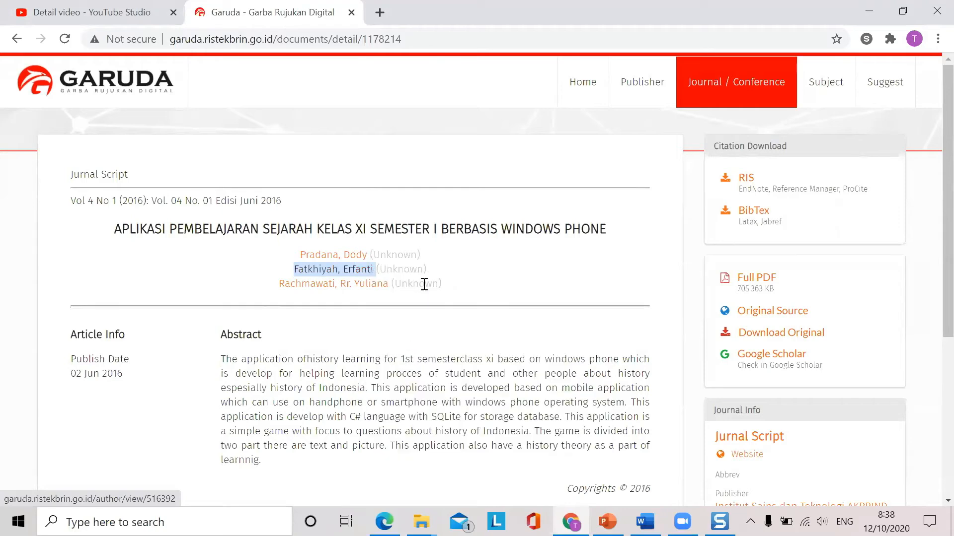
key("alt+Tab")
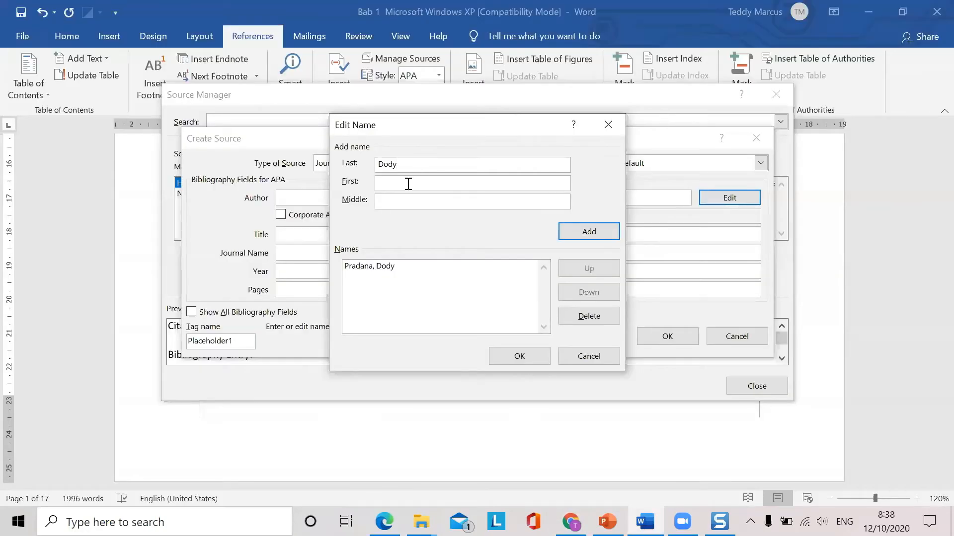
left_click_drag(410, 166, 347, 164)
key("ctrl+v")
- Move the second author's given name into the first-name field without the comma, and add the author to the names list
key("shift+Left")
key("shift+Left")
key("shift+Left")
key("shift+Left")
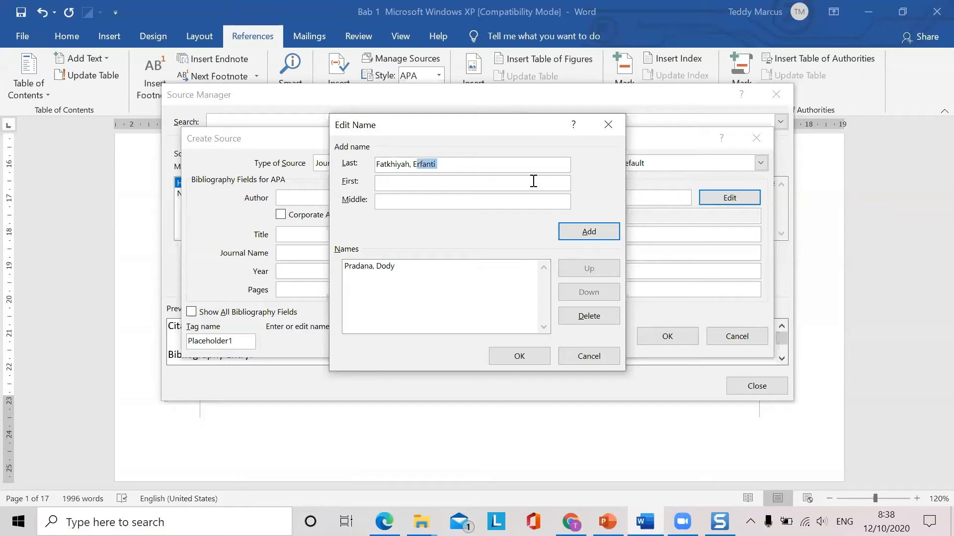
key("BackSpace")
left_click(504, 190)
key("ctrl+v")
key("Home")
key("Delete")
key("Delete")
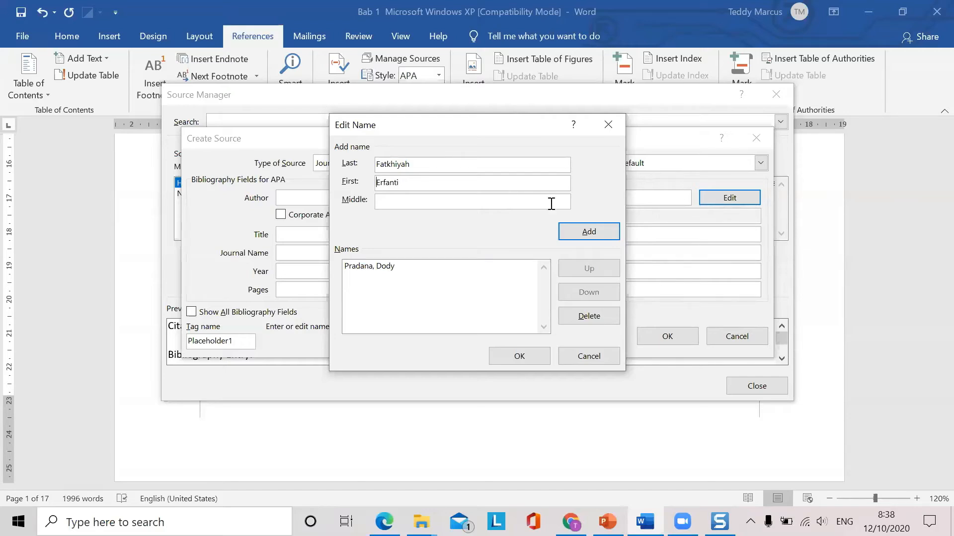
left_click(595, 232)
- Copy the third author's name from the Garuda page in Chrome into the empty last-name field in Word
key("alt+Tab")
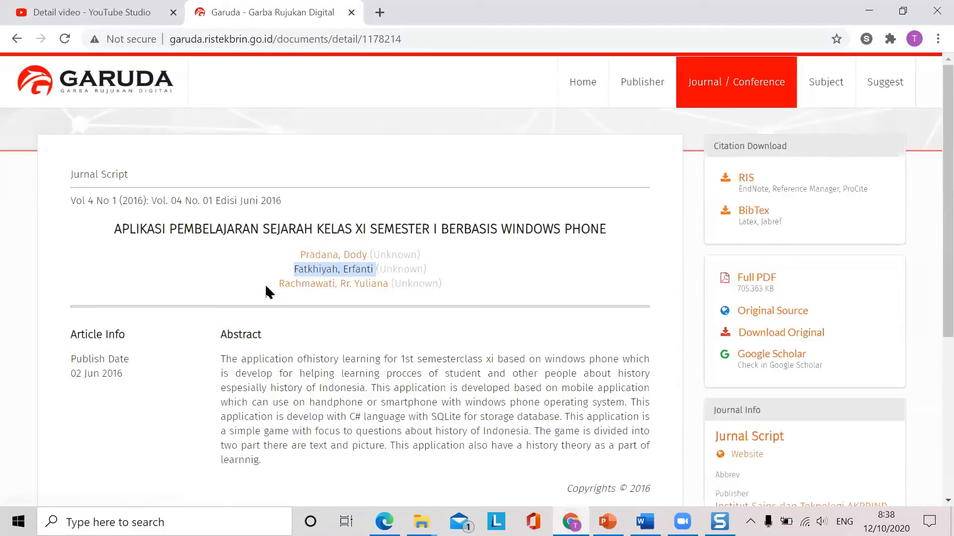
left_click_drag(278, 284, 387, 290)
right_click(376, 286)
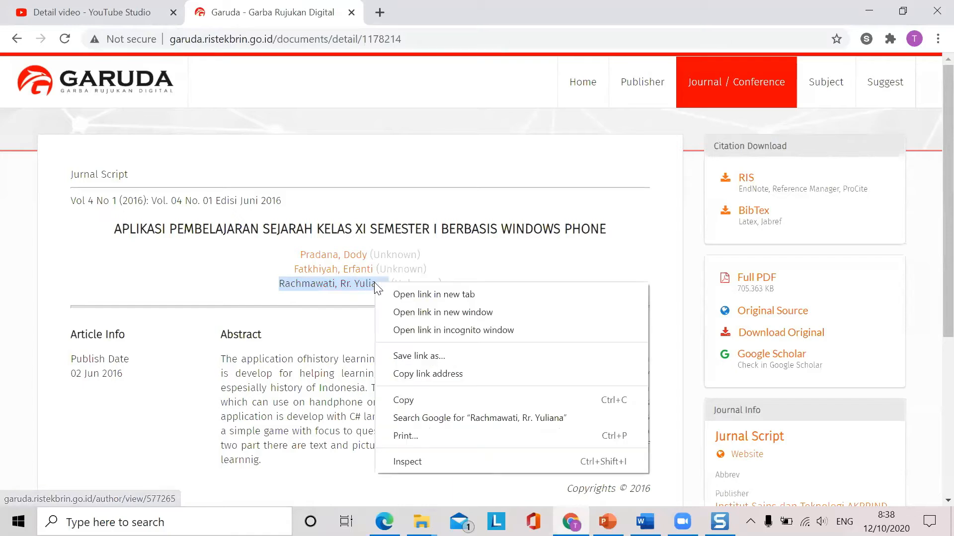
left_click(442, 403)
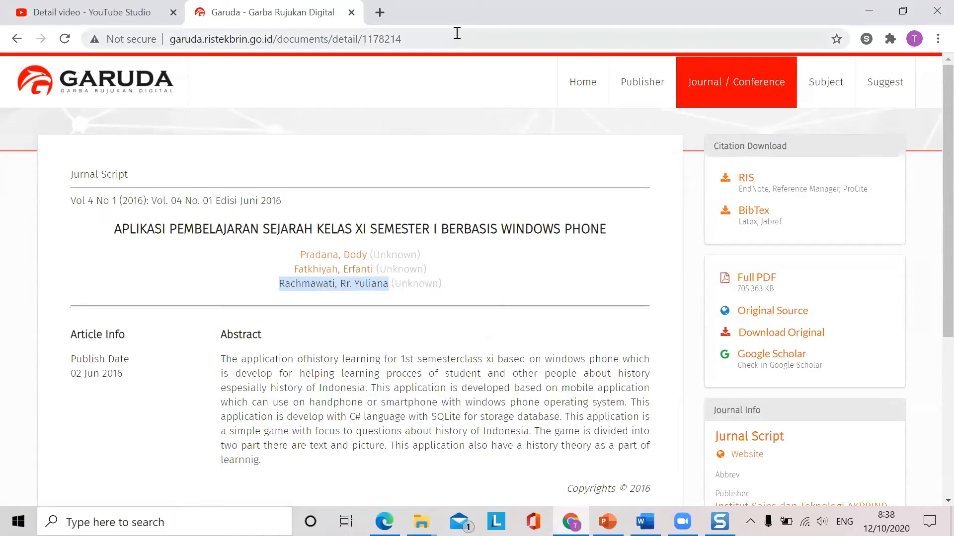
key("alt+Tab")
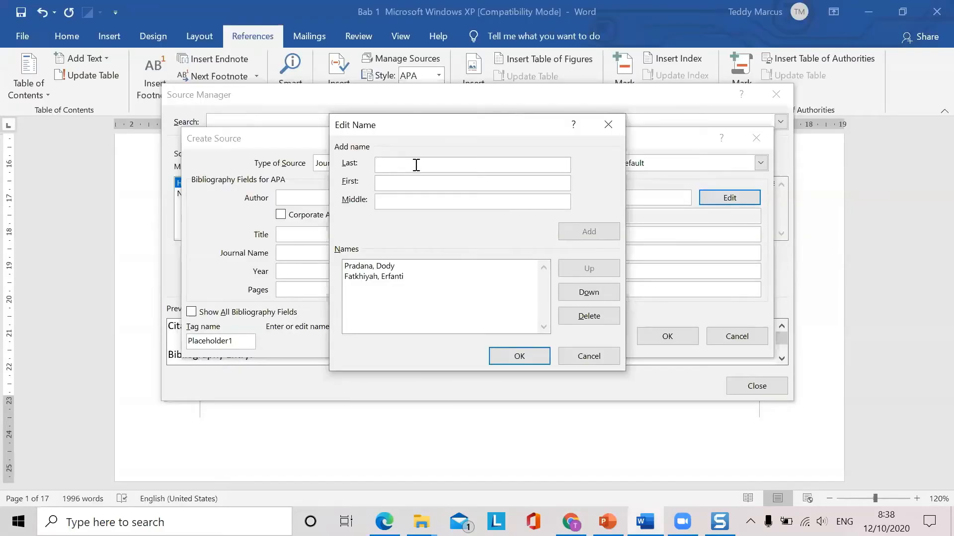
right_click(416, 165)
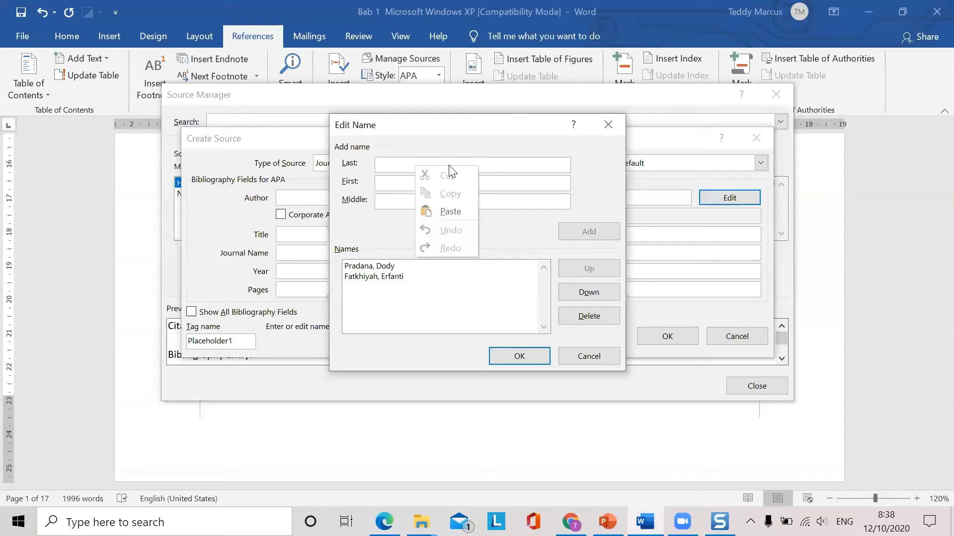
left_click(457, 210)
- Move the third author's given name into the first-name field, add the author to the list, and accept all names for the source
key("shift+Left")
key("shift+Left")
key("shift+Left")
key("shift+Left")
key("shift+Left")
key("shift+Left")
key("shift+Left")
key("shift+Left")
key("shift+Left")
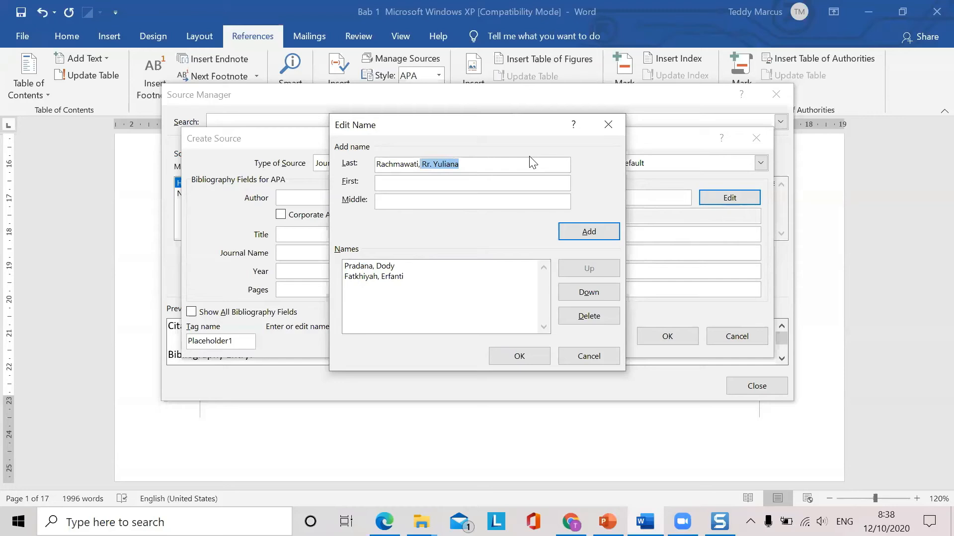
key("BackSpace")
left_click(477, 182)
key("ctrl+v")
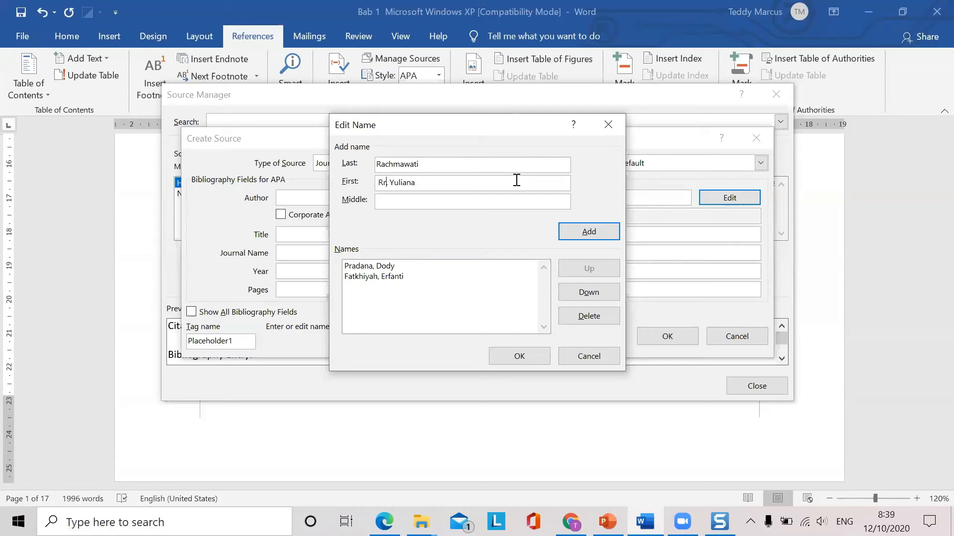
key("Home")
key("Delete")
left_click(596, 232)
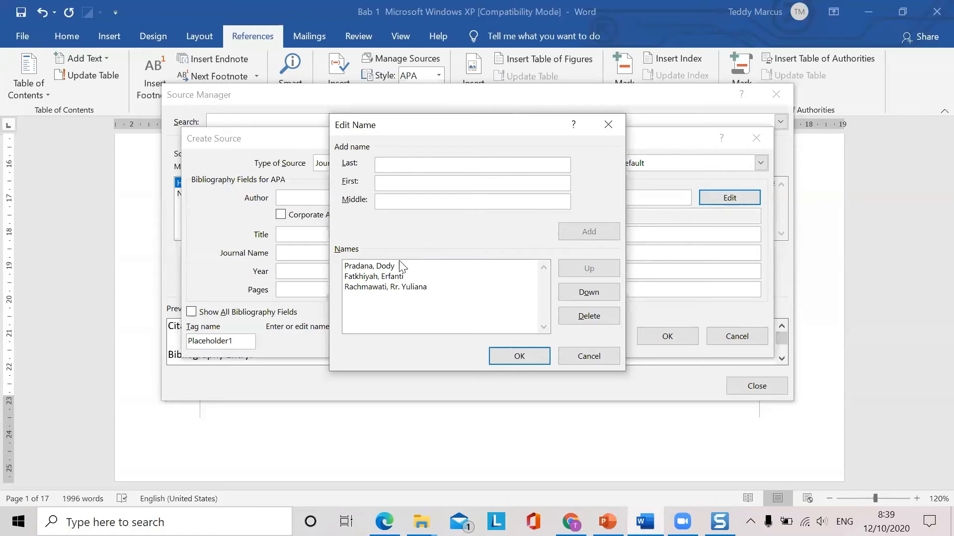
left_click(515, 357)
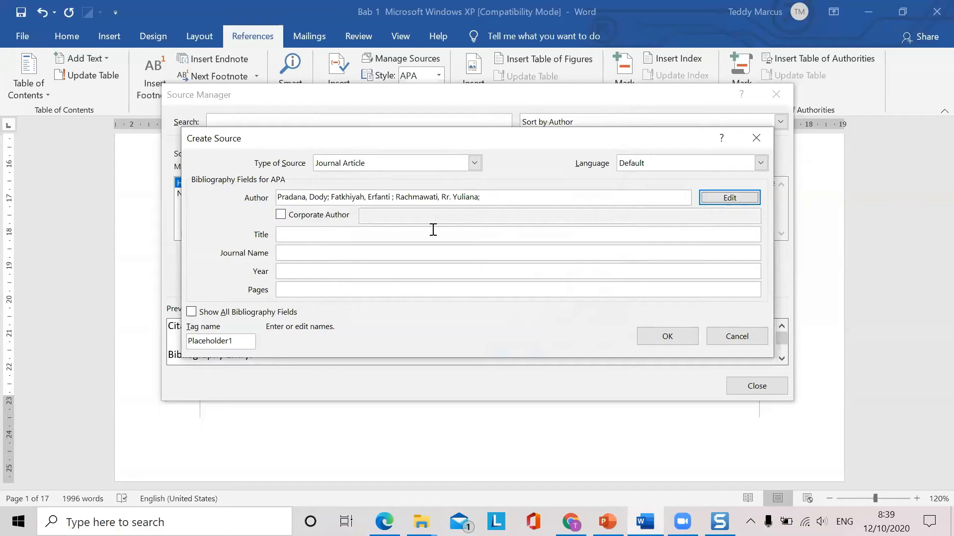
- Copy the title "APLIKASI PEMBELAJARAN SEJARAH KELAS XI SEMESTER I BERBASIS WINDOWS PHONE" from Garuda in Chrome into the Word source's title field
left_click(338, 235)
key("alt+Tab")
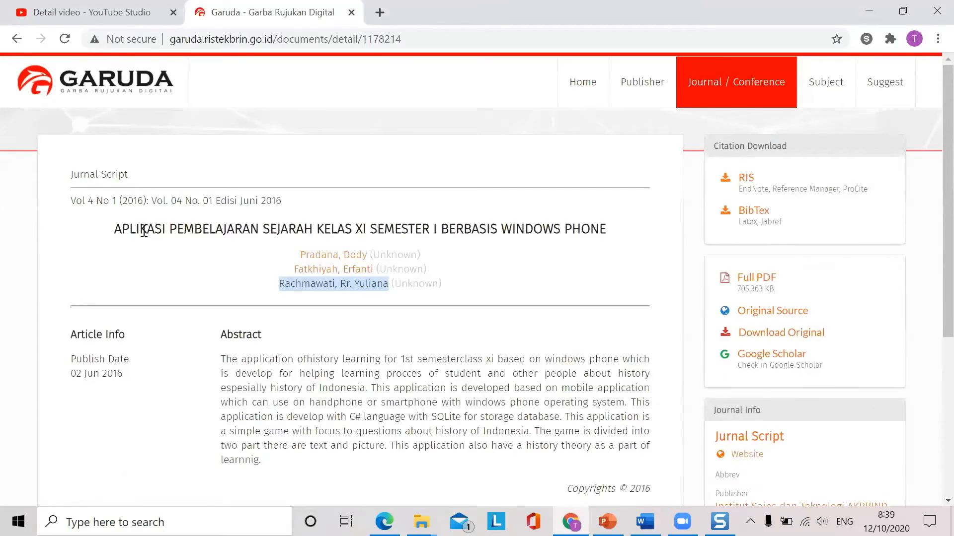
left_click(114, 231)
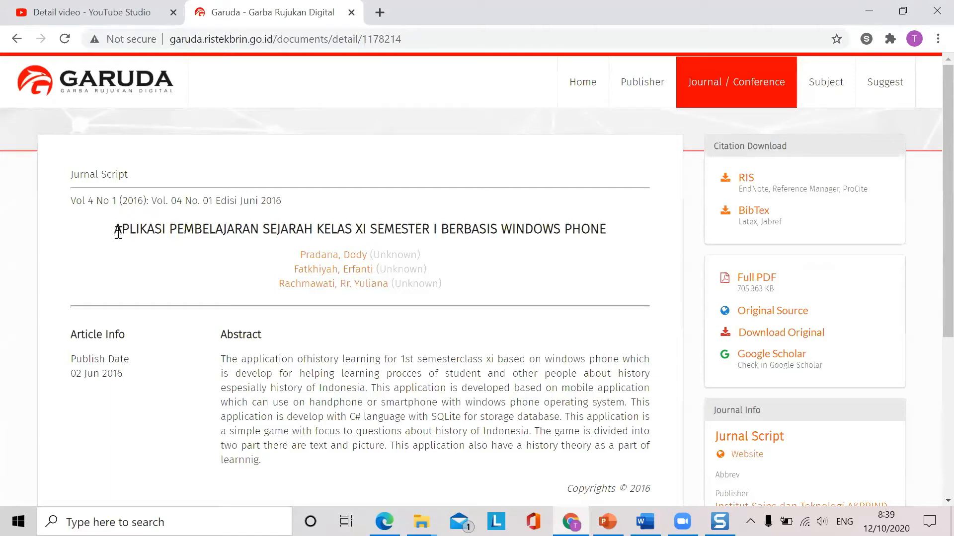
left_click_drag(116, 231, 609, 232)
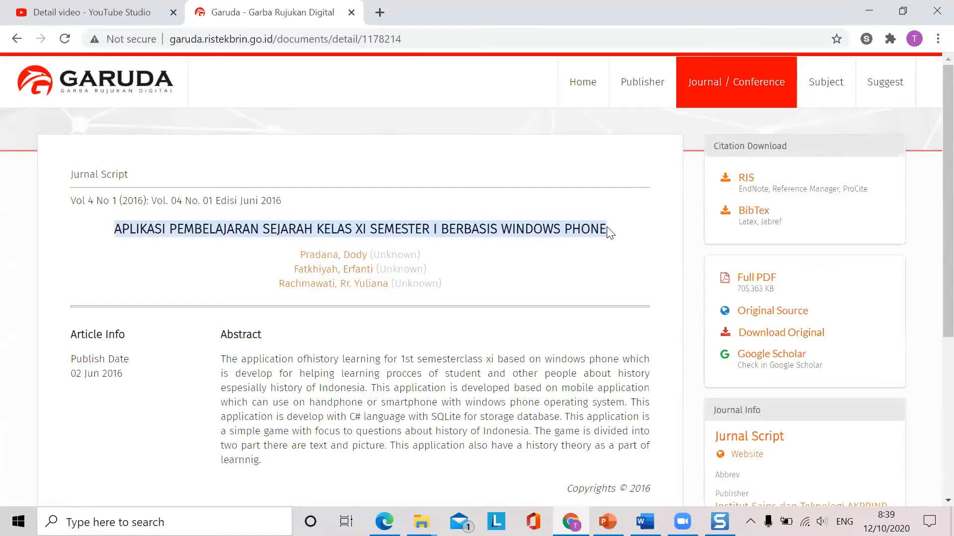
right_click(601, 232)
left_click(603, 246)
key("alt+Tab")
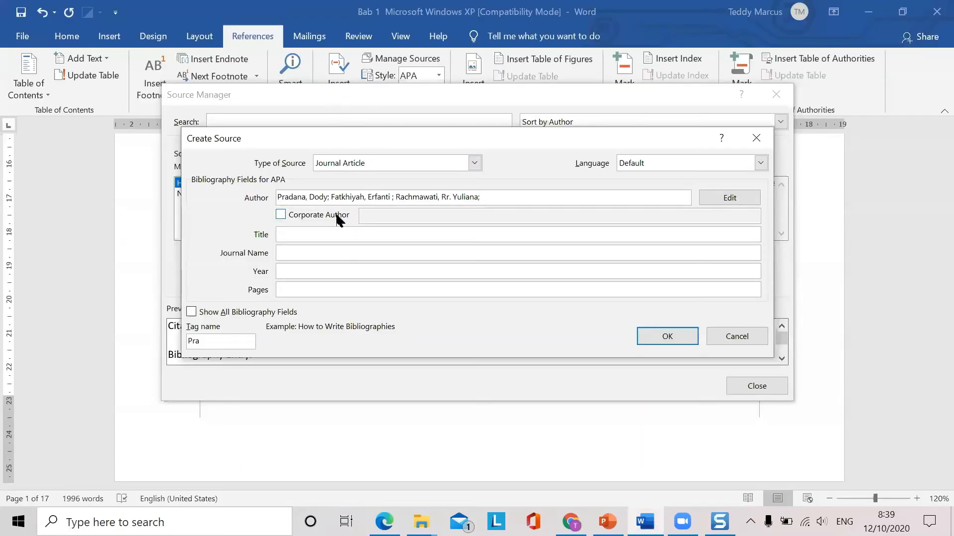
left_click(319, 230)
key("ctrl+v")
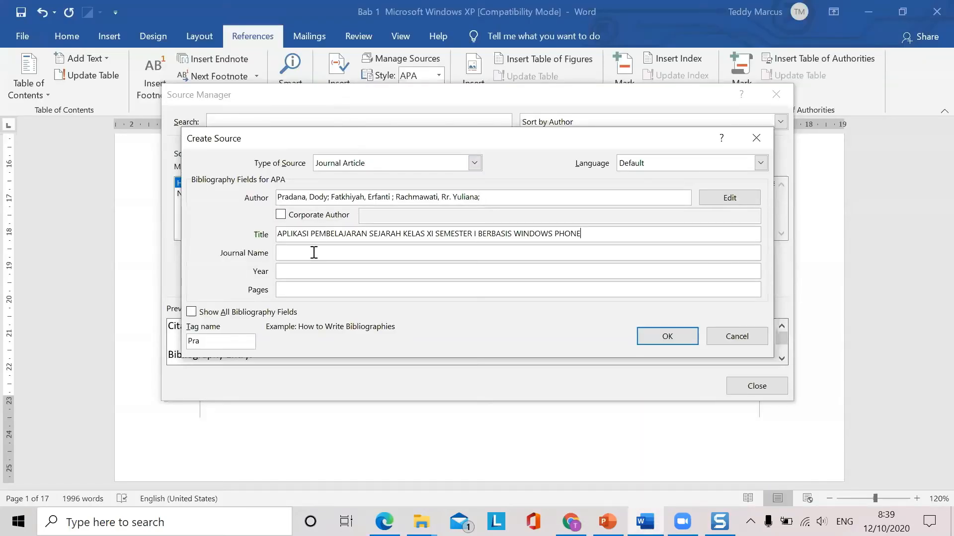
- Copy the journal name "Jurnal Script" from the Garuda page in Chrome into the Word source's journal-name field
left_click(315, 255)
key("alt+Tab")
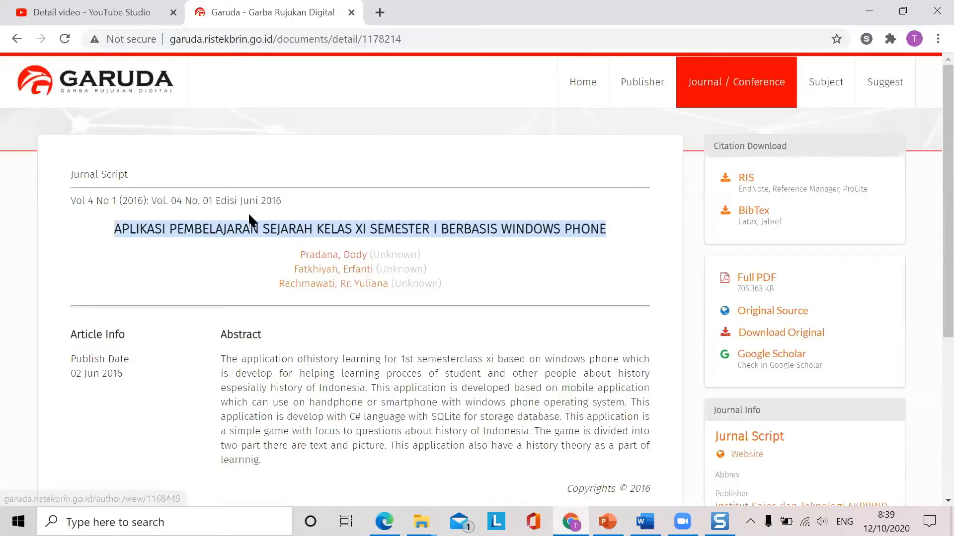
left_click_drag(131, 174, 71, 183)
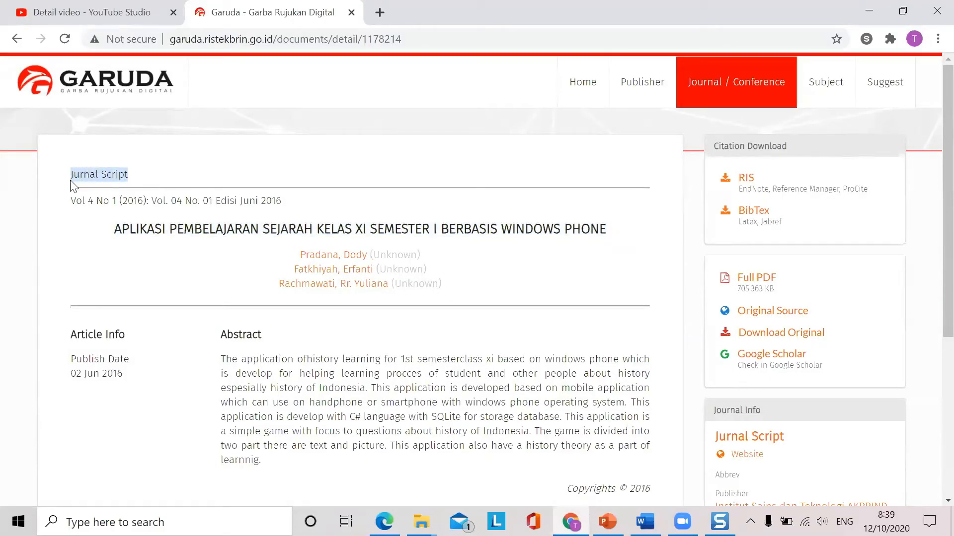
right_click(120, 174)
left_click(175, 184)
key("alt+Tab")
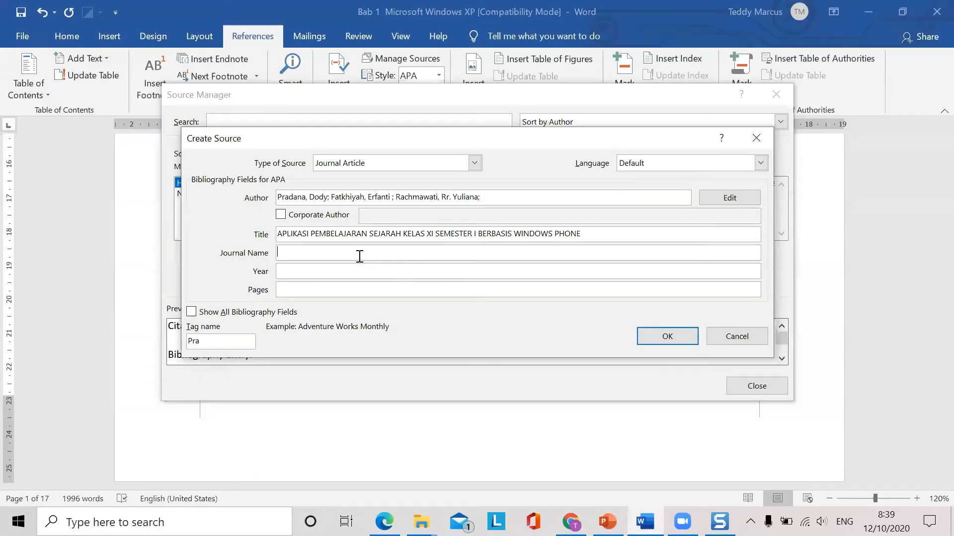
key("ctrl+v")
- Check the publication year on the Garuda page in Chrome and set the Word source's year to 2016
left_click(343, 271)
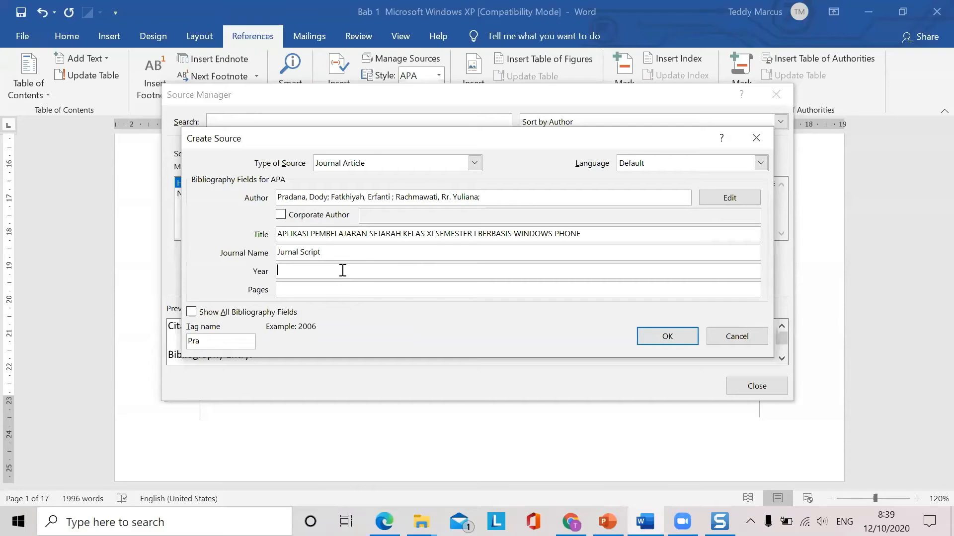
key("alt+Tab")
key("alt+Tab")
type("016")
- Copy "Vol 4 No 1 (2016): Vol. 04 No. 01 Edisi Juni 2016" from Garuda in Chrome into the Word source's pages field
key("alt+Tab")
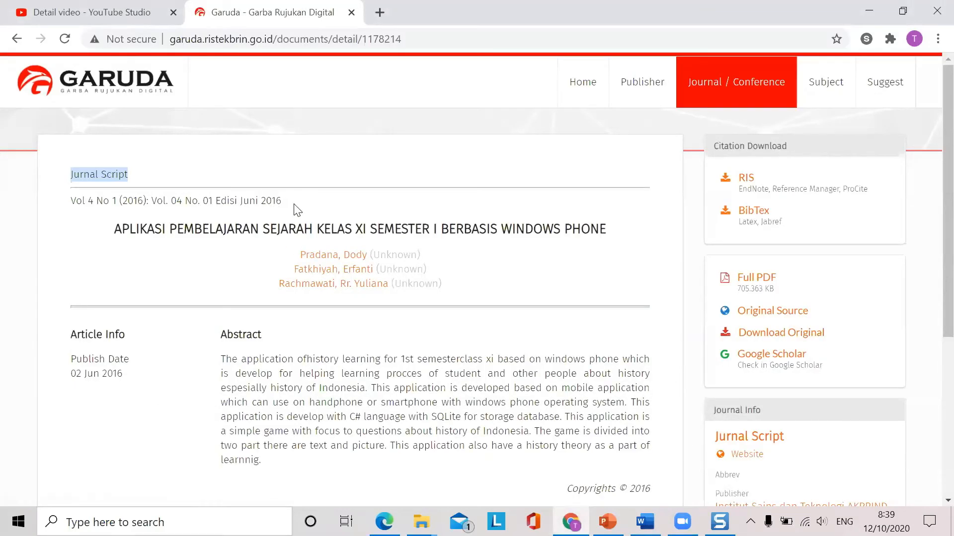
left_click_drag(282, 204, 63, 205)
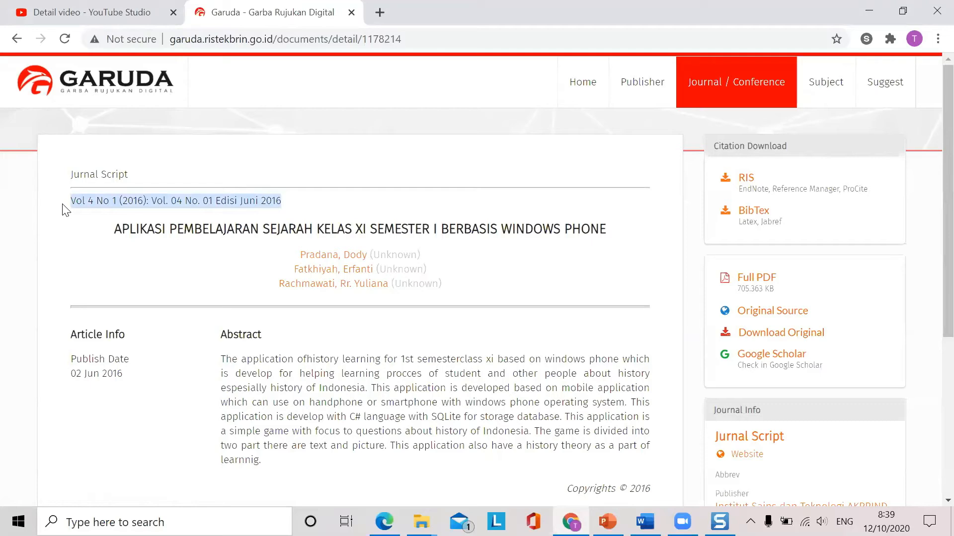
right_click(100, 200)
left_click(138, 213)
key("alt+Tab")
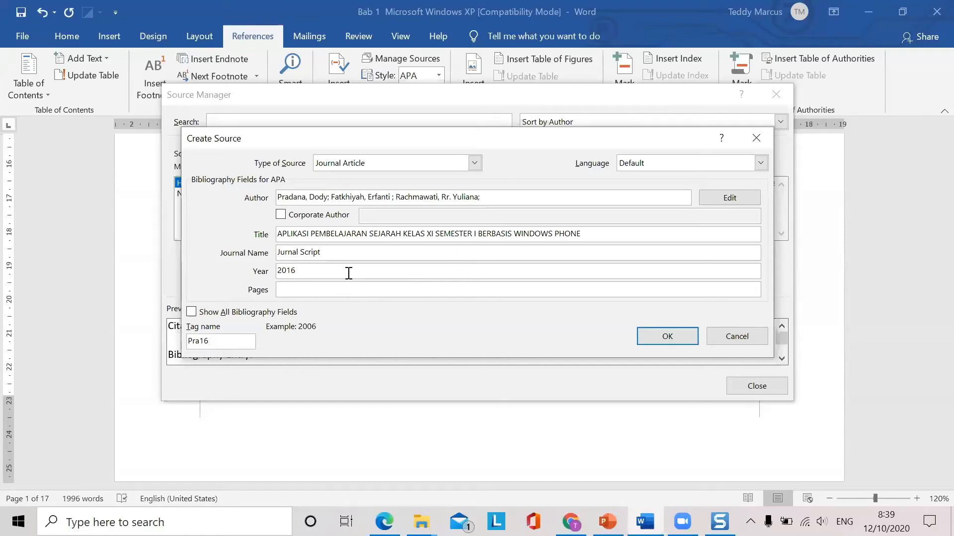
key("ctrl+v")
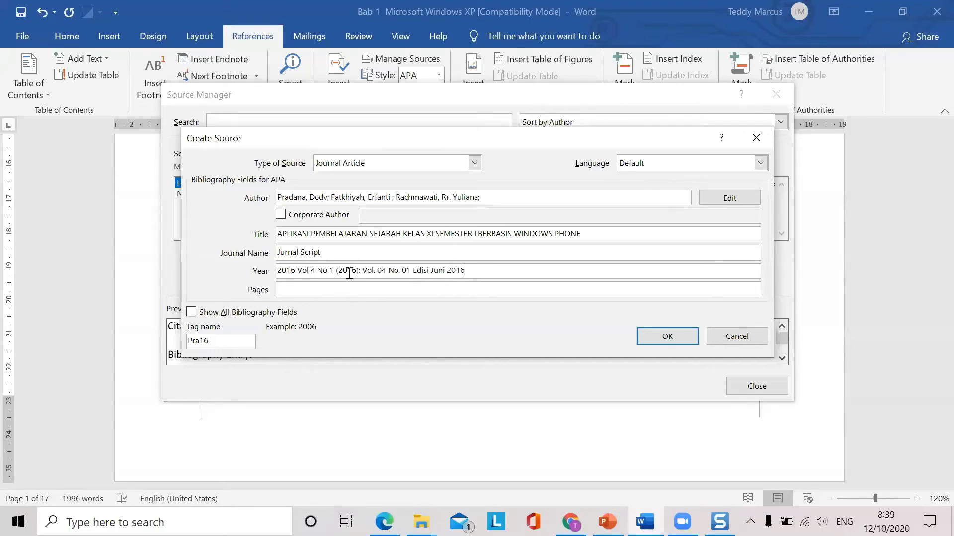
left_click(326, 293)
key("ctrl+v")
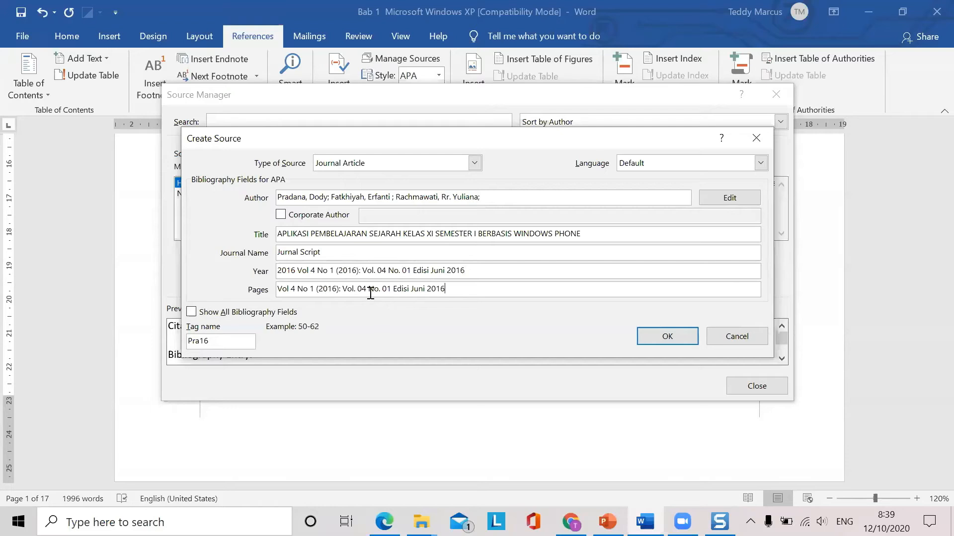
- Remove the volume and issue text from the year field so only 2016 remains, and save the new source
left_click_drag(464, 270, 296, 272)
key("BackSpace")
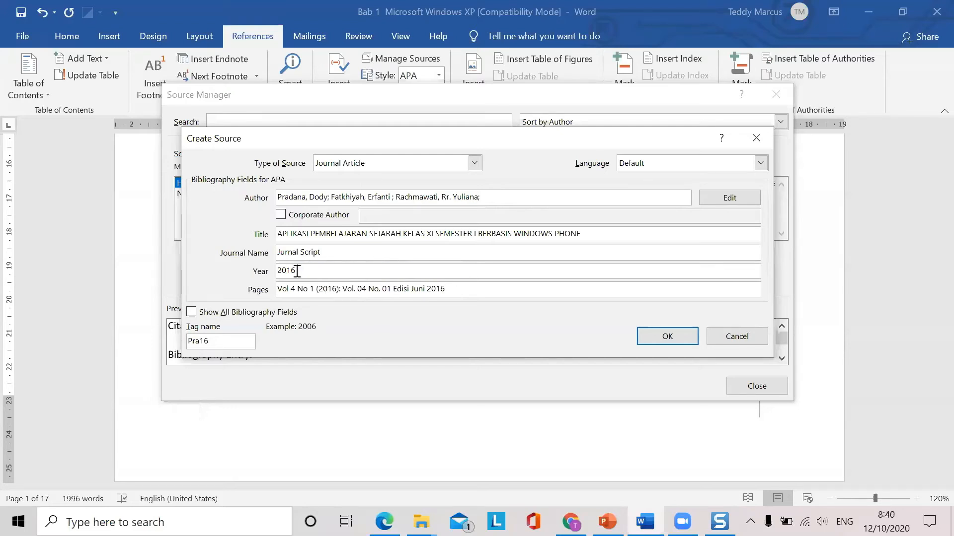
left_click(666, 335)
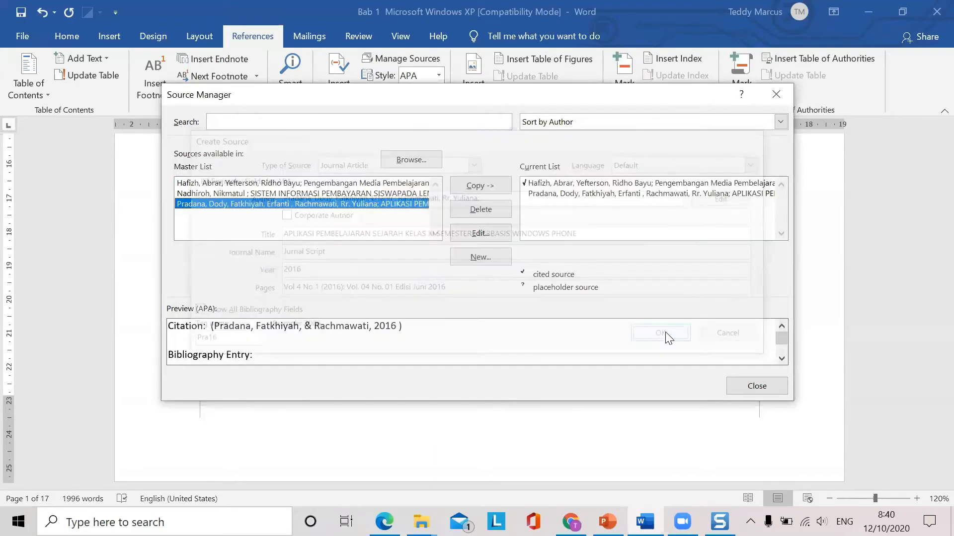
- Close the Source Manager and insert the citation for the 2016 Windows Phone article before the colon ending section 1.4's opening sentence
left_click(771, 385)
scroll(457, 323, "down", 12)
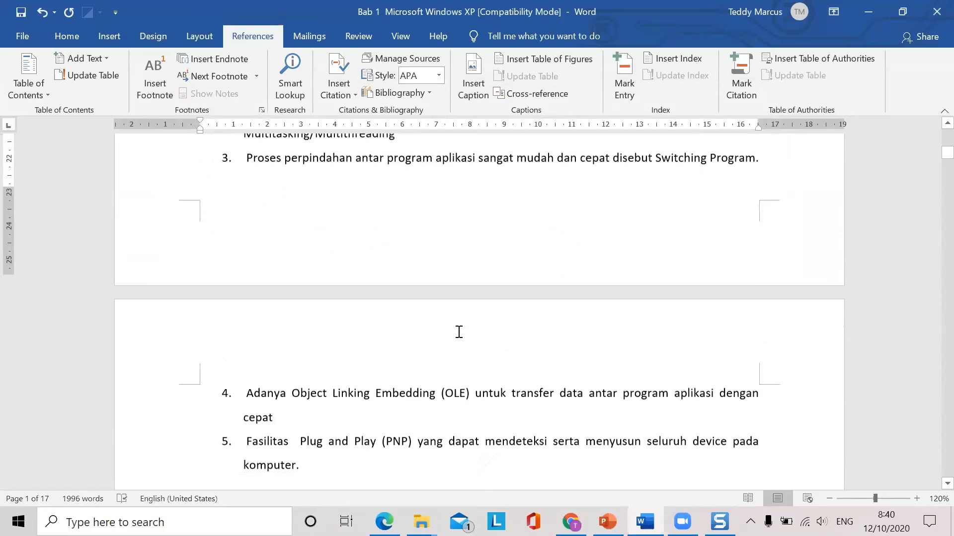
scroll(458, 338, "down", 15)
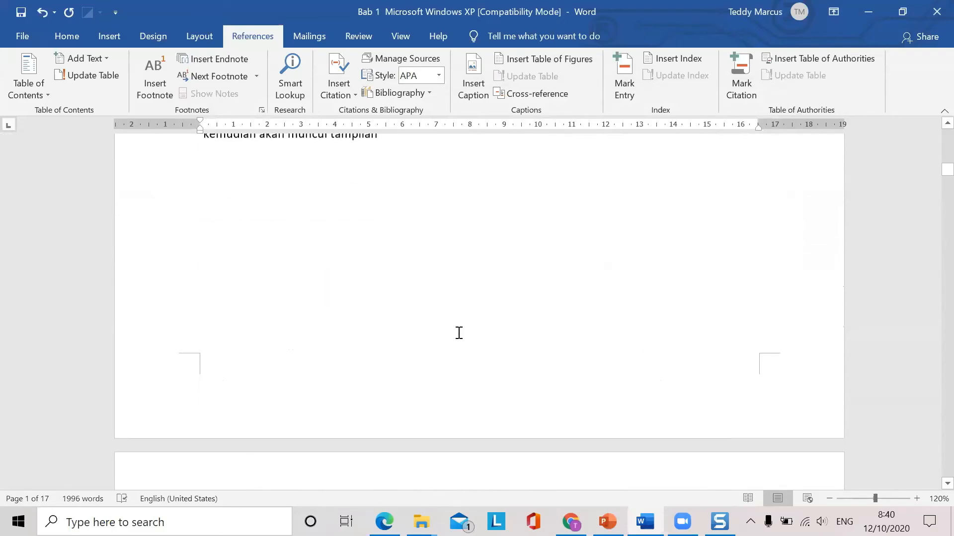
scroll(459, 332, "down", 15)
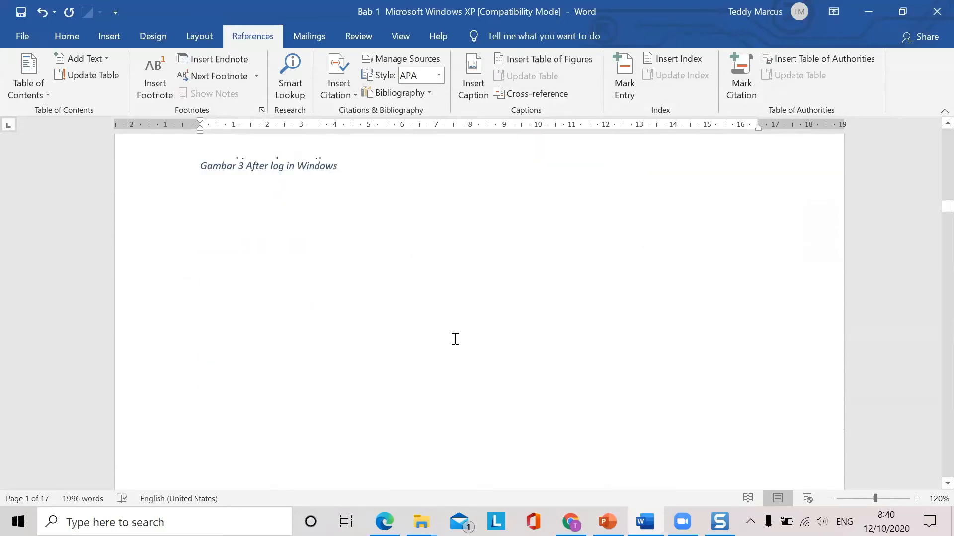
scroll(454, 339, "down", 15)
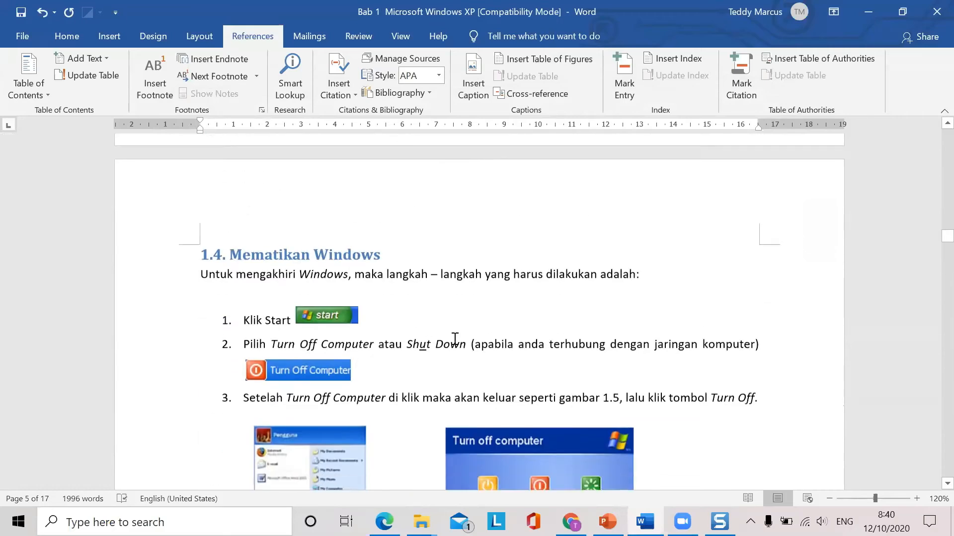
scroll(453, 339, "up", 3)
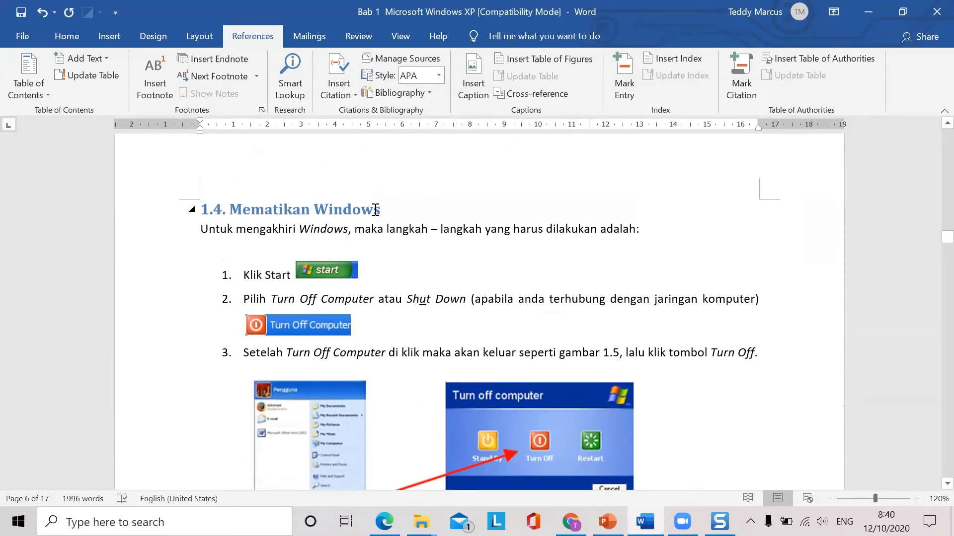
left_click(574, 262)
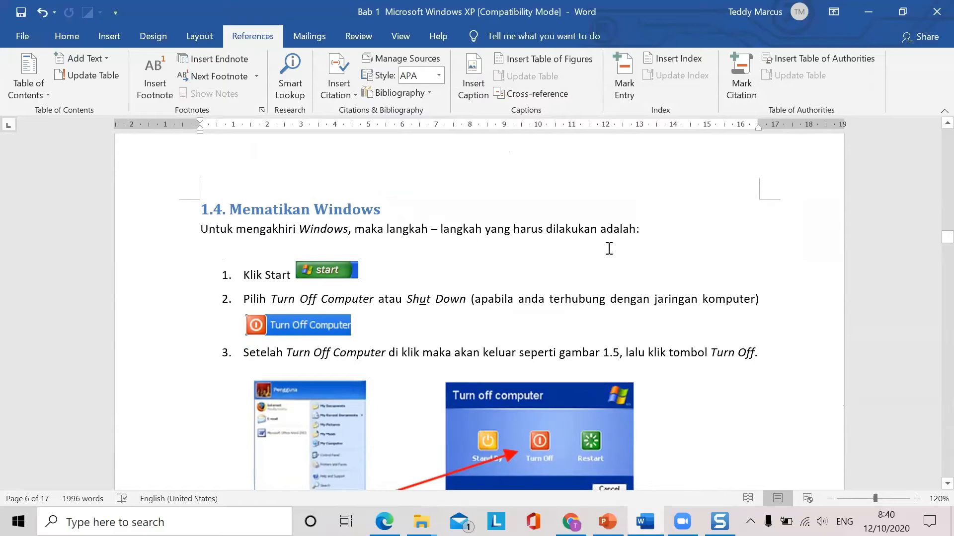
left_click(637, 231)
type(":")
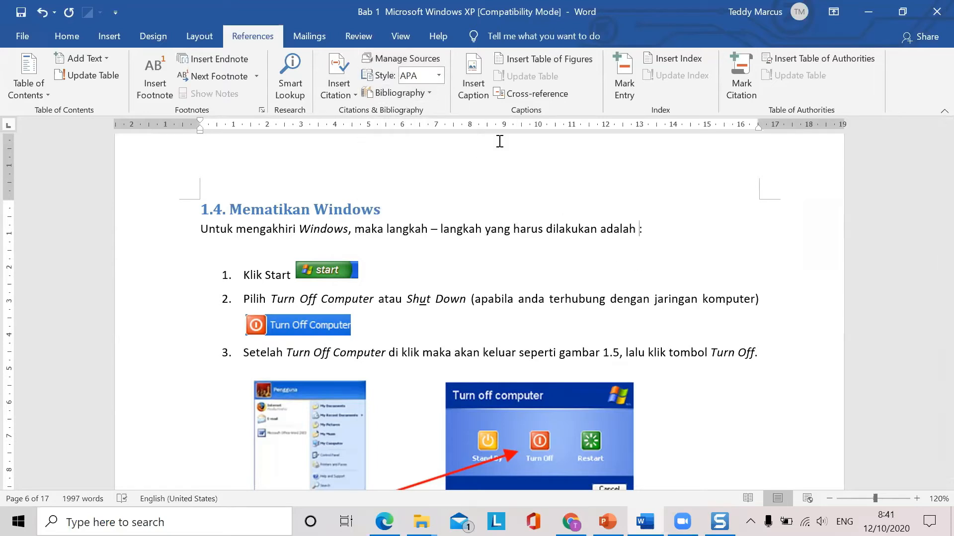
left_click(353, 95)
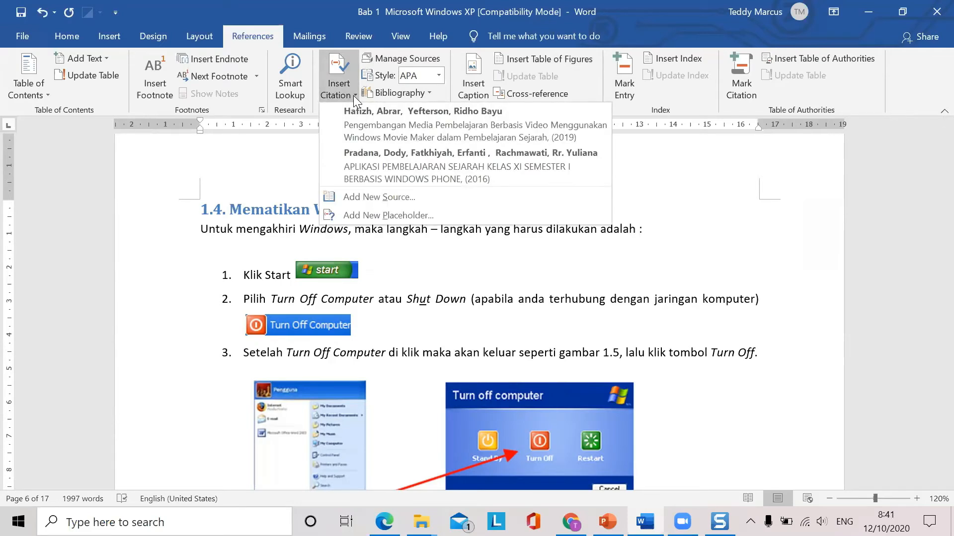
left_click(371, 165)
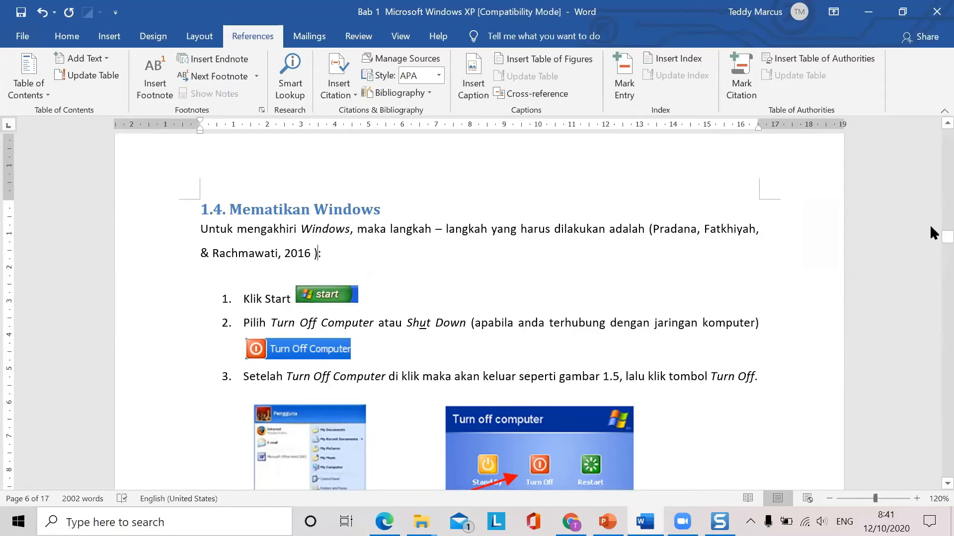
- Add the heading "DAFTAR PUSTAKA" in Heading 3 style below the DAFTAR TABEL list at the end of the document
left_click_drag(931, 226, 930, 465)
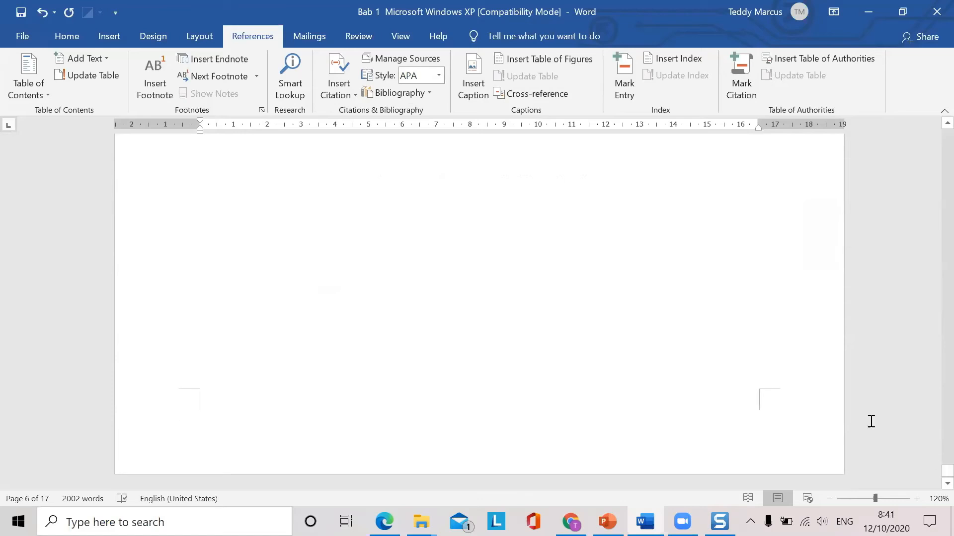
scroll(622, 343, "down", 3)
left_click(540, 333)
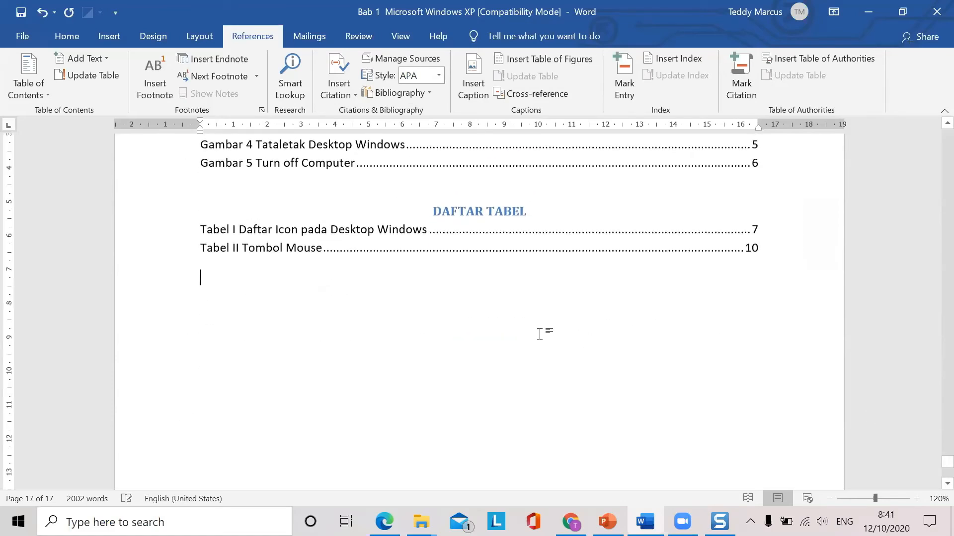
key("Caps_Lock")
type("DAF")
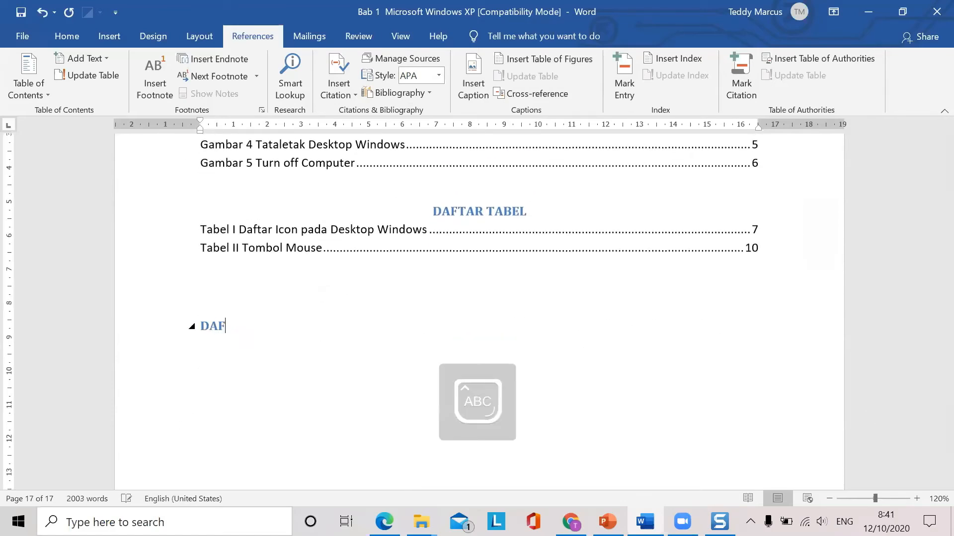
type("TAR PUS")
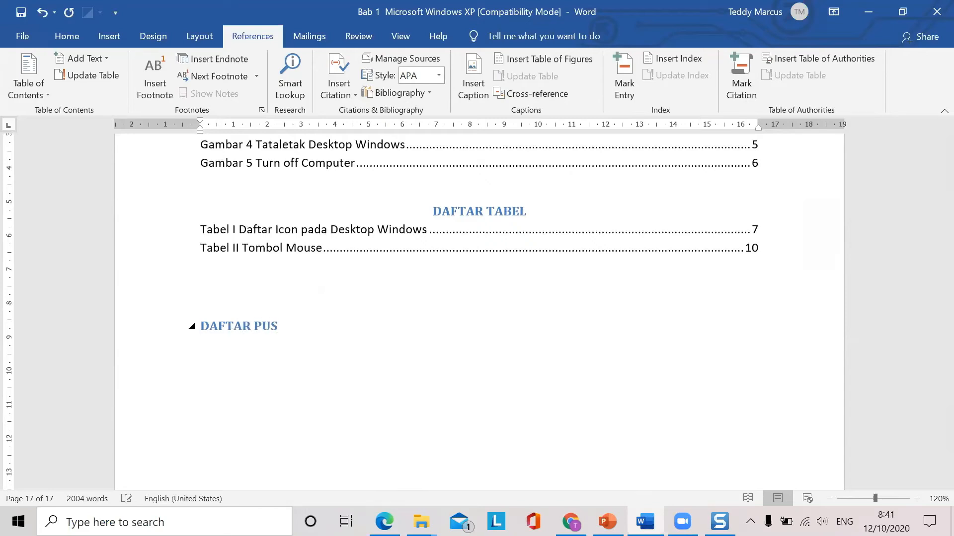
type("TAKA")
key("Return")
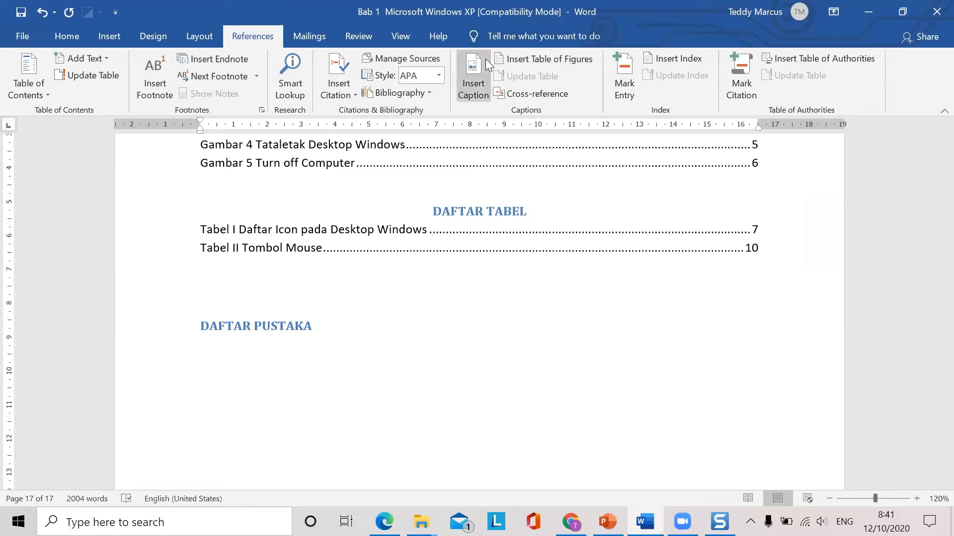
- Insert a plain bibliography without a built-in title under DAFTAR PUSTAKA and centre that heading
left_click(431, 95)
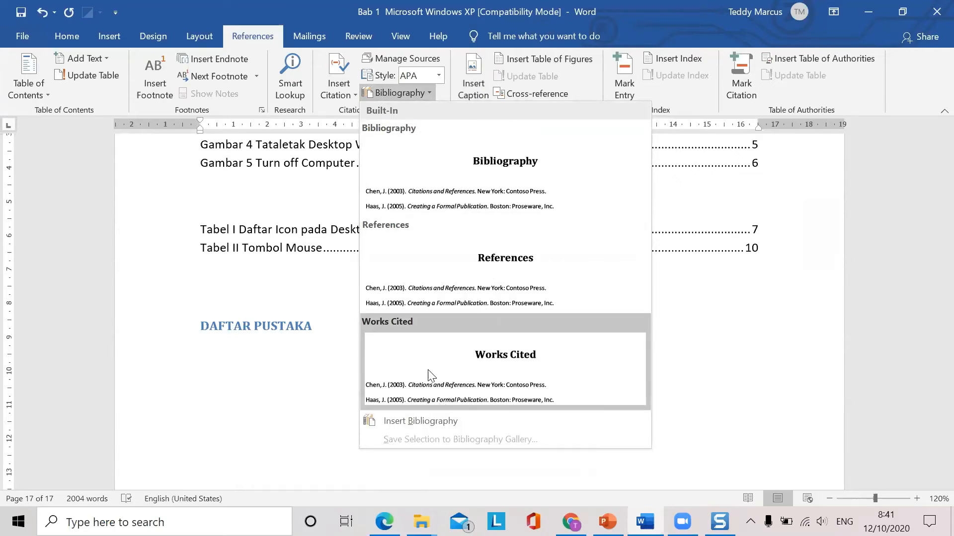
left_click(413, 421)
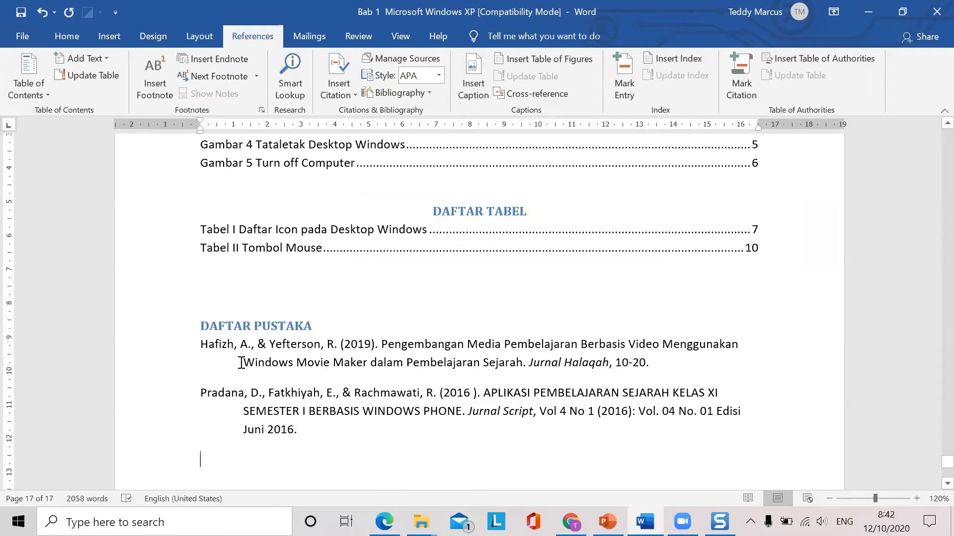
scroll(303, 419, "down", 1)
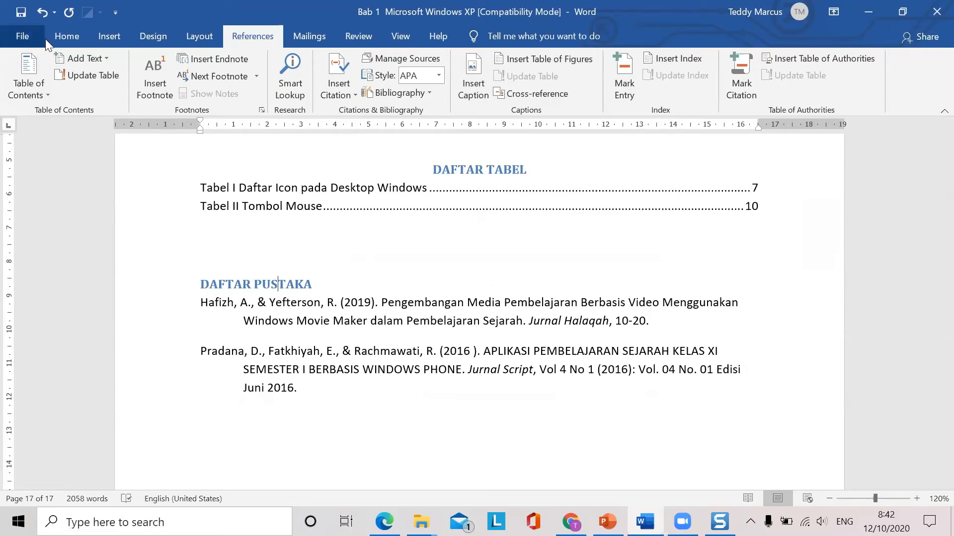
left_click(66, 36)
left_click(378, 87)
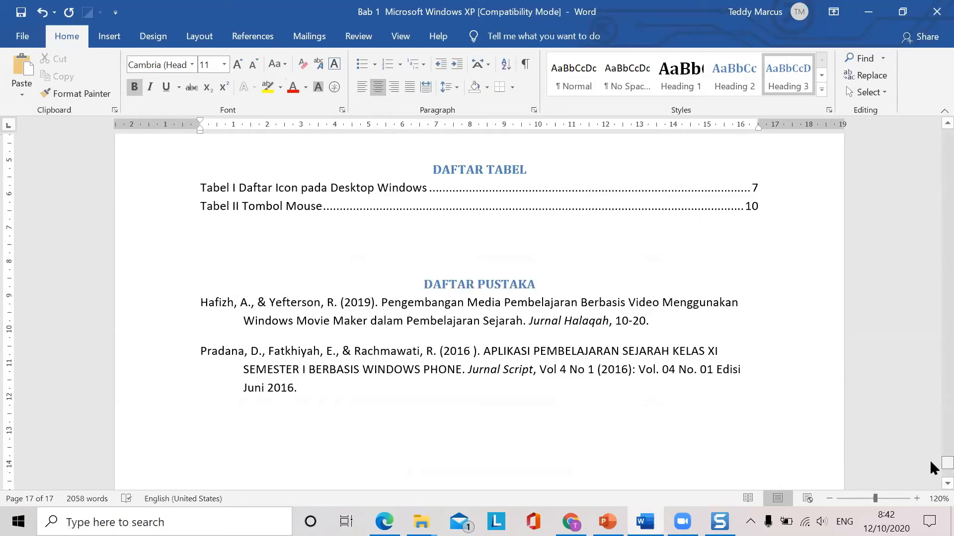
- Check the citation editing options of the 2019 citation in section 1.1 Versi Windows, leaving them as they are
left_click_drag(948, 463, 932, 143)
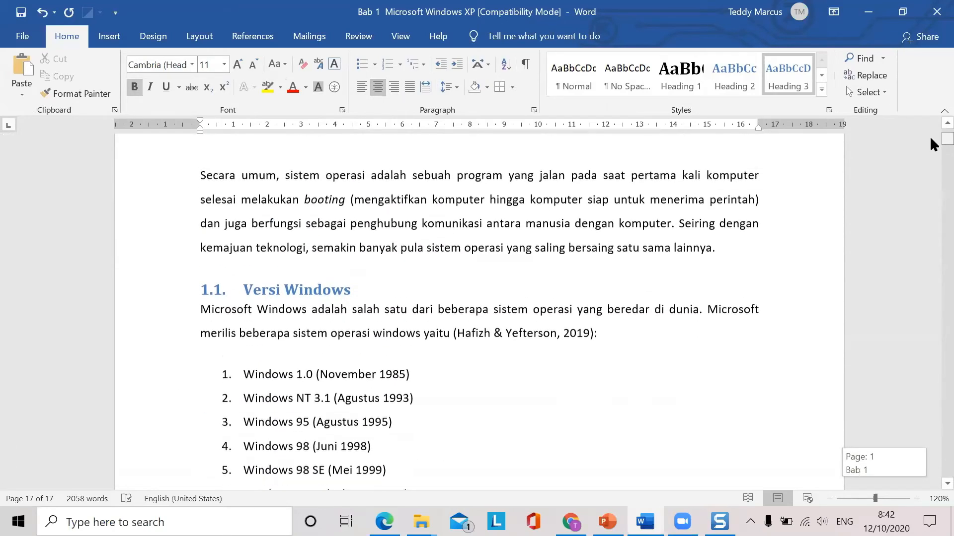
scroll(807, 228, "down", 4)
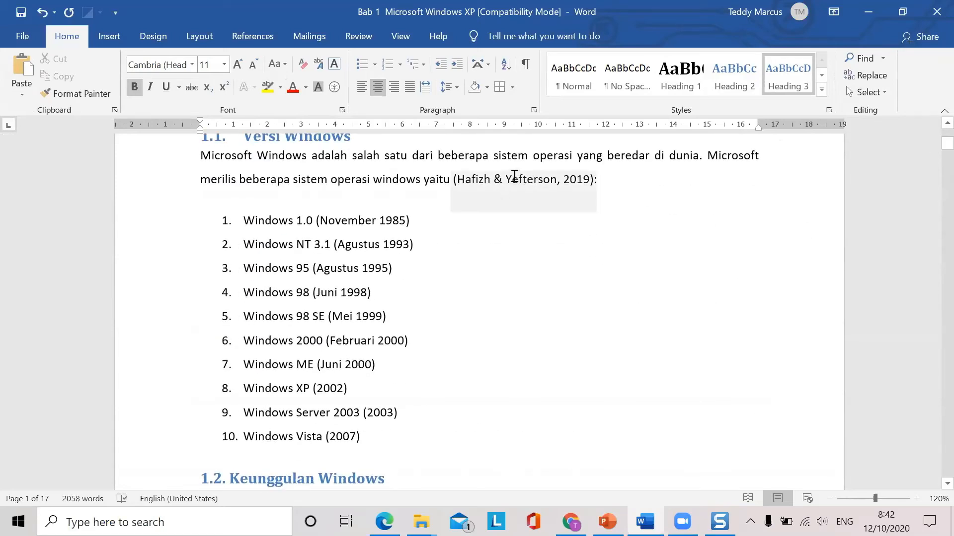
left_click(515, 177, "ctrl")
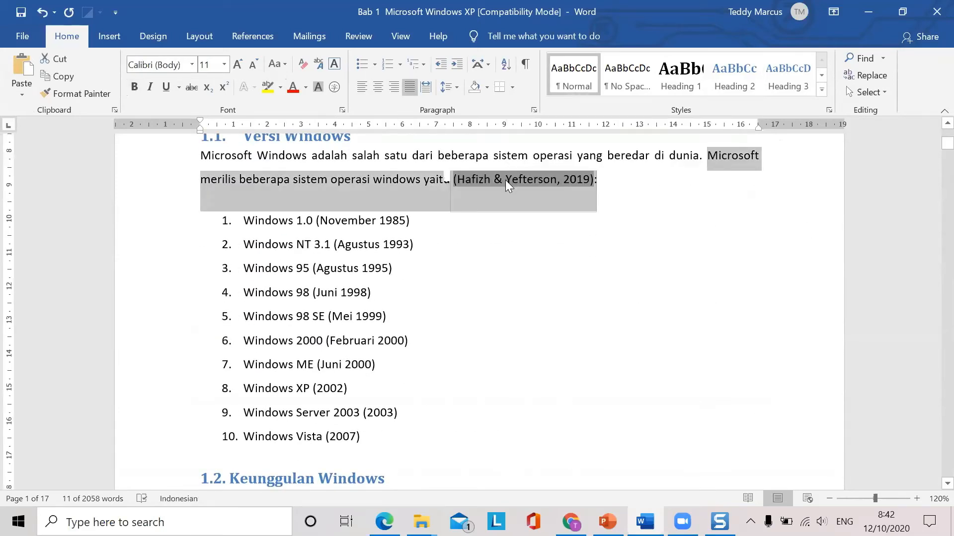
left_click(507, 185)
left_click(601, 210)
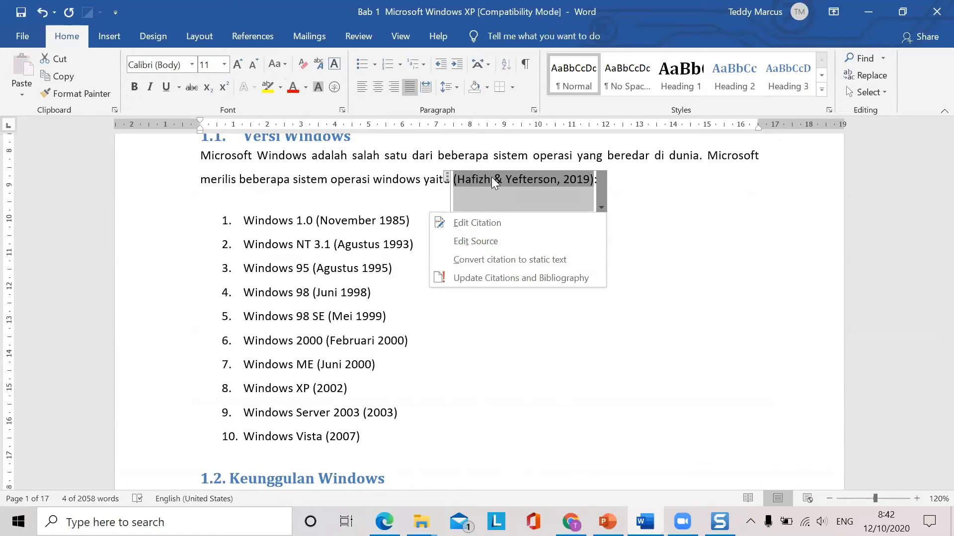
left_click(509, 223)
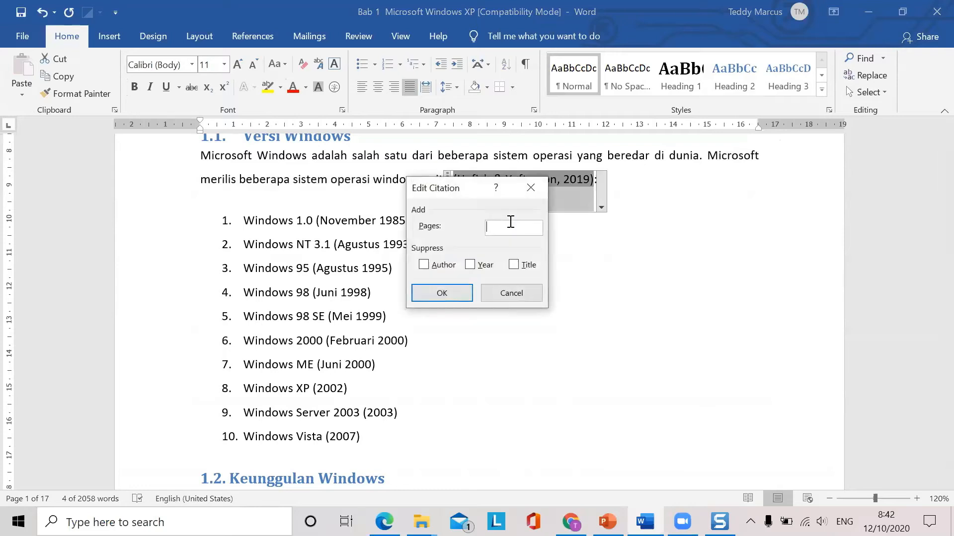
left_click(532, 189)
- Review the source details behind the 2019 citation in section 1.1 and leave without changes
left_click(601, 208)
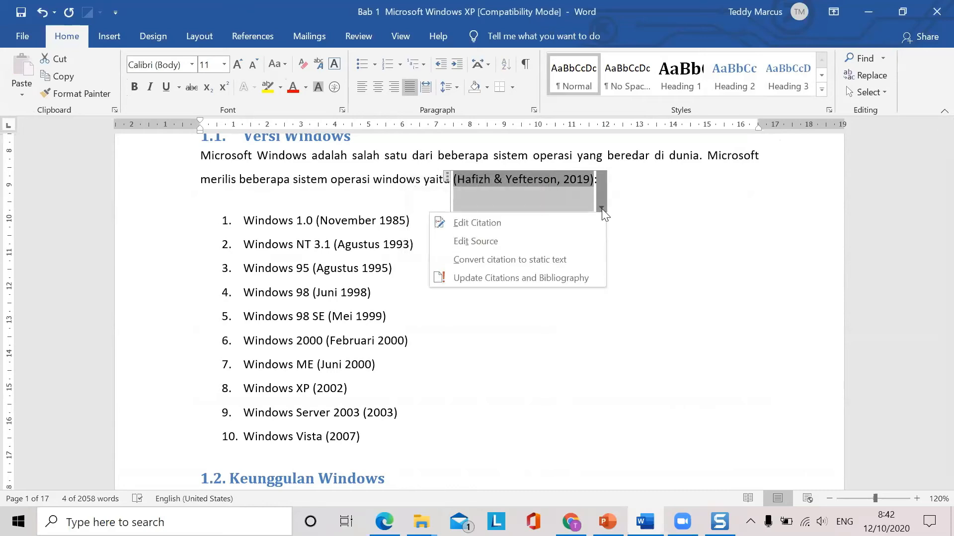
left_click(521, 238)
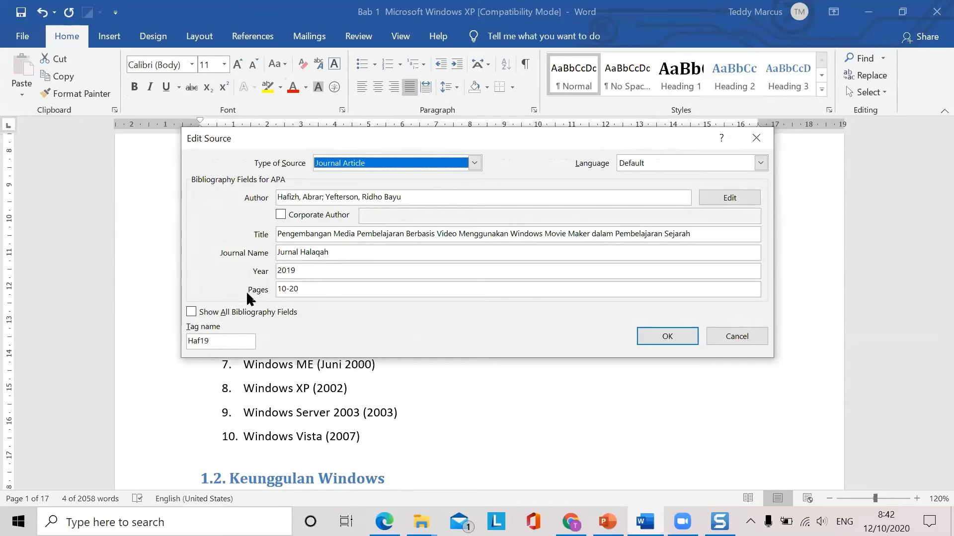
left_click(732, 343)
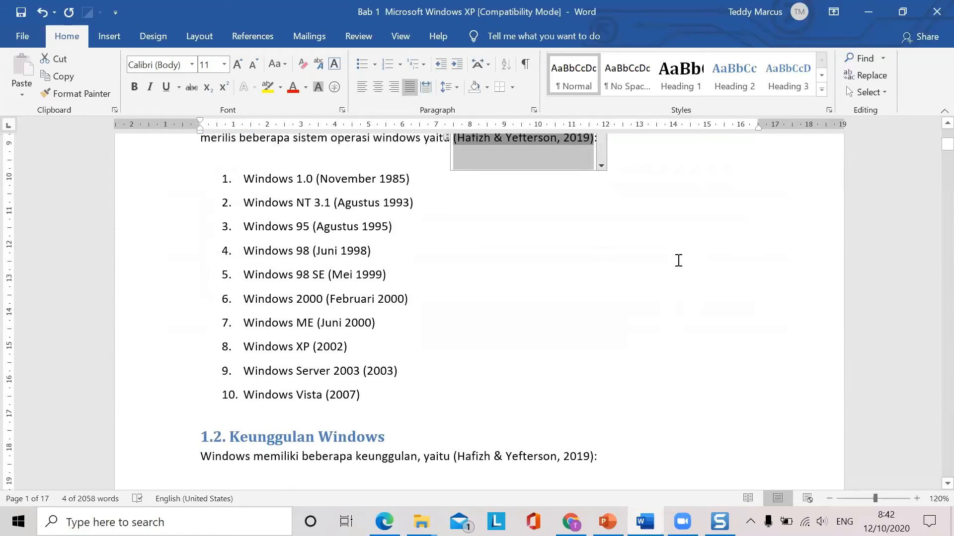
scroll(641, 347, "down", 1)
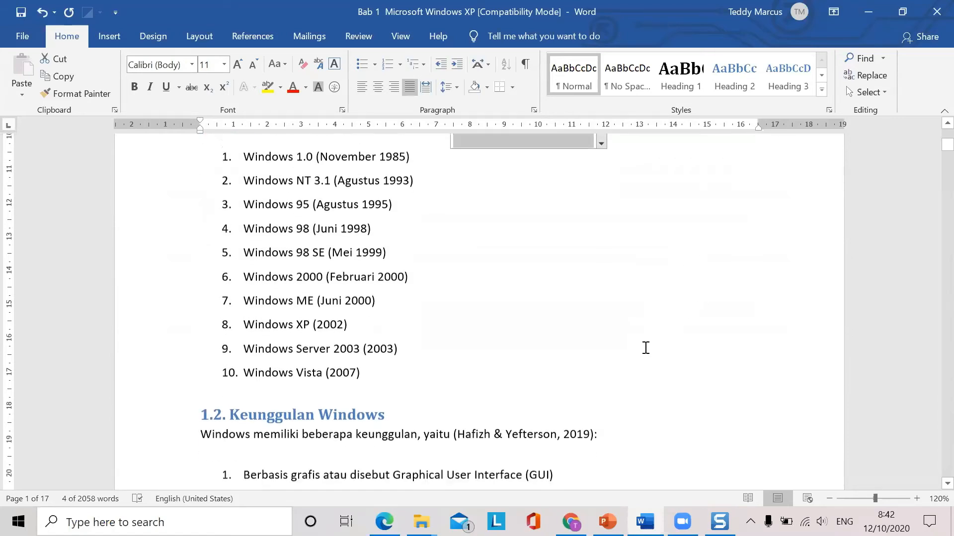
scroll(645, 347, "down", 8)
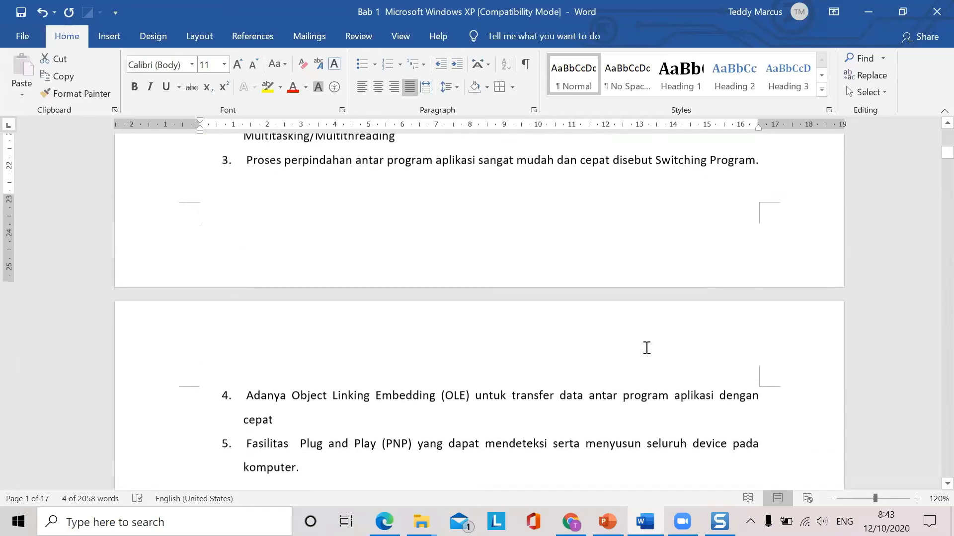
scroll(647, 348, "down", 1)
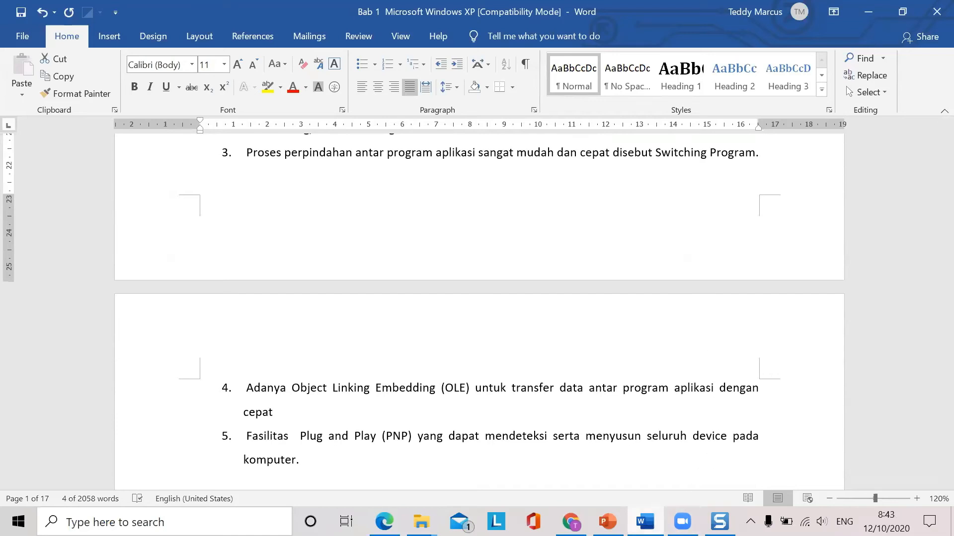
- Switch to Zoom and open its general settings
left_click(683, 521)
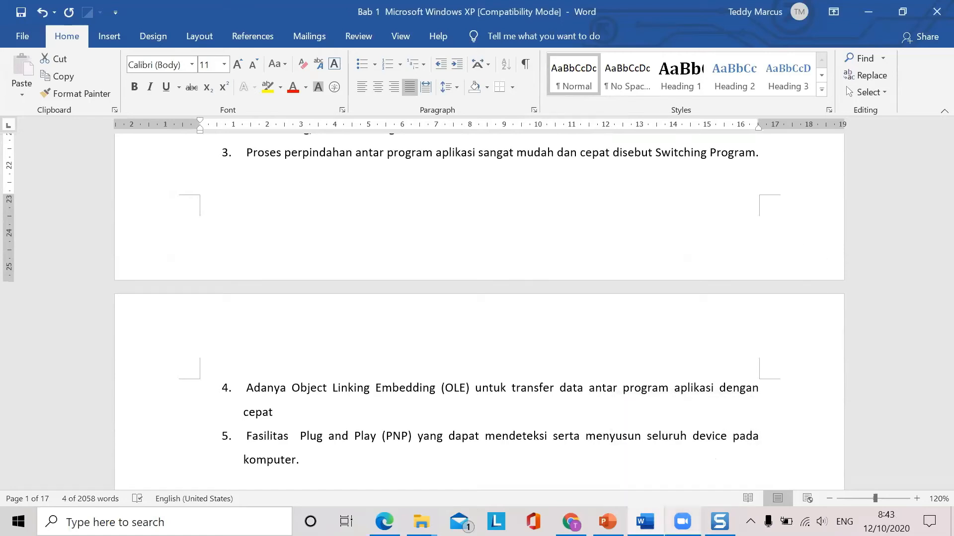
key("alt+Tab")
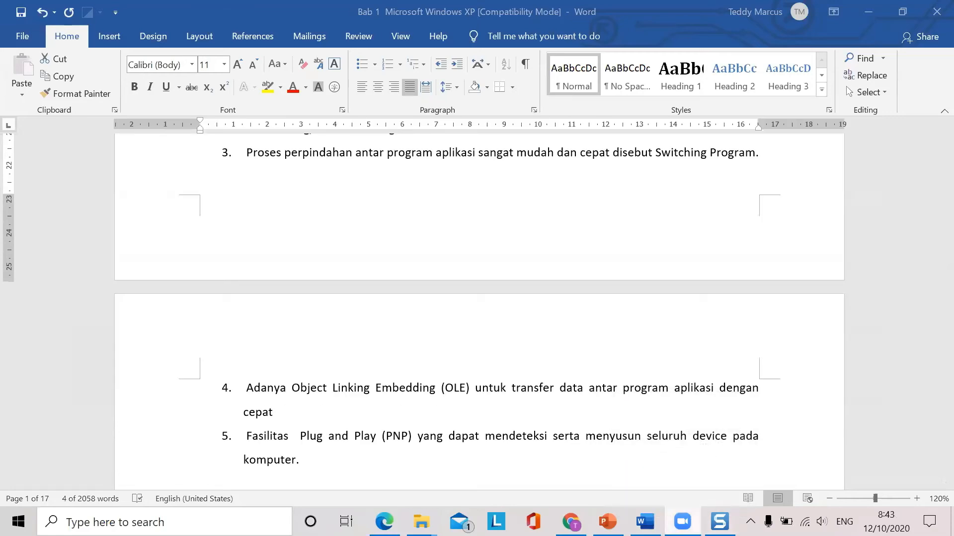
mouse_move(683, 522)
left_click(750, 521)
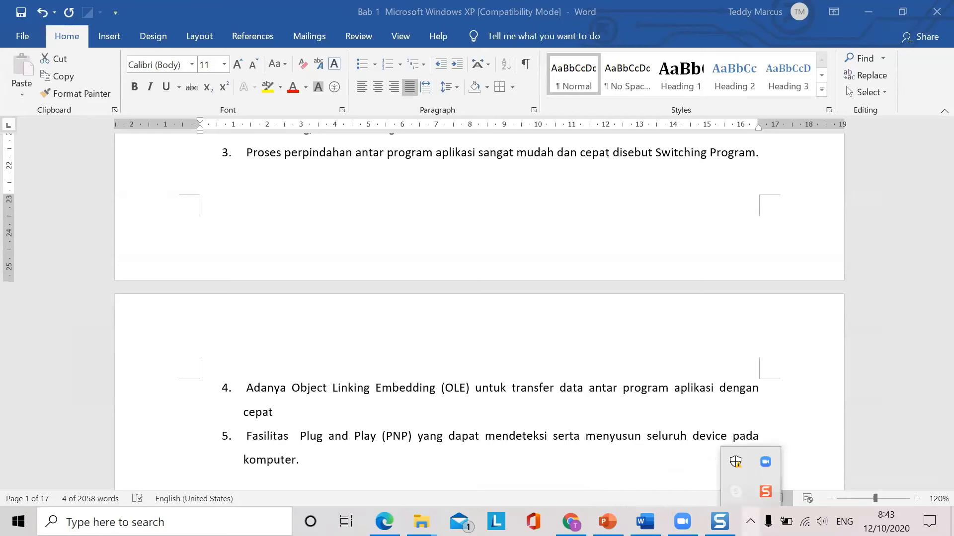
left_click(766, 462)
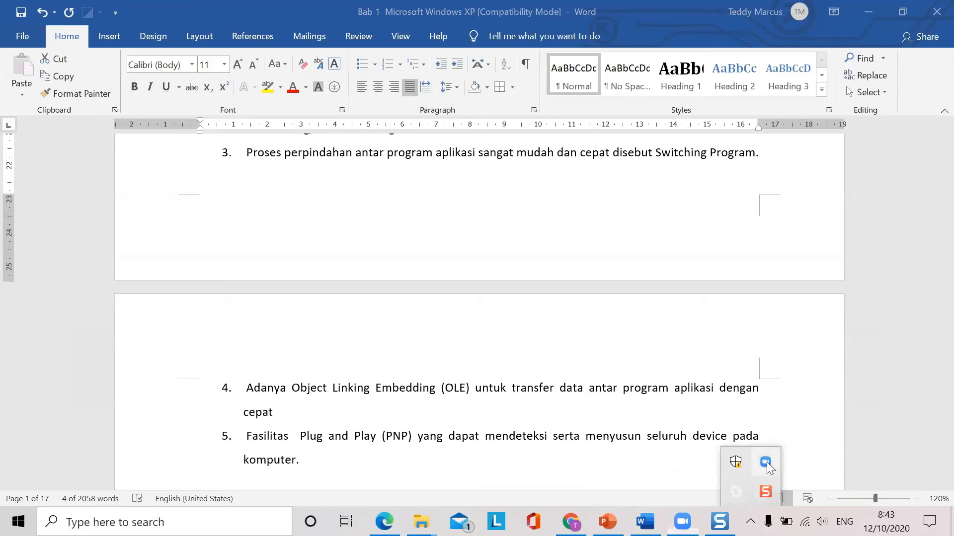
right_click(767, 462)
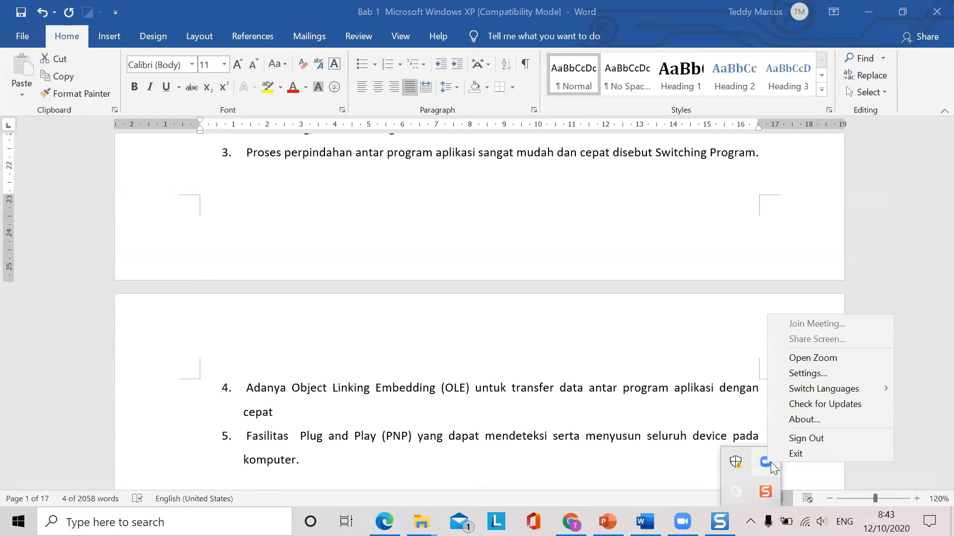
left_click(844, 378)
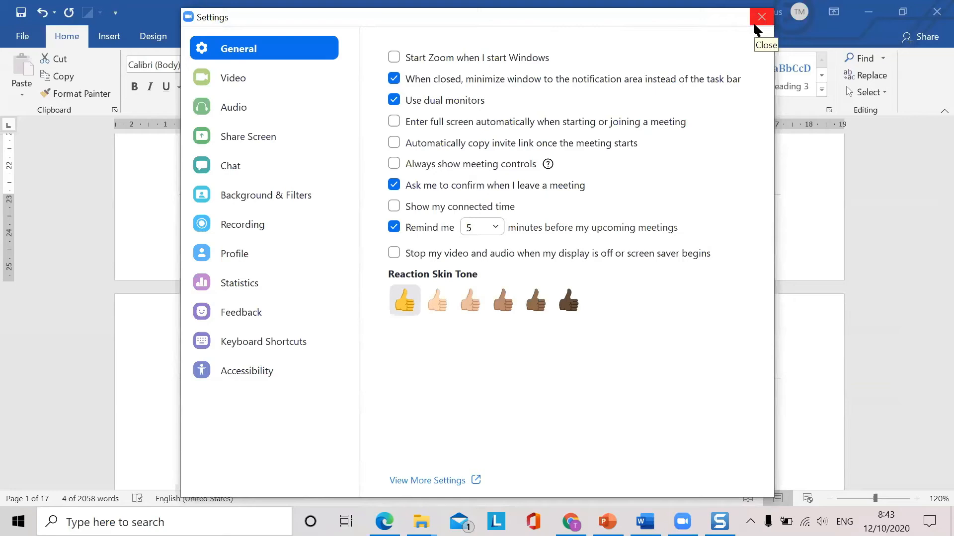
- Open Zoom's additional web settings, review the audio and screen-sharing options including the advanced ones, and close the settings without changes
left_click(425, 482)
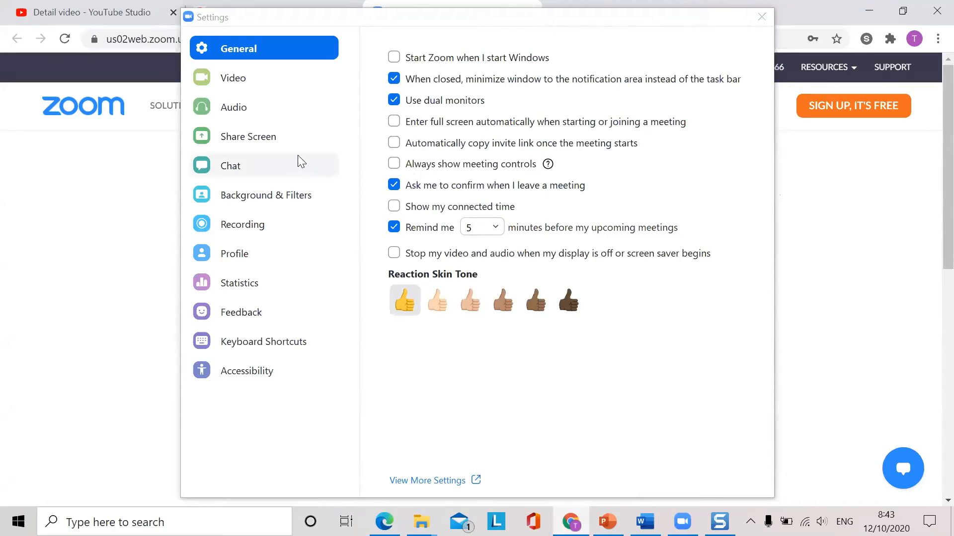
left_click(234, 107)
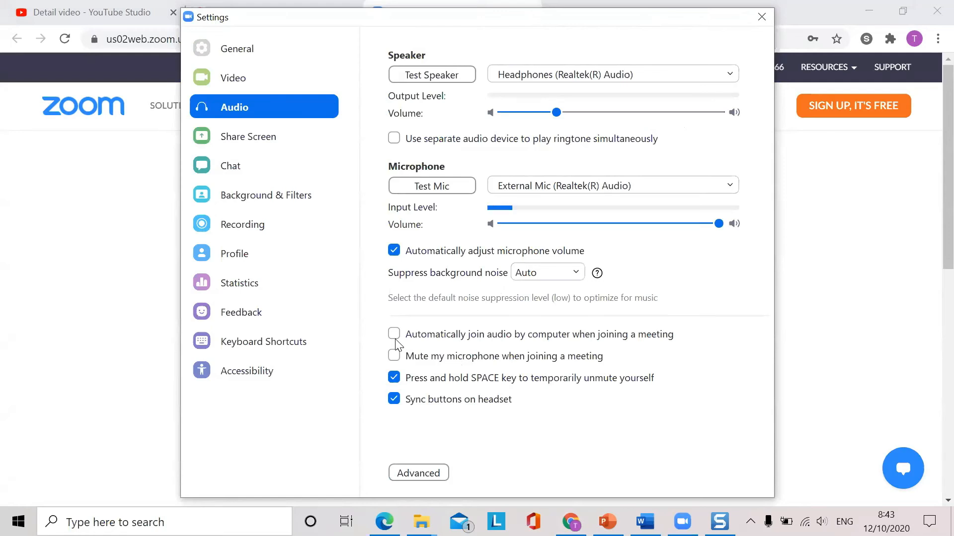
left_click(420, 478)
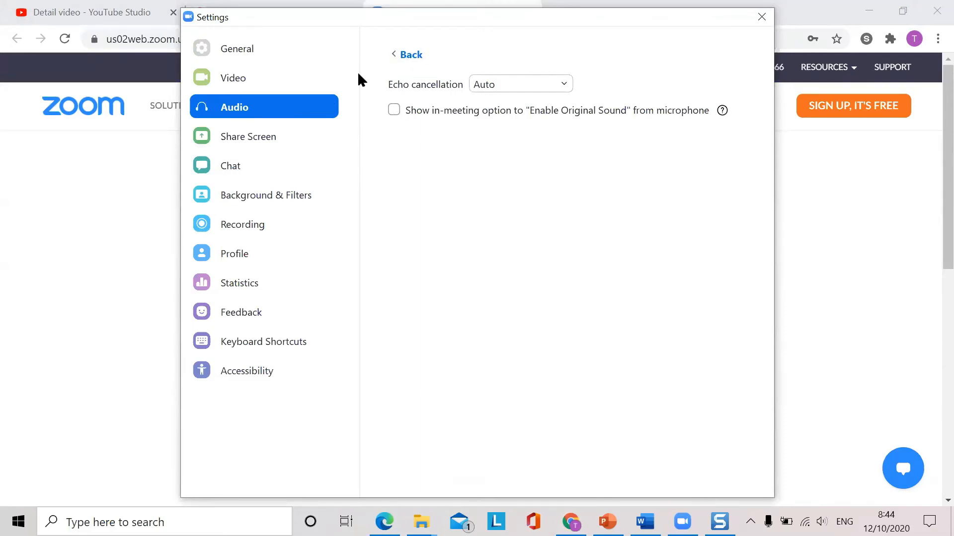
left_click(240, 140)
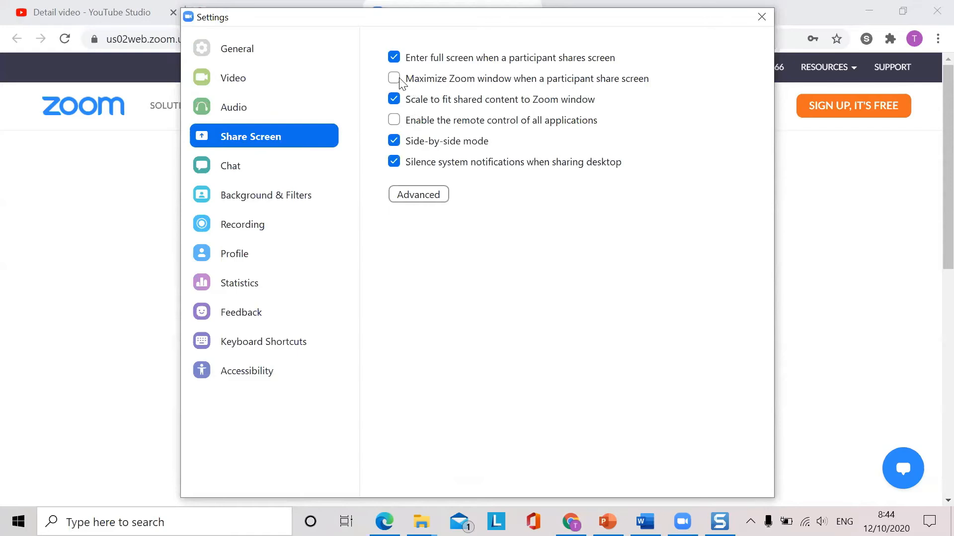
left_click(441, 191)
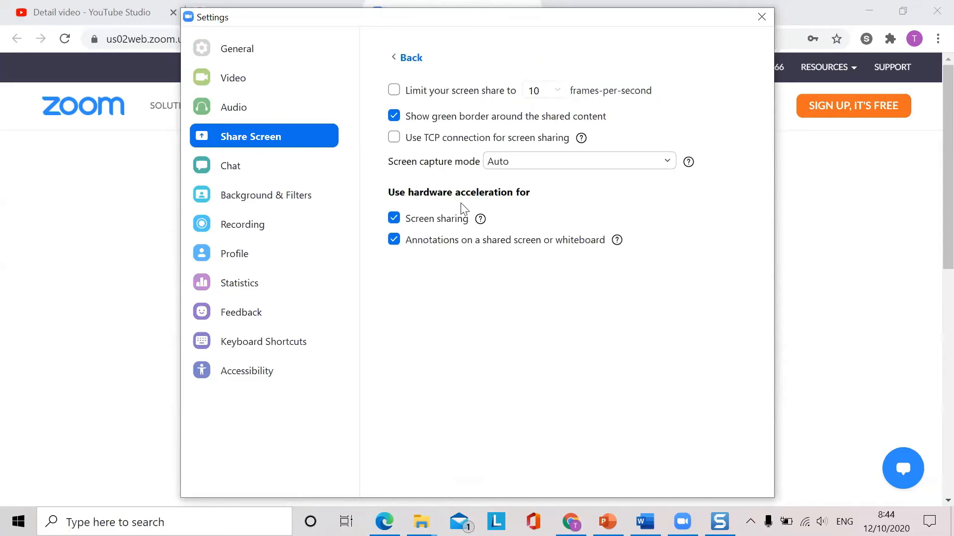
left_click(761, 16)
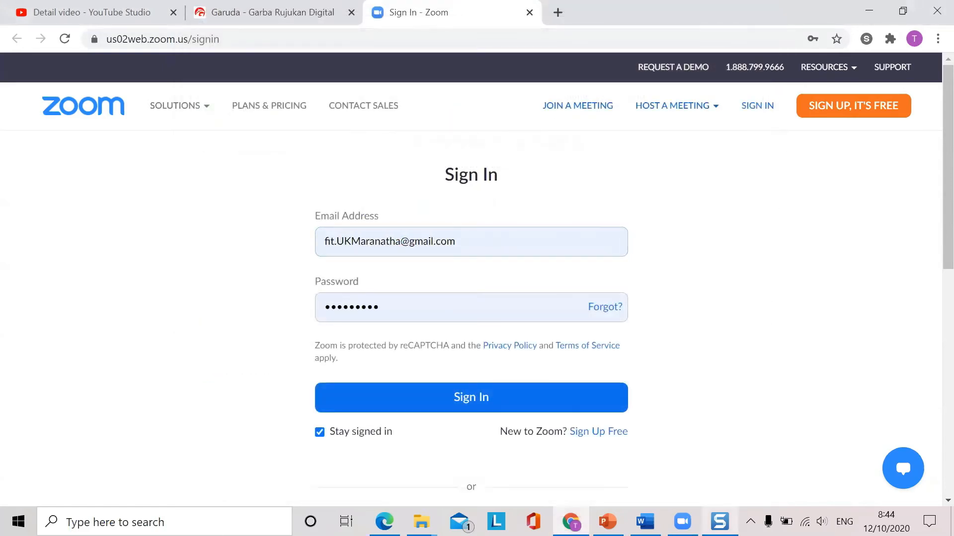
- Switch back to the Word document Bab 1 Microsoft Windows XP
left_click(682, 522)
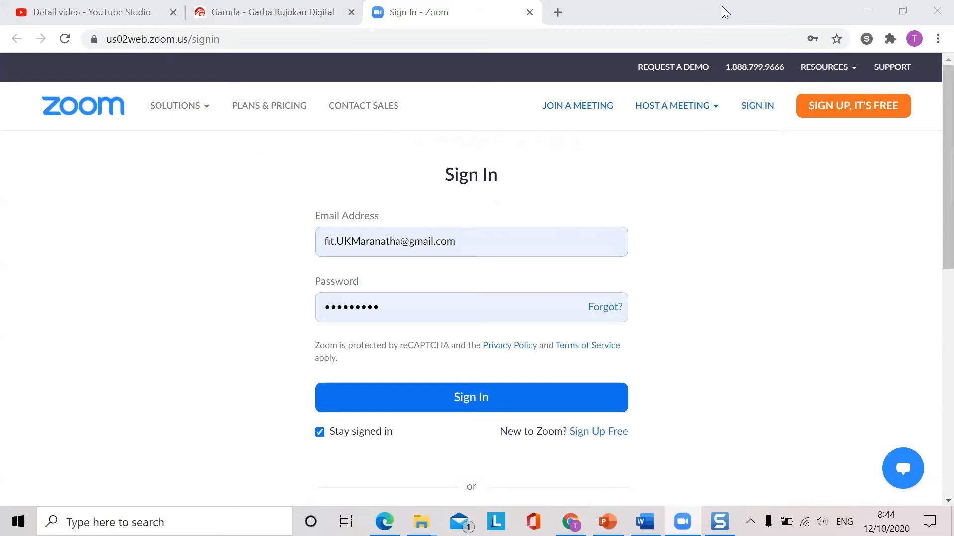
left_click(651, 7)
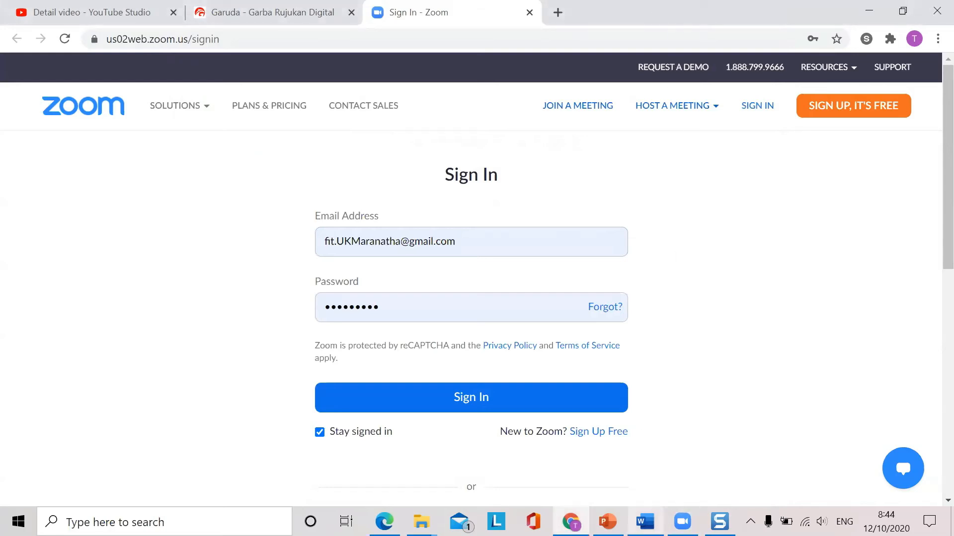
left_click(644, 522)
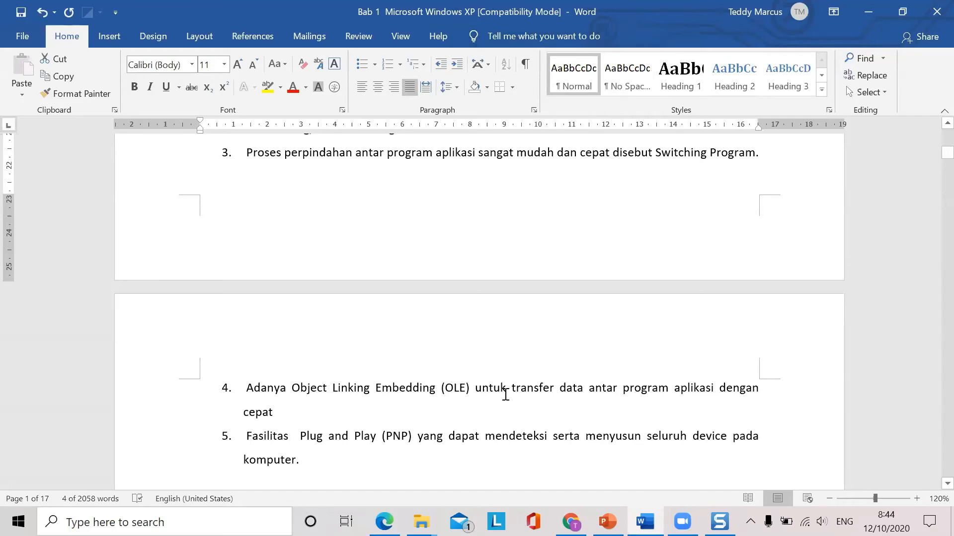
left_click(683, 522)
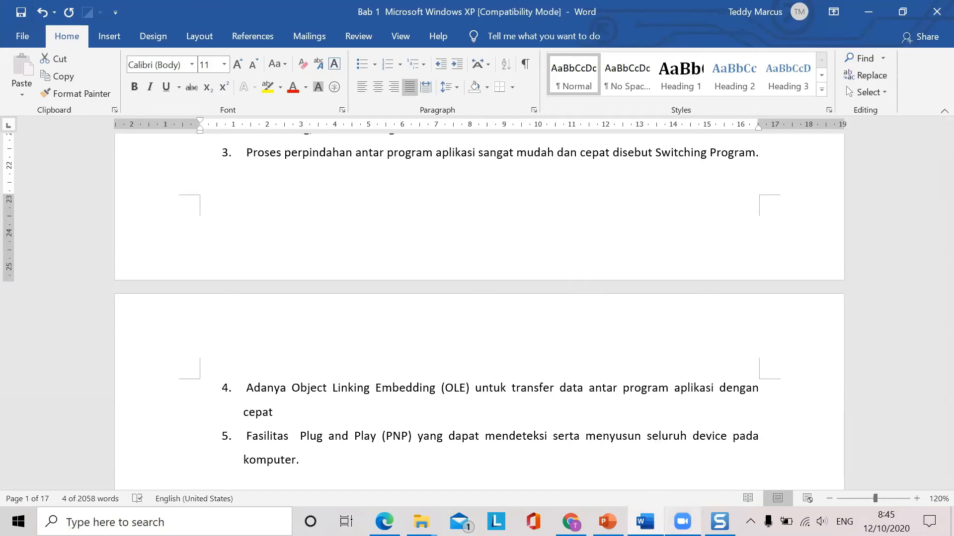
left_click(682, 521)
mouse_move(683, 521)
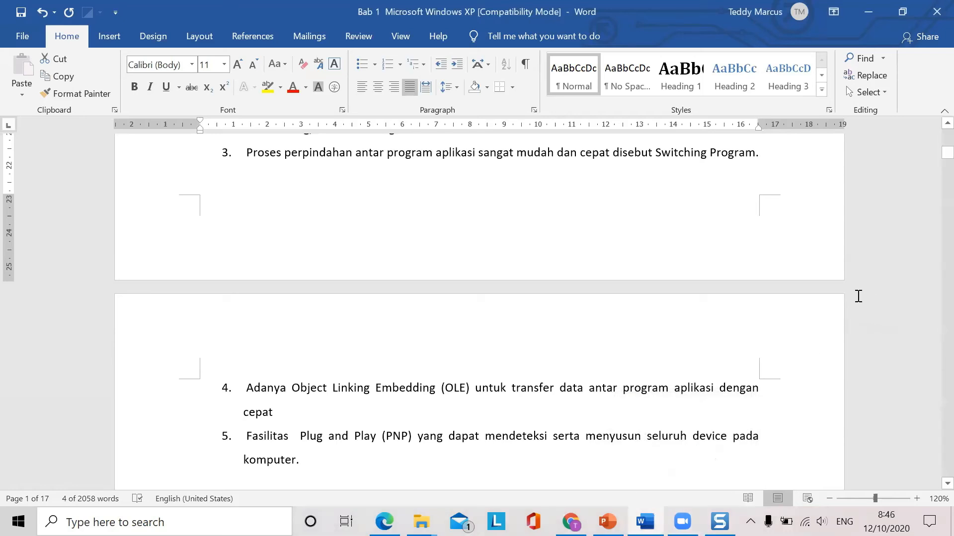
left_click(706, 250)
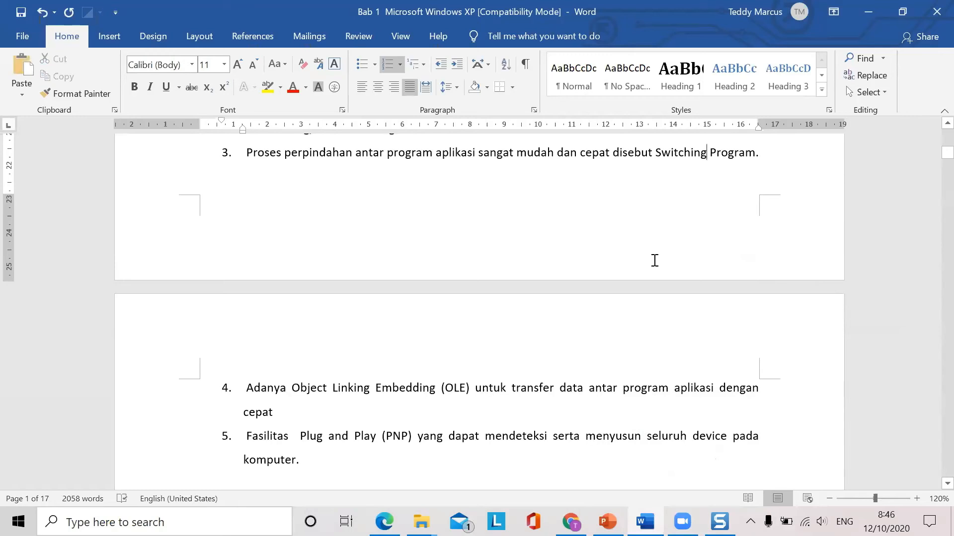
key("alt")
key("Escape")
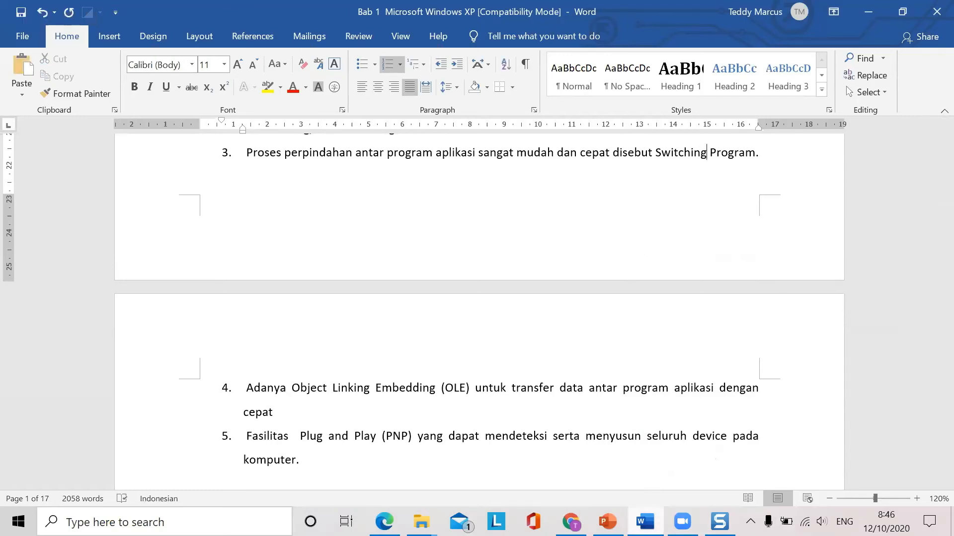
left_click(645, 521)
left_click(645, 522)
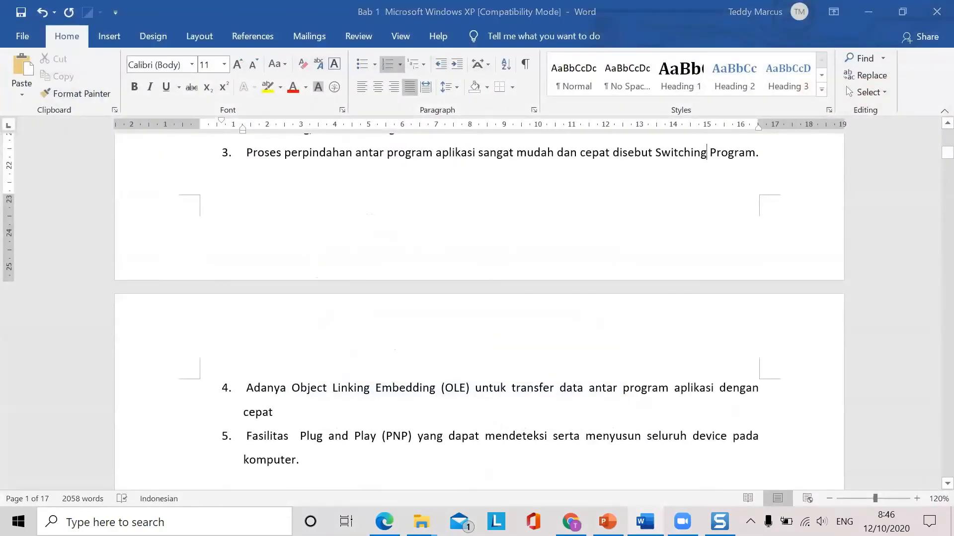
left_click(645, 522)
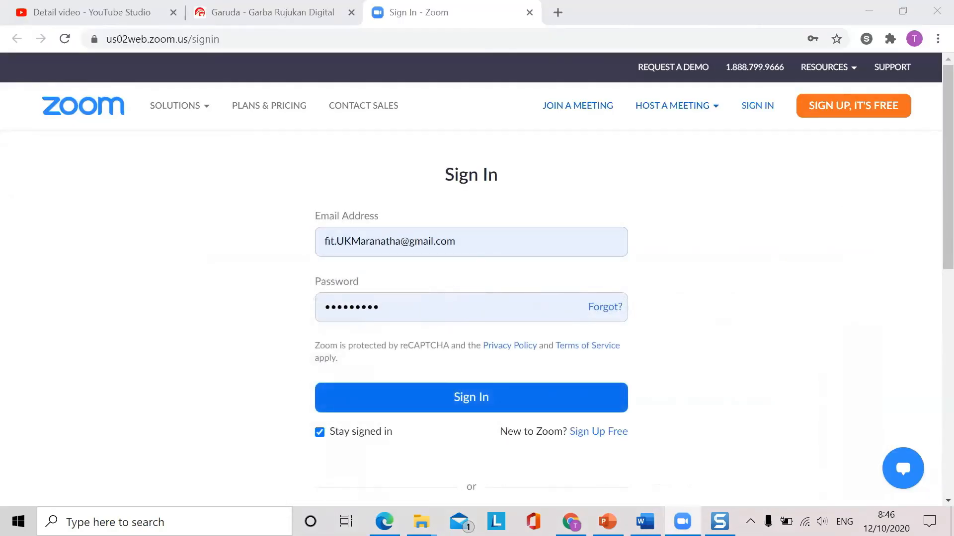
key("alt+Tab")
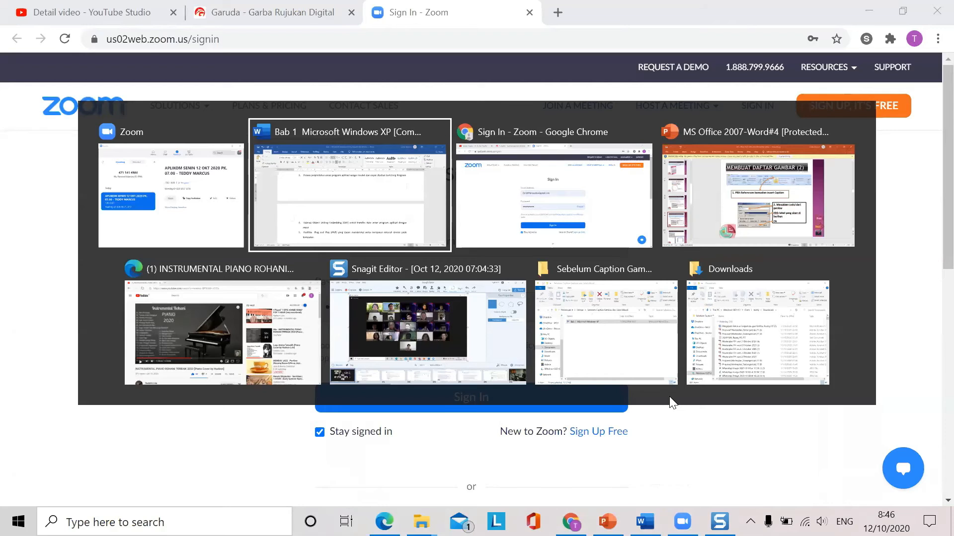
key("alt+Tab")
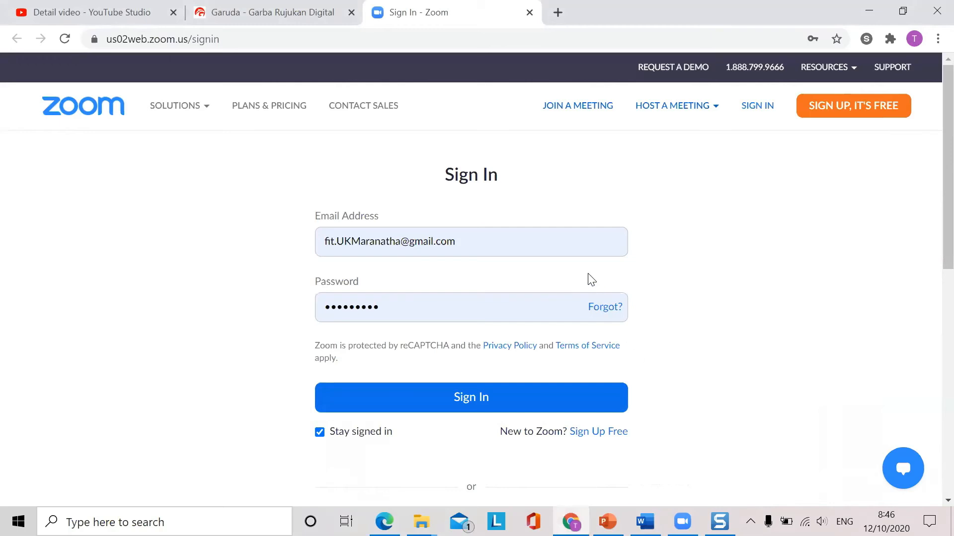
key("alt+Tab")
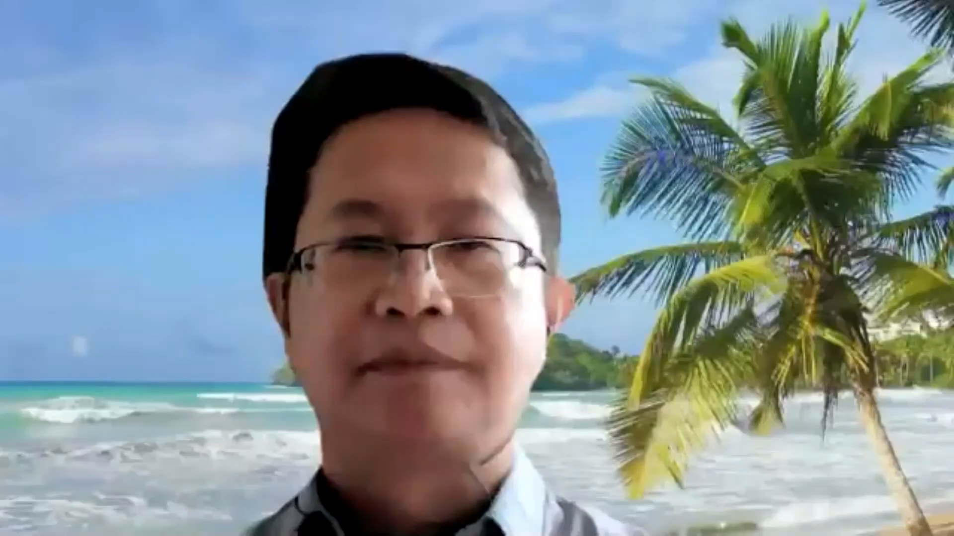
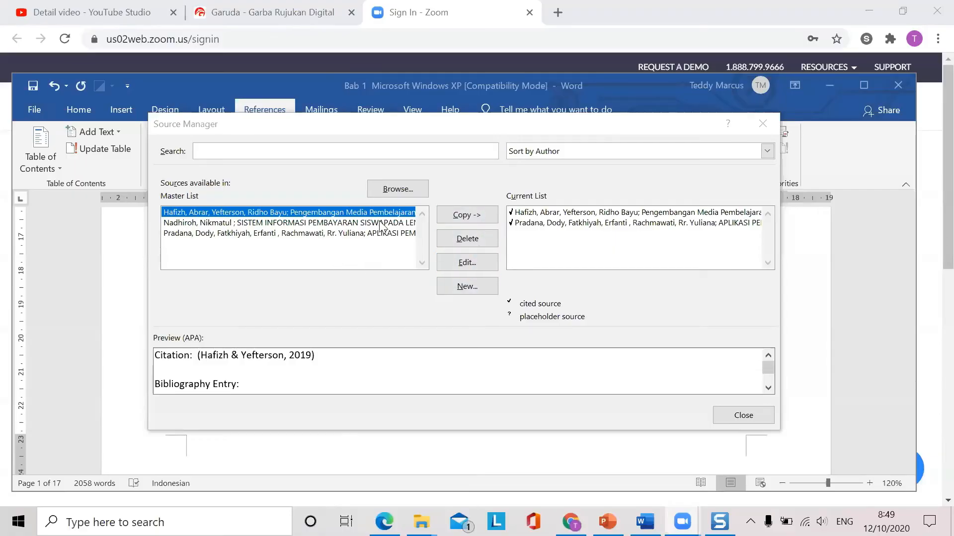
- Open the 2019 Windows Movie Maker article from the document's current source list for editing, moving the source dialog clear of the list
left_click(543, 214)
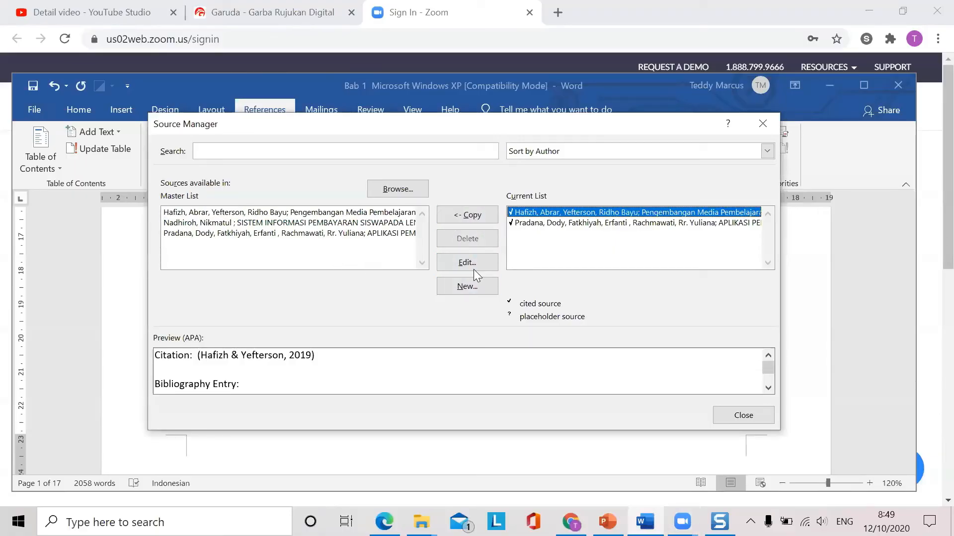
left_click(475, 261)
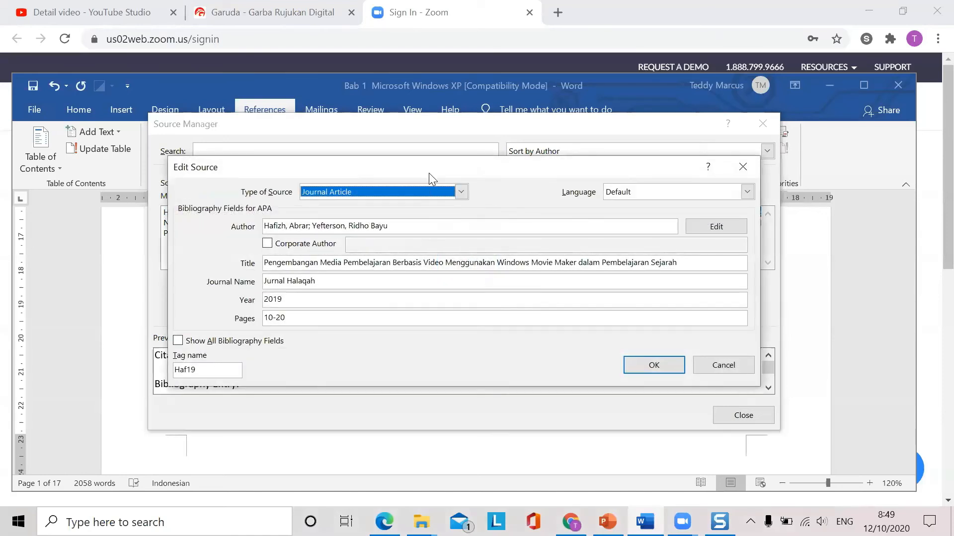
left_click_drag(429, 174, 467, 204)
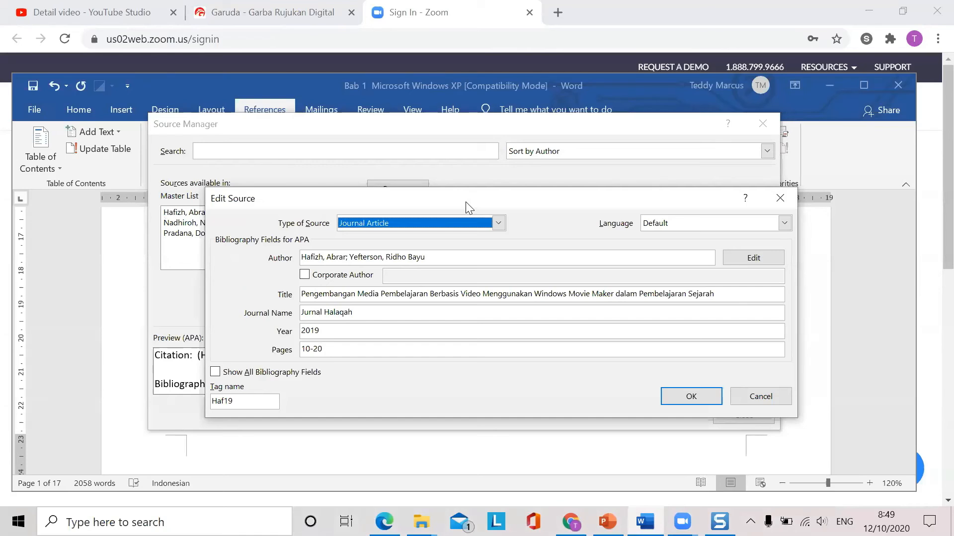
- Preview the APA bibliography fields for the source types Book and Book Section on the 2019 article
left_click(498, 224)
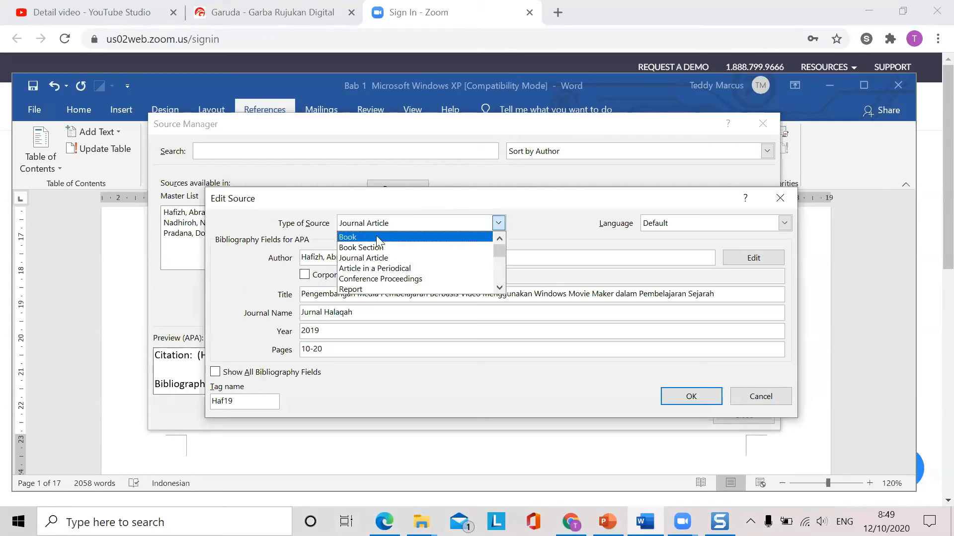
left_click(363, 237)
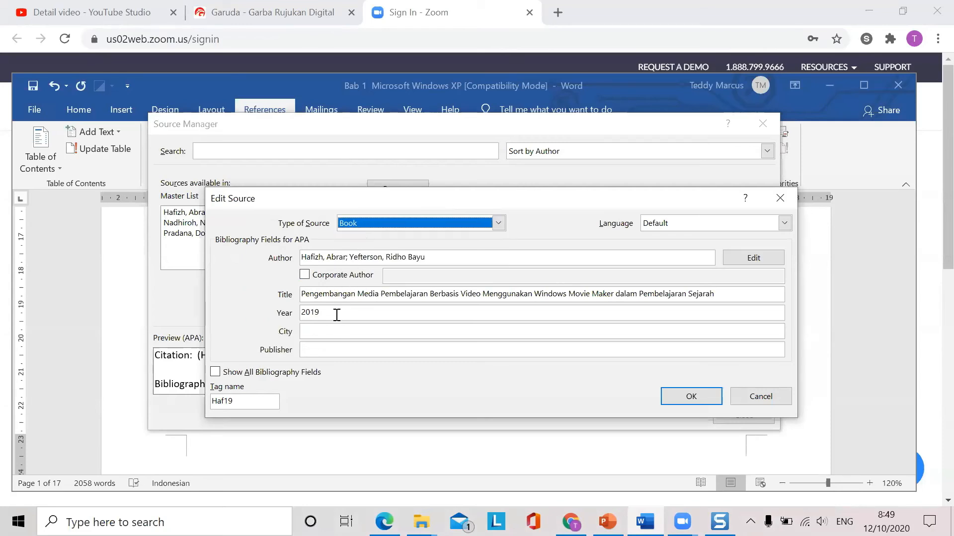
left_click(497, 222)
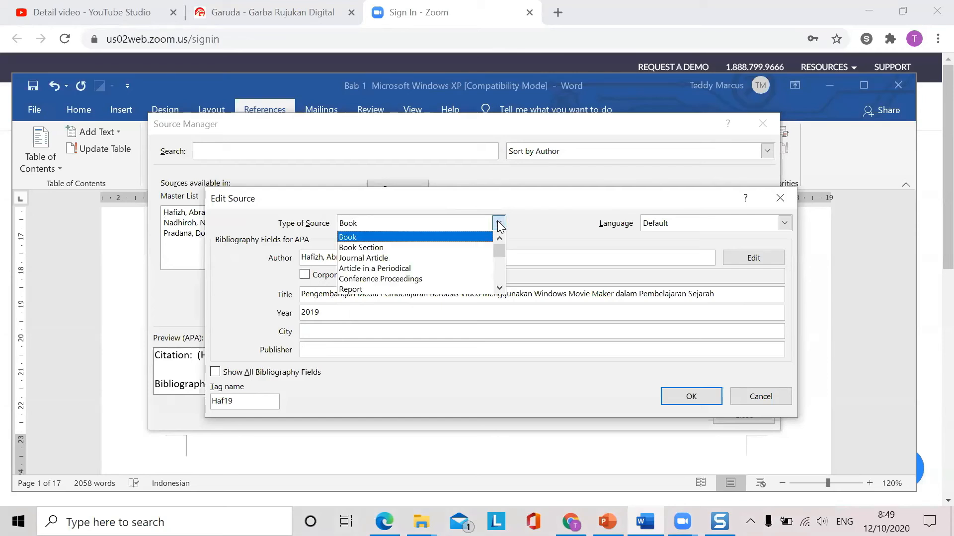
left_click(390, 248)
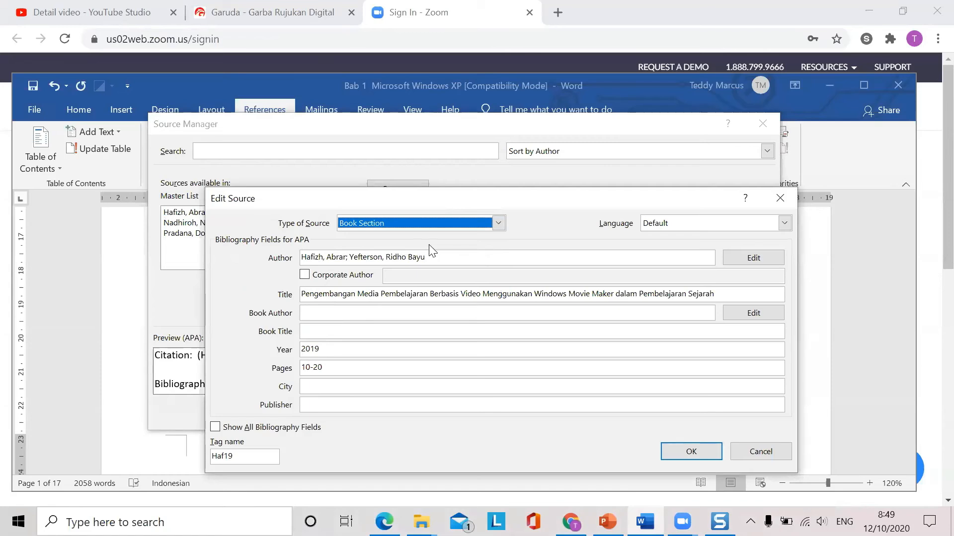
- Switch the 2019 article's source type to Web site to examine its bibliography fields
left_click(500, 222)
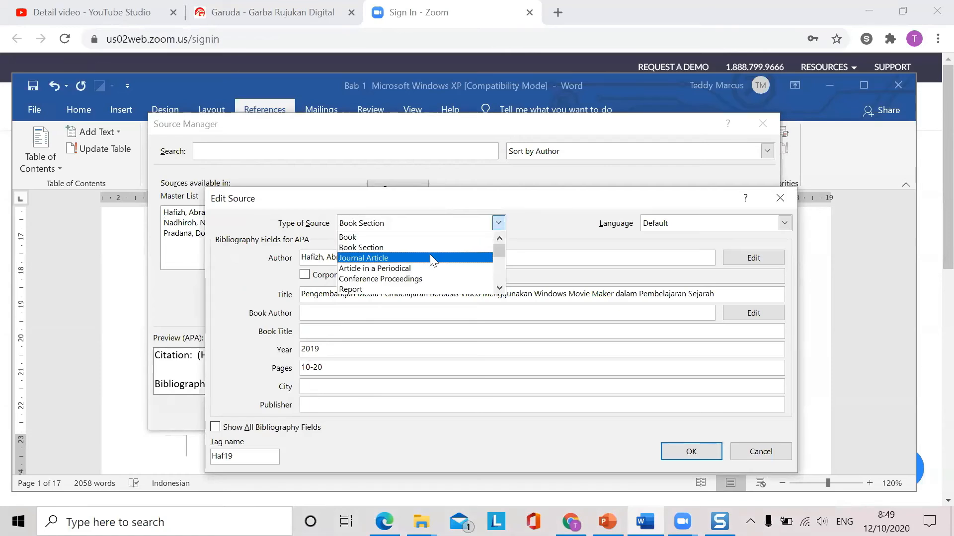
left_click(499, 288)
left_click(499, 288)
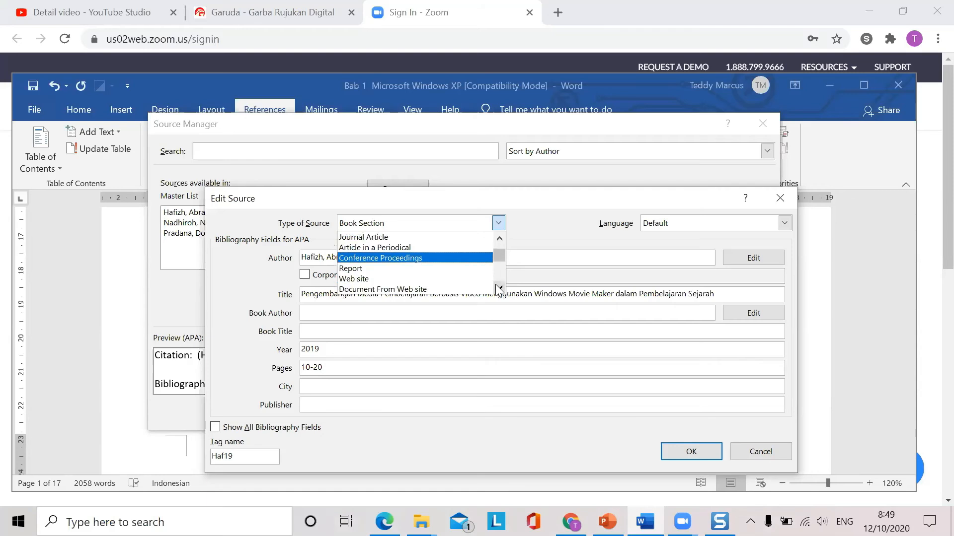
left_click(425, 279)
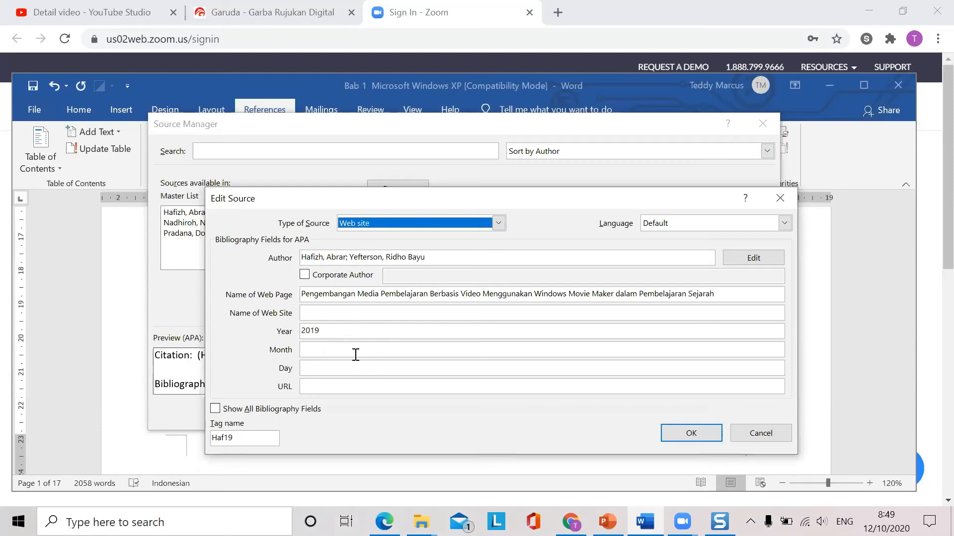
- Preview the source types Document From Web site and Electronic Source to compare their bibliography fields
left_click(498, 223)
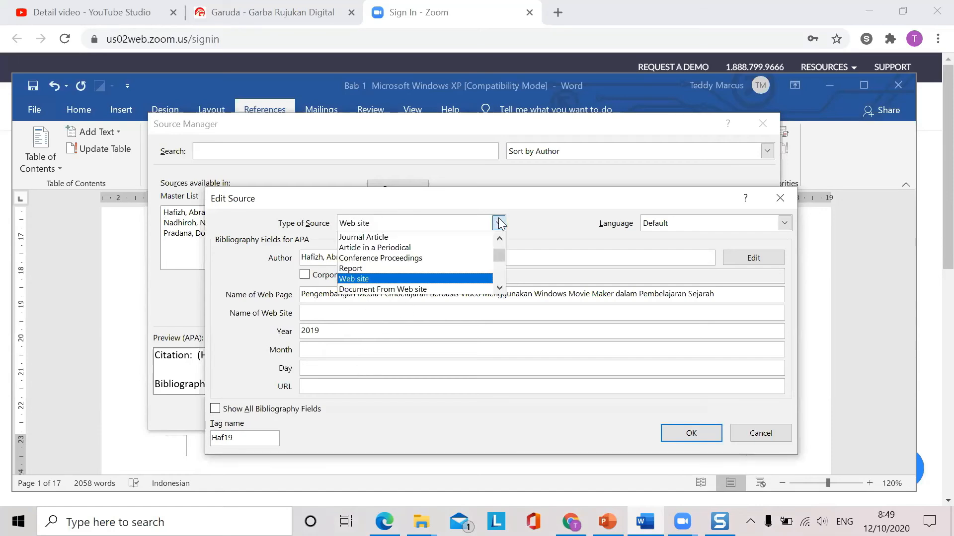
left_click(500, 288)
left_click(500, 288)
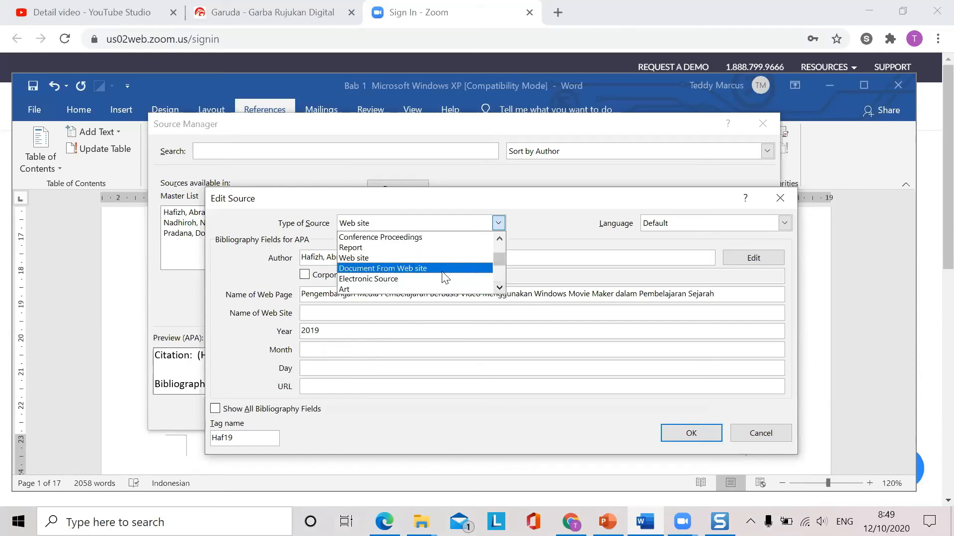
left_click(442, 269)
left_click(499, 223)
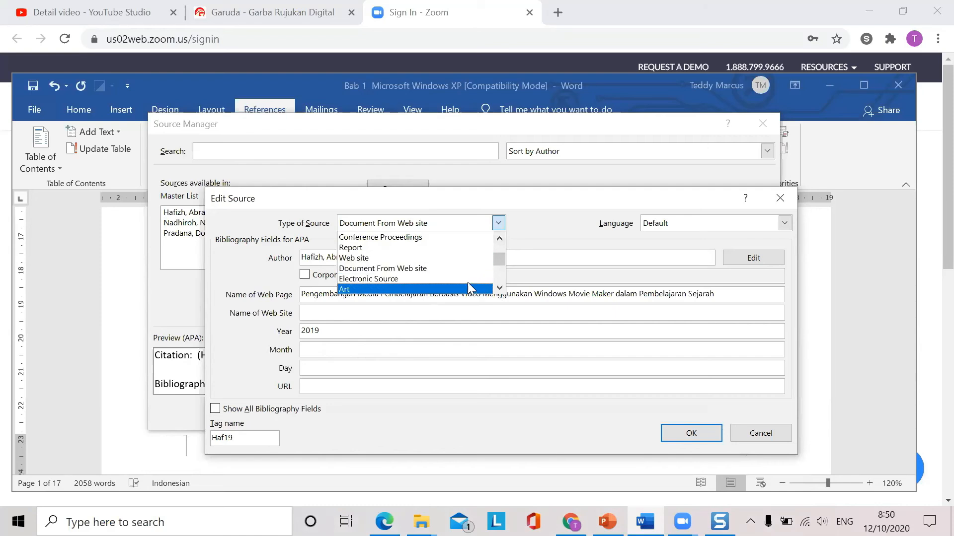
left_click(417, 279)
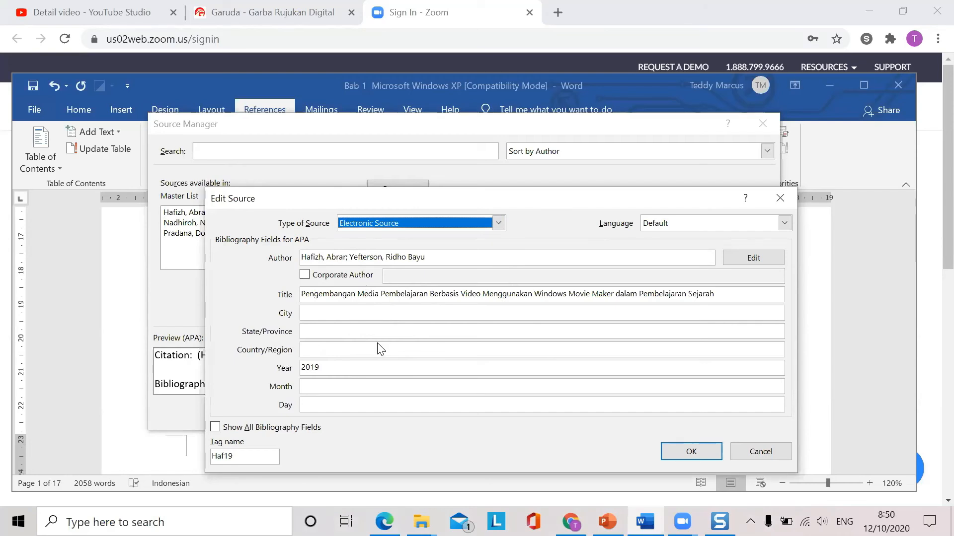
- Look through the remaining source types for the 2019 article and preview the APA bibliography fields for Film
left_click(499, 224)
left_click(500, 288)
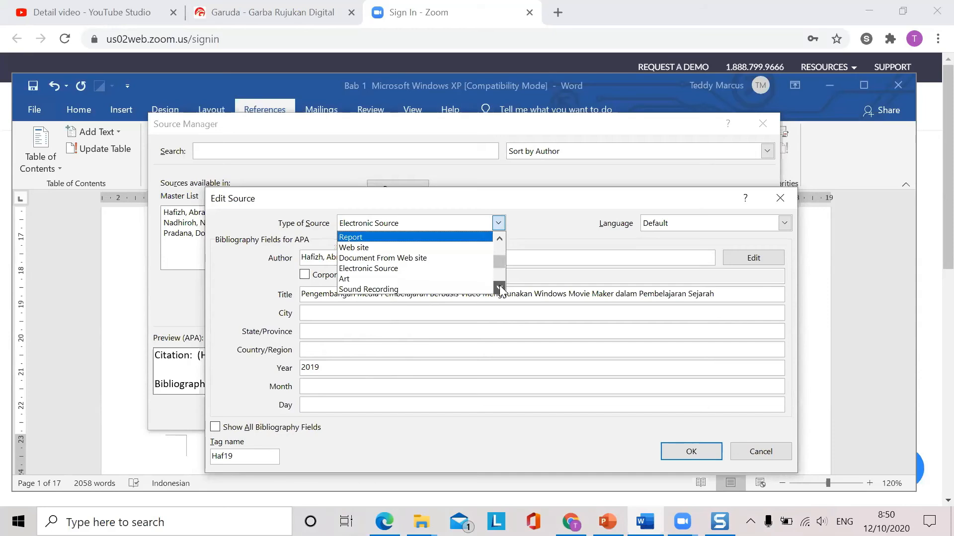
left_click(500, 288)
left_click(500, 288)
left_click(500, 288)
left_click(500, 288)
left_click(500, 288)
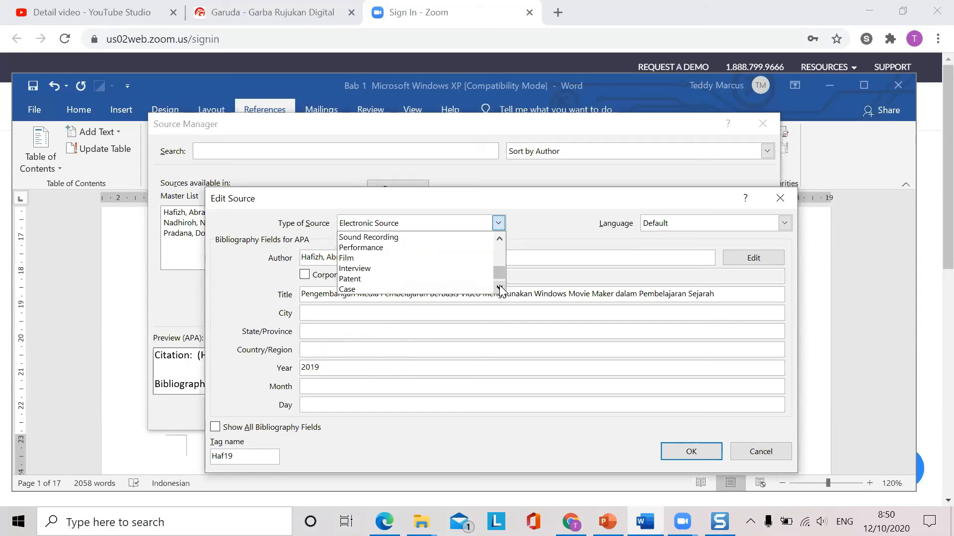
left_click(500, 288)
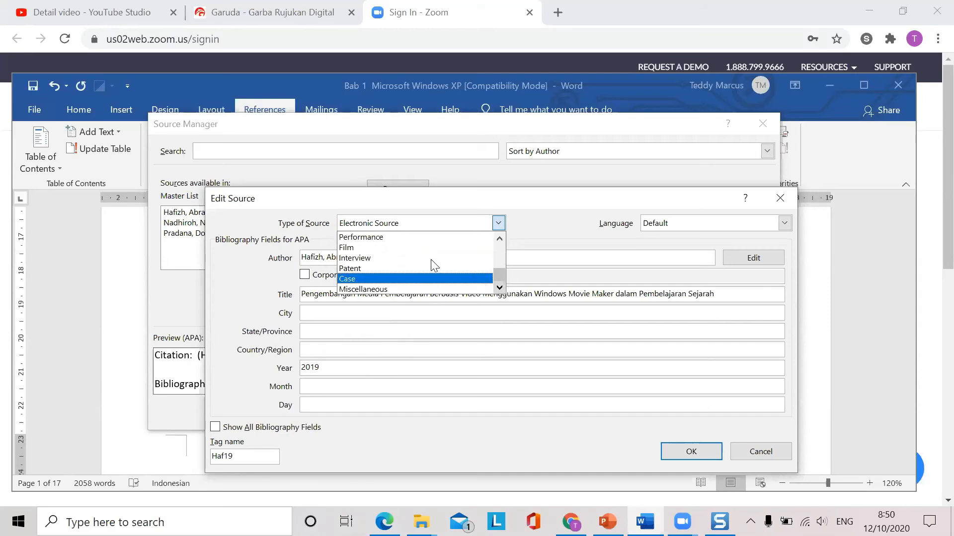
left_click(394, 248)
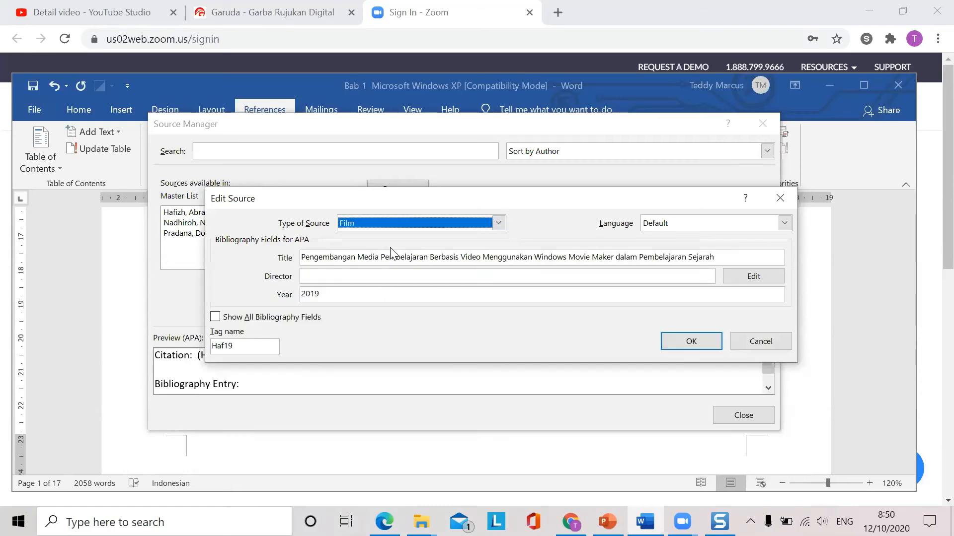
- Switch the 2019 article's source type to Performance to examine its bibliography fields
left_click(498, 224)
mouse_move(499, 279)
left_mouse_down()
mouse_move(496, 262)
mouse_move(496, 272)
left_mouse_up()
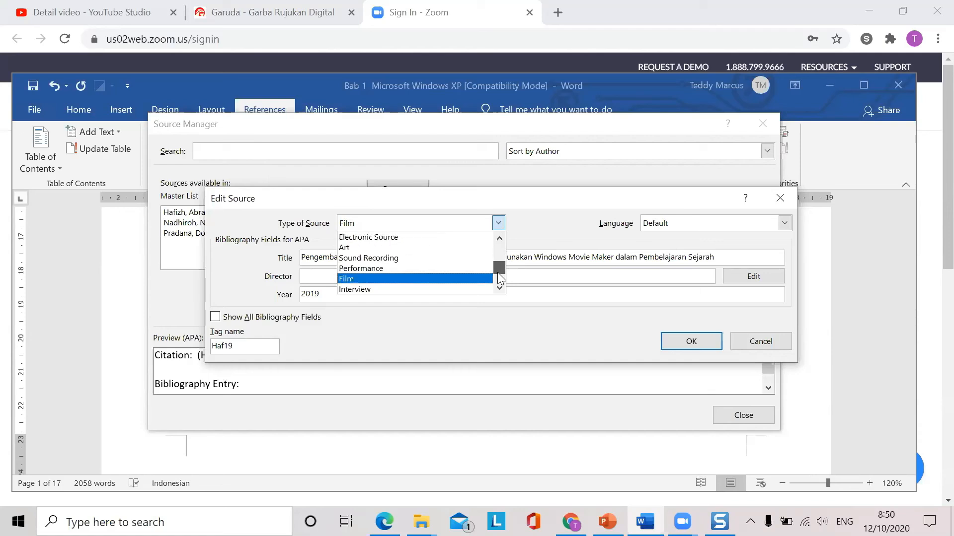
left_click(412, 268)
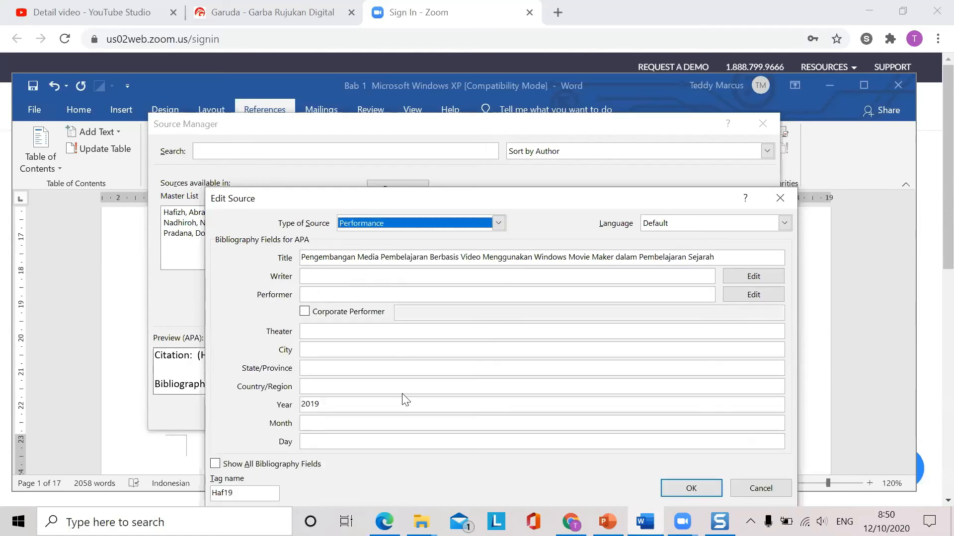
- Set the 2019 article's source type back to Journal Article
left_click(498, 223)
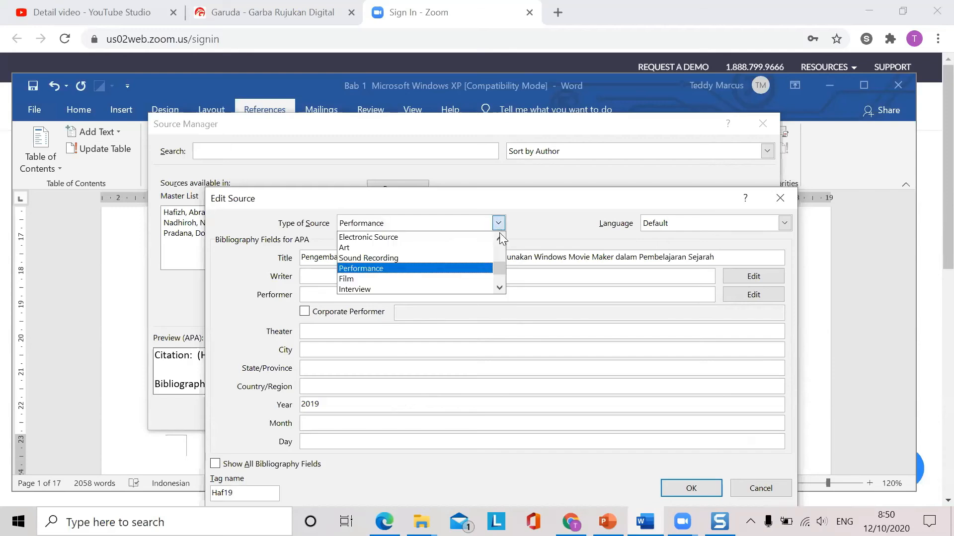
left_click_drag(499, 269, 496, 250)
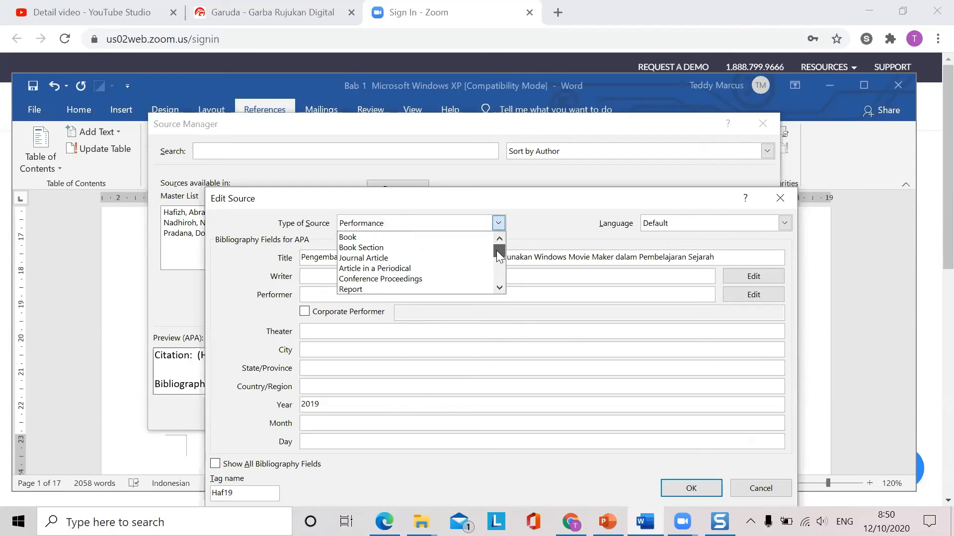
left_click(419, 258)
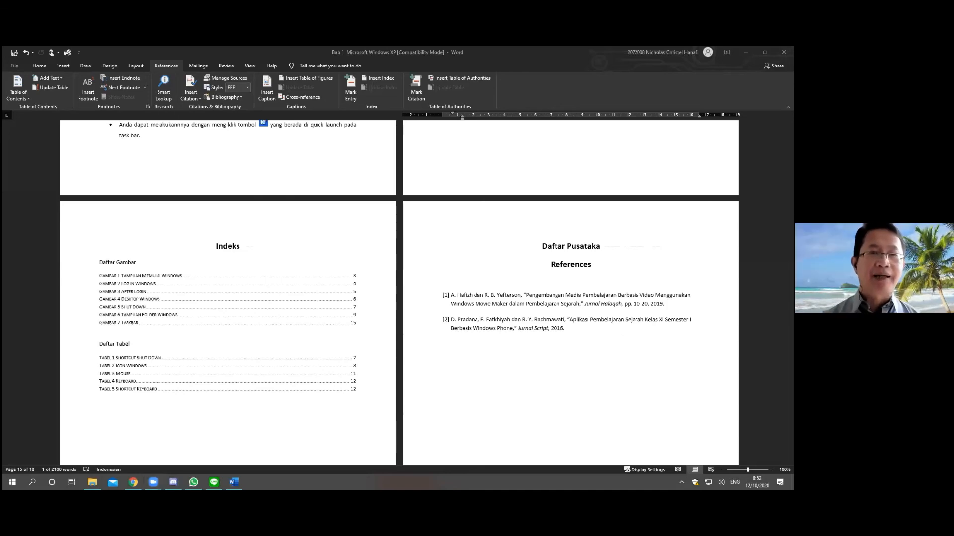
- Inspect the IEEE references list on the Daftar Pusataka page and review its master and current sources in the Source Manager
left_click(563, 414)
left_click(504, 307)
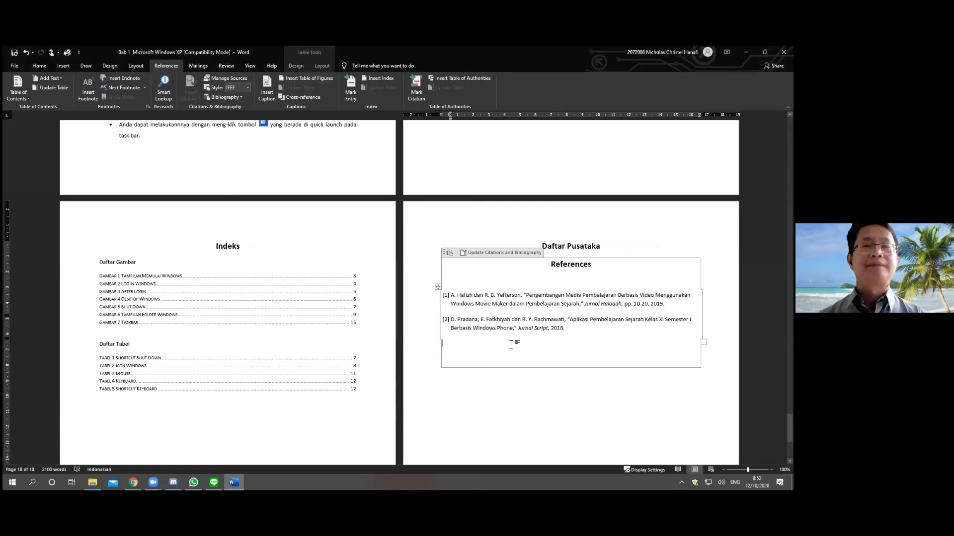
left_click(221, 80)
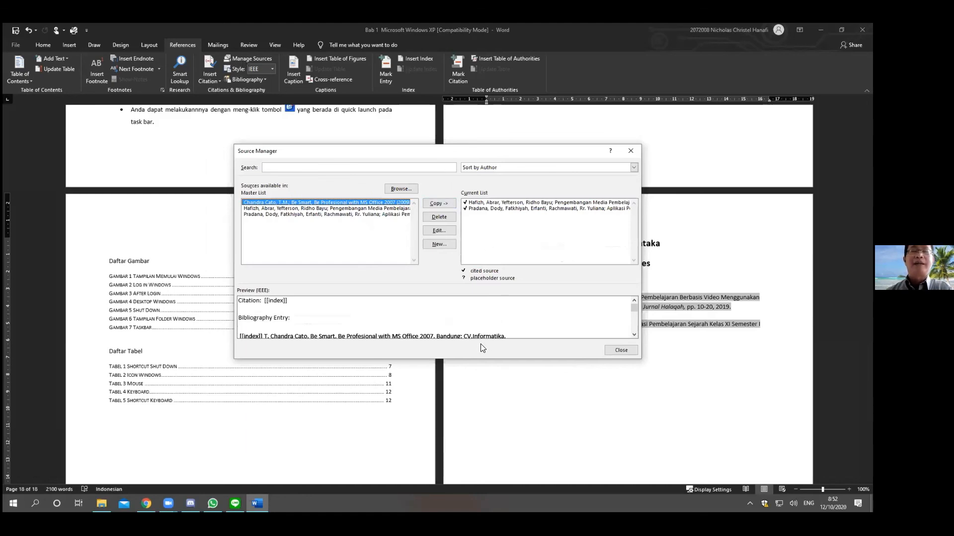
left_click(630, 352)
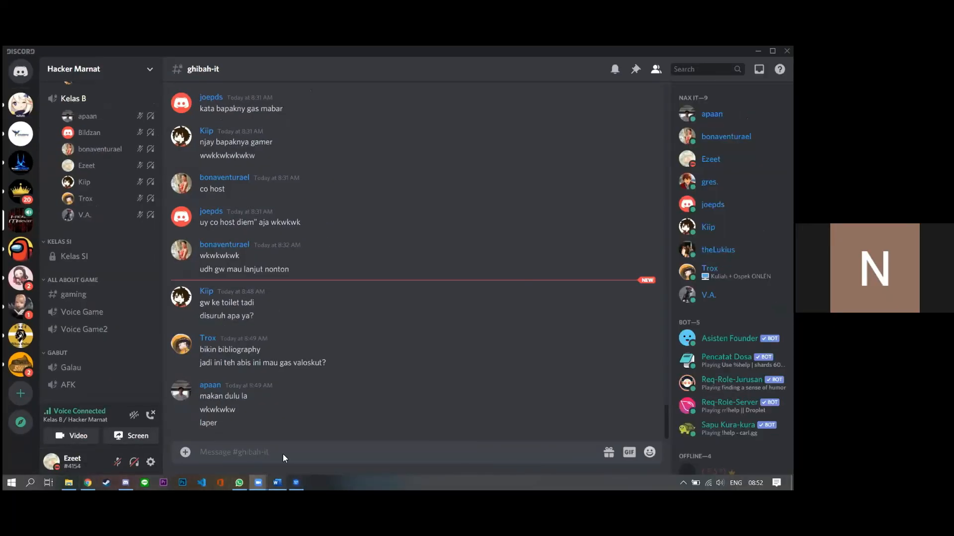
- Switch from Discord to Document1 in Word and open the Source Manager to review the sources behind its Daftar Pustaka
left_click(277, 483)
scroll(367, 294, "up", 2)
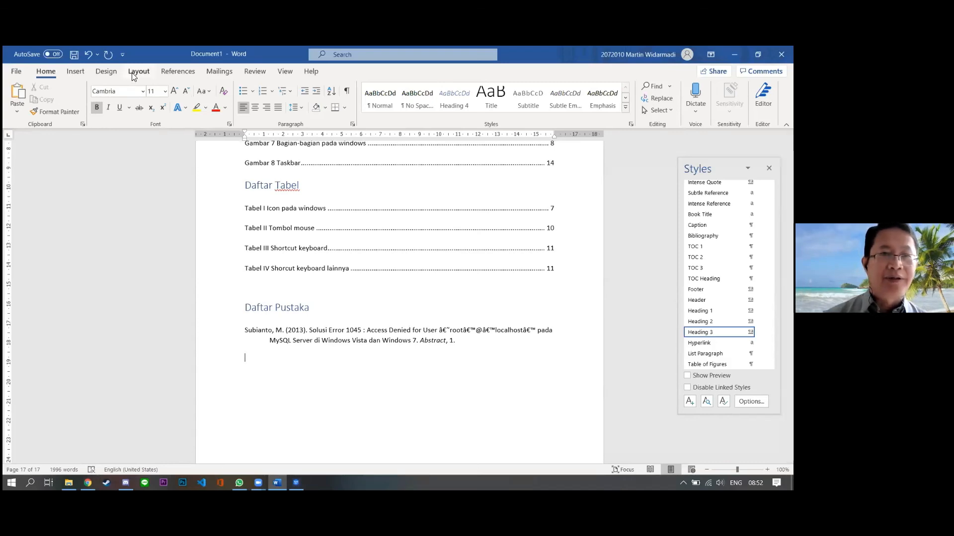
left_click(175, 74)
left_click(316, 87)
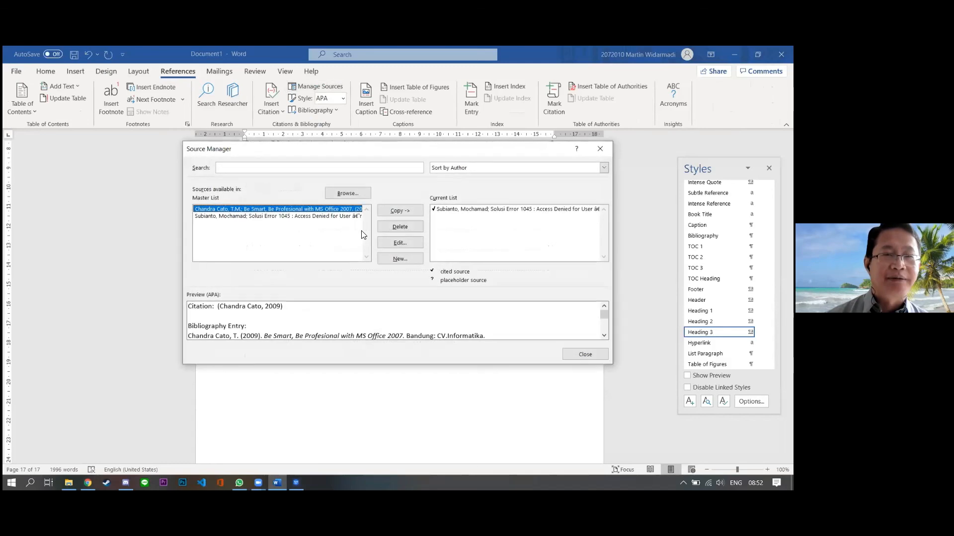
- Examine the source type and bibliography fields of the 2013 "Solusi Error 1045" article in the current list, closing its edit dialog with OK
left_click(502, 209)
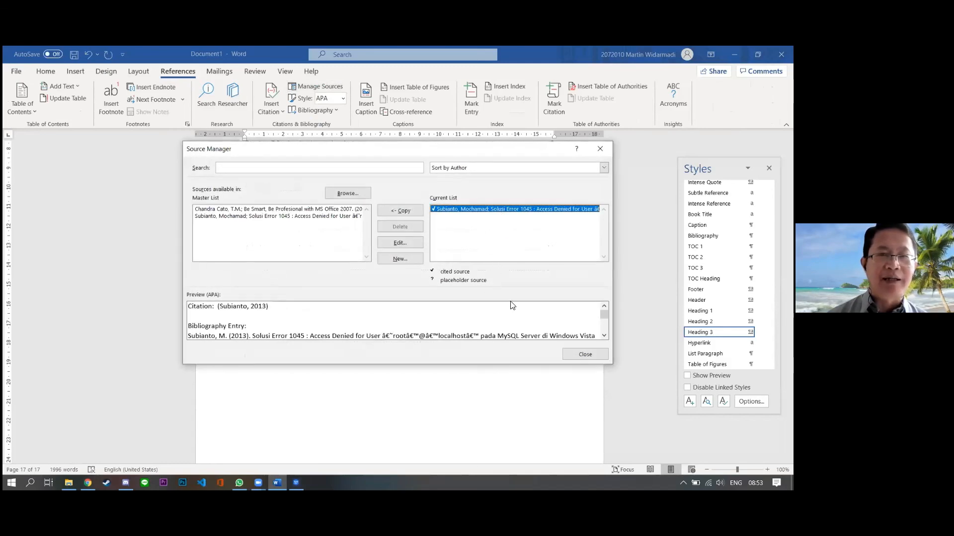
left_click(399, 243)
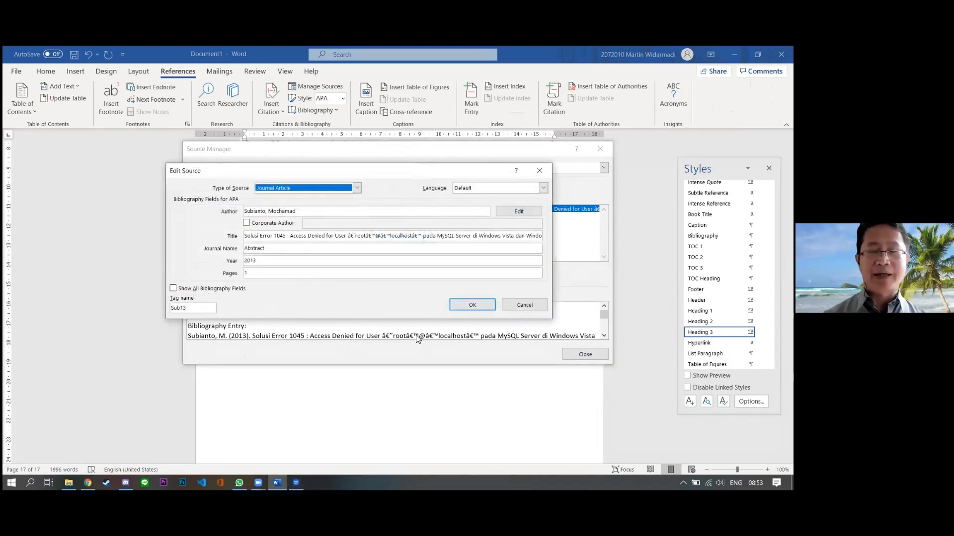
left_click(472, 304)
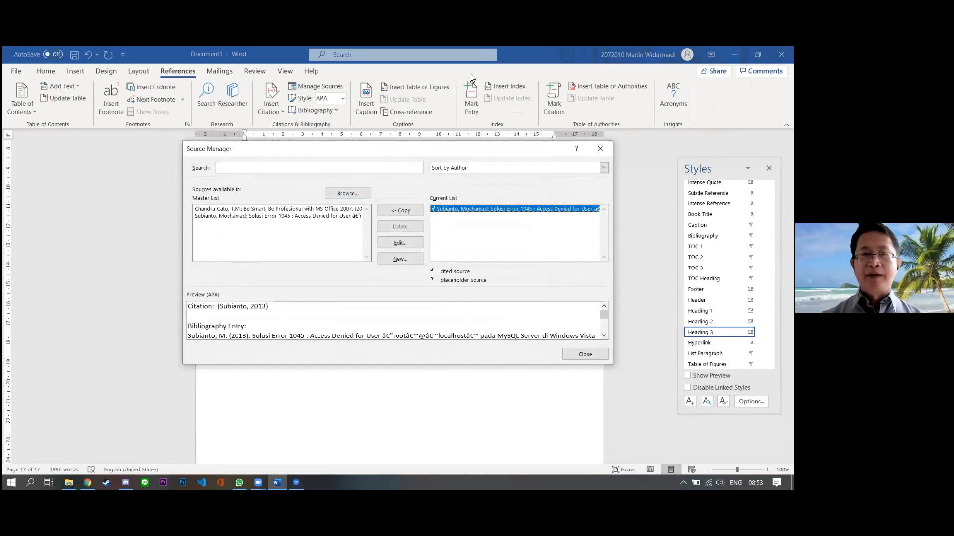